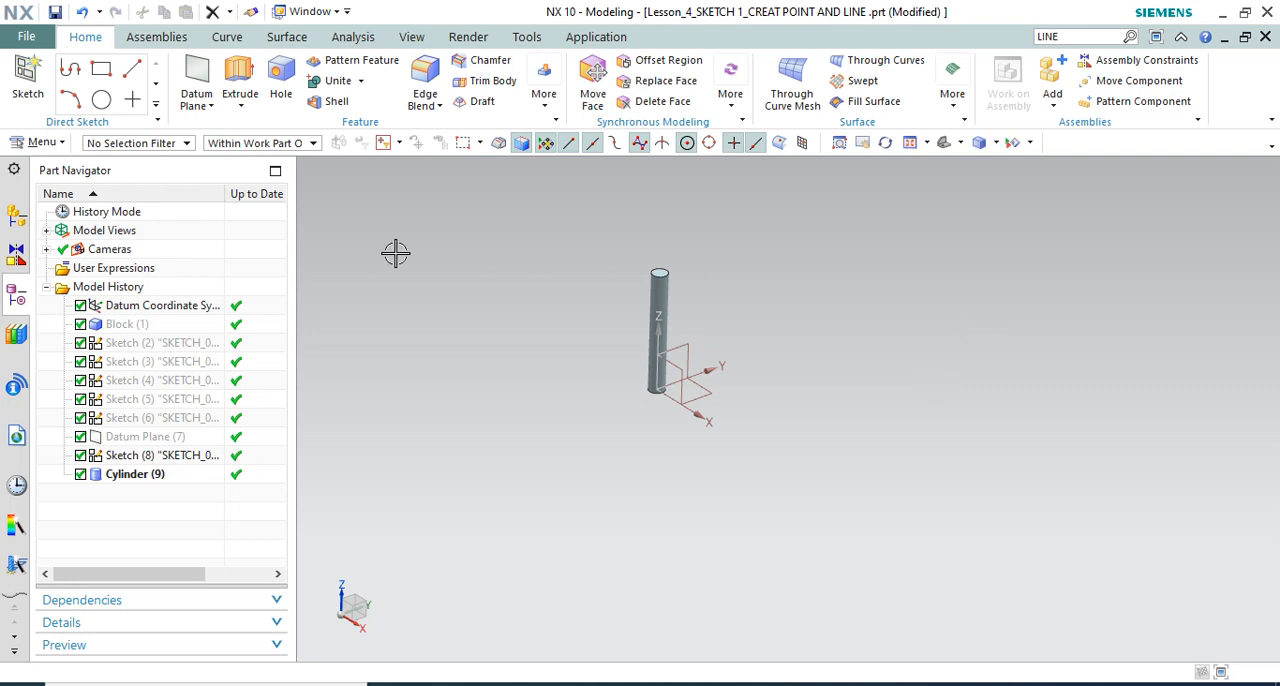
Create a sketch on a new plane offset 55 mm from the YZ datum plane, using the Create Plane method
scroll(490, 265, "down", 2)
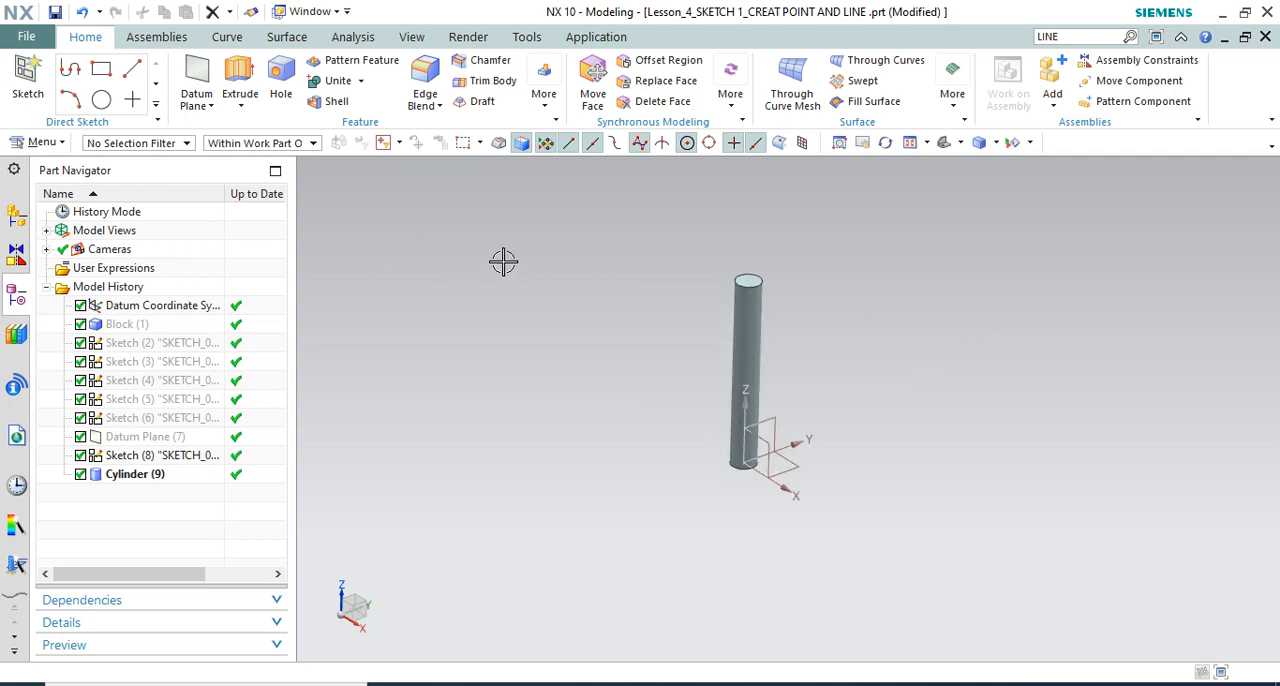
left_click(28, 82)
scroll(500, 340, "up", 1)
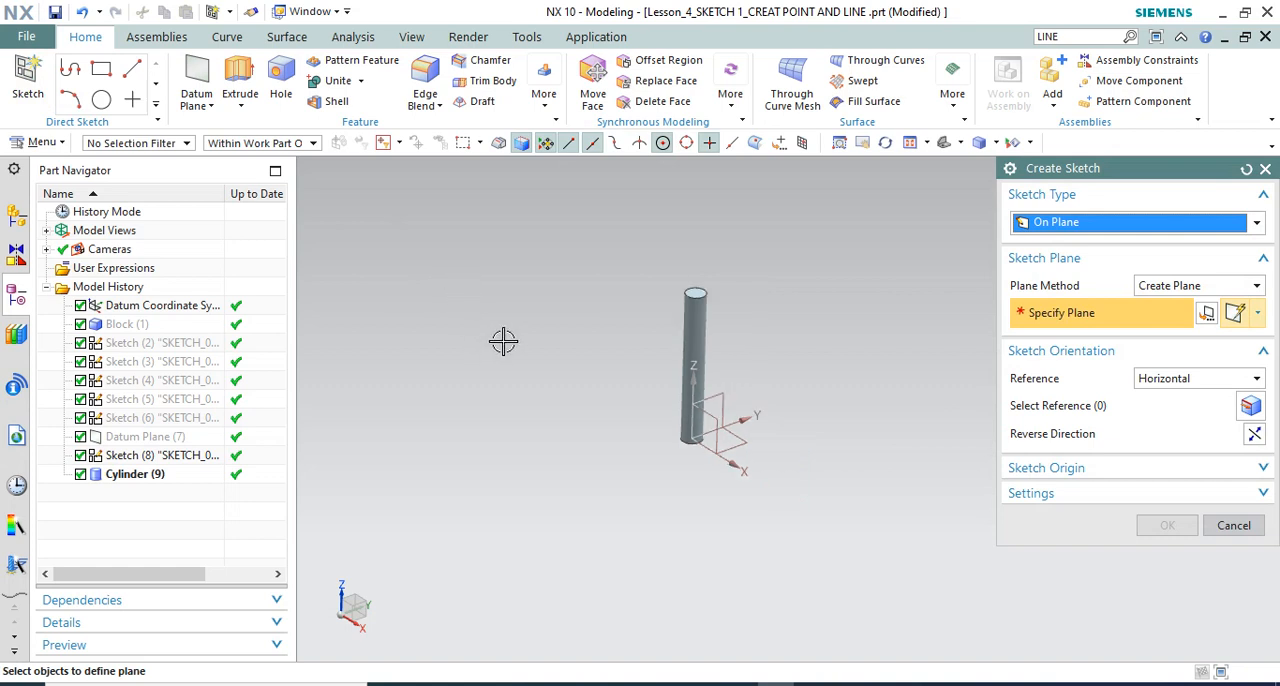
left_click(1172, 288)
left_click(1168, 303)
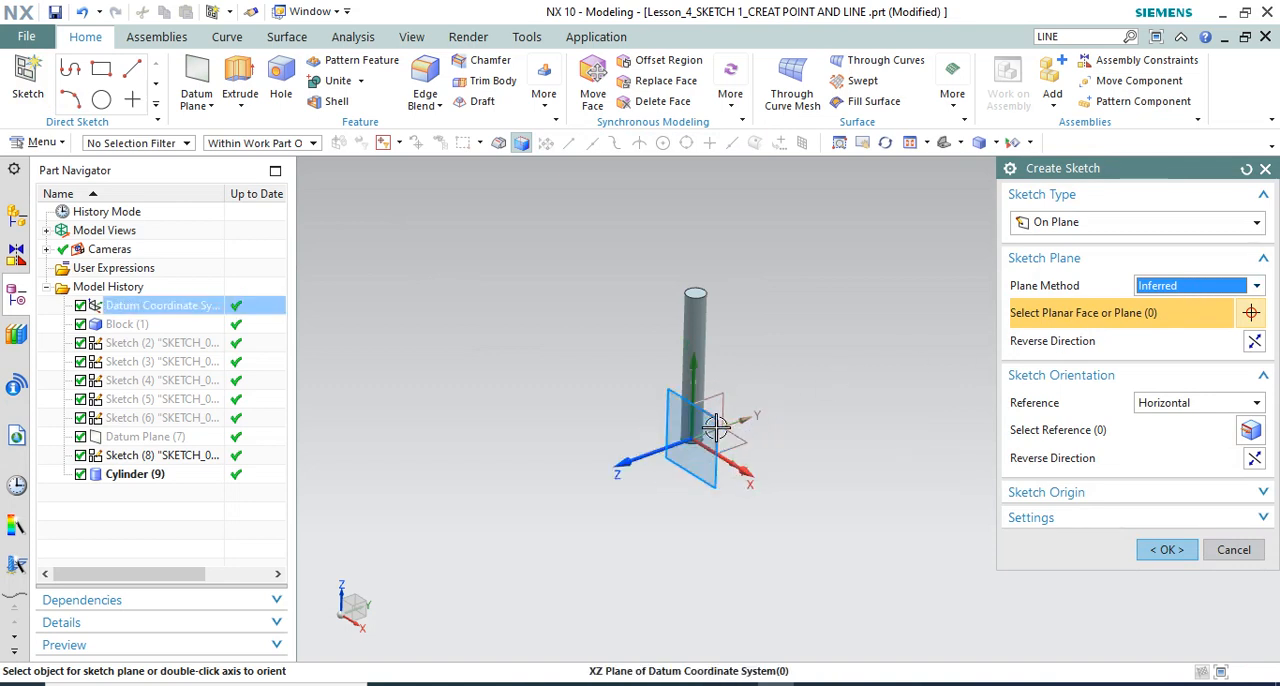
left_click(1155, 288)
left_click(1170, 337)
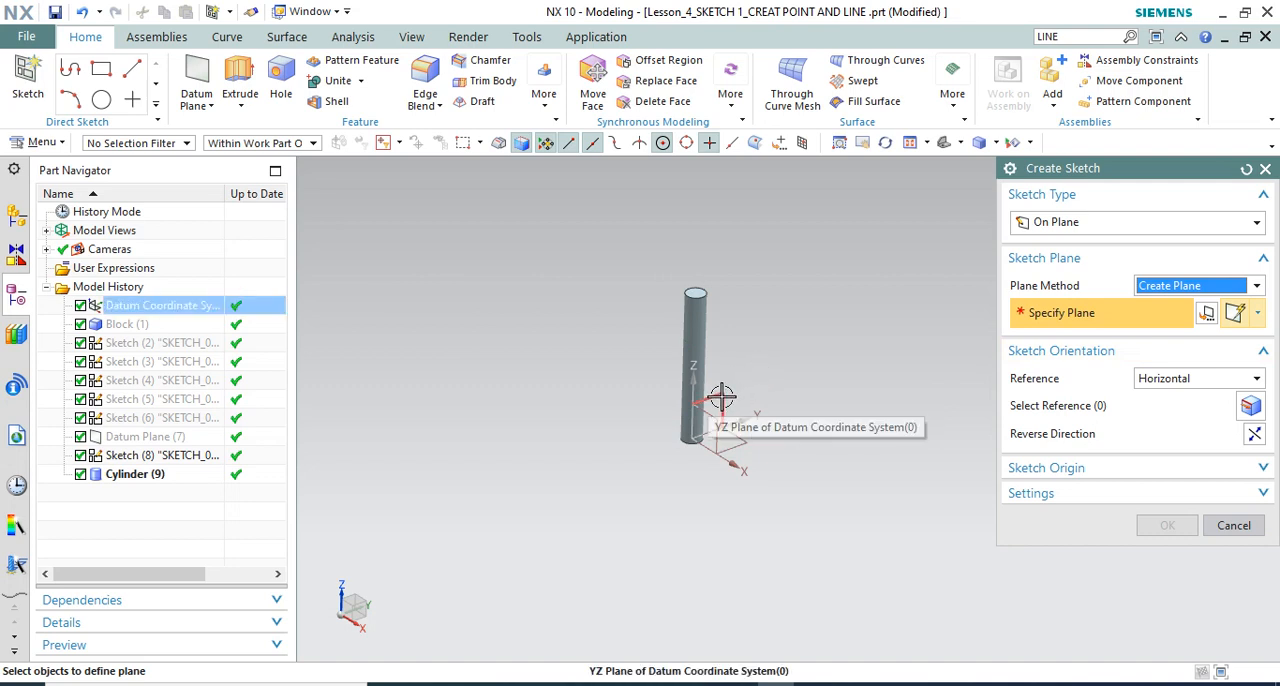
left_click(721, 397)
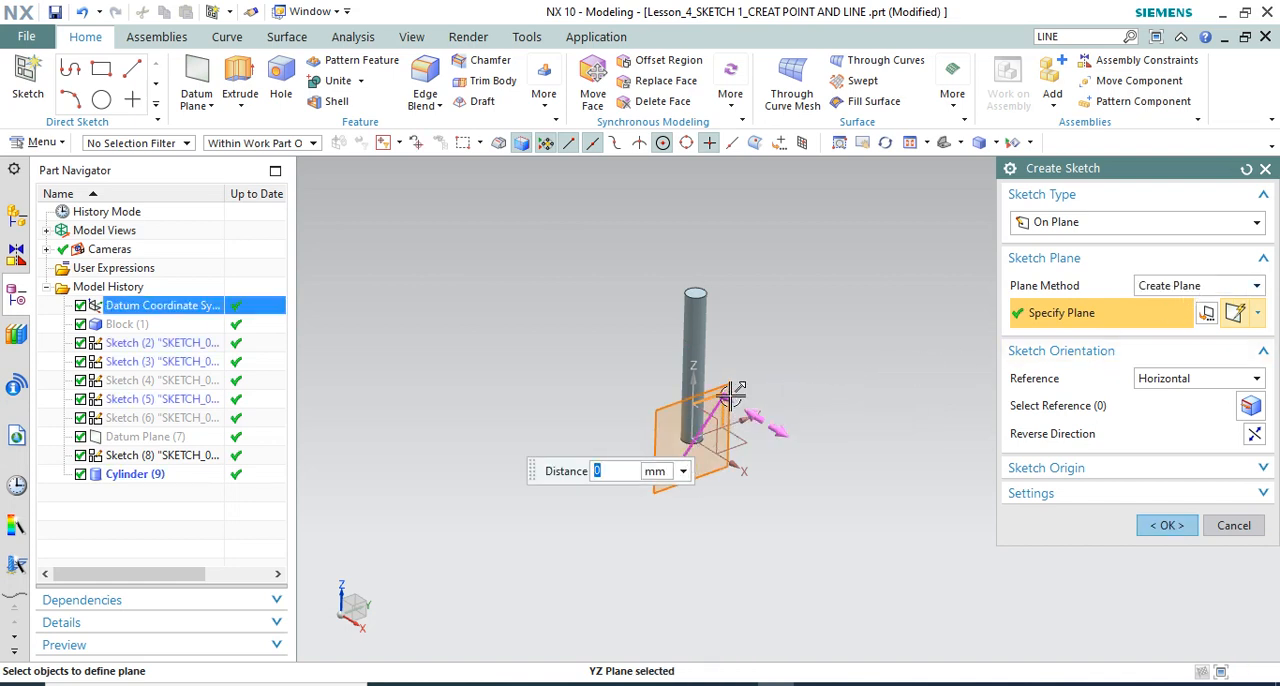
left_click_drag(732, 392, 806, 477)
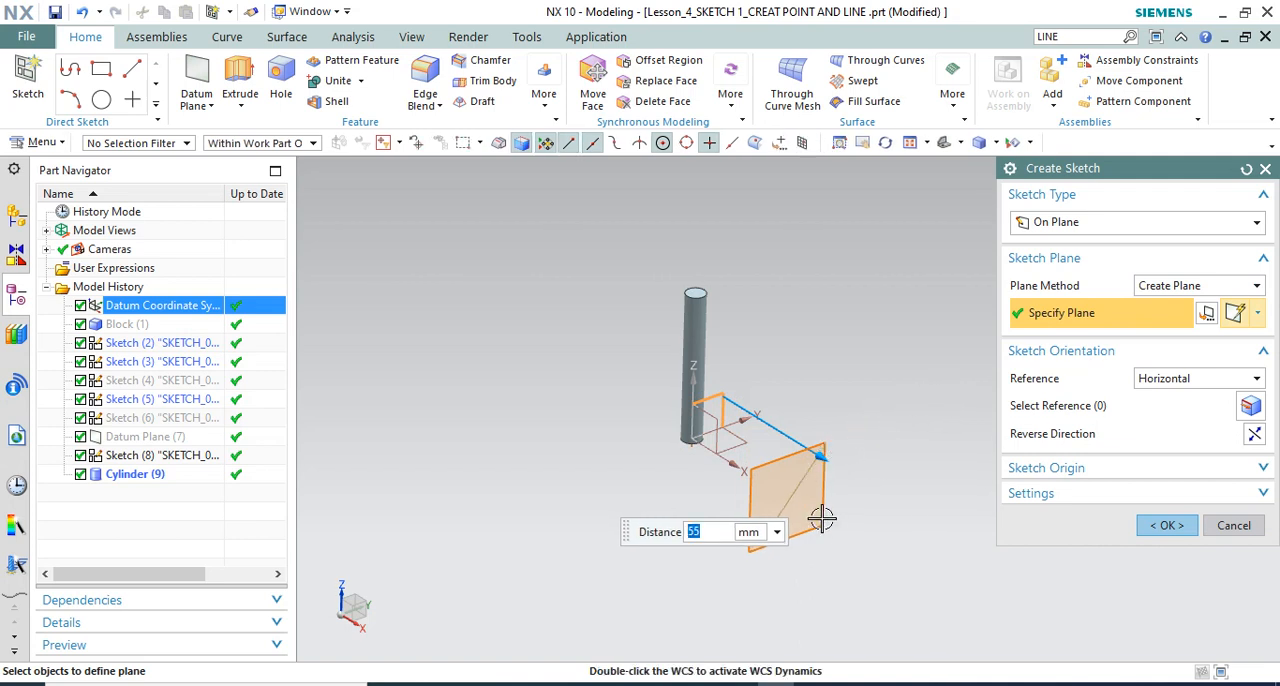
left_click(1167, 526)
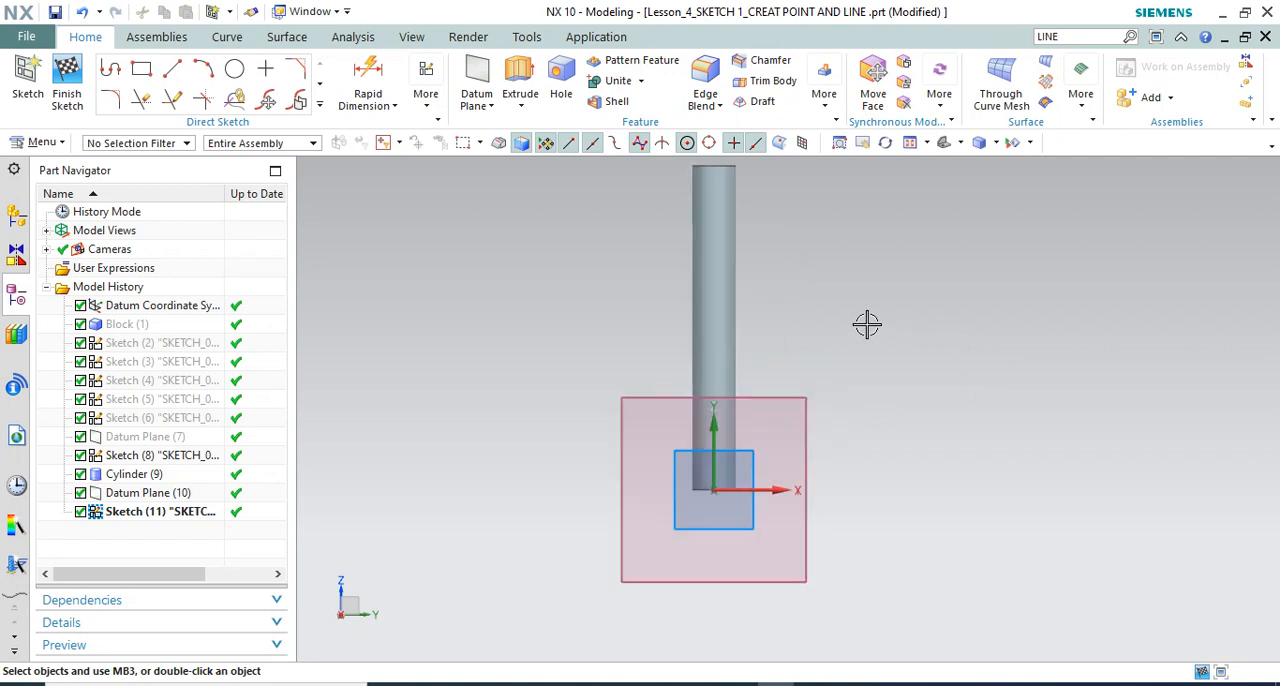
Orient the view to the new sketch and open the sketch in the Sketch Task Environment
mouse_move(848, 350)
middle_mouse_down()
mouse_move(857, 260)
mouse_move(870, 270)
mouse_move(852, 283)
middle_mouse_up()
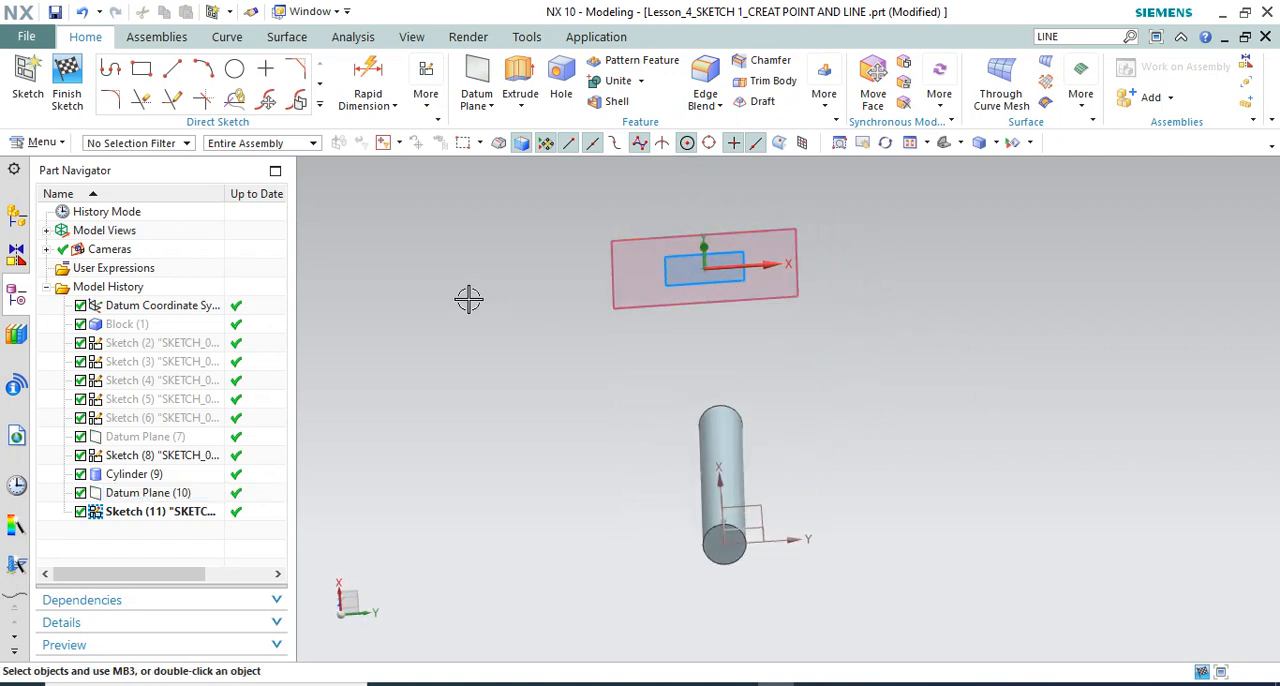
mouse_move(530, 318)
middle_mouse_down()
mouse_move(500, 323)
mouse_move(586, 324)
middle_mouse_up()
middle_click_drag(736, 293, 750, 322)
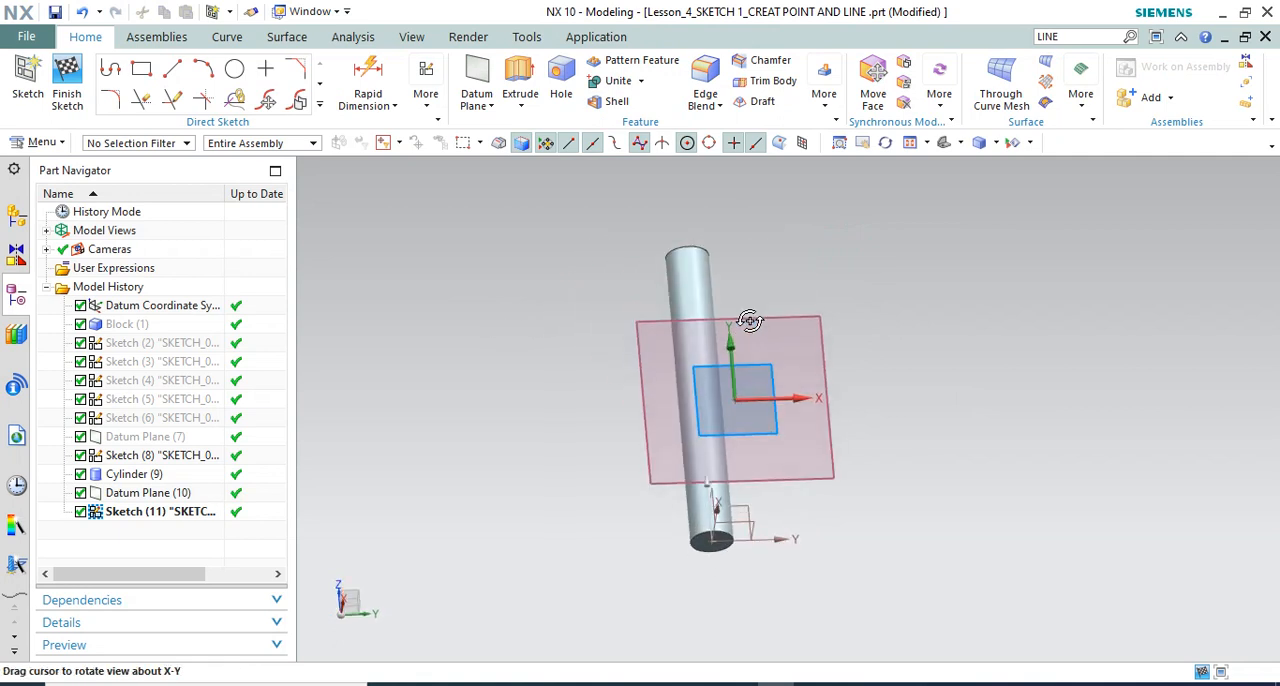
key("F8")
scroll(584, 414, "down", 2)
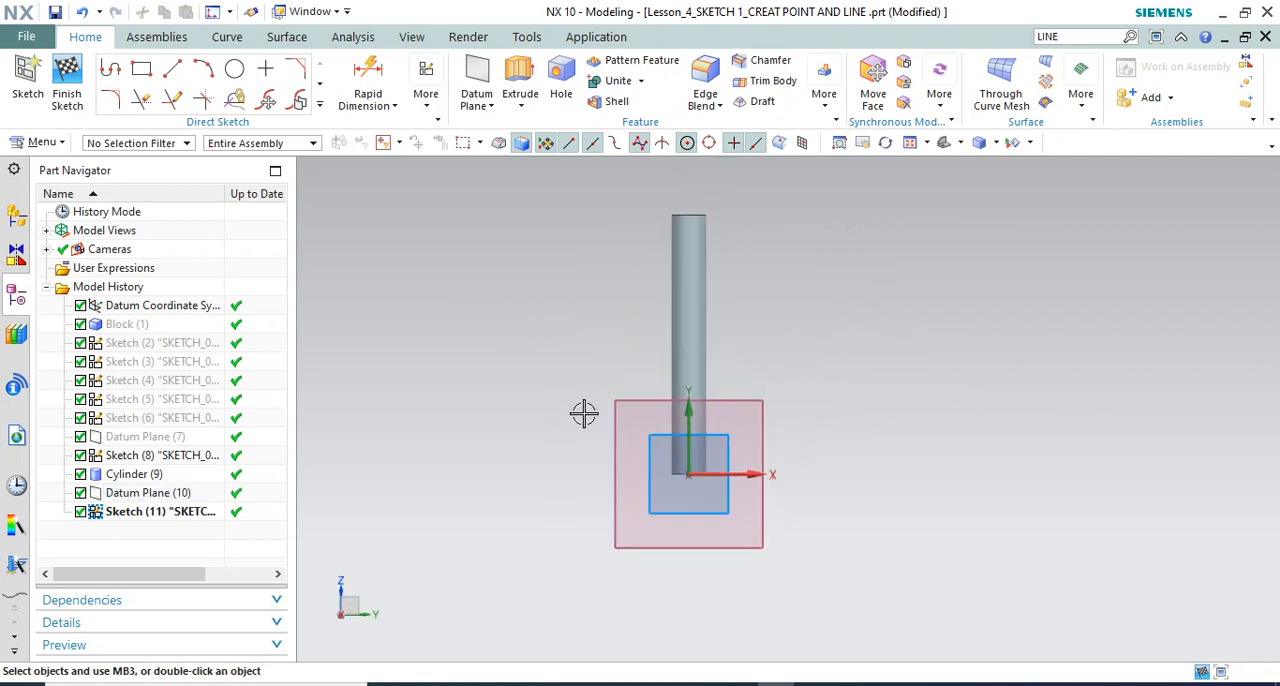
scroll(580, 469, "up", 1)
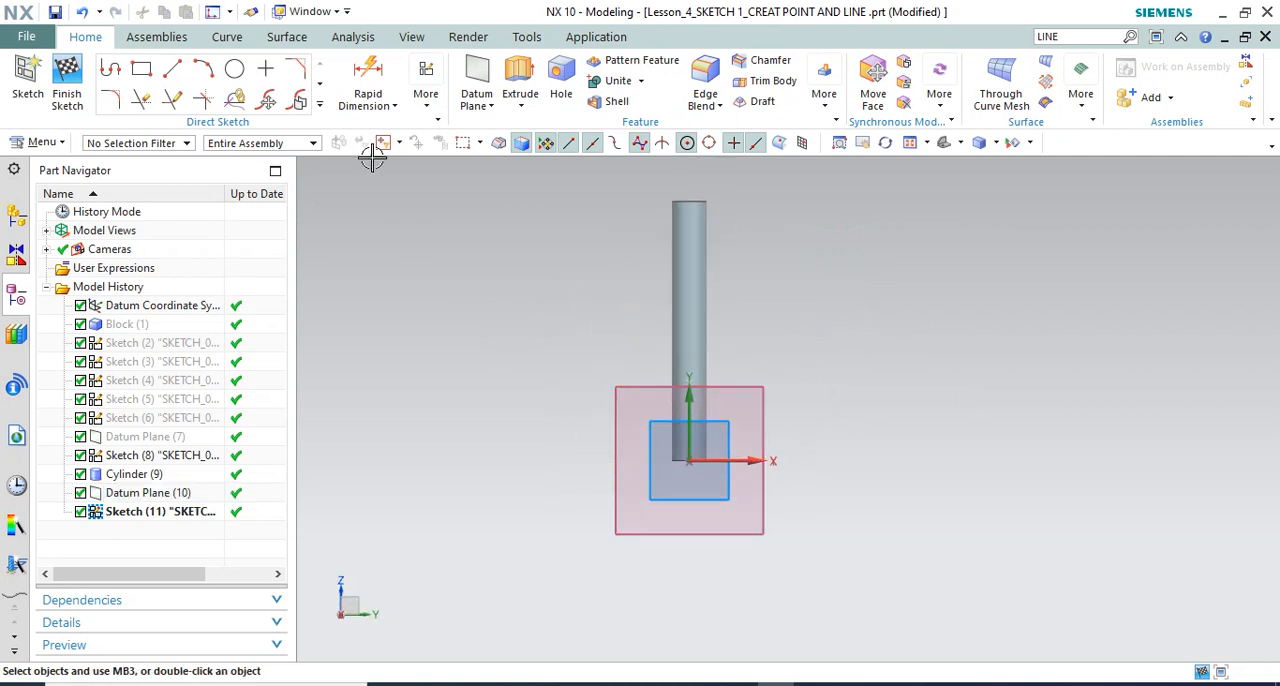
left_click(320, 106)
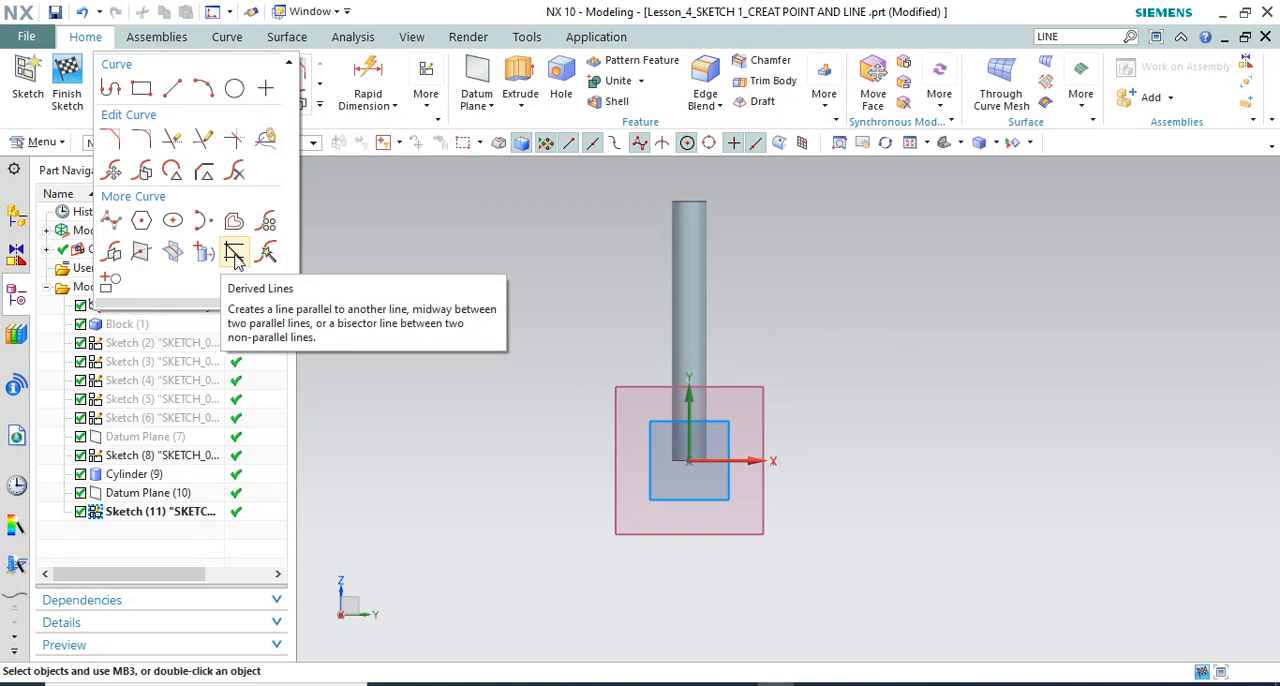
left_click(361, 190)
left_click(426, 88)
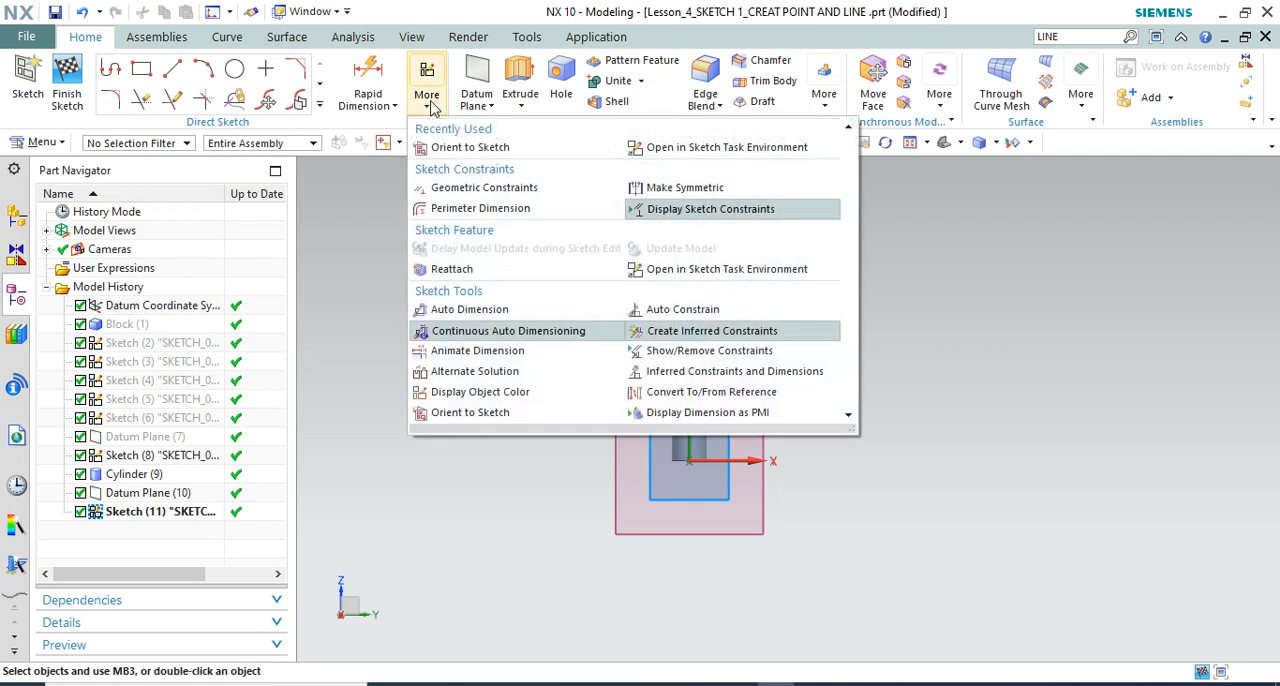
left_click(700, 147)
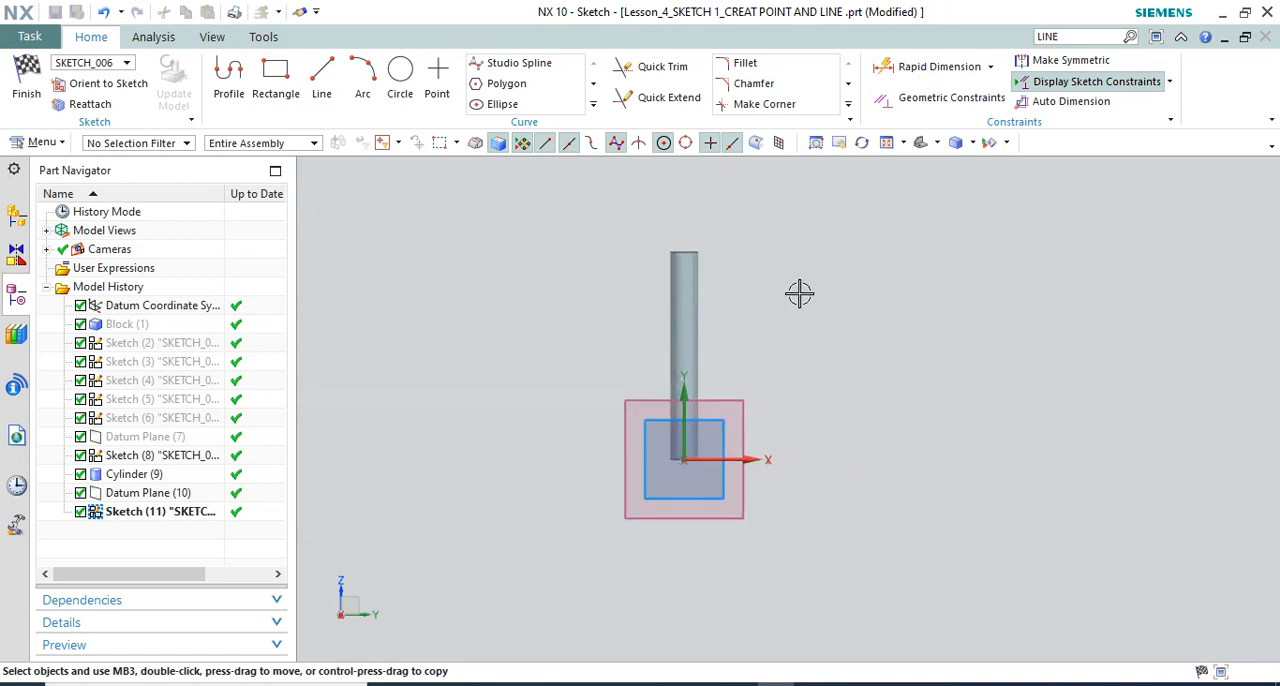
Sketch a line about 52 mm long at about 8° beside the cylinder, and a horizontal line about 48.5 mm long above it
scroll(490, 275, "down", 1)
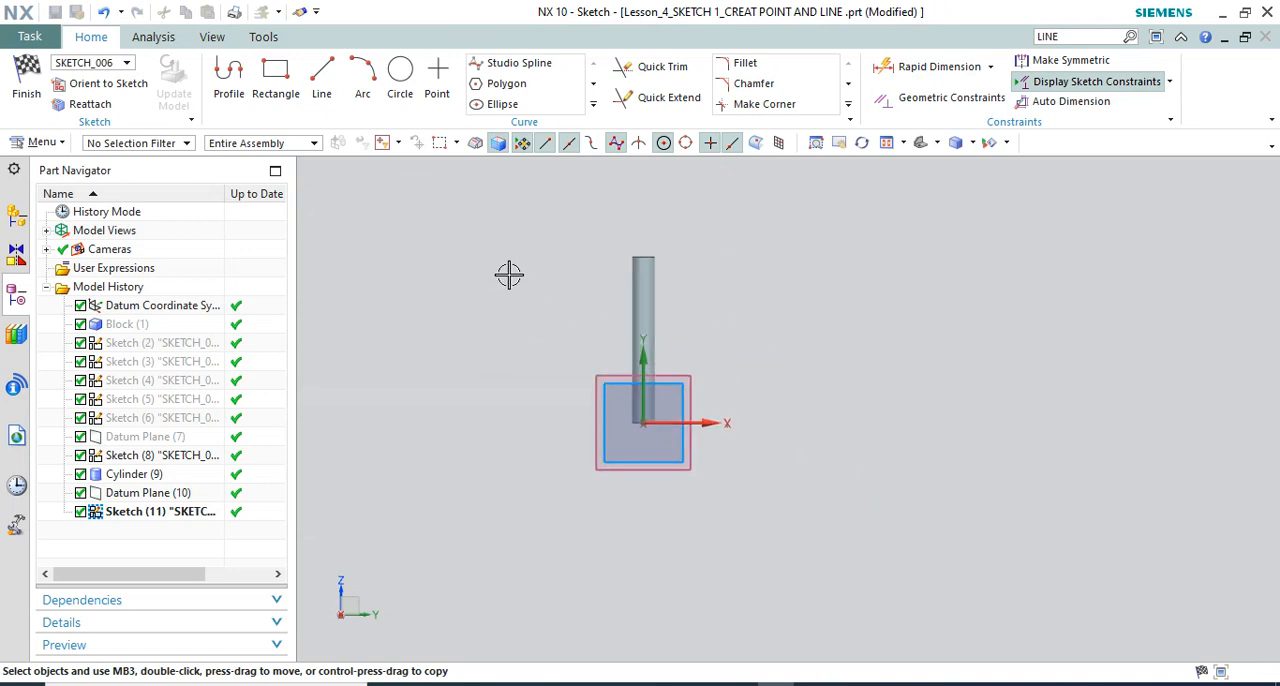
left_click(321, 80)
scroll(763, 371, "up", 2)
left_click(741, 425)
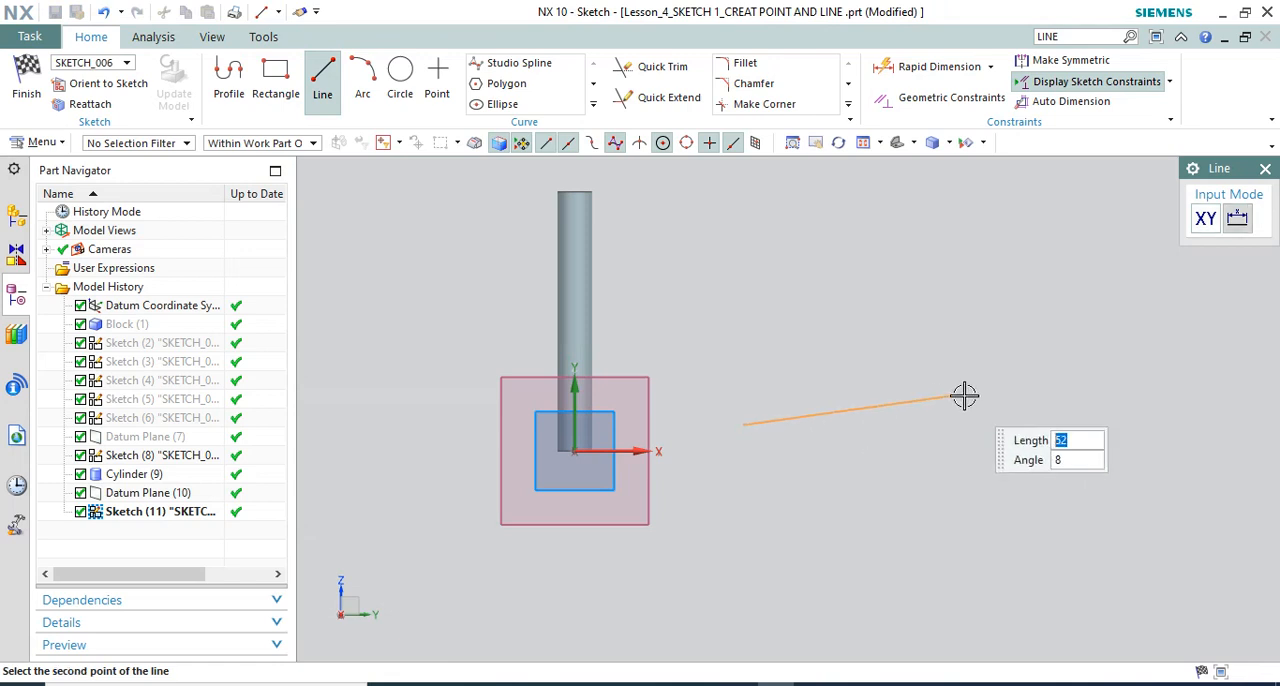
left_click(965, 395)
left_click(757, 295)
left_click(966, 286)
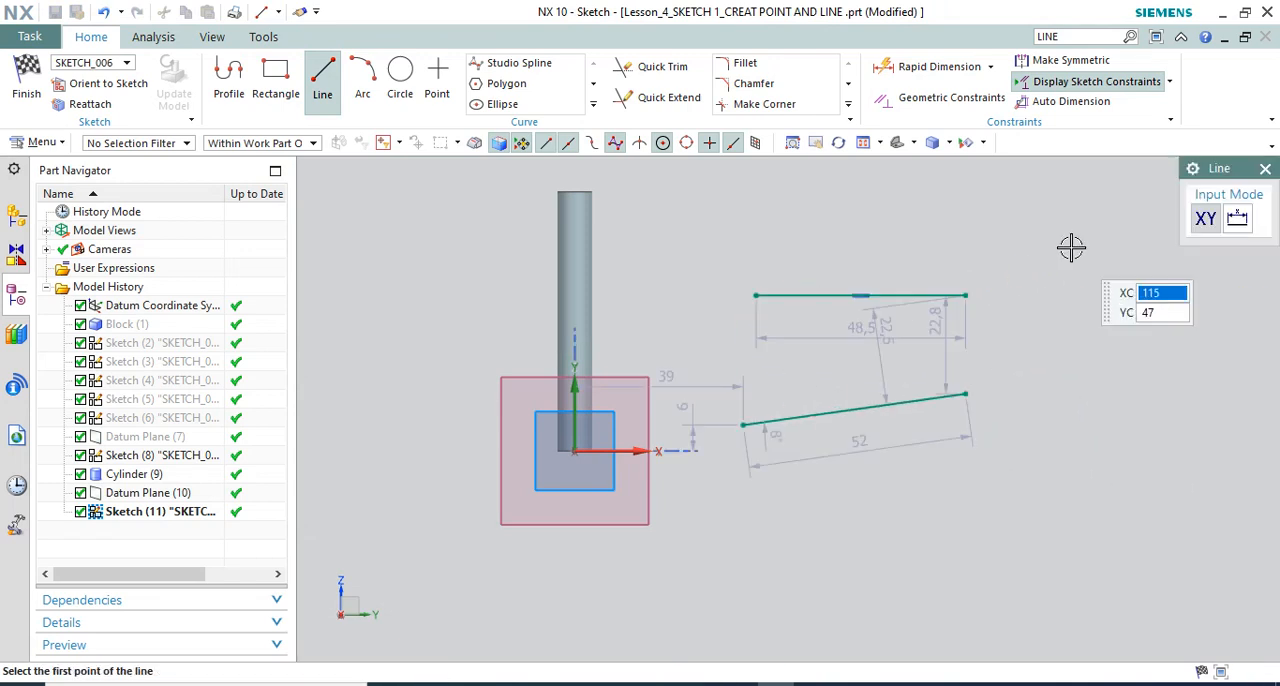
left_click(1265, 168)
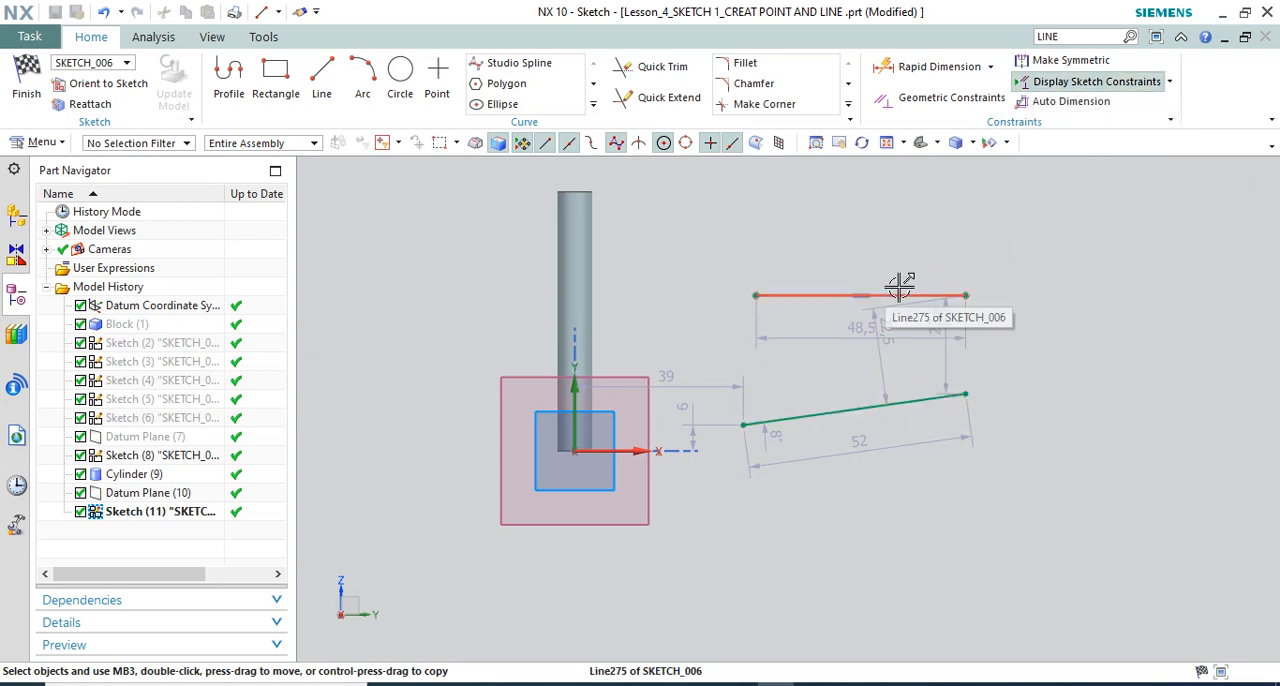
Delete both sketched lines together with their automatic dimensions
scroll(812, 330, "down", 1)
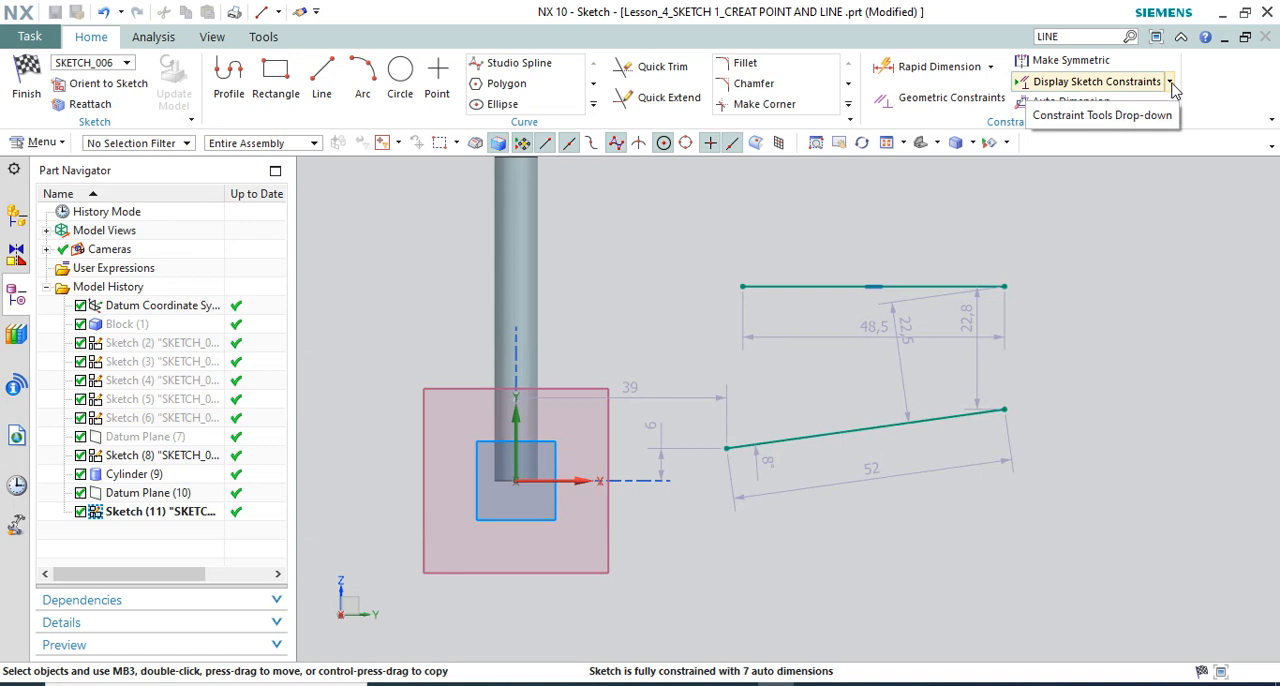
left_click_drag(694, 246, 1076, 548)
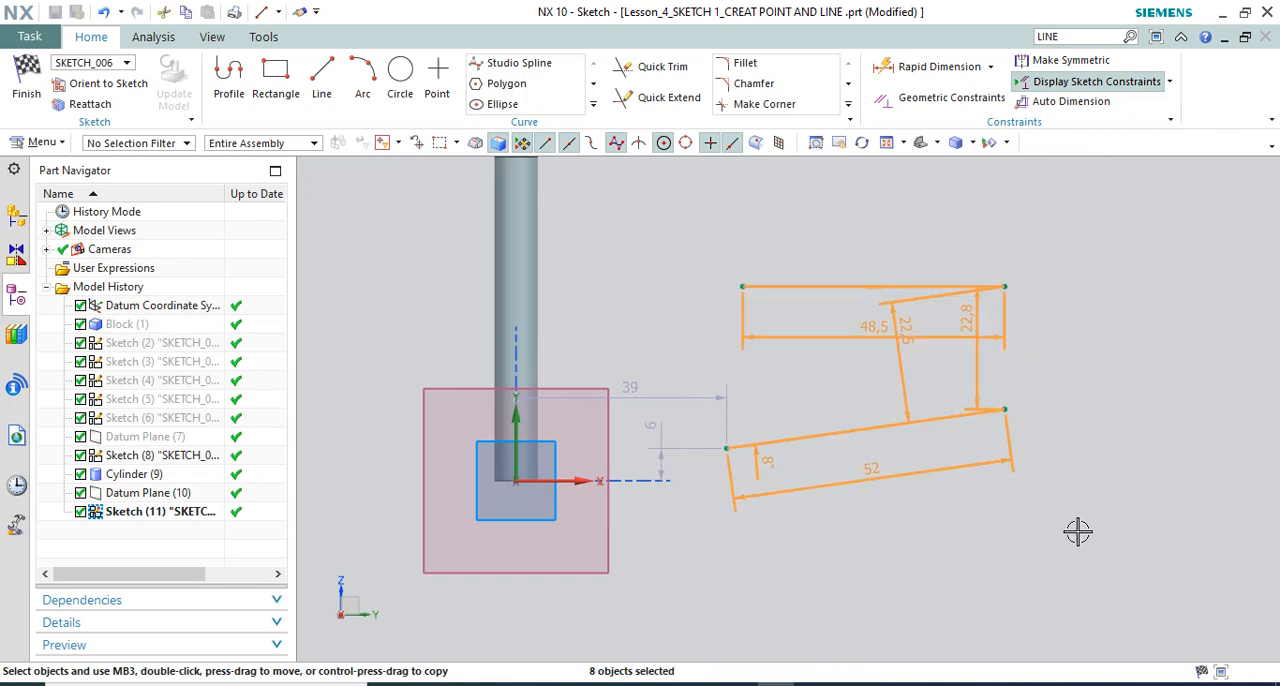
key("Delete")
left_click(622, 382)
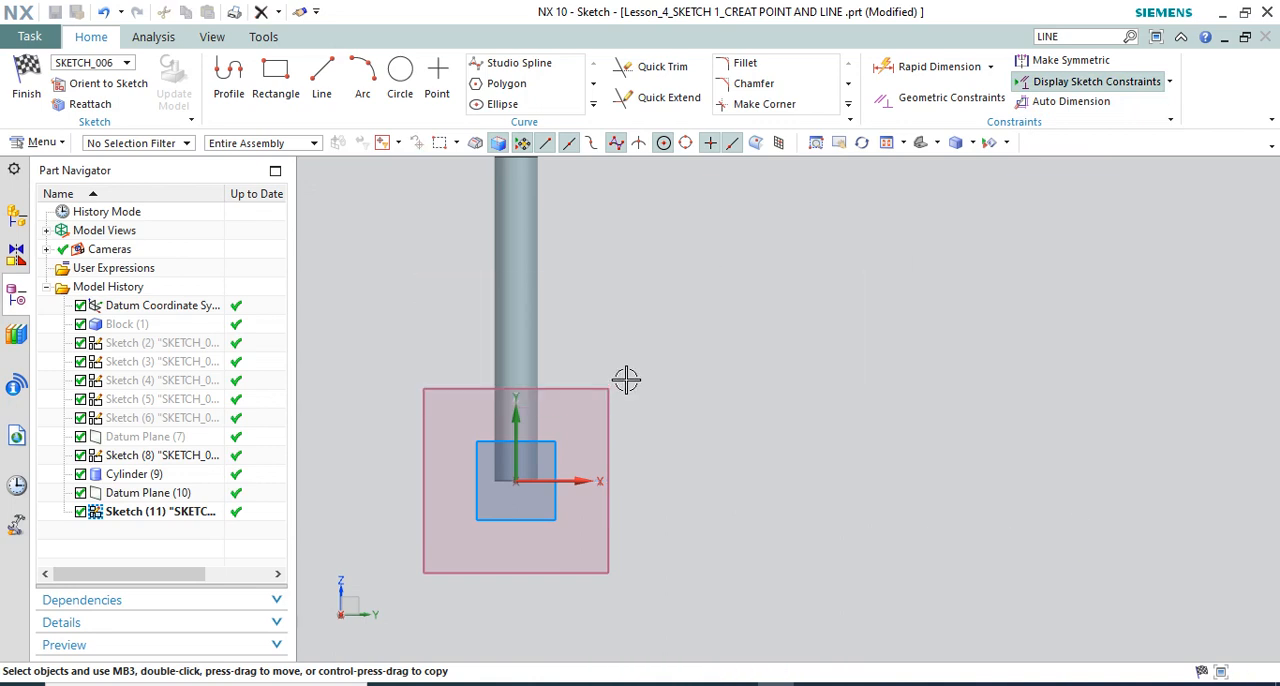
Turn off Continuous Auto Dimensioning and sketch a slightly downward-sloping line with a horizontal line about 45 mm long below it
left_click(1170, 82)
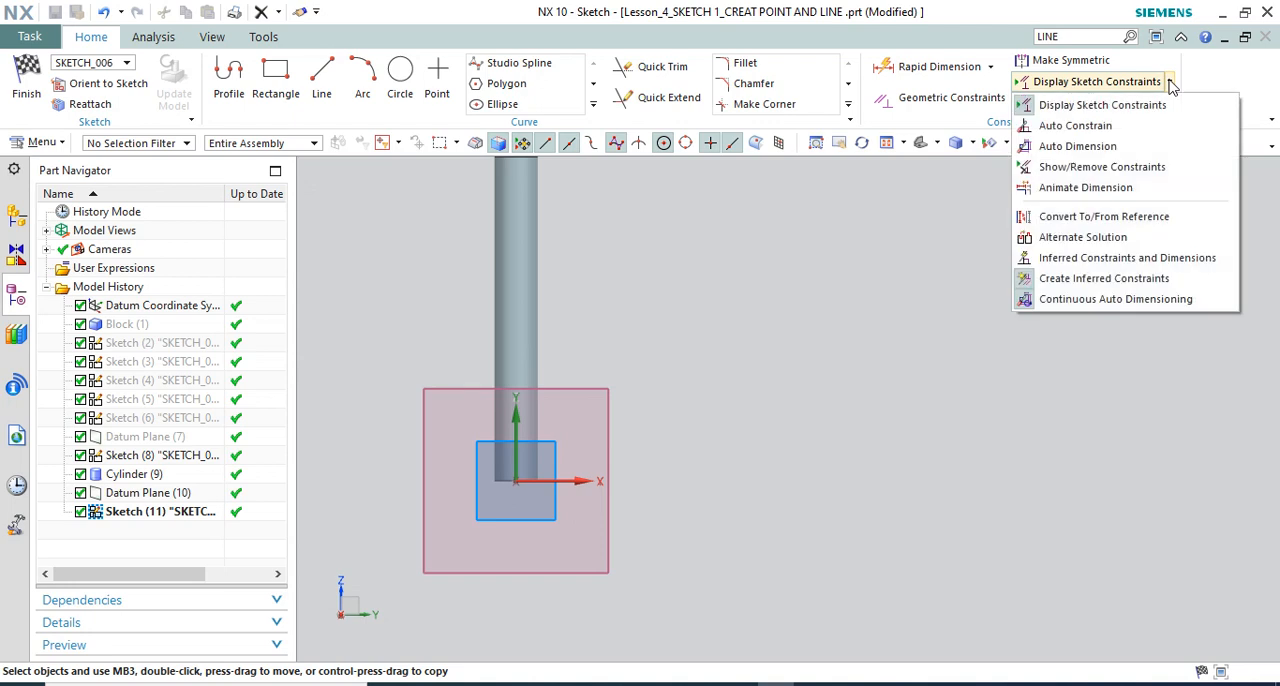
left_click(1028, 302)
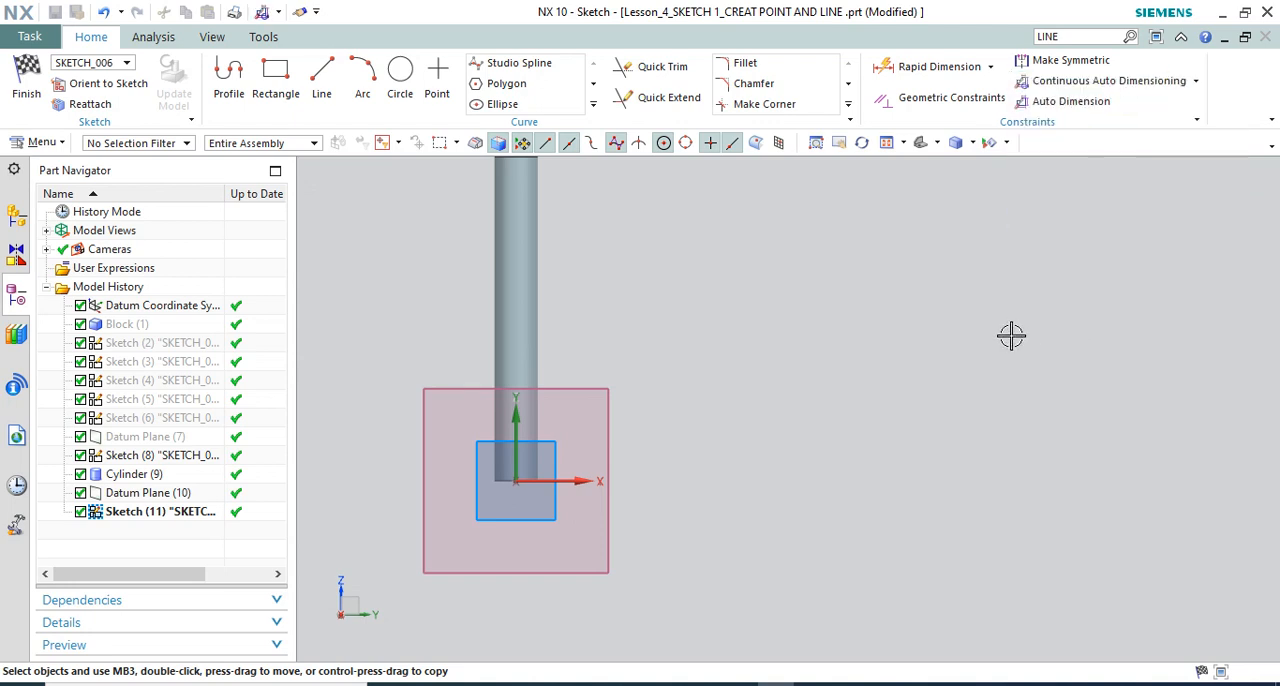
left_click(321, 75)
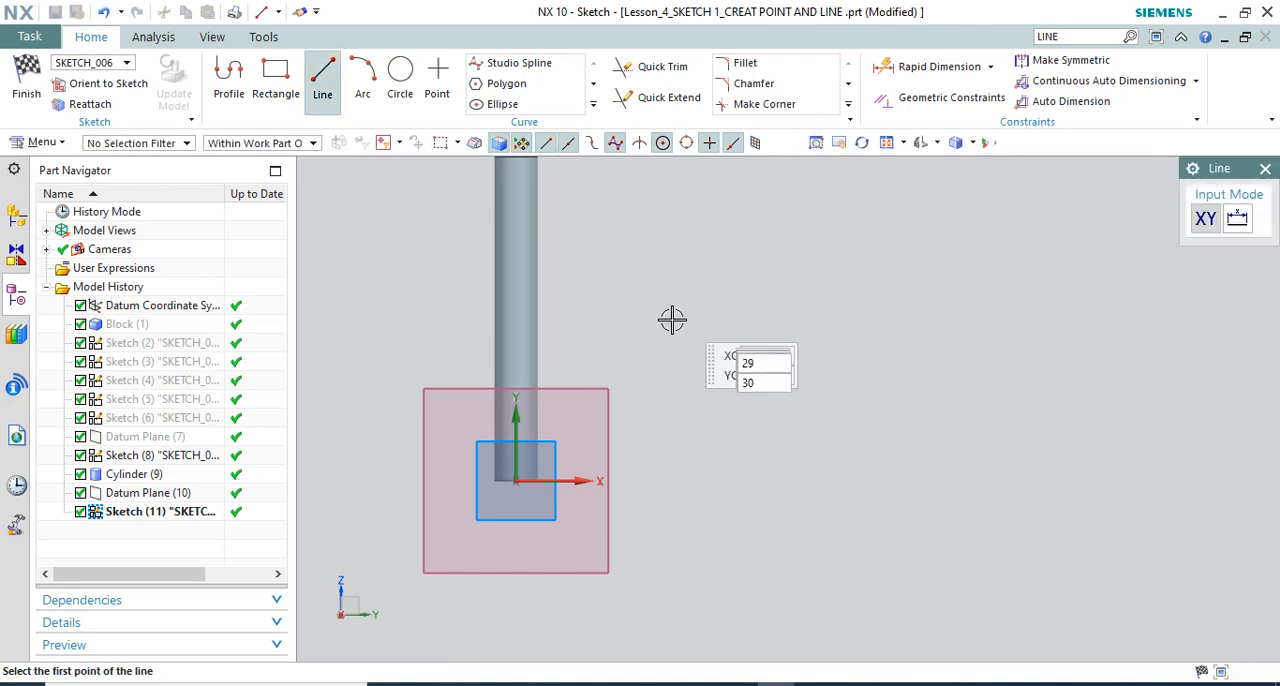
left_click(678, 324)
left_click(904, 347)
left_click(678, 451)
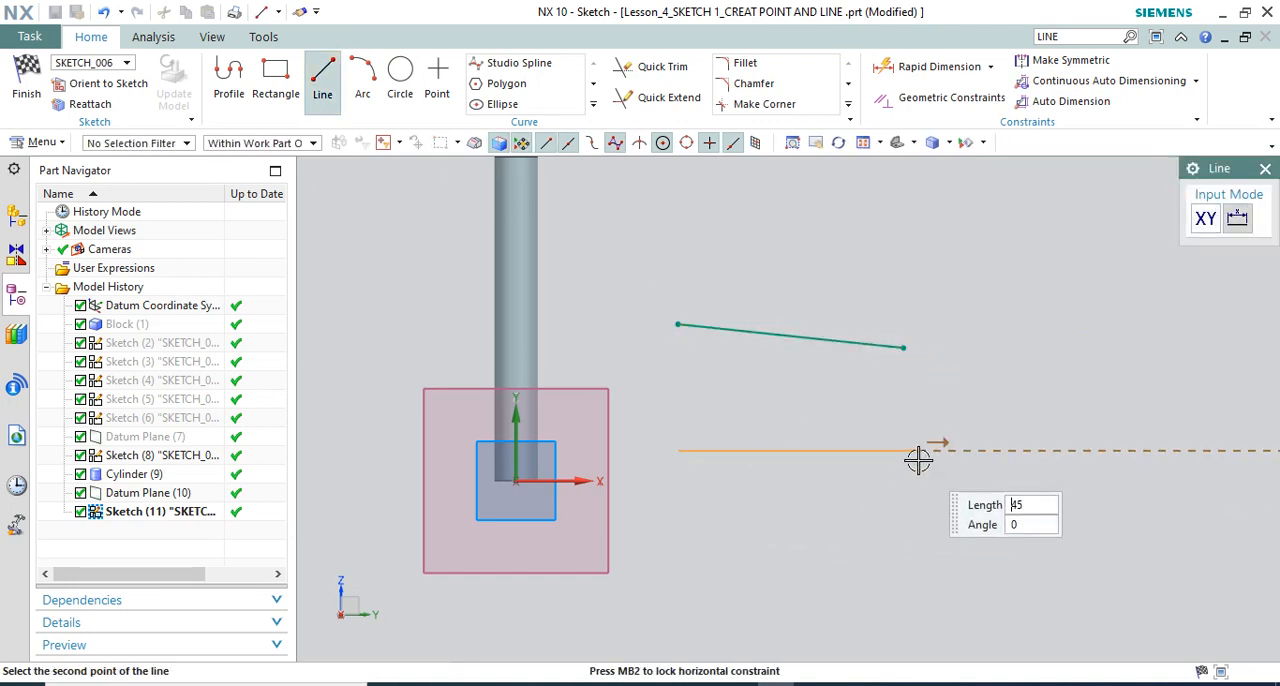
left_click(921, 451)
key("Escape")
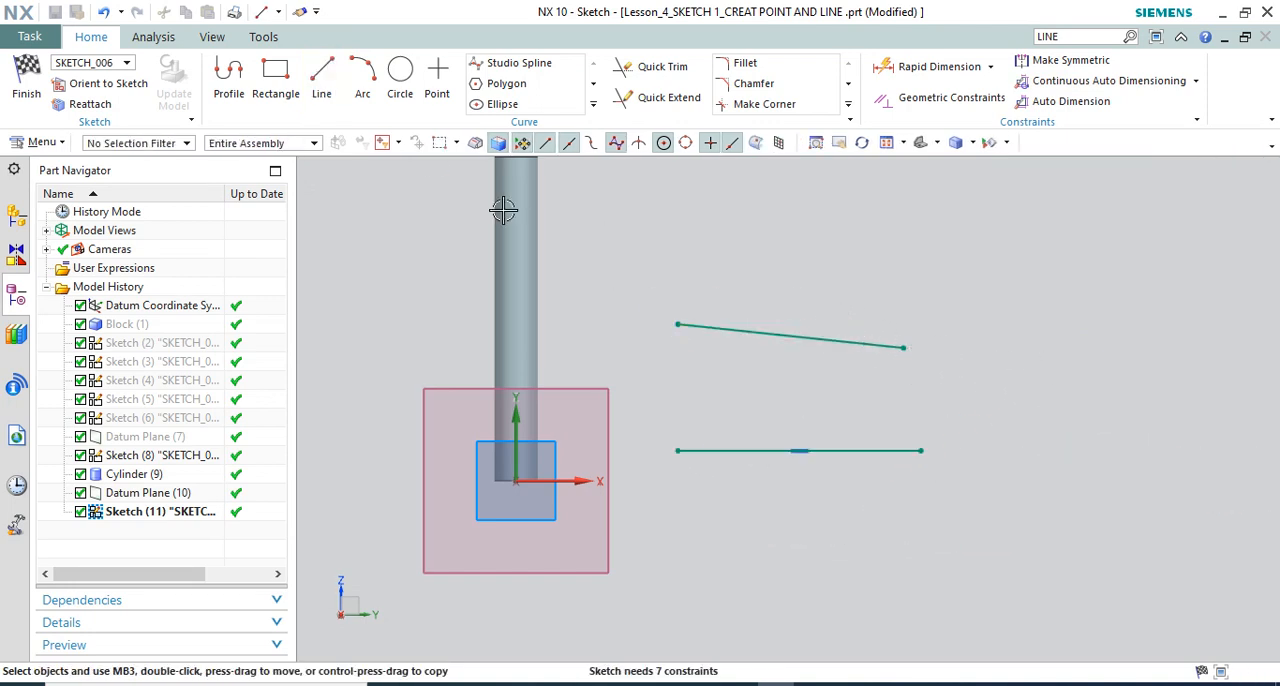
Create a bisector line between the sloping and horizontal lines with Derived Lines, extending it past the cylinder
left_click(592, 105)
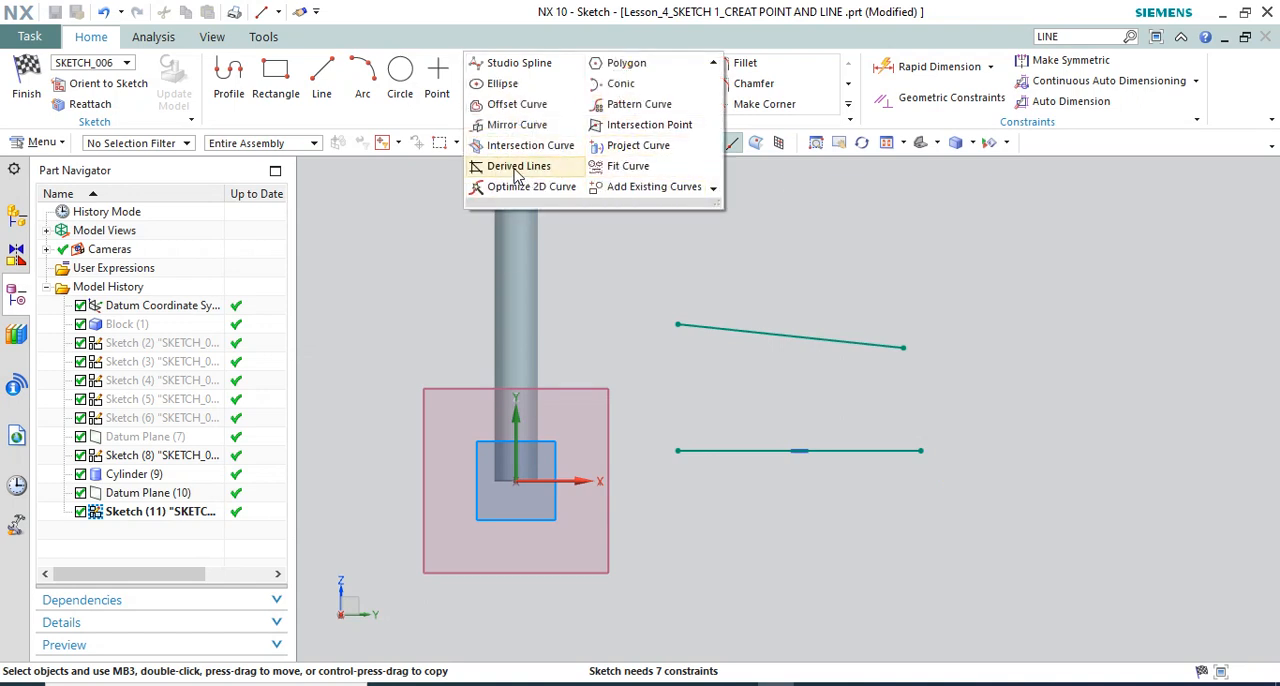
left_click(518, 170)
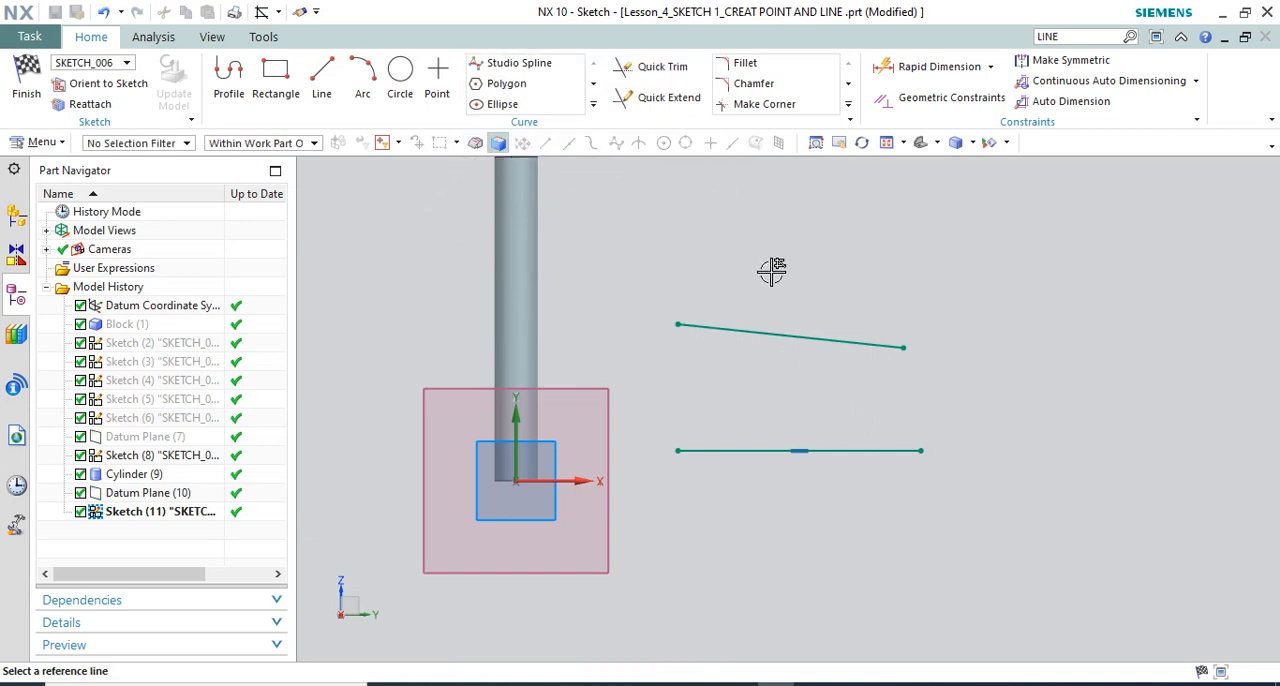
left_click(892, 343)
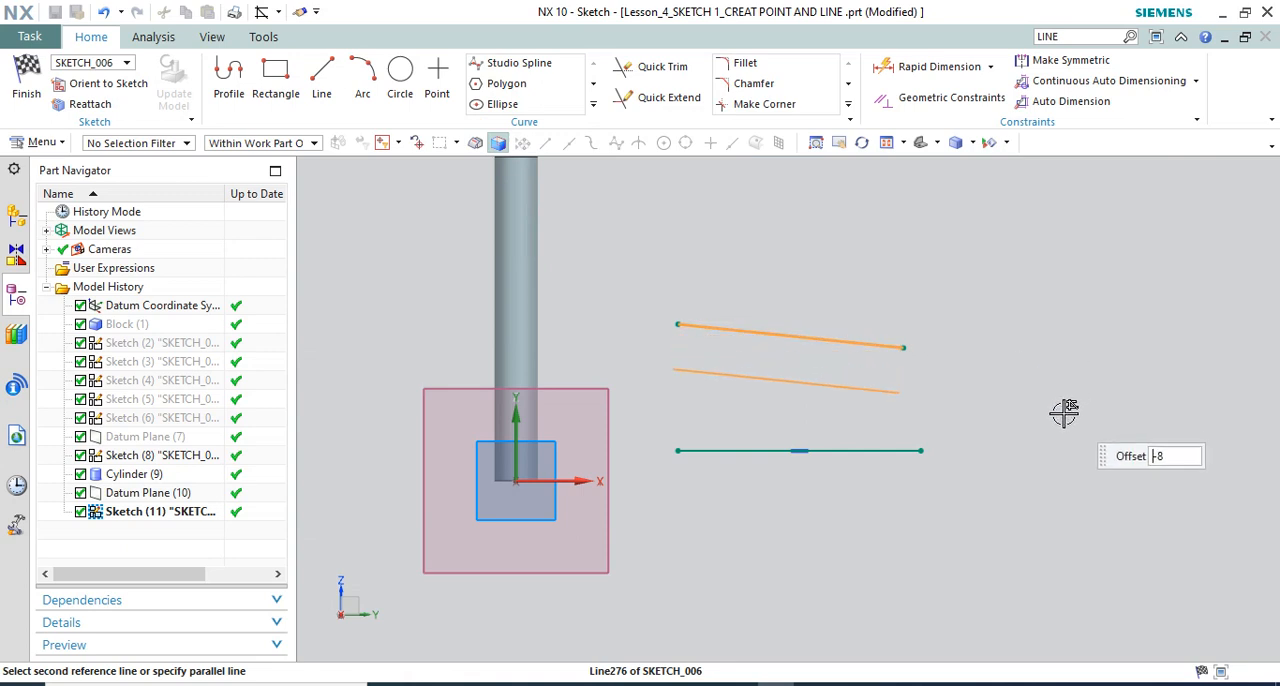
left_click(880, 450)
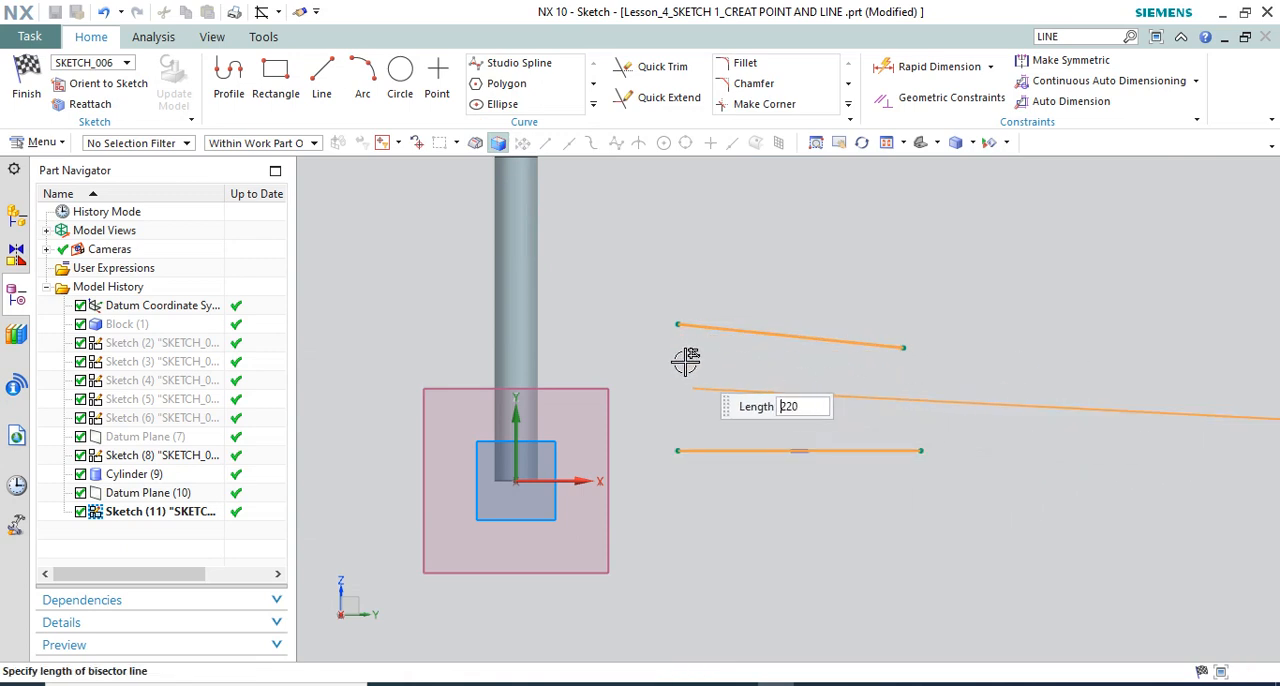
scroll(557, 340, "up", 3)
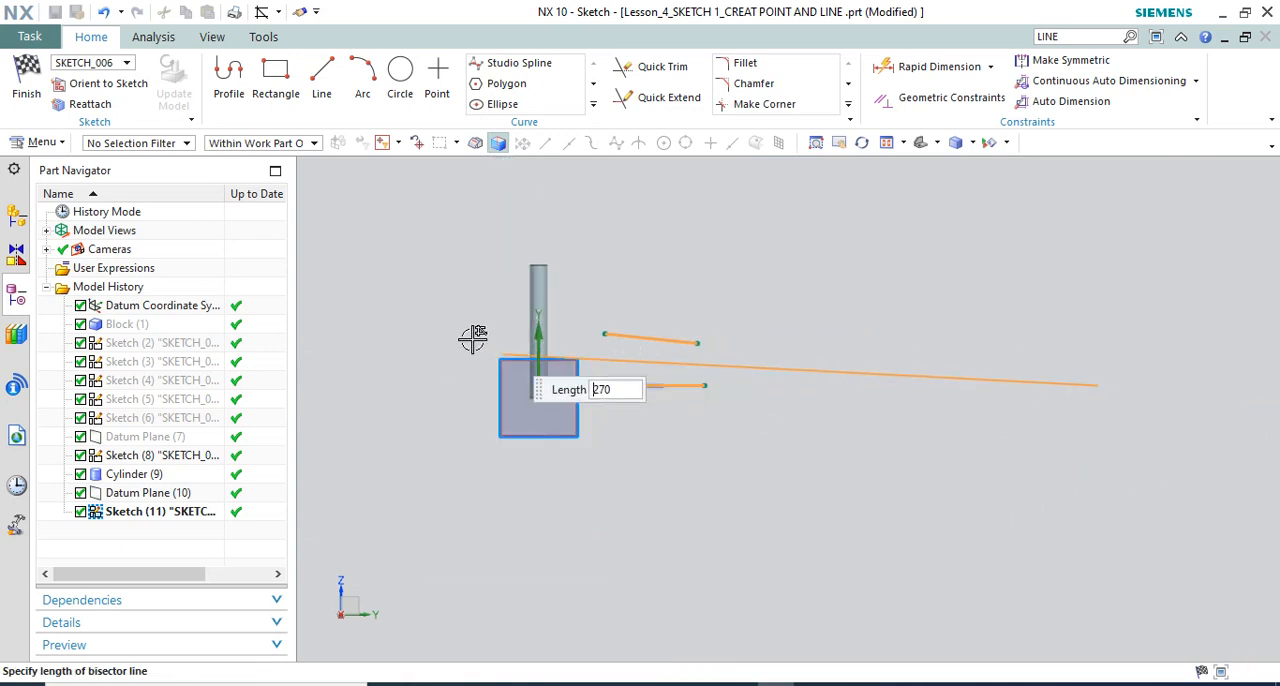
left_click(388, 346)
scroll(525, 355, "down", 3)
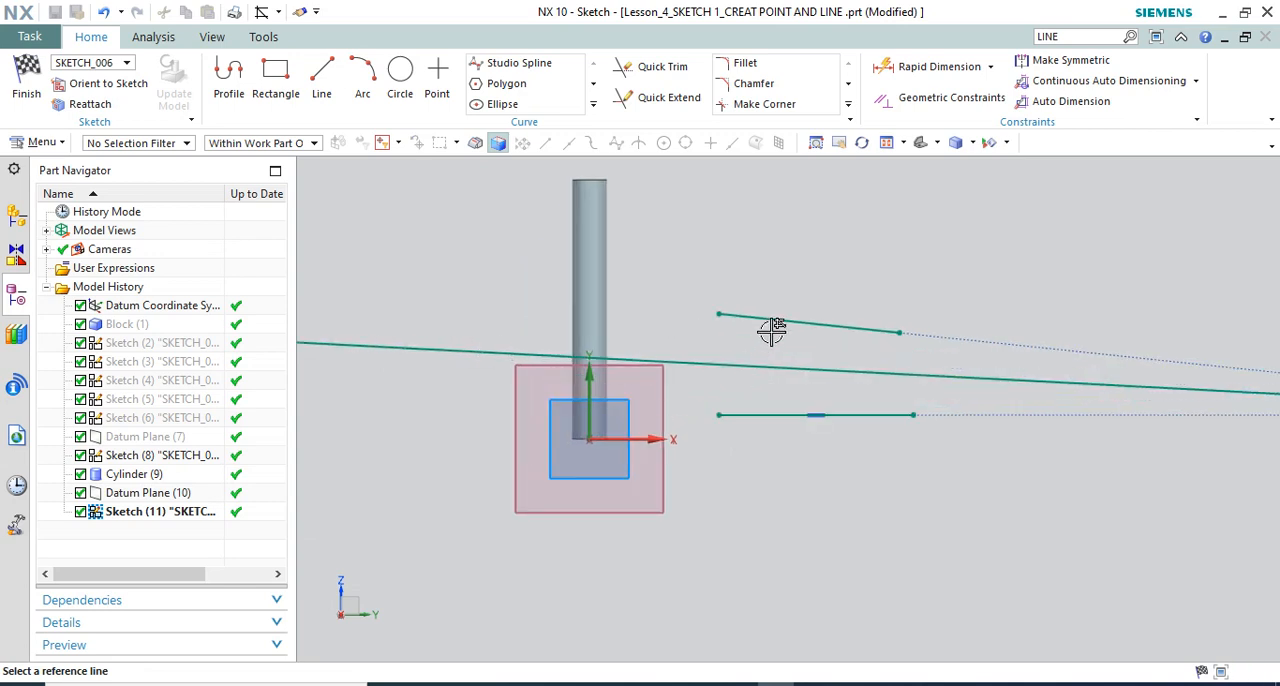
scroll(740, 388, "up", 2)
key("Escape")
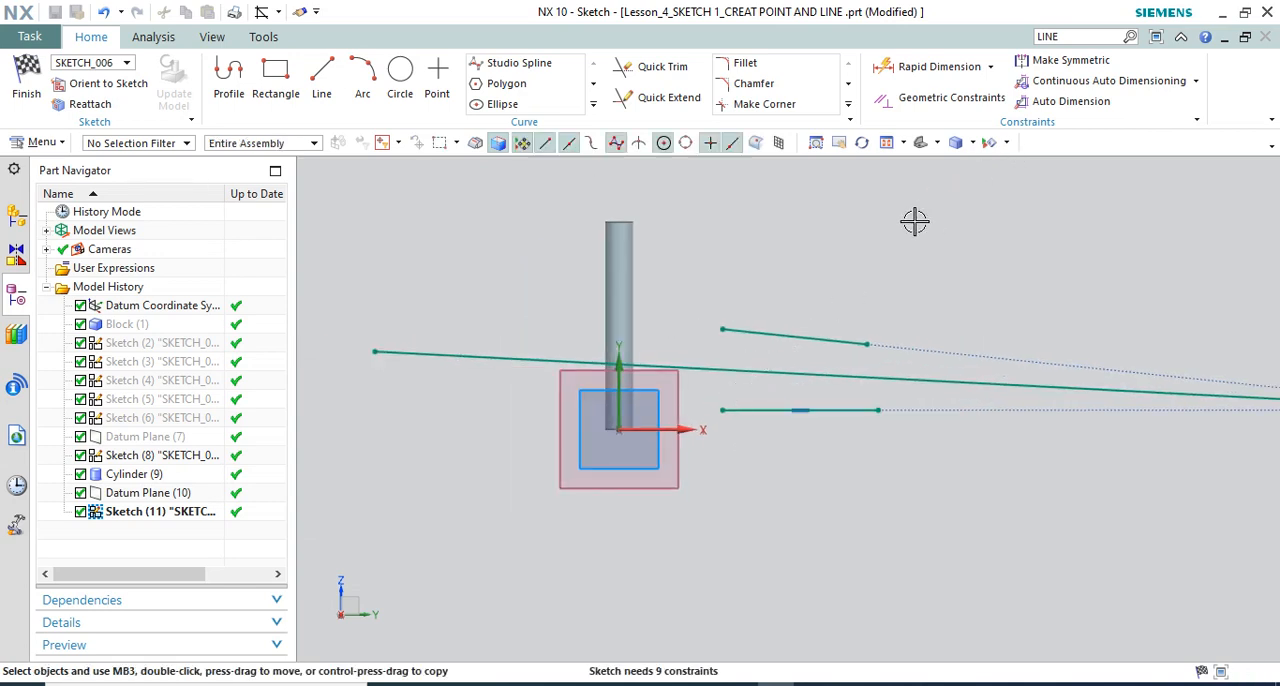
Sketch a rectangle about 58 mm wide and 43 mm high above the existing sloping and horizontal lines
scroll(742, 277, "up", 2)
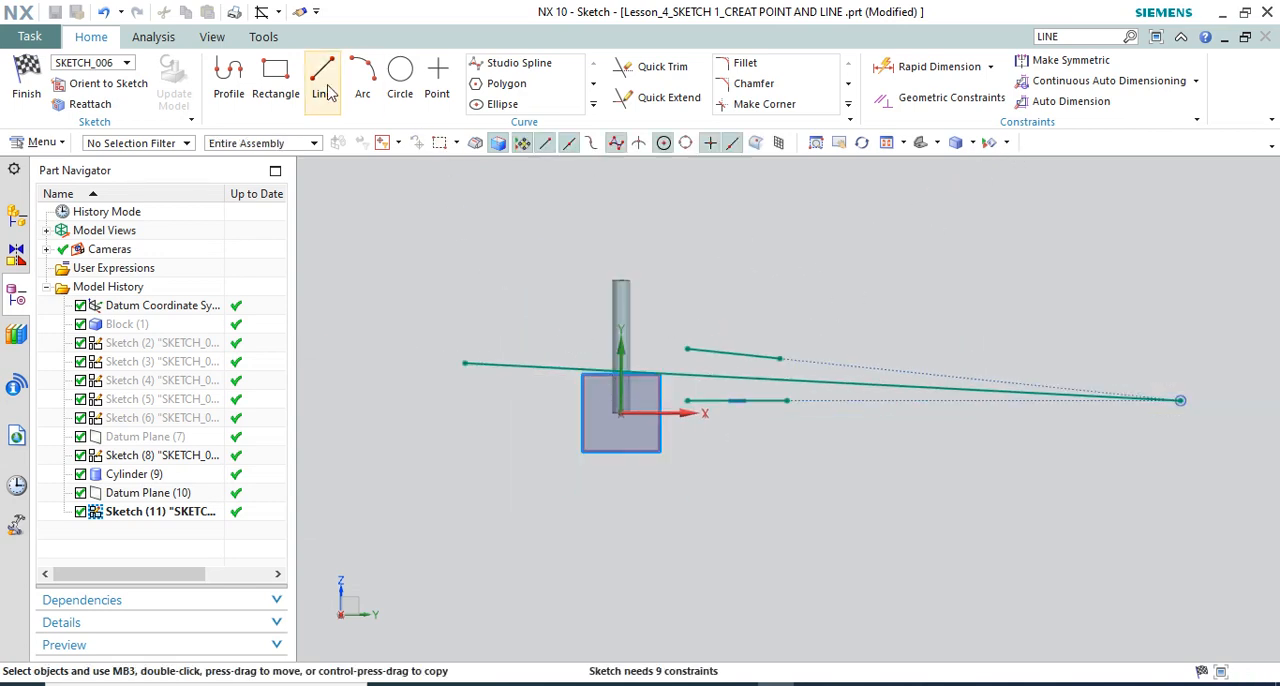
left_click(276, 78)
left_click(709, 208)
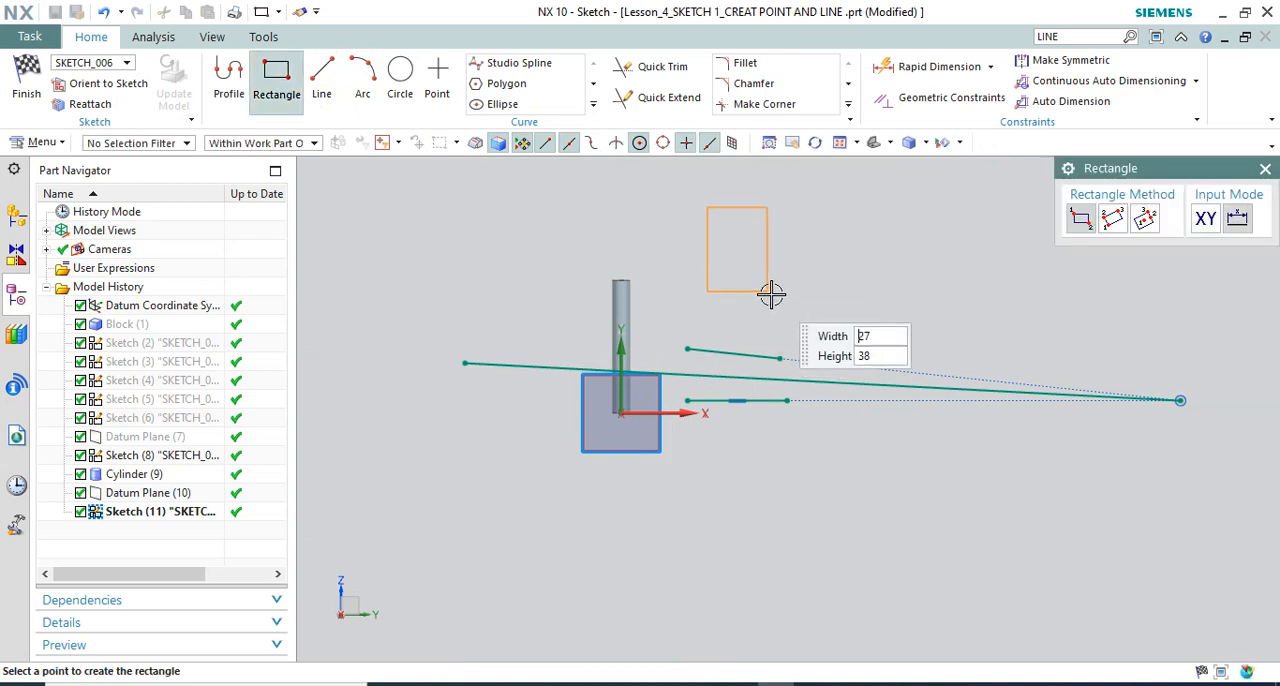
left_click(836, 301)
key("Escape")
scroll(794, 251, "down", 2)
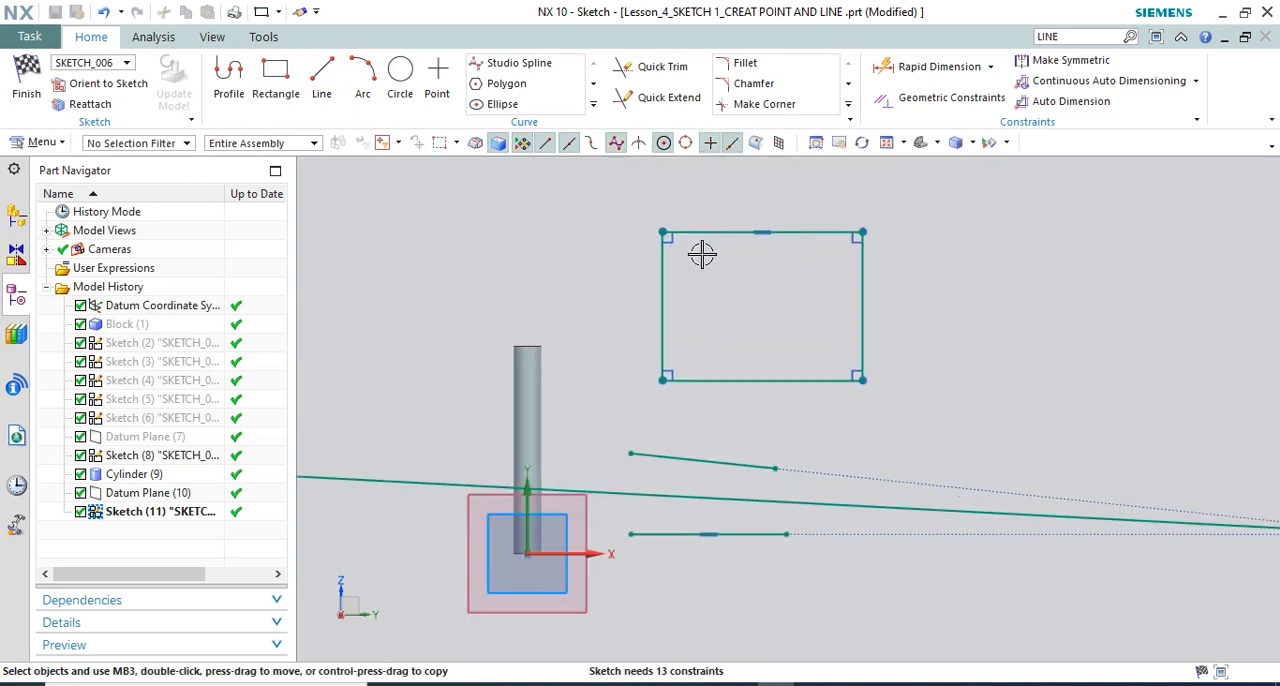
Create a midway line between the rectangle's two vertical sides with Derived Lines, extending it past the lower edge
left_click(594, 104)
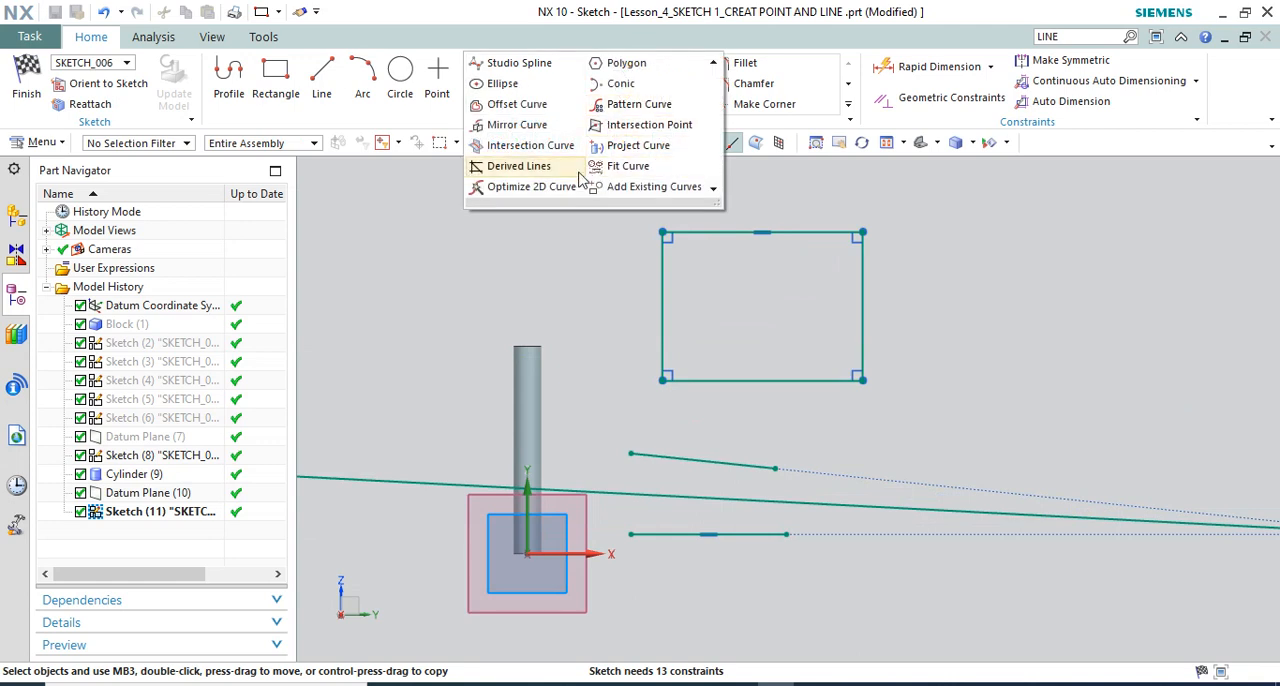
left_click(520, 167)
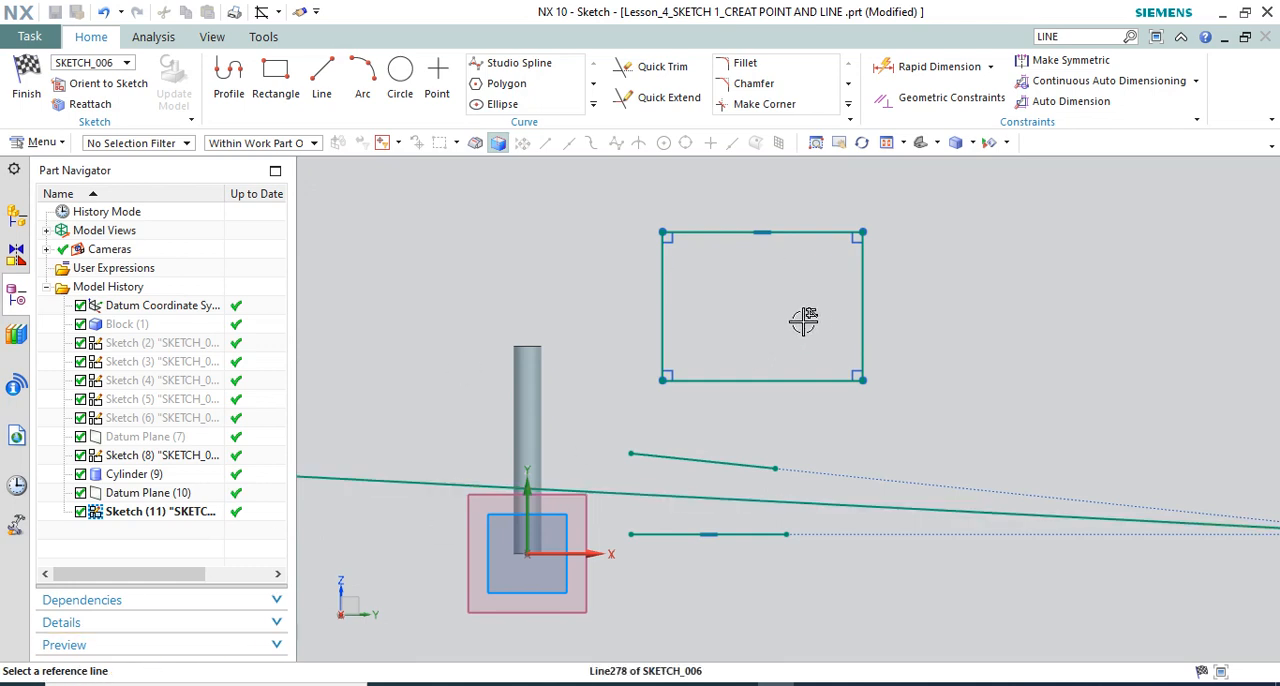
left_click(662, 290)
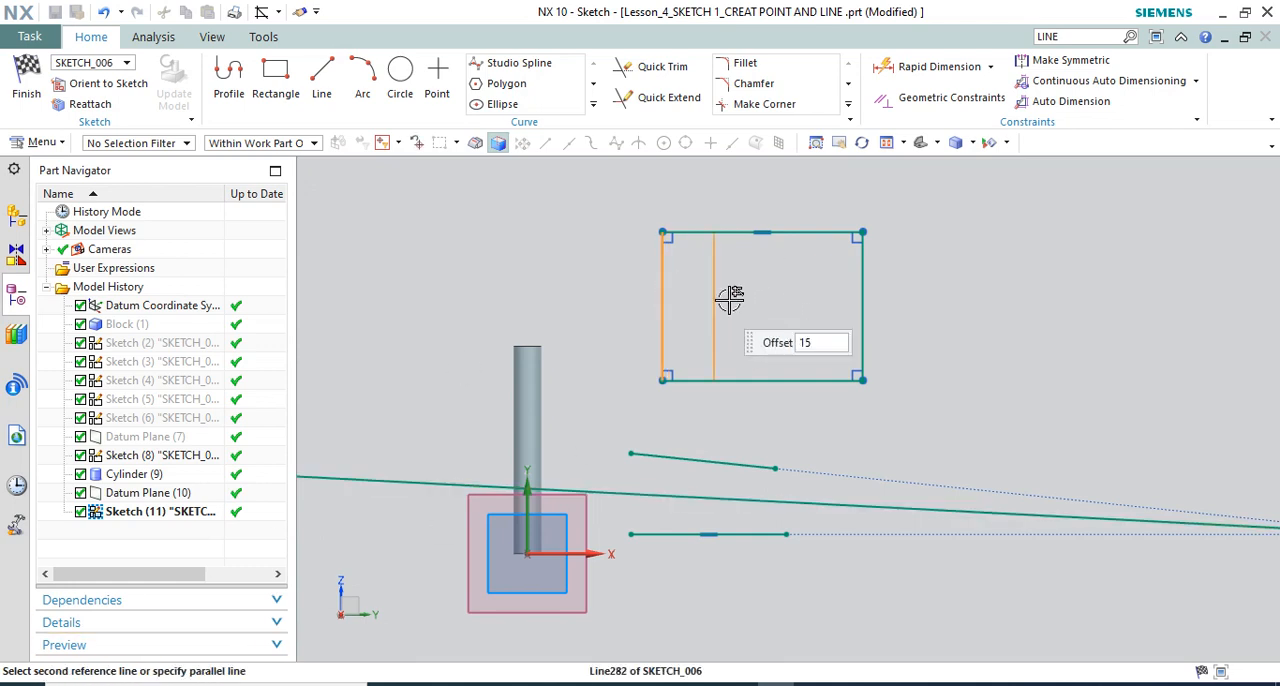
left_click(865, 296)
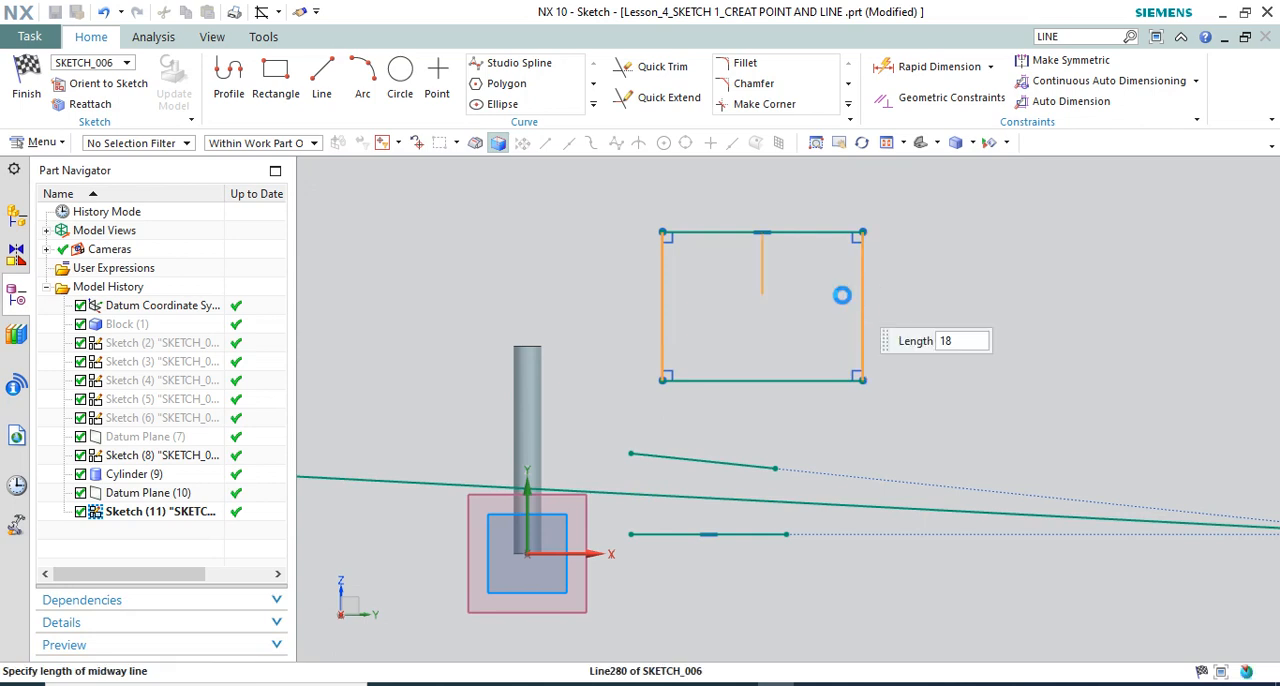
left_click(764, 418)
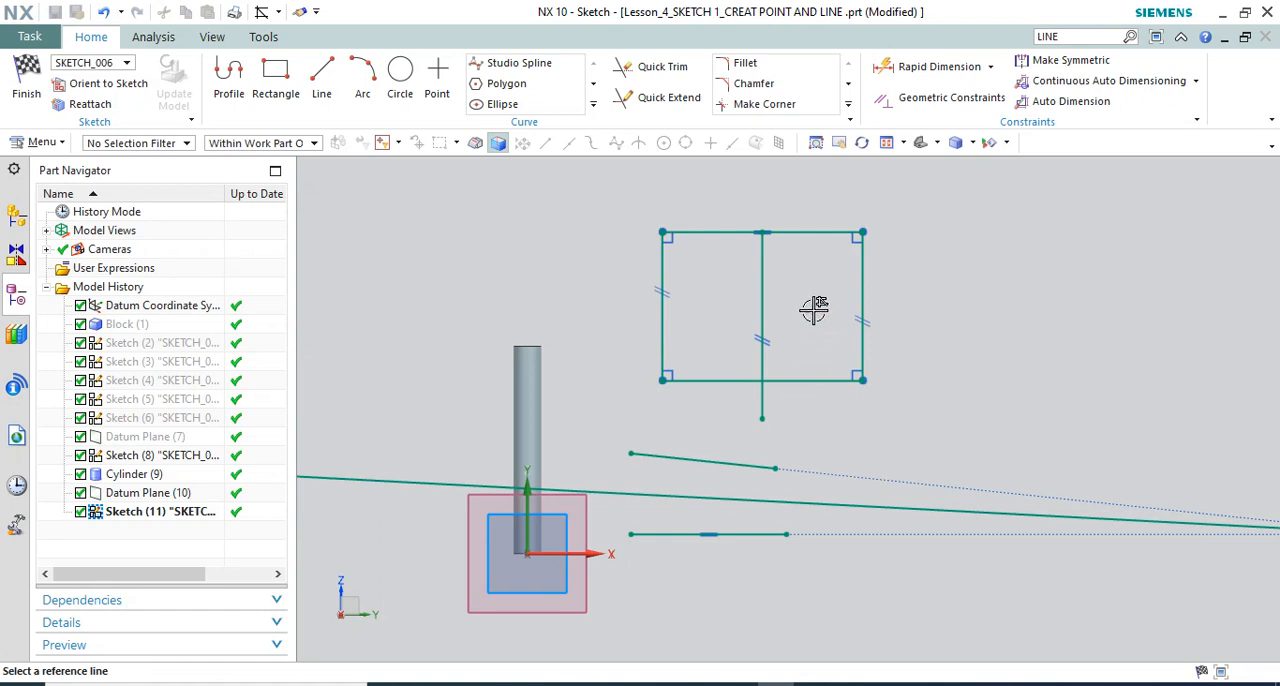
Create a bisector between the vertical midway line and the rectangle's upper edge, extending it diagonally past the right side
scroll(777, 237, "up", 2)
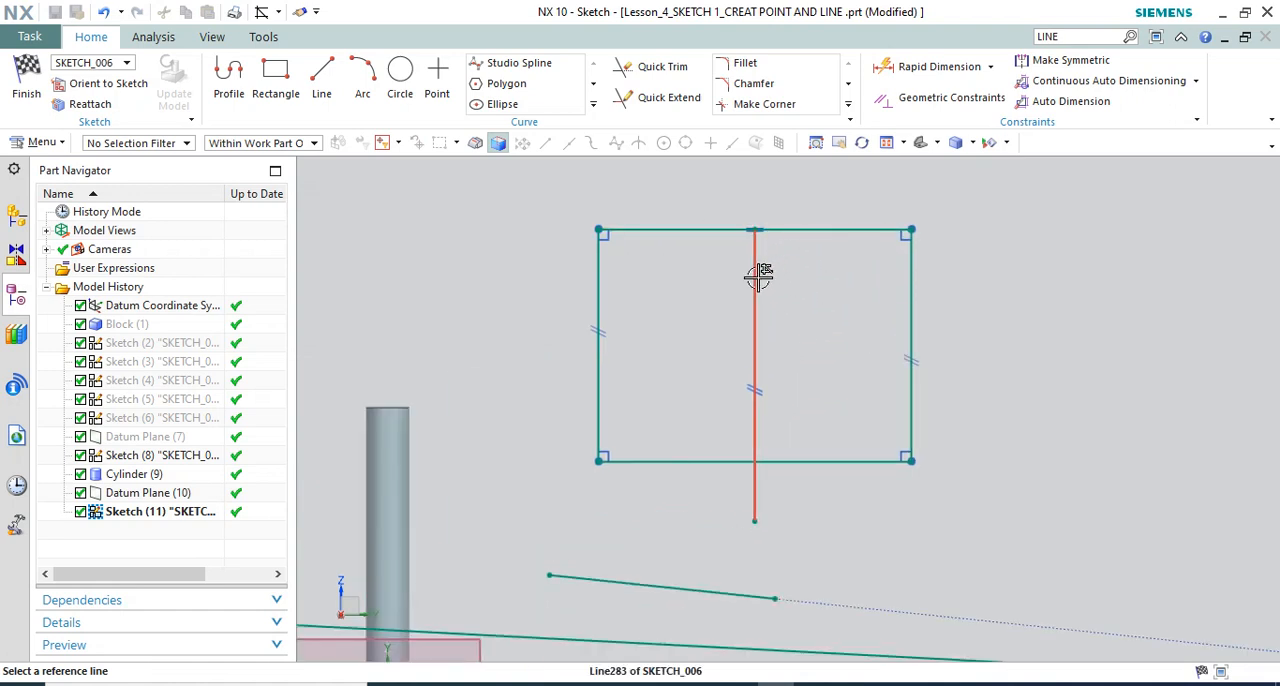
left_click(756, 278)
left_click(812, 229)
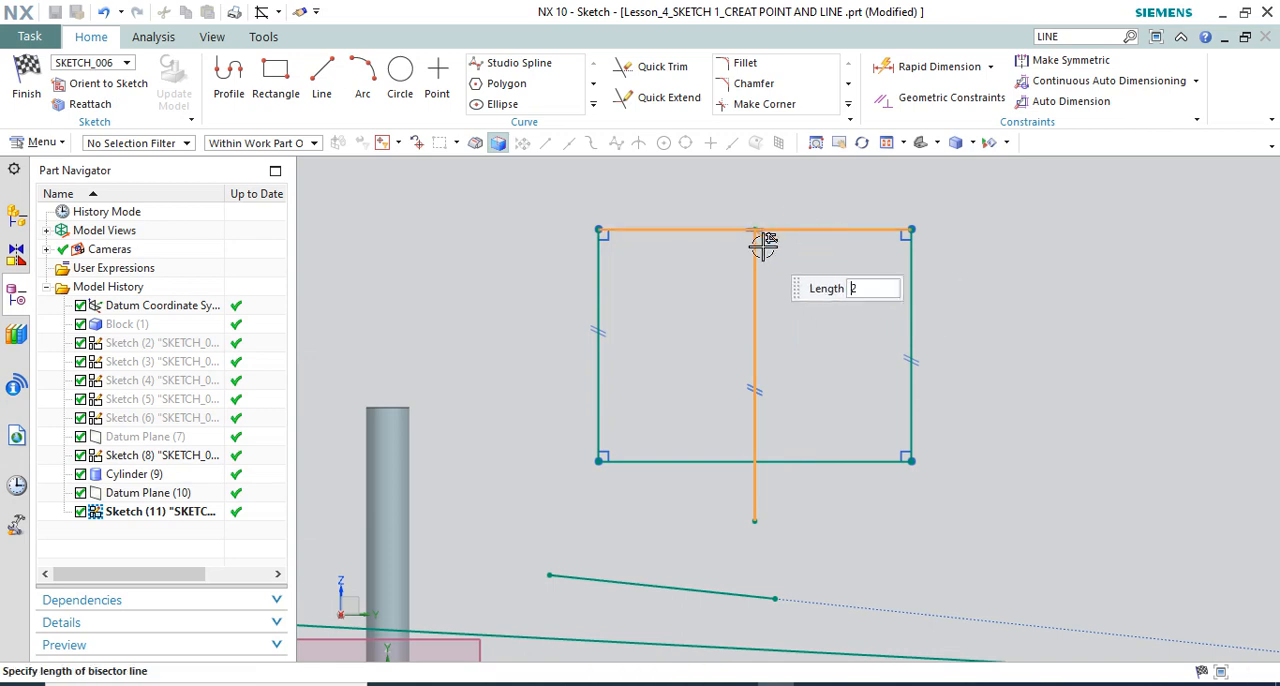
left_click(1060, 455)
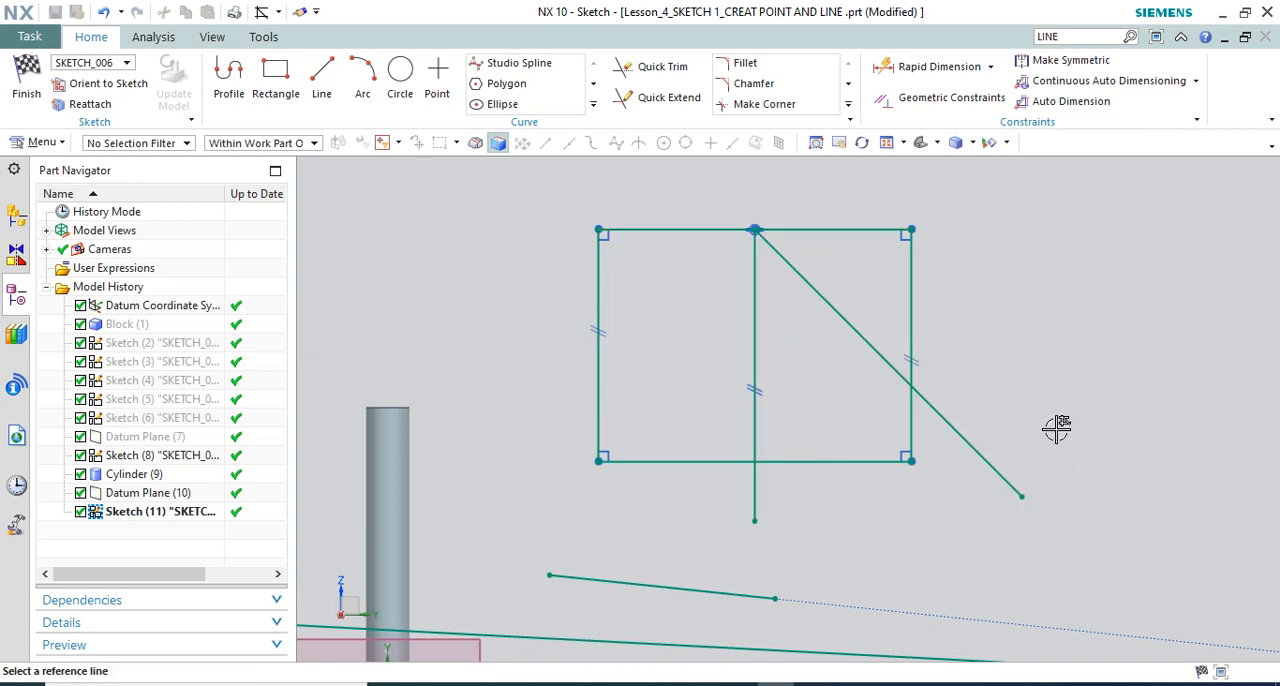
Create another bisector between the diagonal line and the vertical midway line, extending it past the rectangle's lower edge
left_click(951, 432)
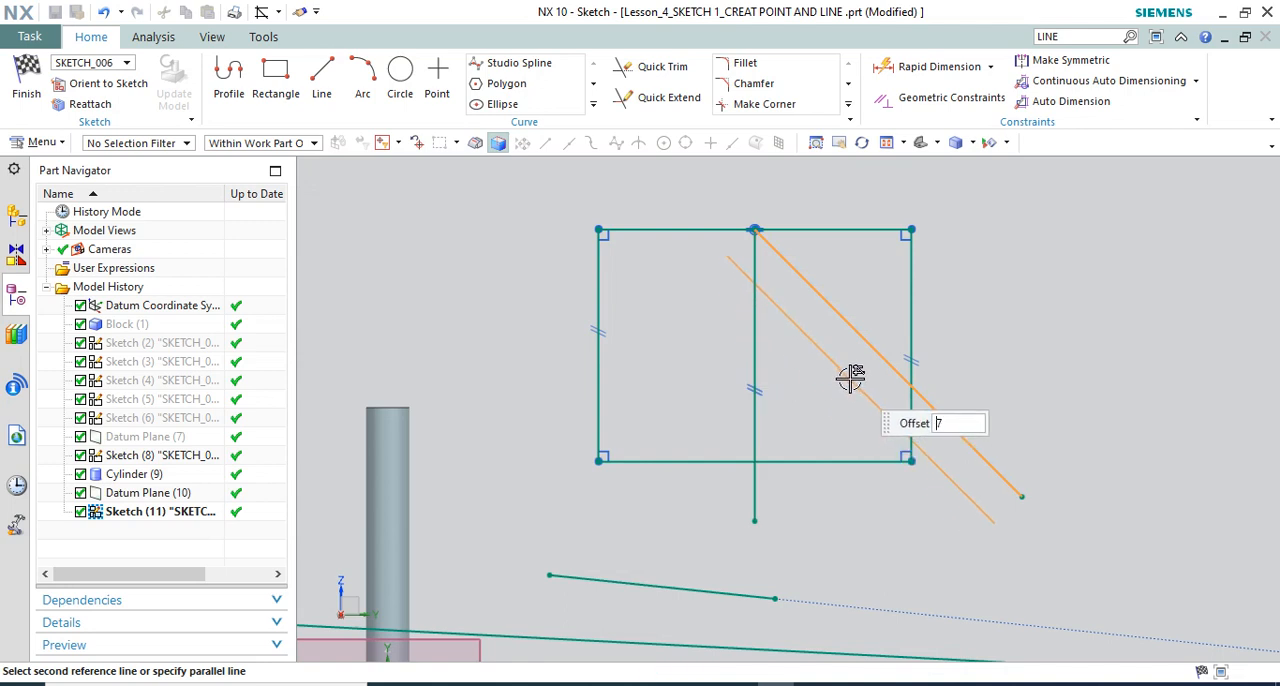
left_click(753, 330)
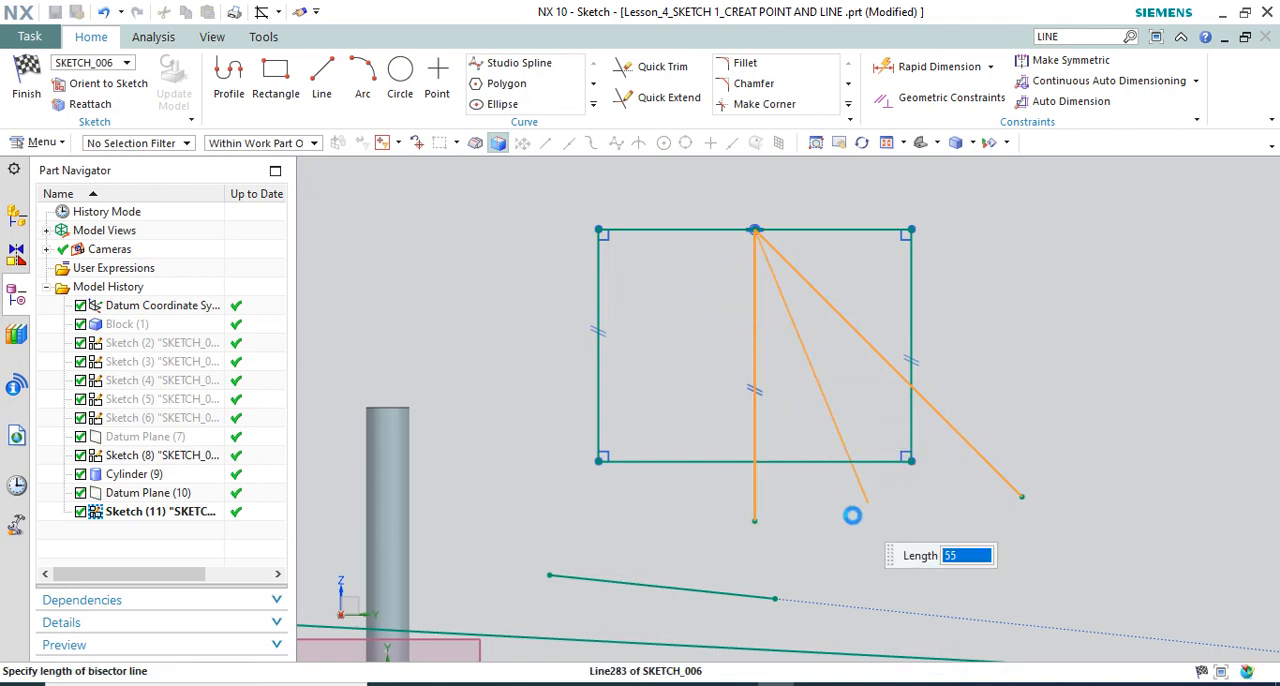
left_click(876, 521)
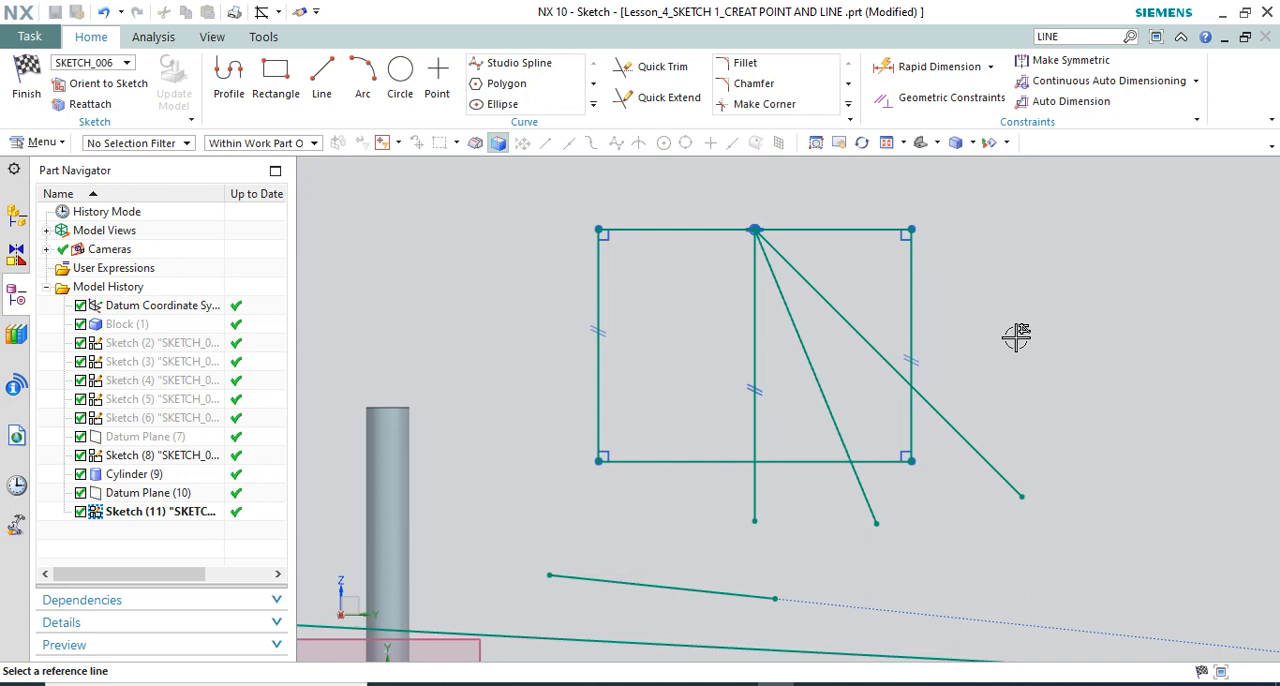
scroll(1023, 365, "down", 1)
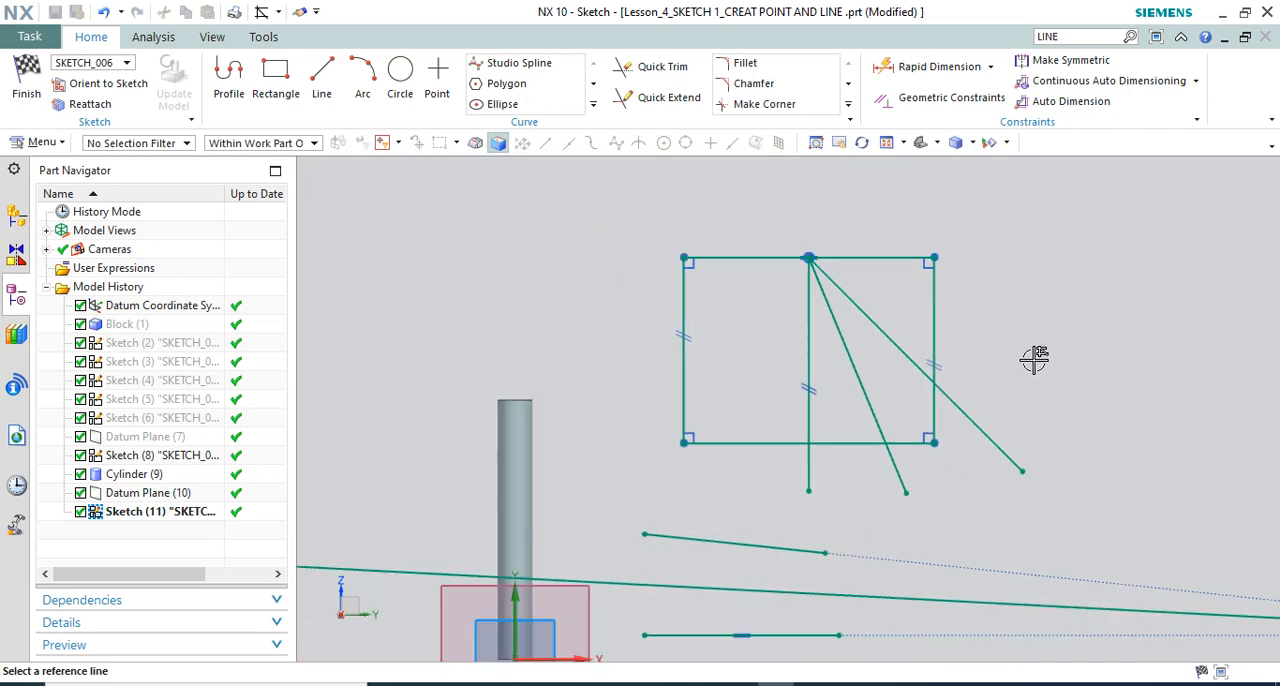
scroll(1129, 349, "up", 1)
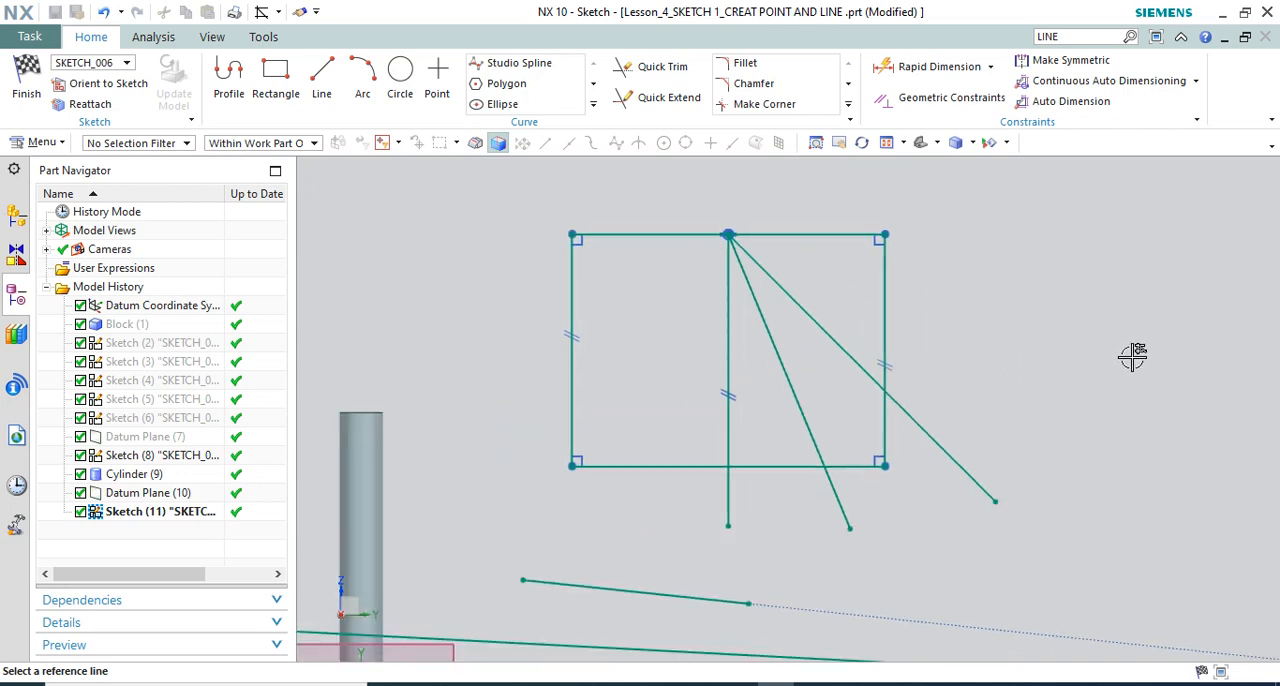
scroll(1034, 314, "down", 1)
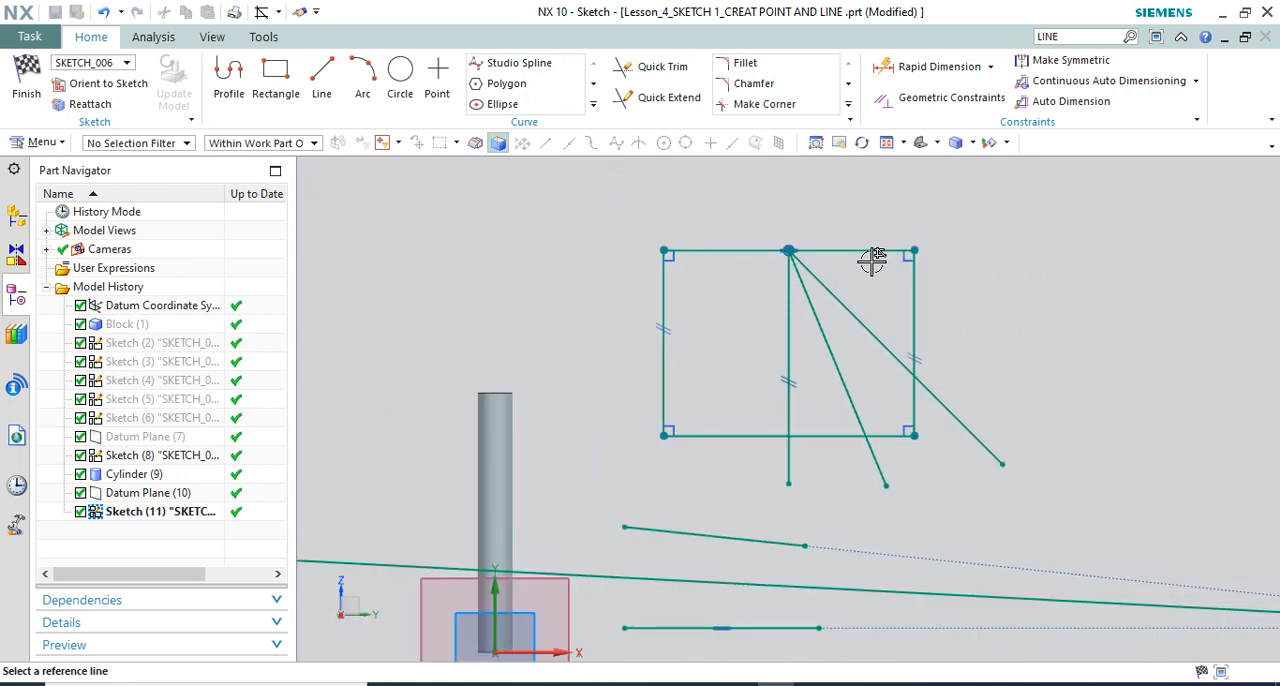
left_click(593, 104)
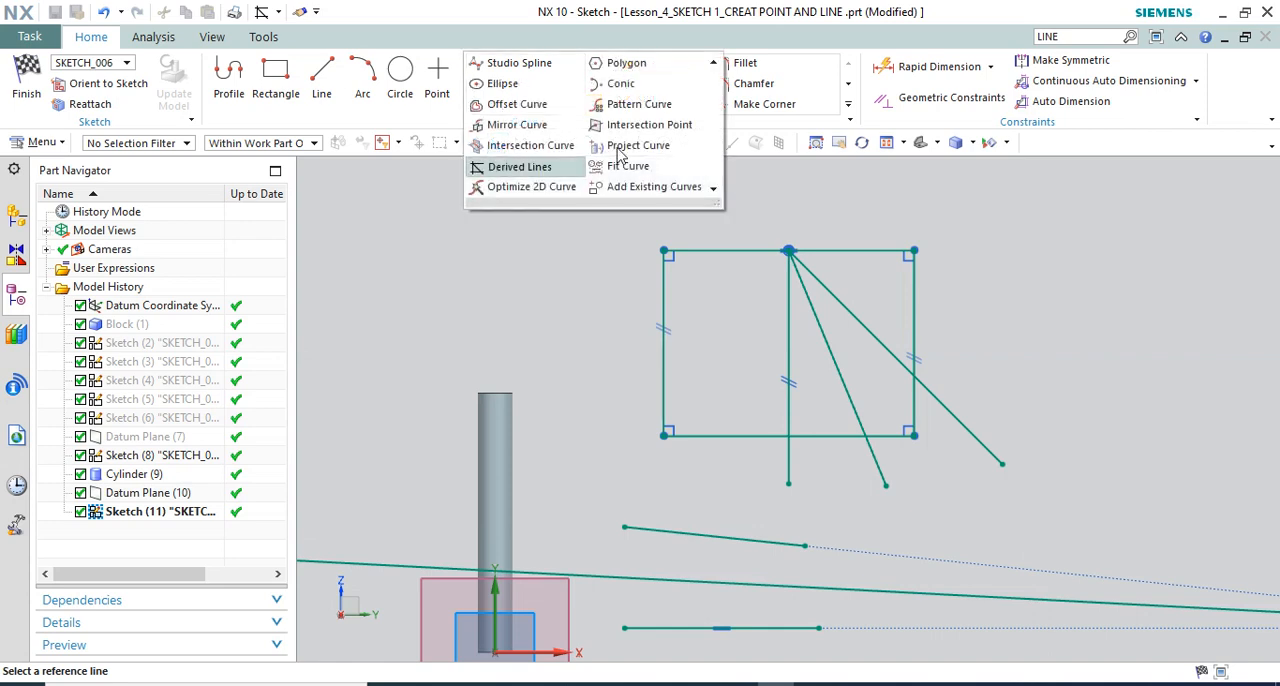
left_click(530, 170)
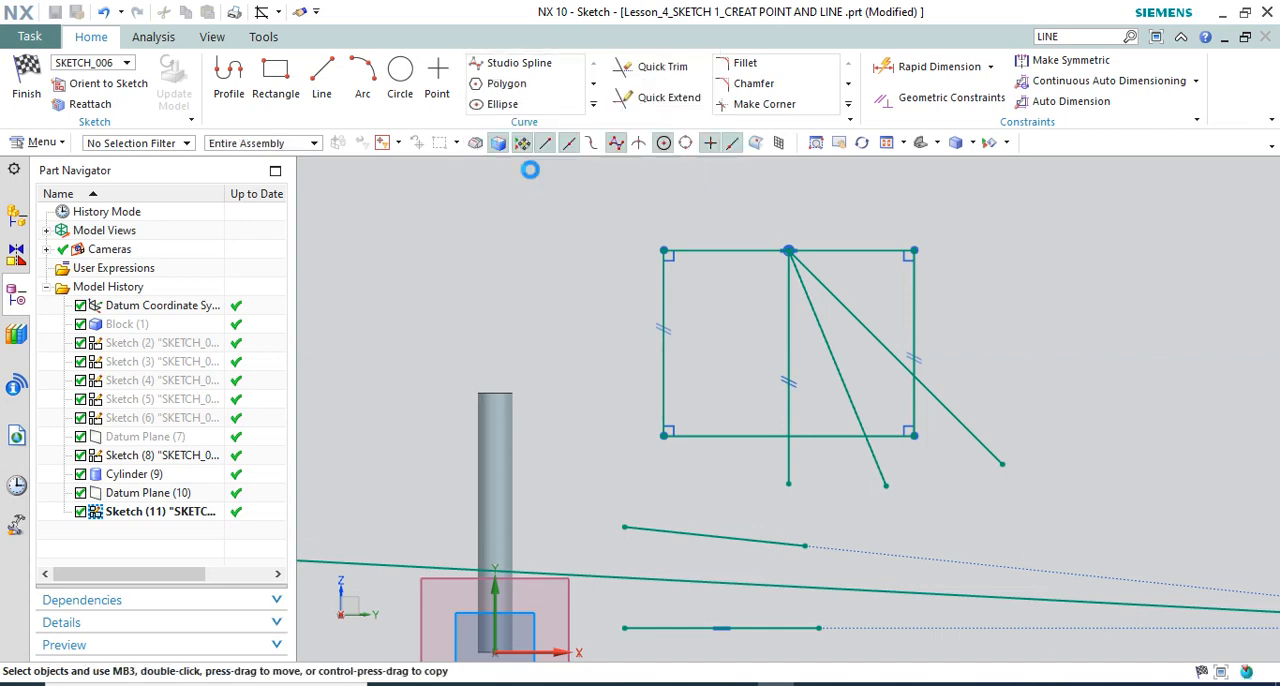
left_click(914, 280)
scroll(737, 314, "down", 2)
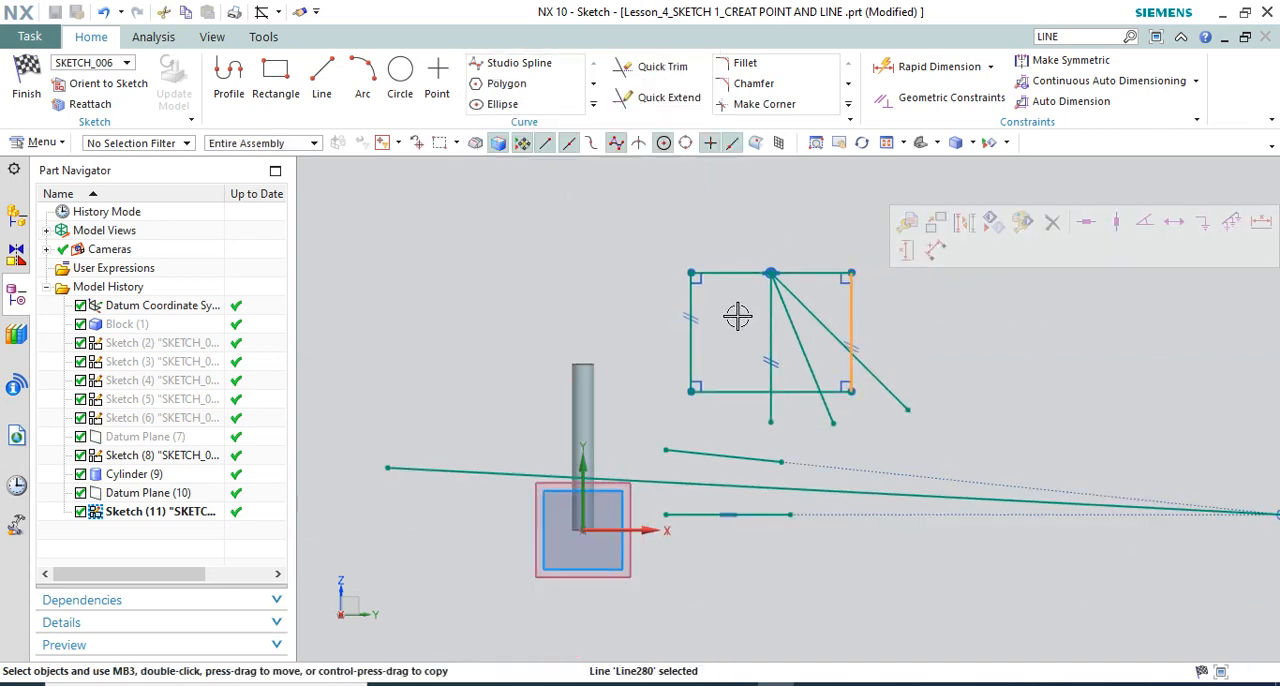
left_click(880, 381)
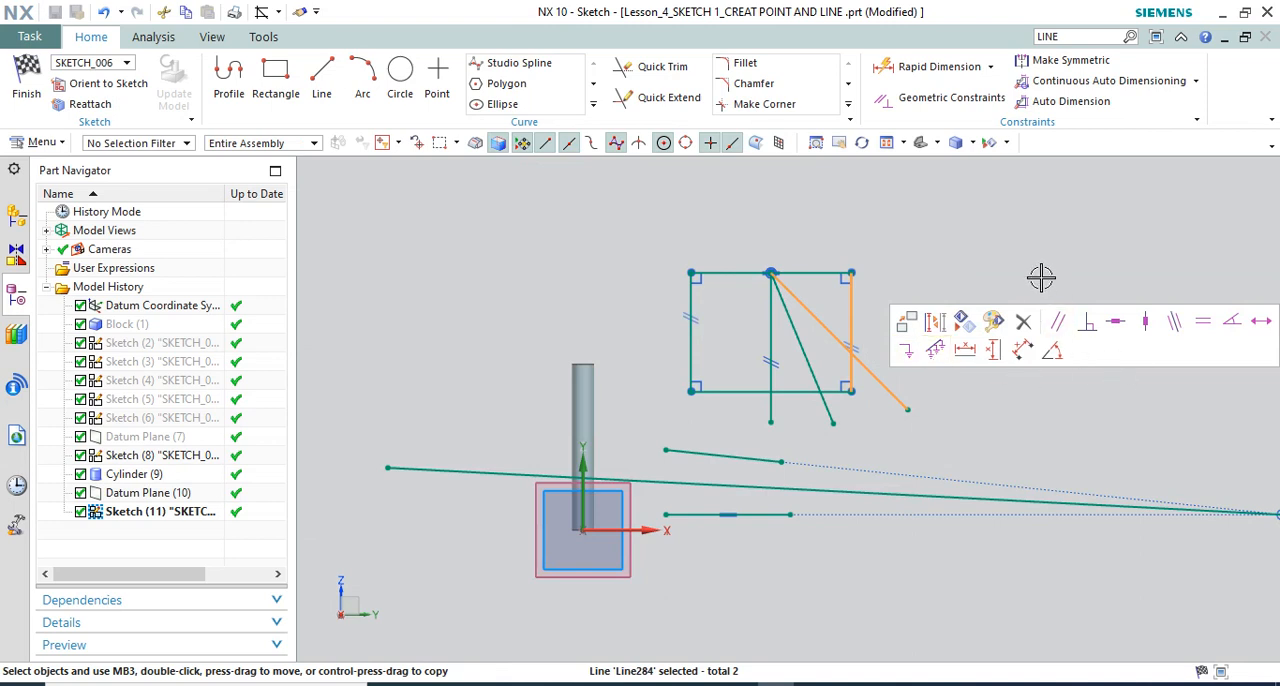
key("Escape")
Create four successive parallel lines outside the rectangle's right side with Derived Lines, offsetting the first two by 10 mm each
left_click(592, 105)
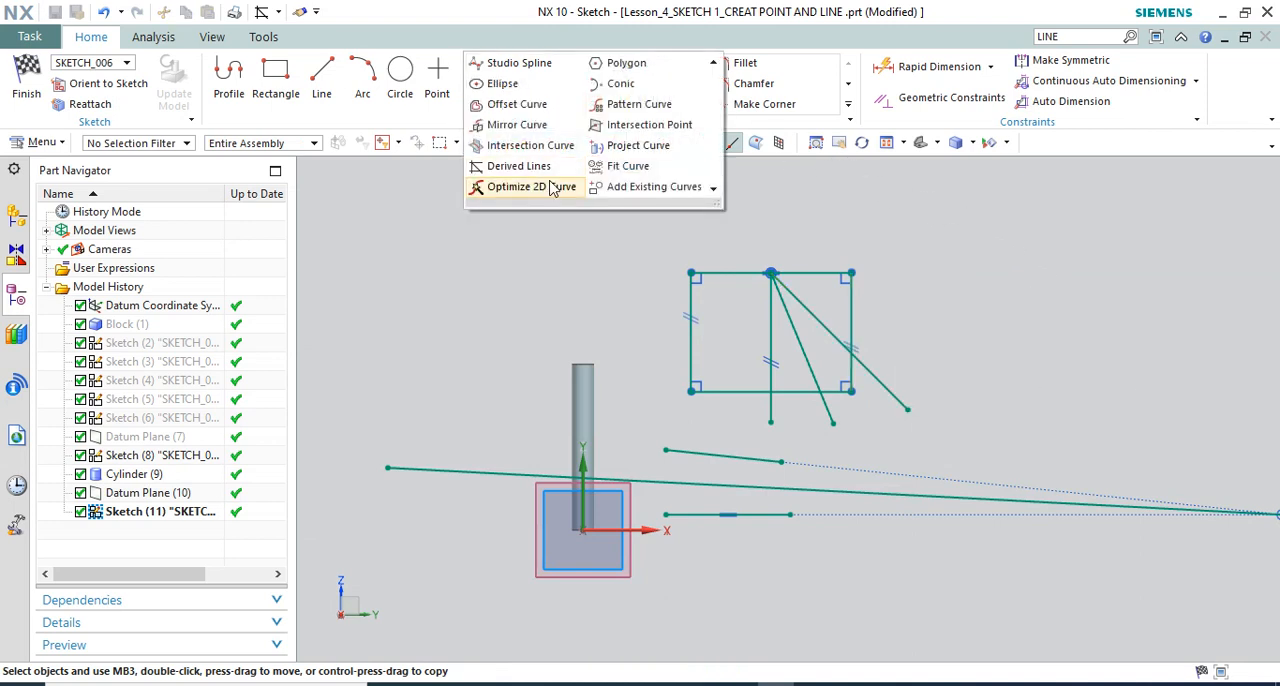
left_click(523, 163)
scroll(928, 334, "up", 3)
left_click(810, 280)
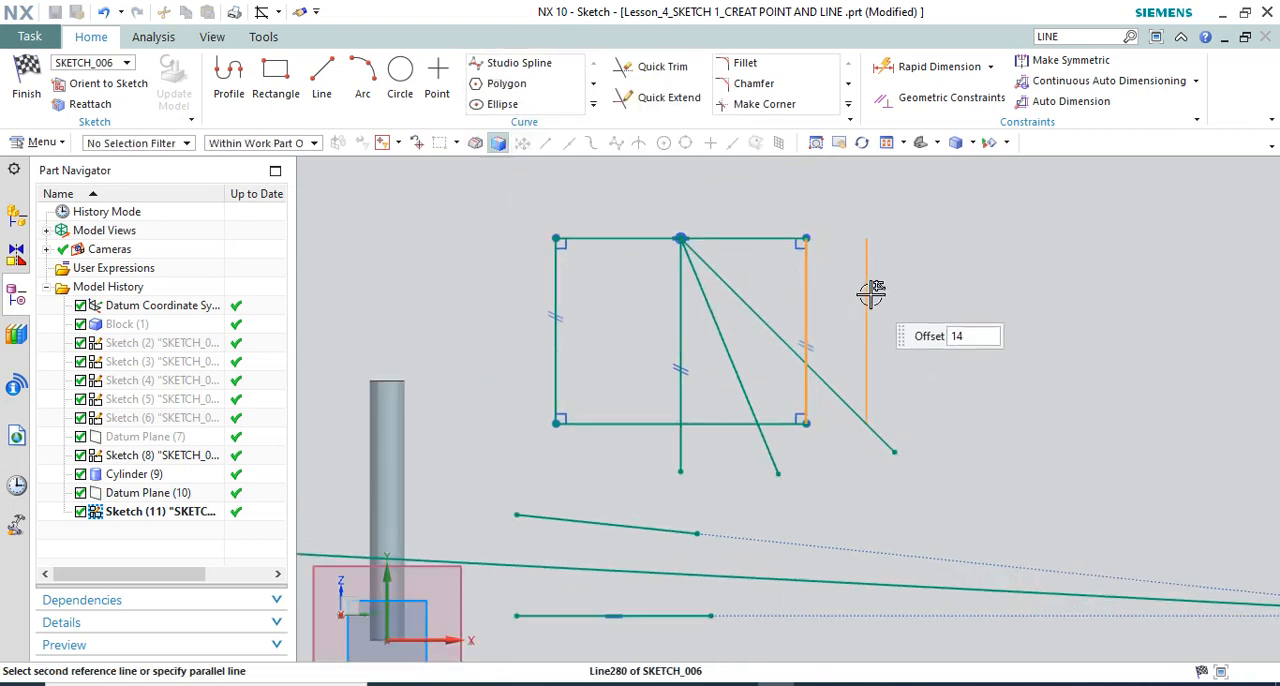
scroll(871, 285, "up", 1)
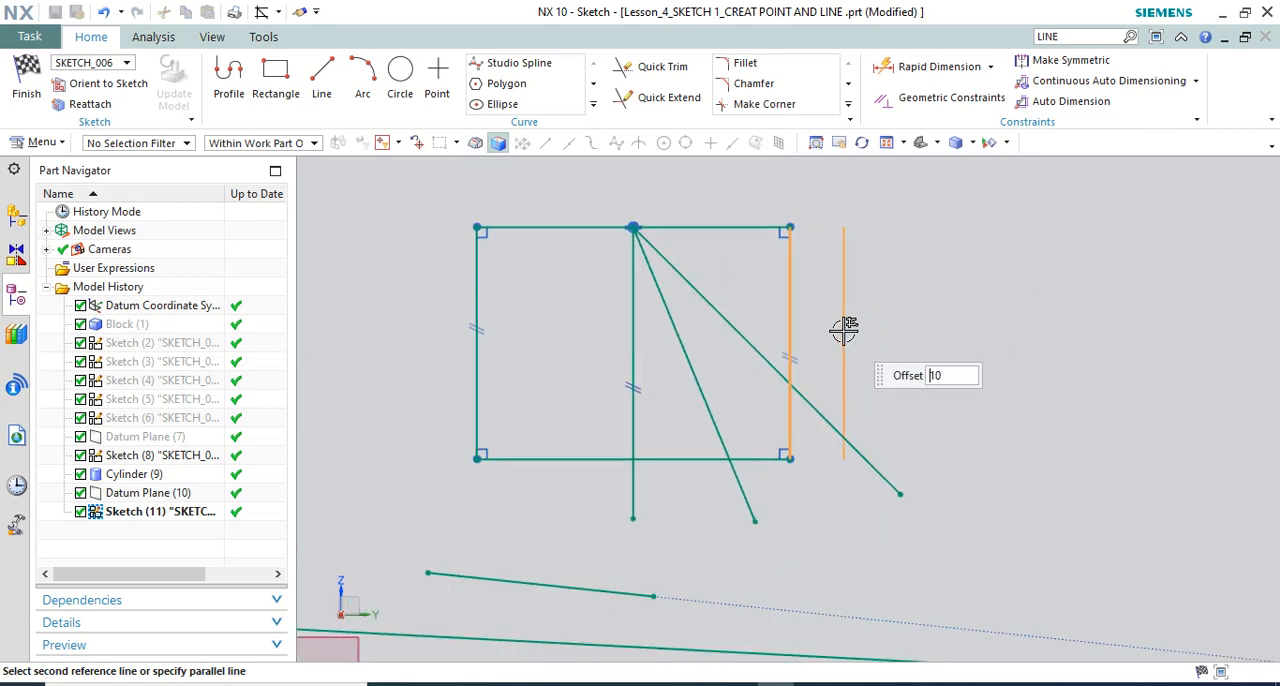
left_click(844, 330)
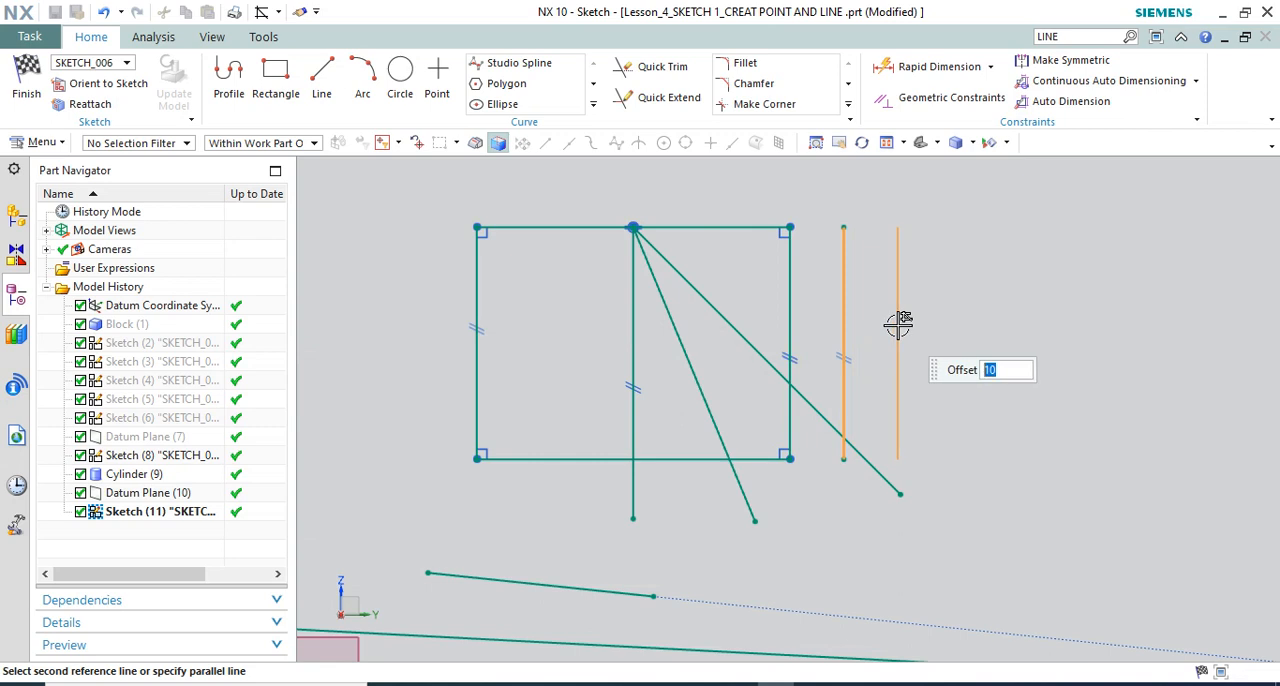
left_click(898, 323)
left_click(964, 329)
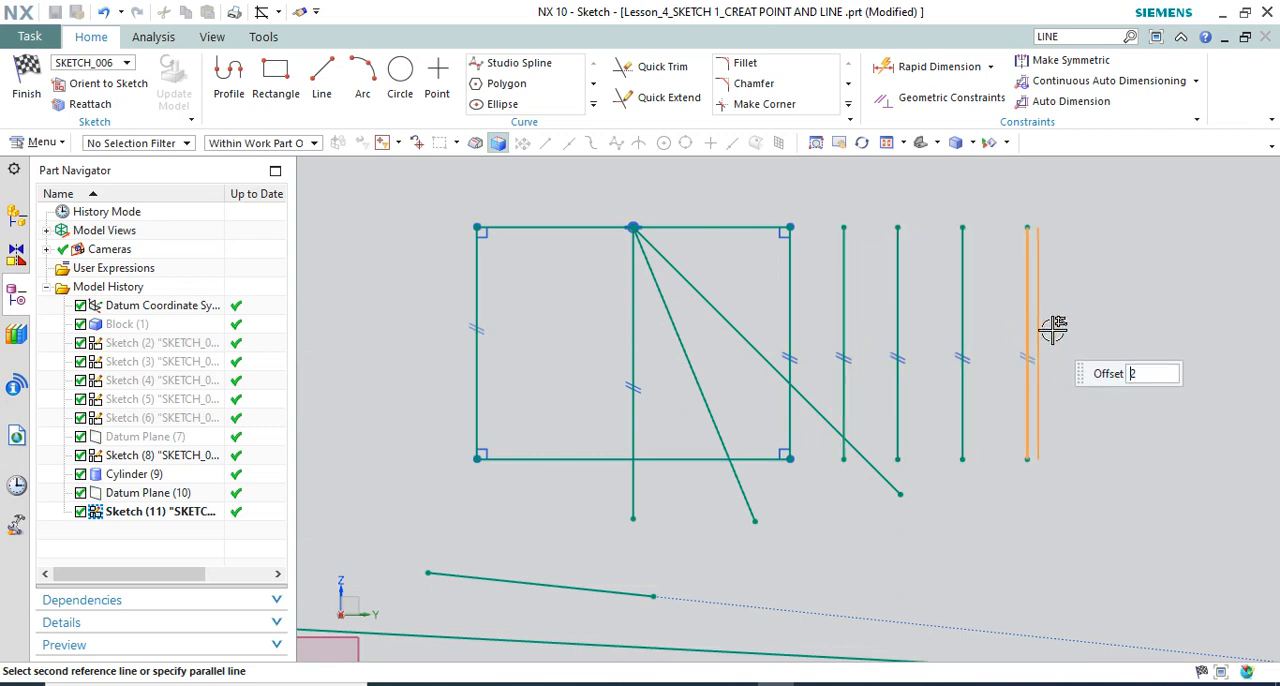
left_click(1030, 325)
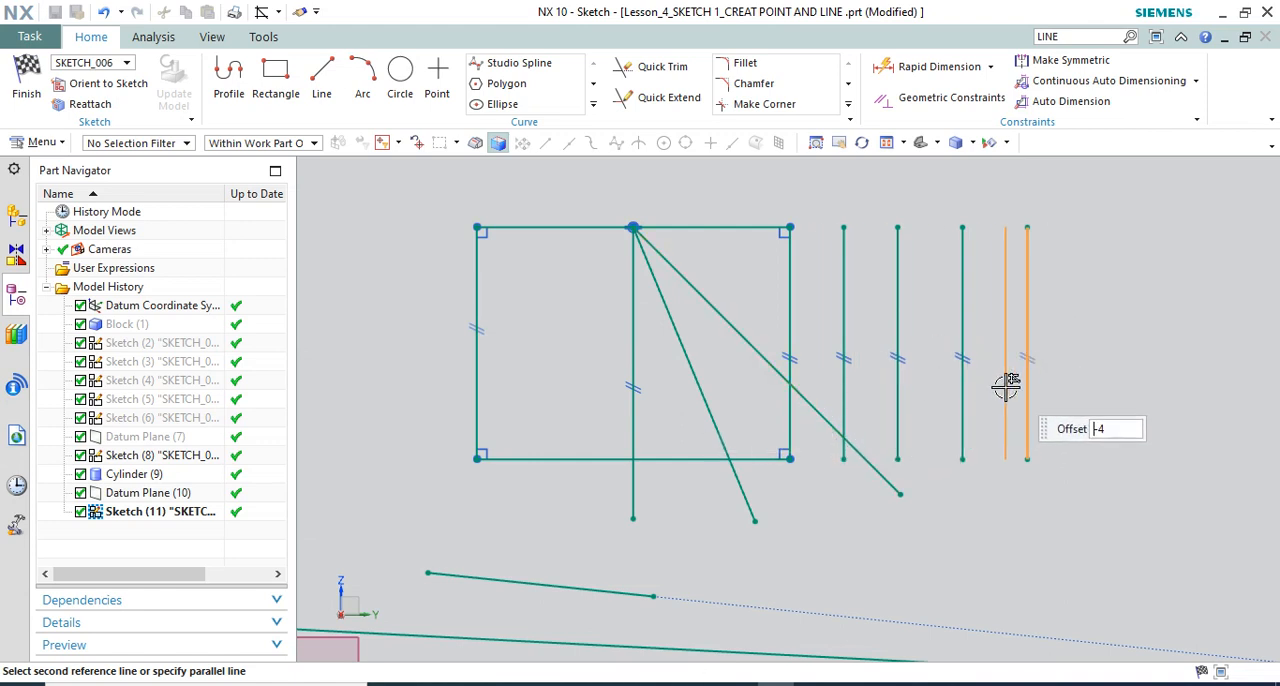
Create a bisector between the outermost parallel line and the rectangle's long diagonal, extending it up above the rectangle
left_click(812, 404)
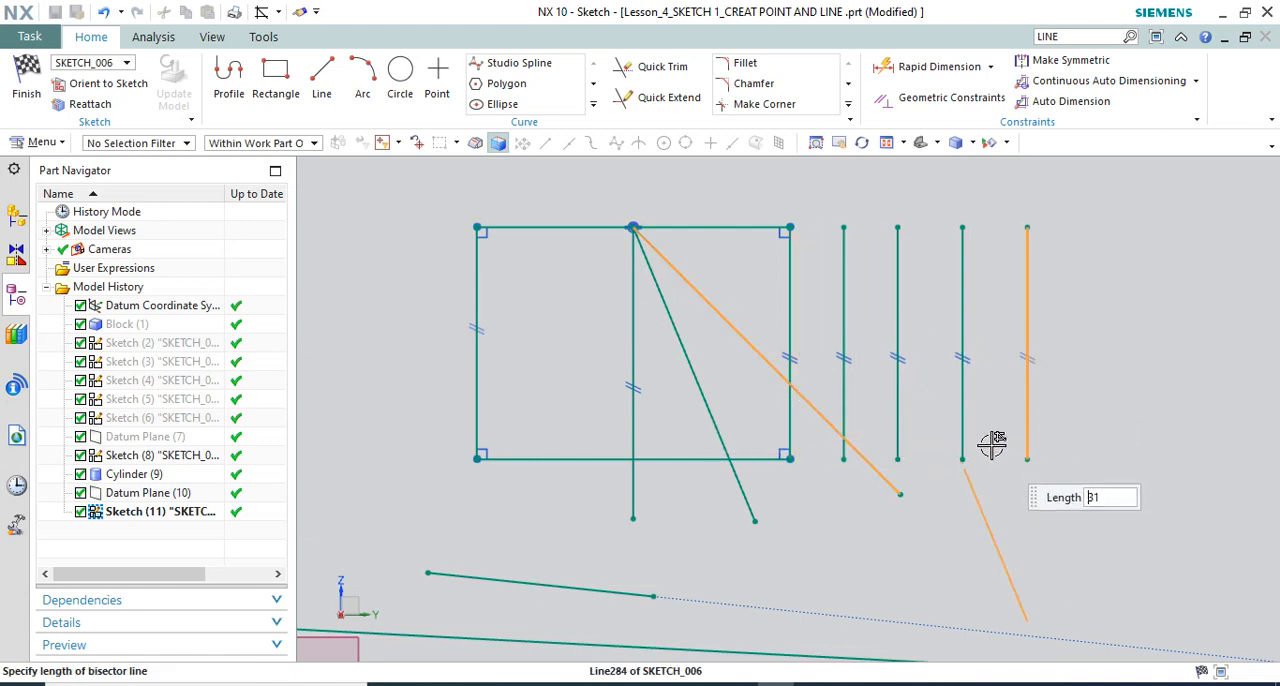
scroll(893, 366, "down", 3)
left_click(845, 217)
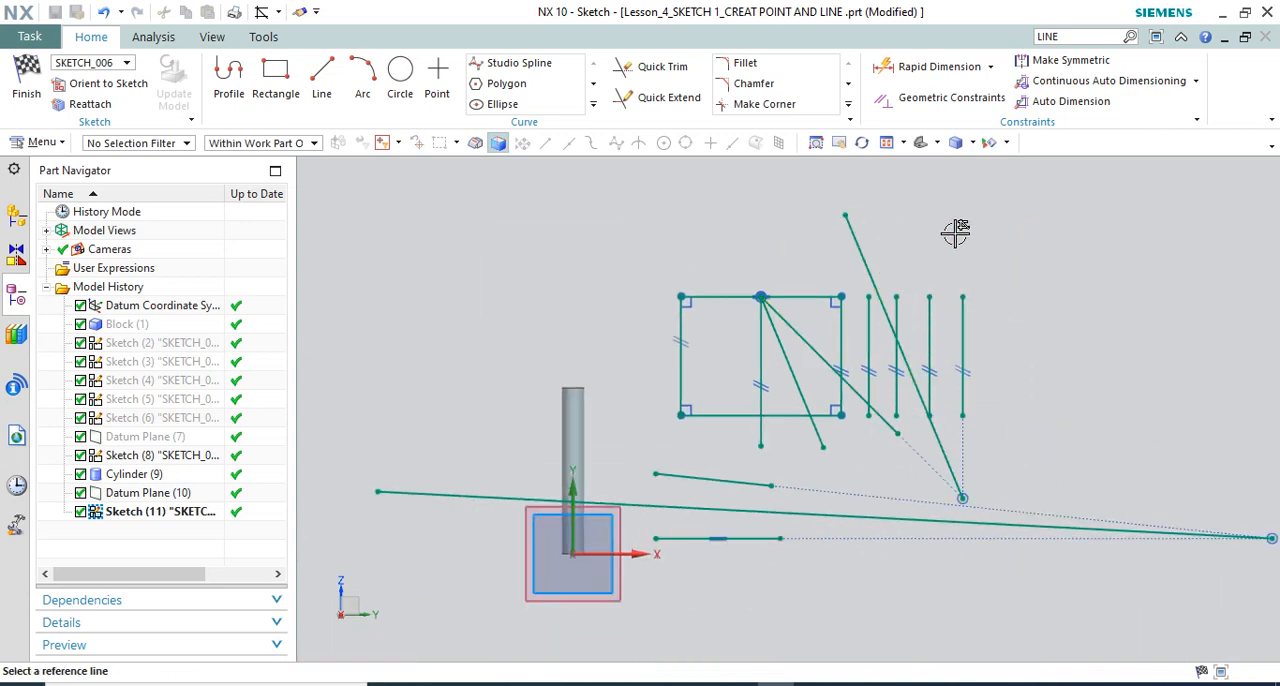
key("Escape")
Create a bisector about 25 mm long from the rectangle's upper-left corner with Derived Lines, using its upper and left edges
left_click(593, 104)
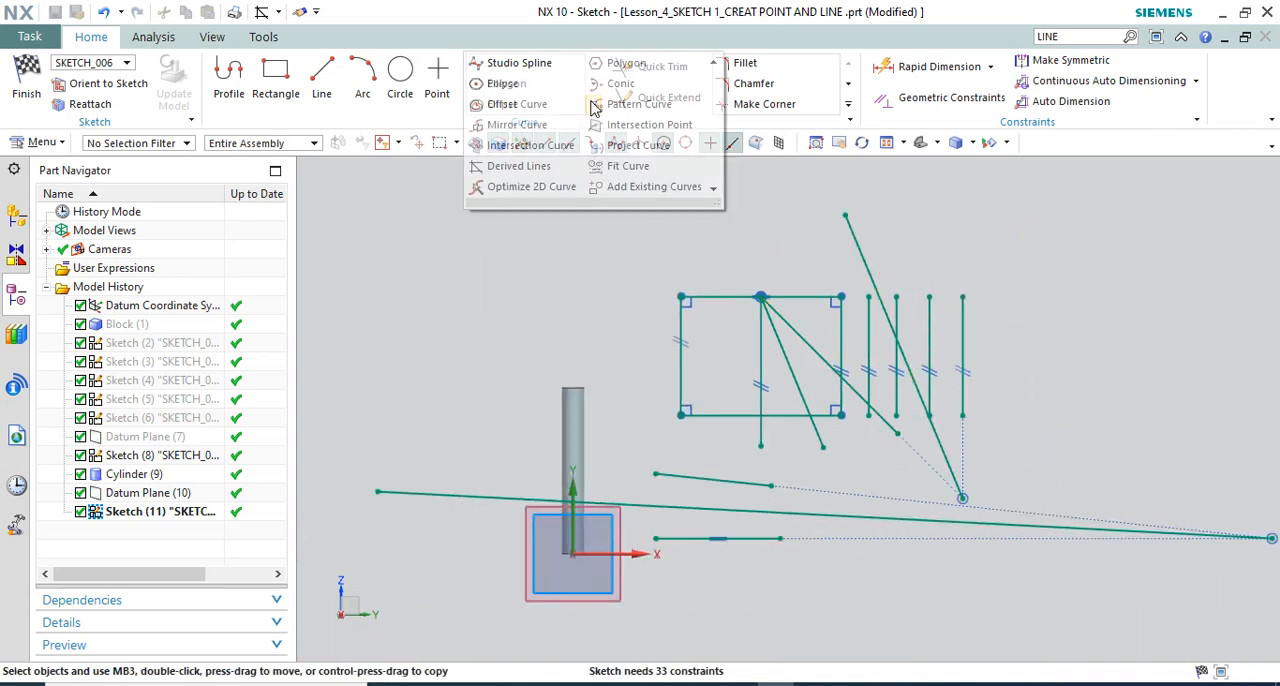
left_click(517, 175)
scroll(711, 330, "up", 3)
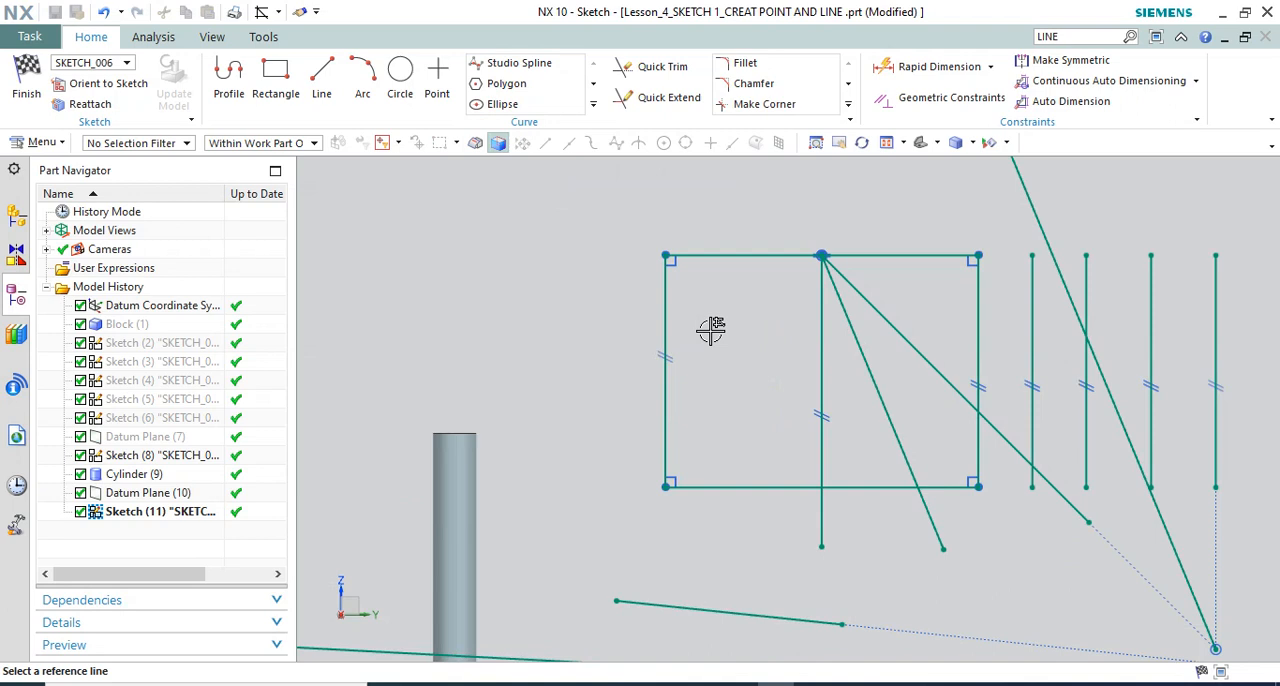
left_click(737, 257)
left_click(666, 303)
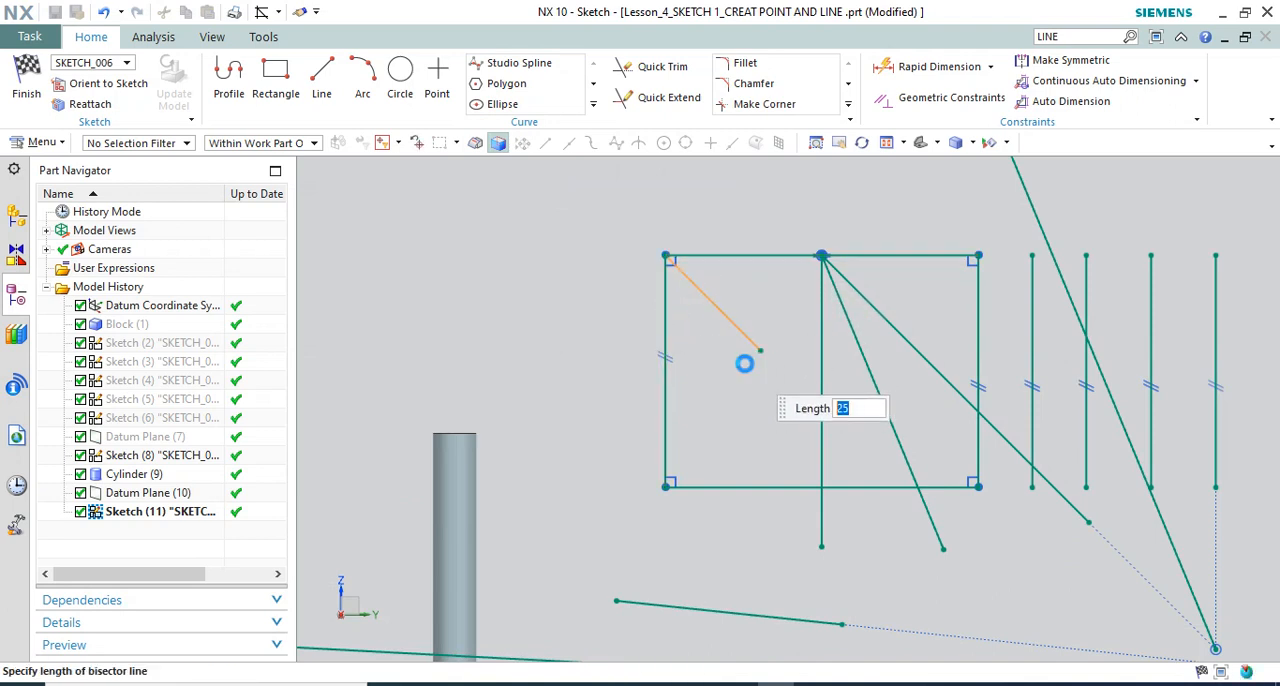
left_click(745, 363)
Derive a parallel copy of the corner bisector on its lower-left side and a midway line between the two
left_click(706, 298)
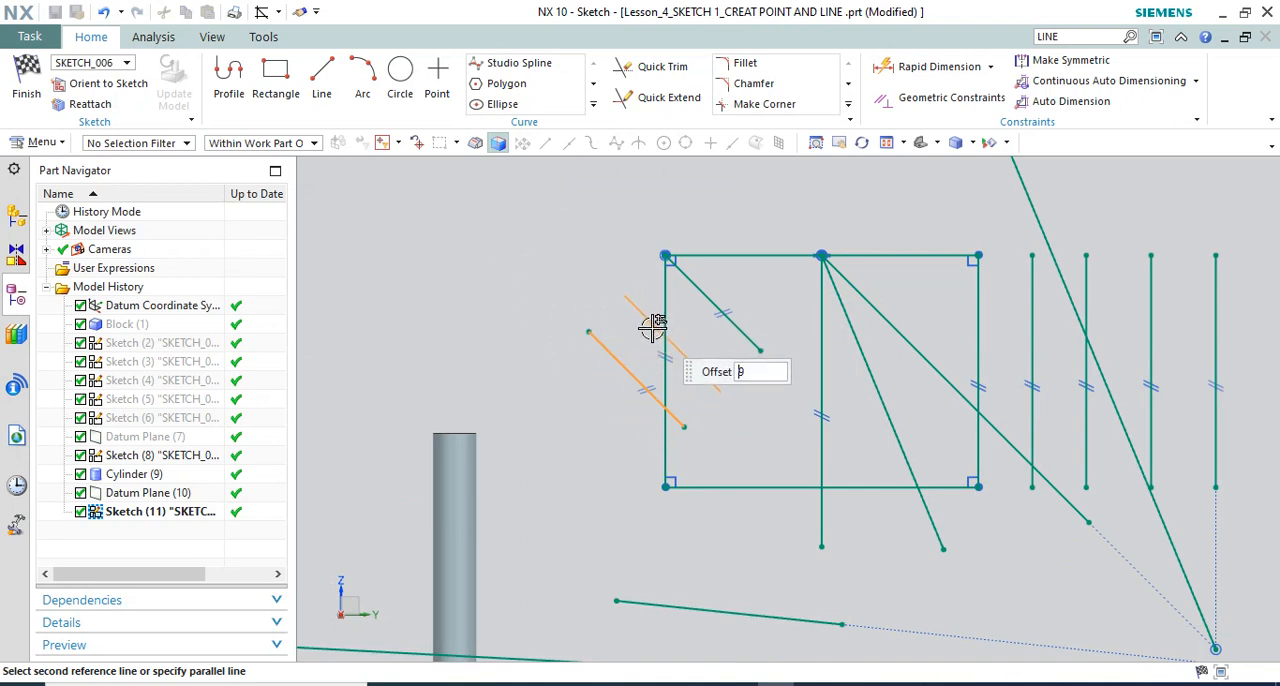
left_click(691, 281)
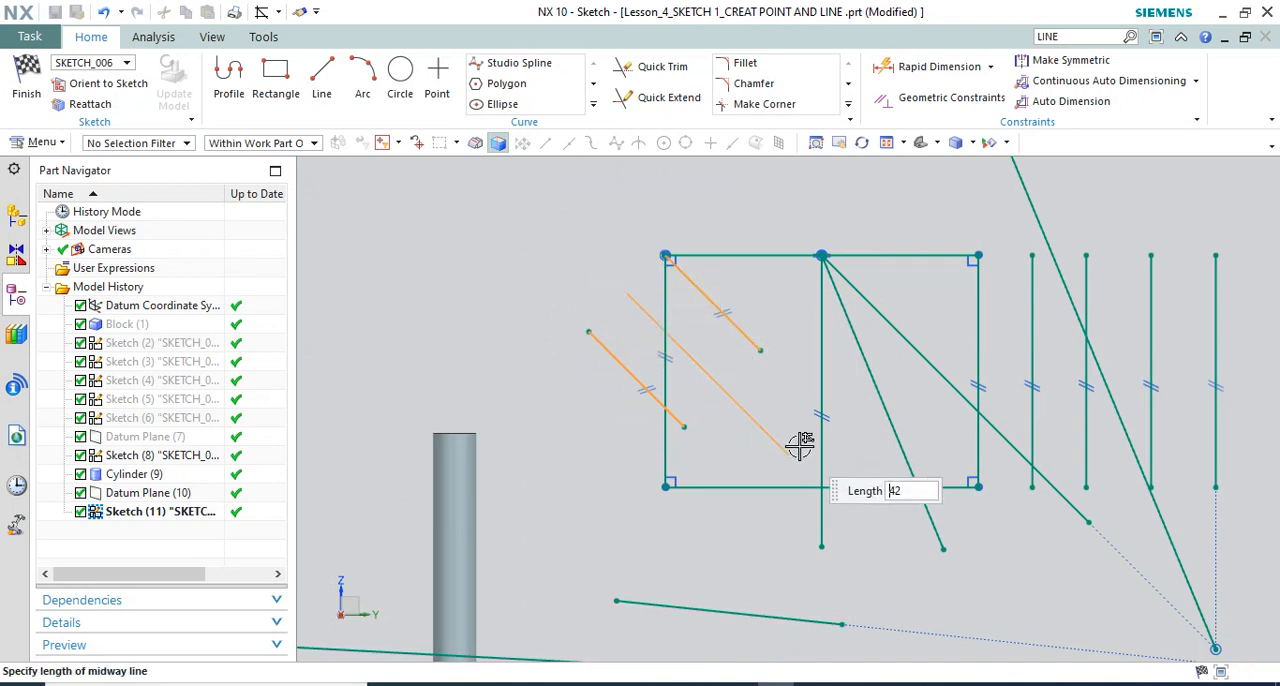
left_click(739, 406)
scroll(684, 292, "down", 2)
key("Escape")
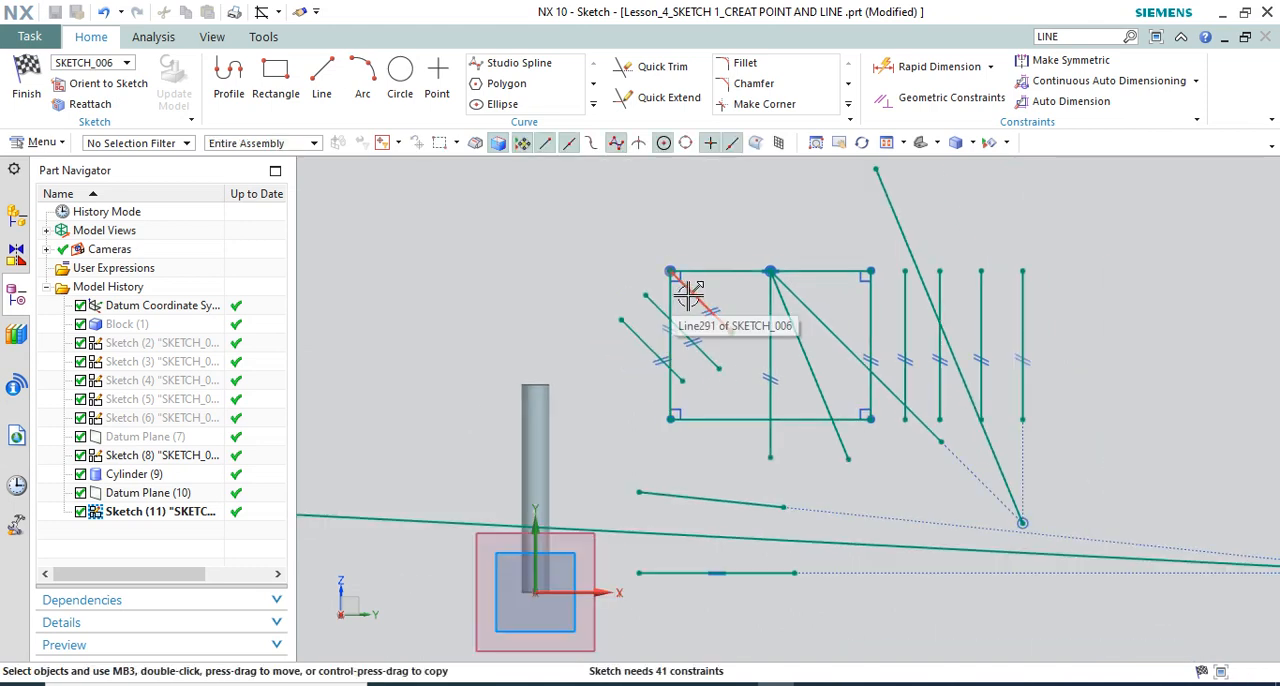
scroll(720, 300, "down", 2)
scroll(780, 288, "up", 2)
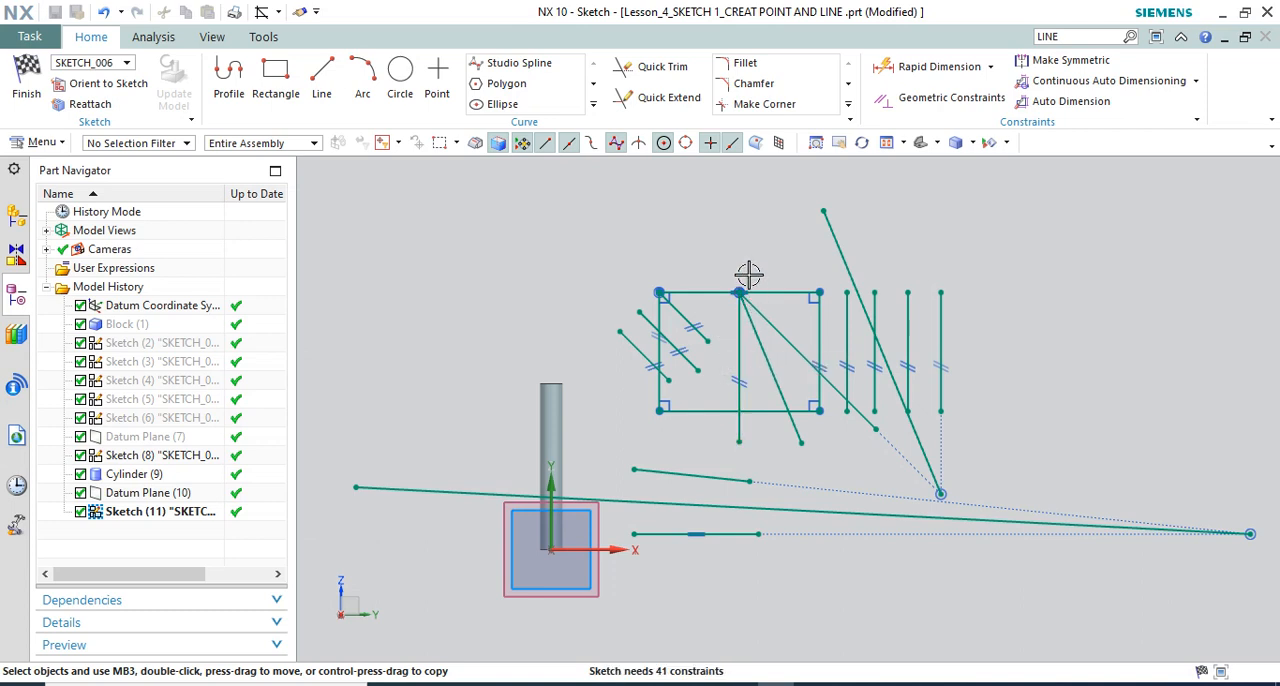
scroll(816, 253, "down", 1)
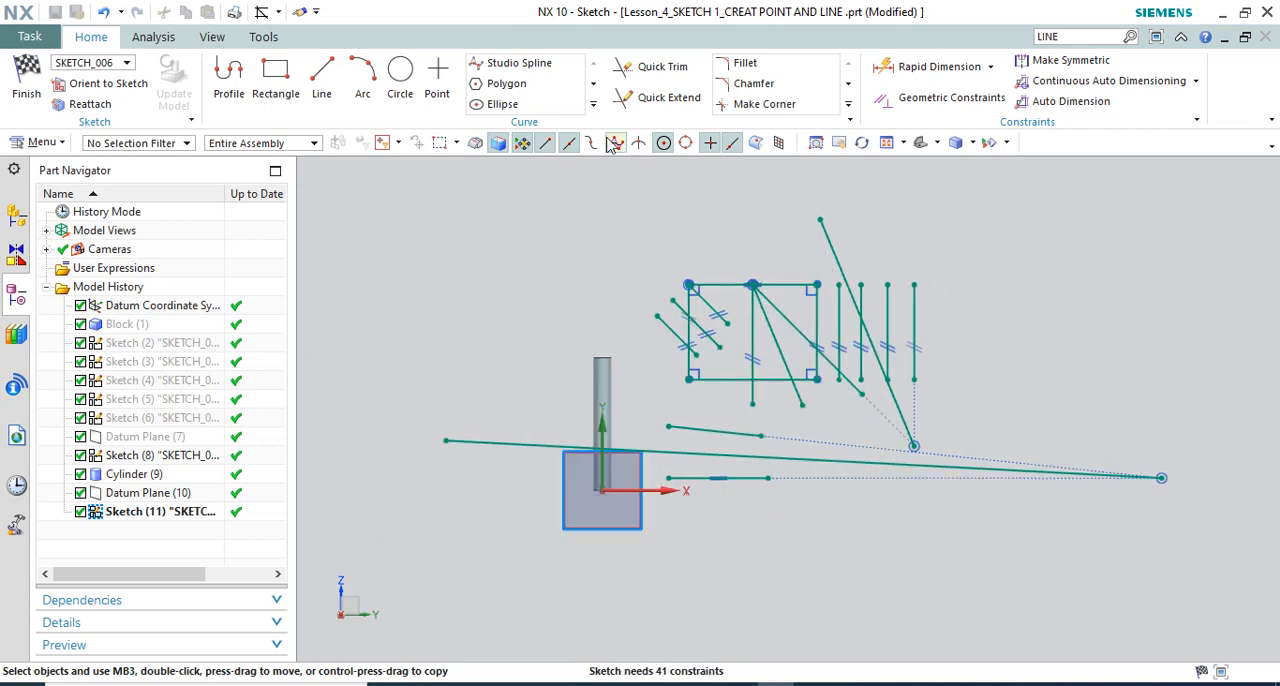
left_click(594, 104)
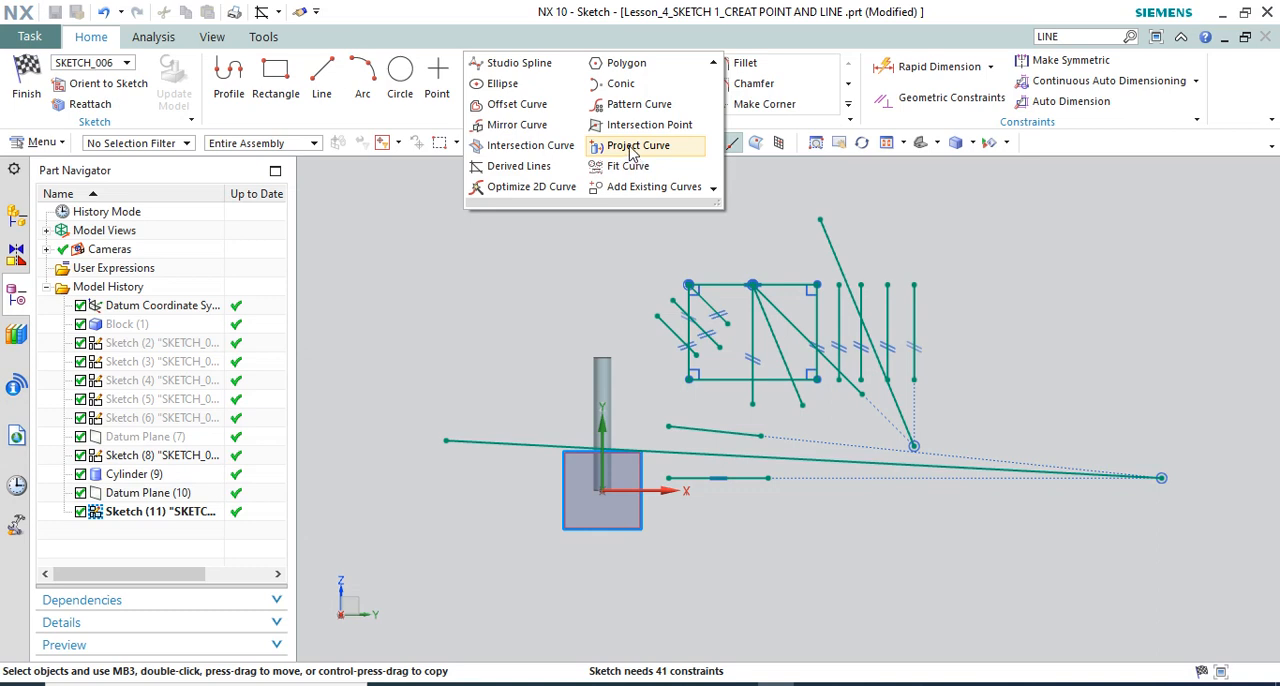
left_click(614, 278)
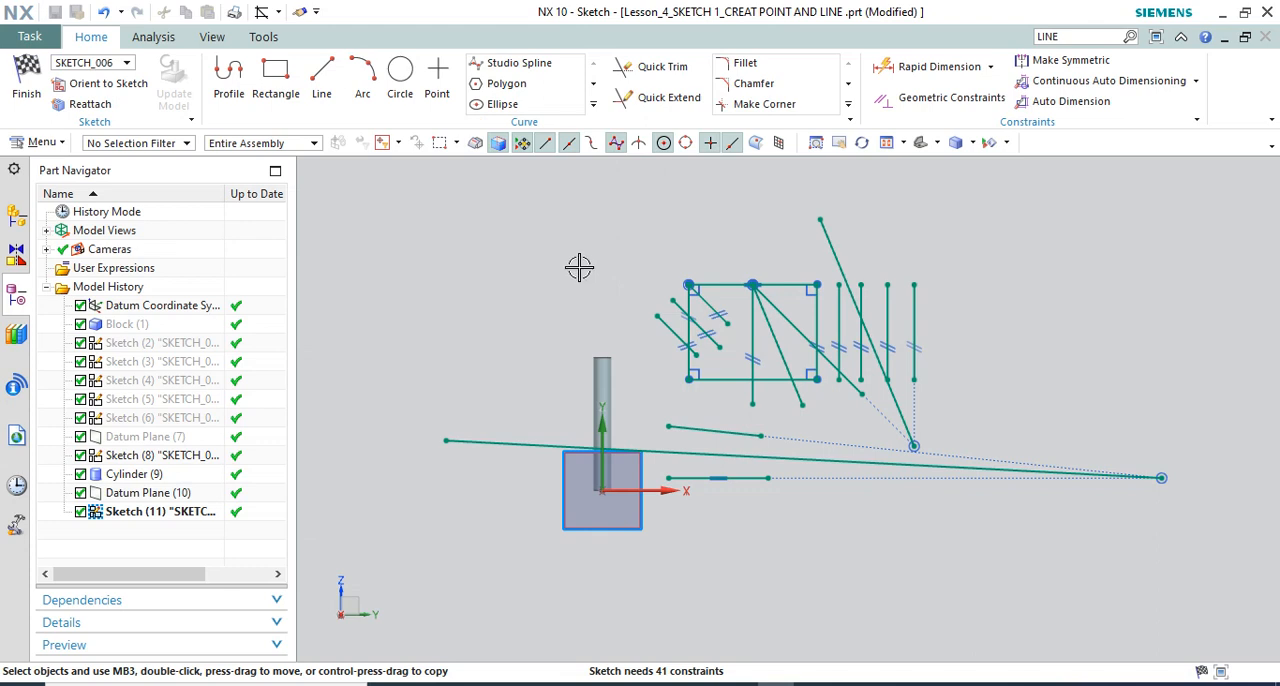
Project the cylinder's top circular edge onto the sketch plane as an associative curve with Project Curve, keeping the Original output type
left_click(594, 105)
left_click(616, 144)
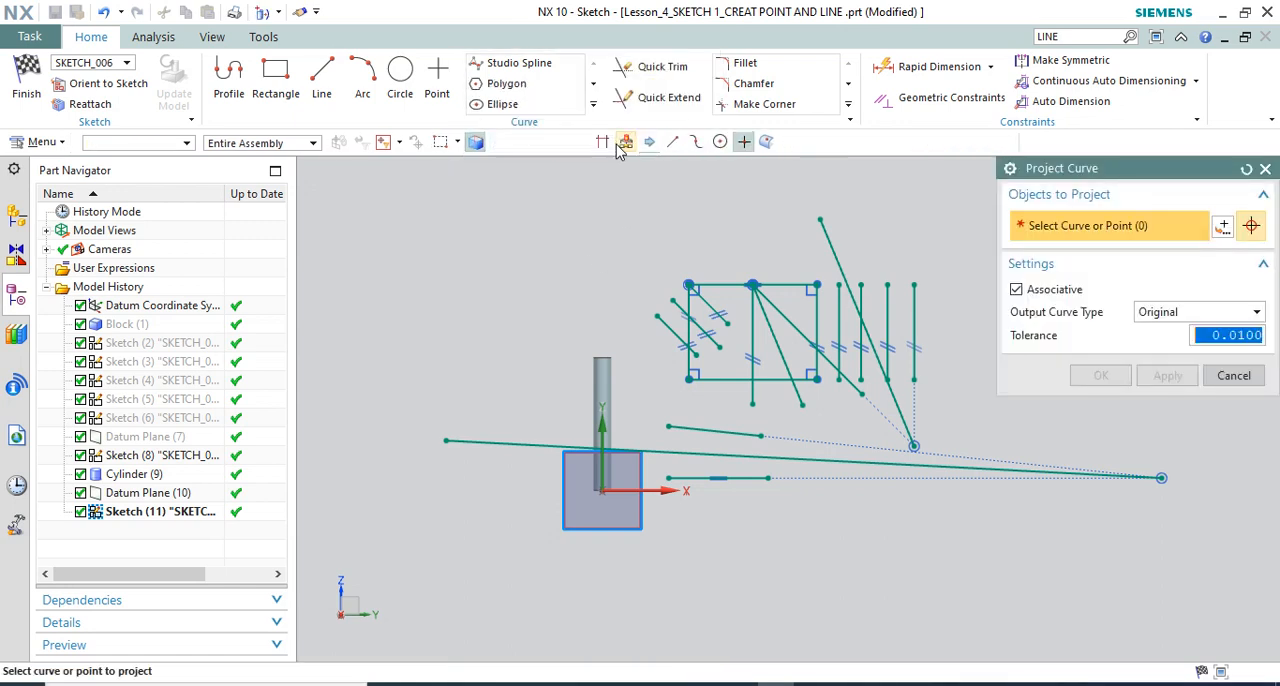
mouse_move(601, 313)
middle_mouse_down()
mouse_move(654, 363)
mouse_move(593, 386)
middle_mouse_up()
scroll(581, 243, "down", 3)
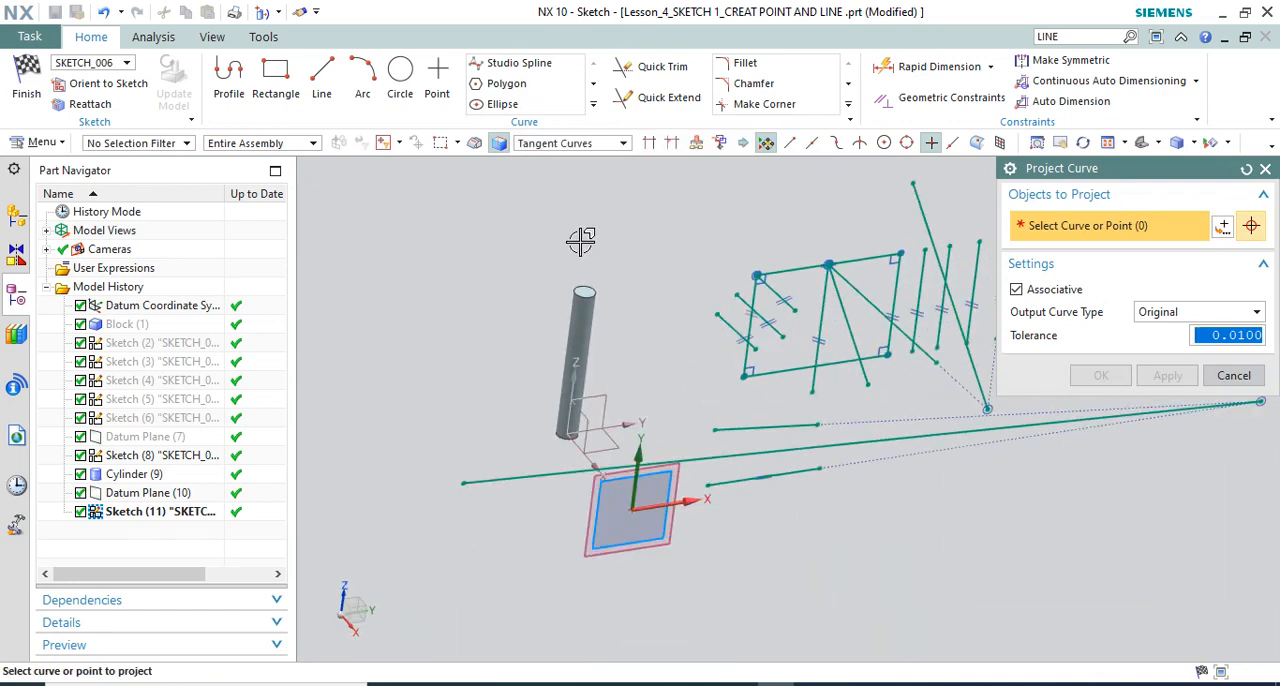
scroll(586, 276, "up", 4)
scroll(585, 298, "down", 3)
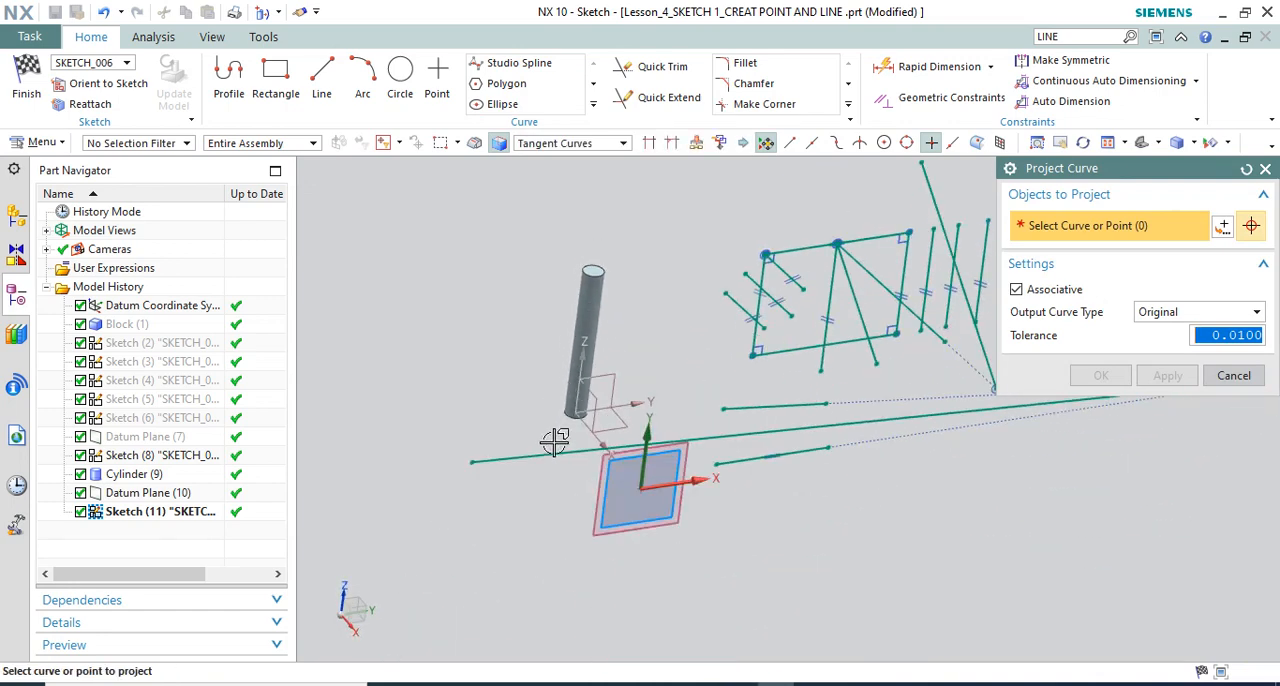
scroll(594, 374, "down", 2)
middle_click_drag(594, 374, 582, 368)
scroll(598, 505, "up", 2)
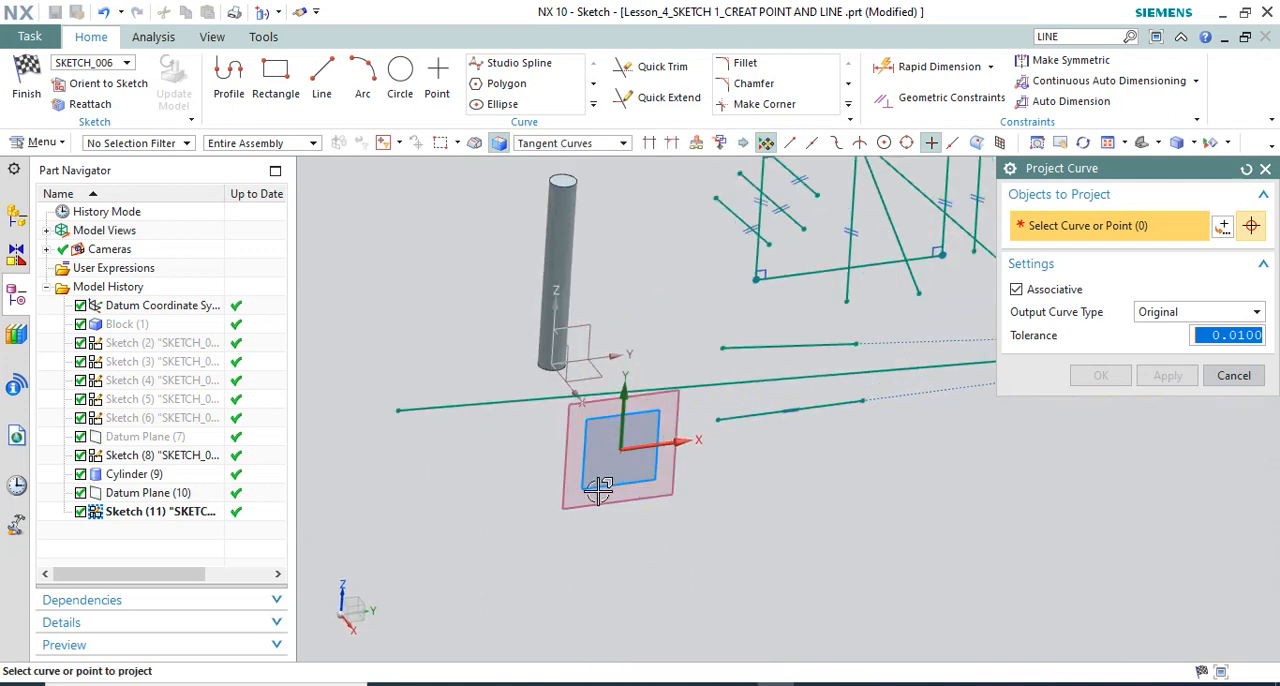
scroll(599, 488, "down", 1)
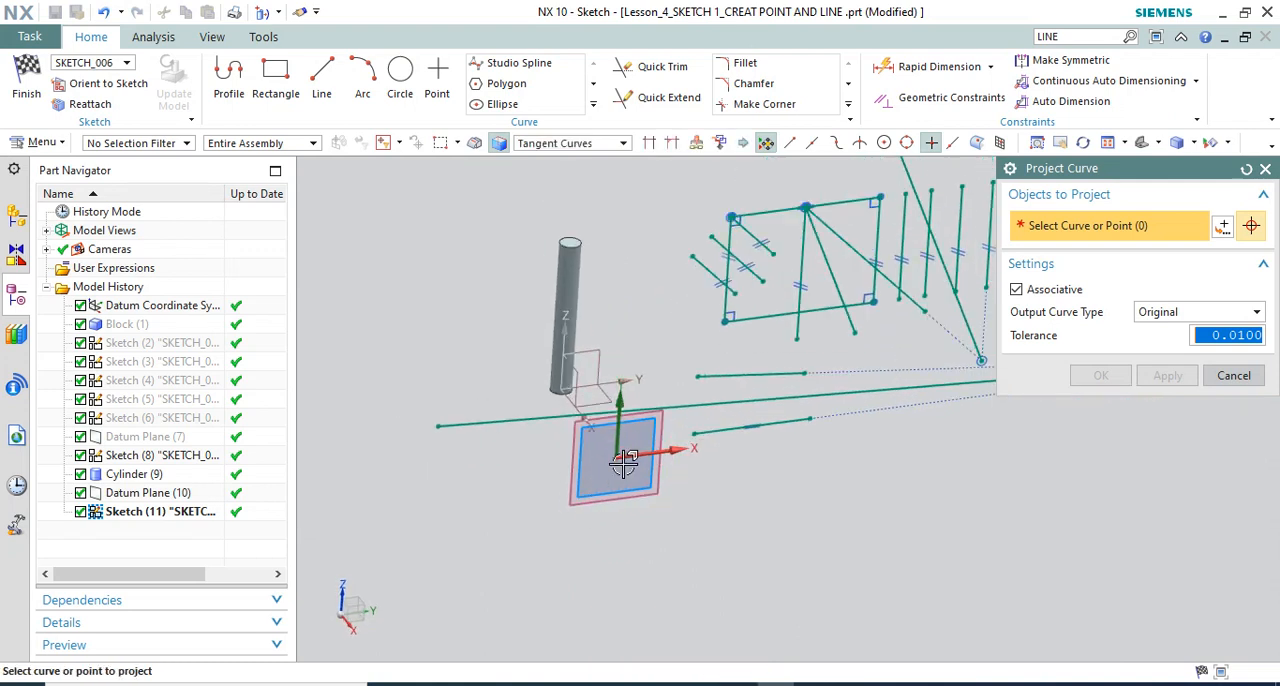
left_click(572, 244)
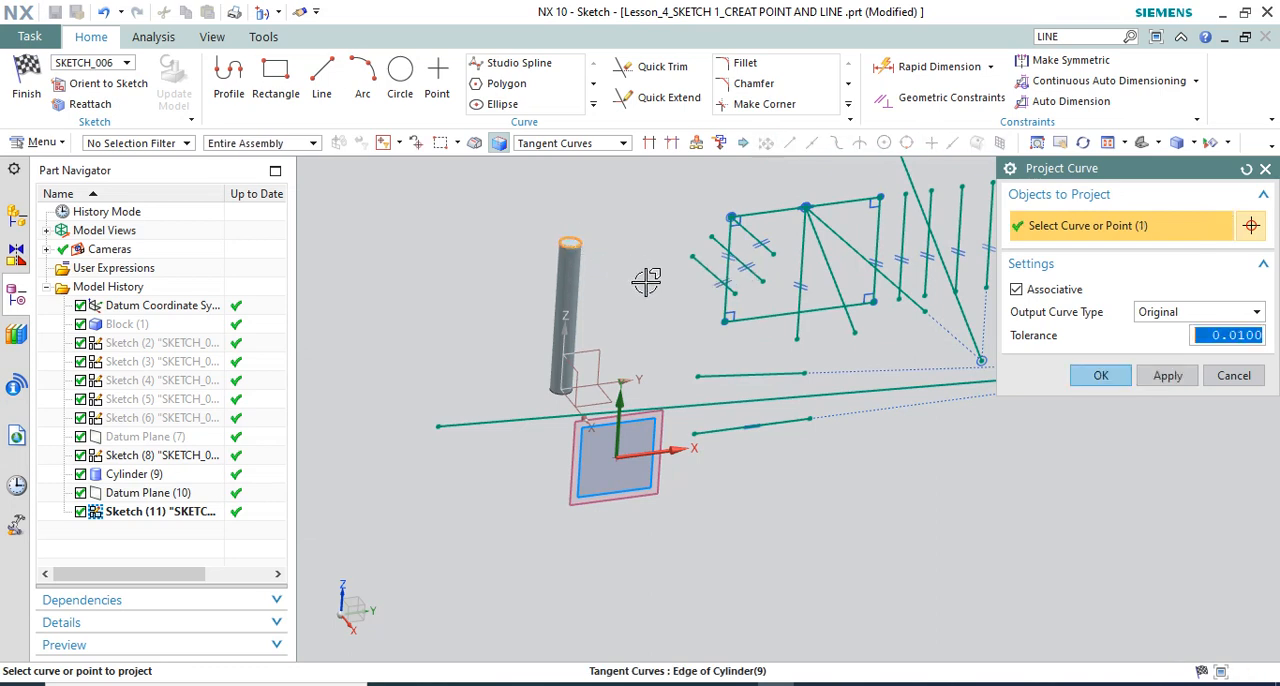
left_click(1100, 376)
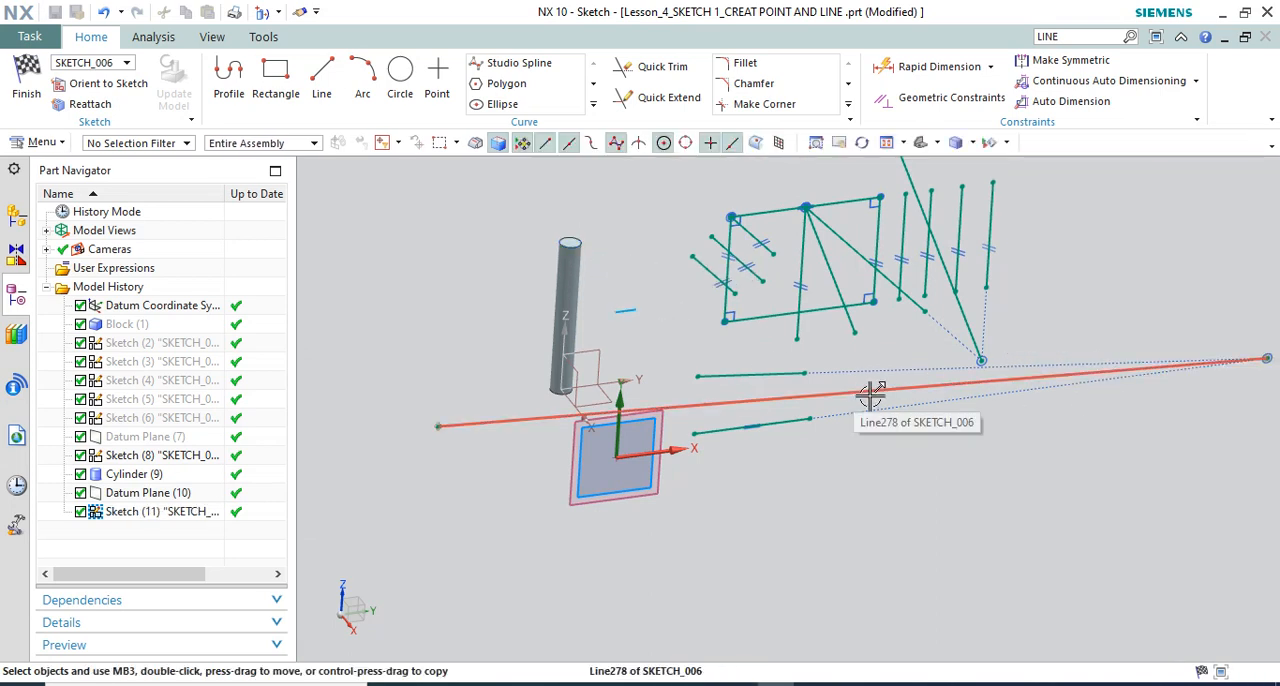
Examine the projected top edge against the cylinder, both normal to the sketch plane and from an angled view
key("F8")
scroll(754, 442, "down", 1)
scroll(614, 310, "up", 4)
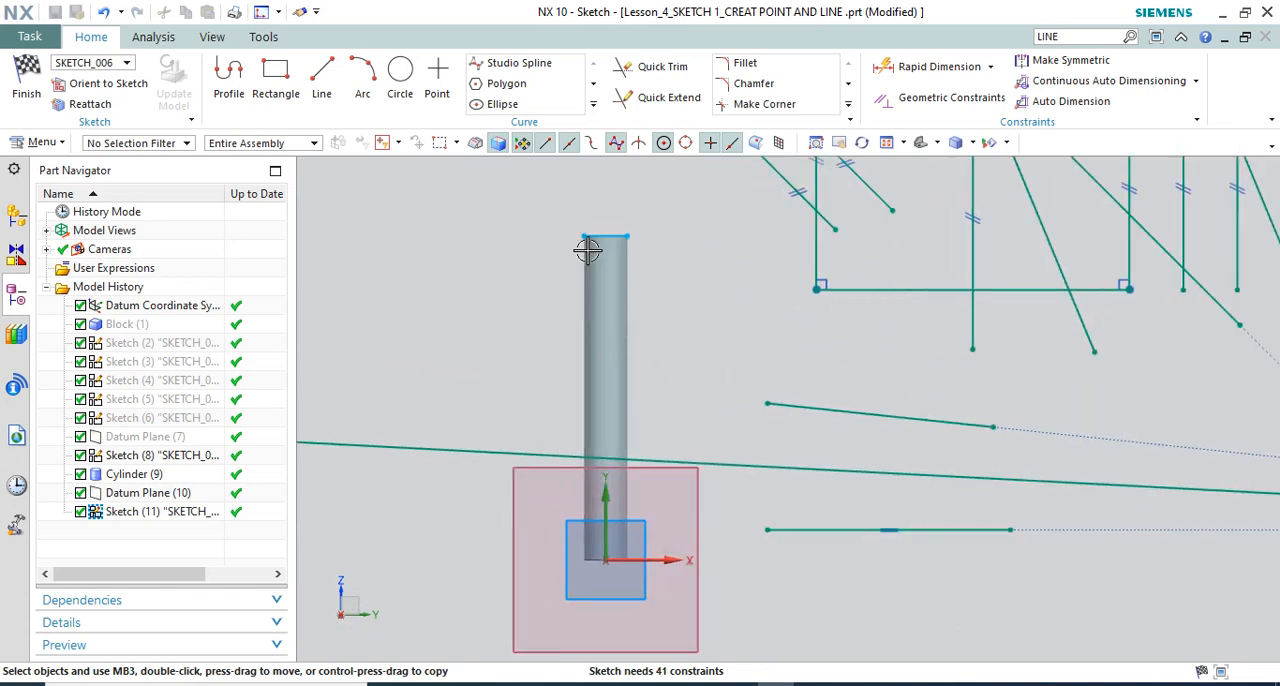
scroll(587, 251, "up", 3)
middle_click_drag(637, 237, 660, 262)
scroll(653, 267, "down", 1)
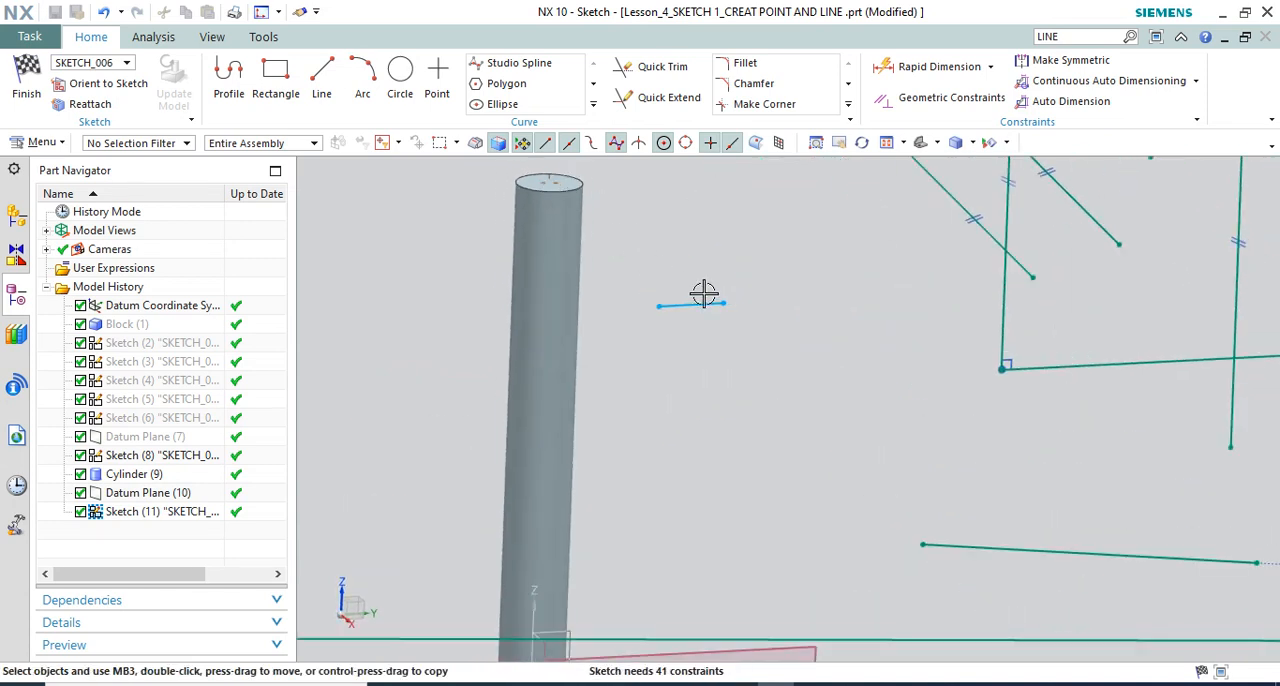
scroll(645, 258, "down", 5)
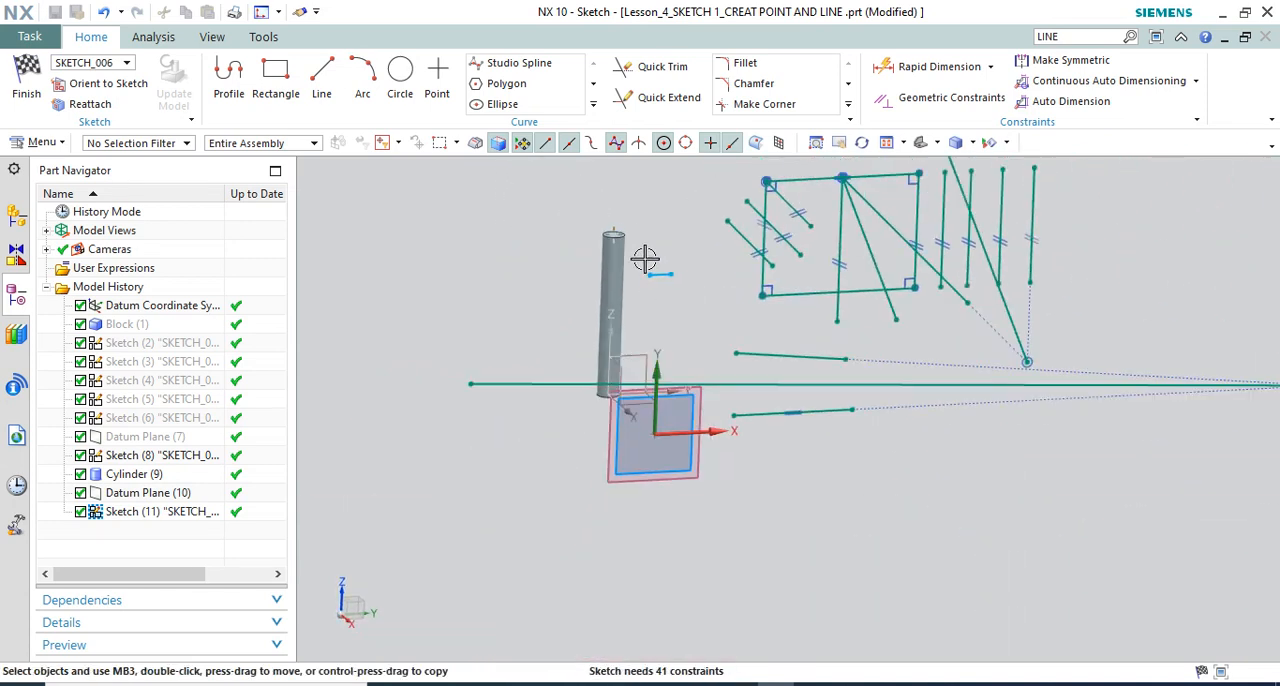
Project the cylinder's bottom circular edge onto the sketch plane with Project Curve
left_click(594, 108)
left_click(615, 147)
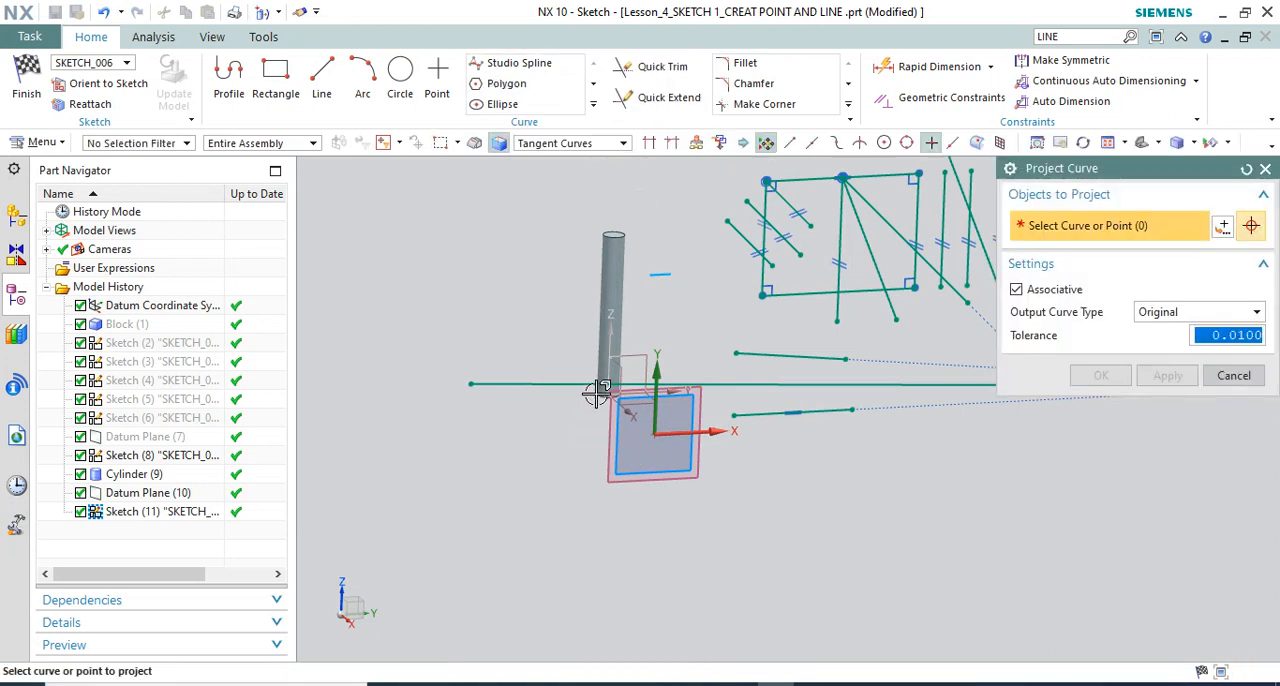
scroll(583, 424, "up", 3)
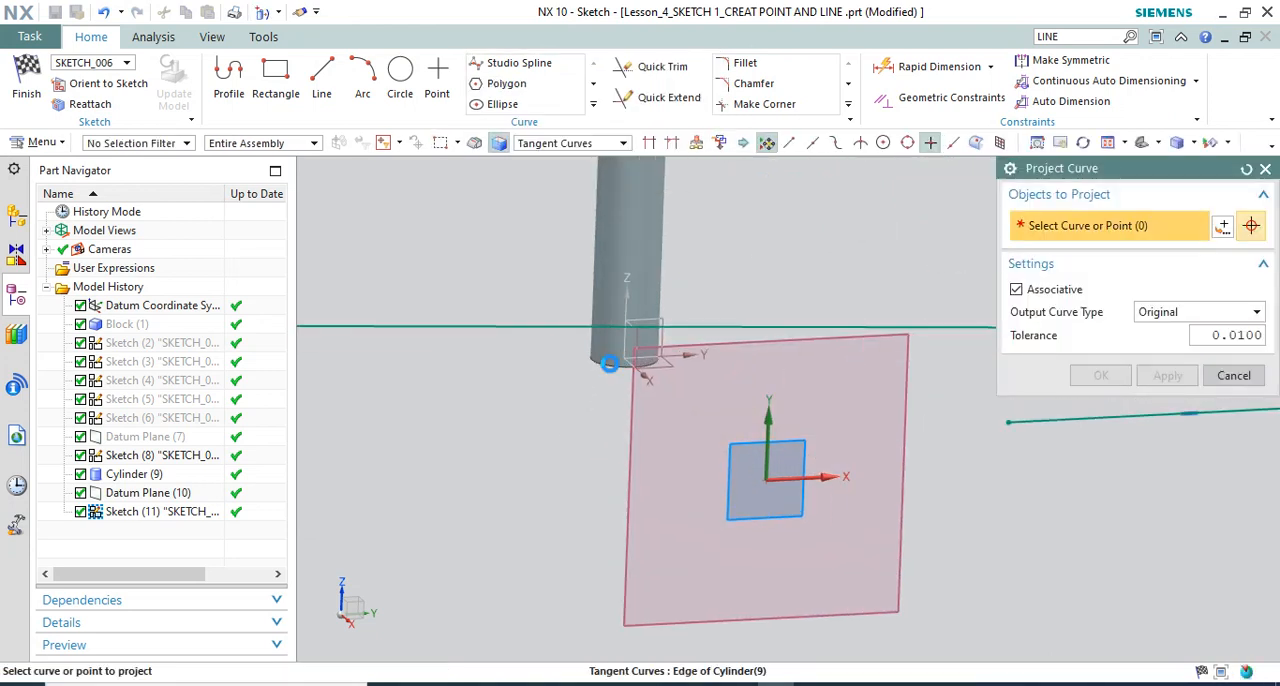
left_click(620, 358)
left_click(1111, 382)
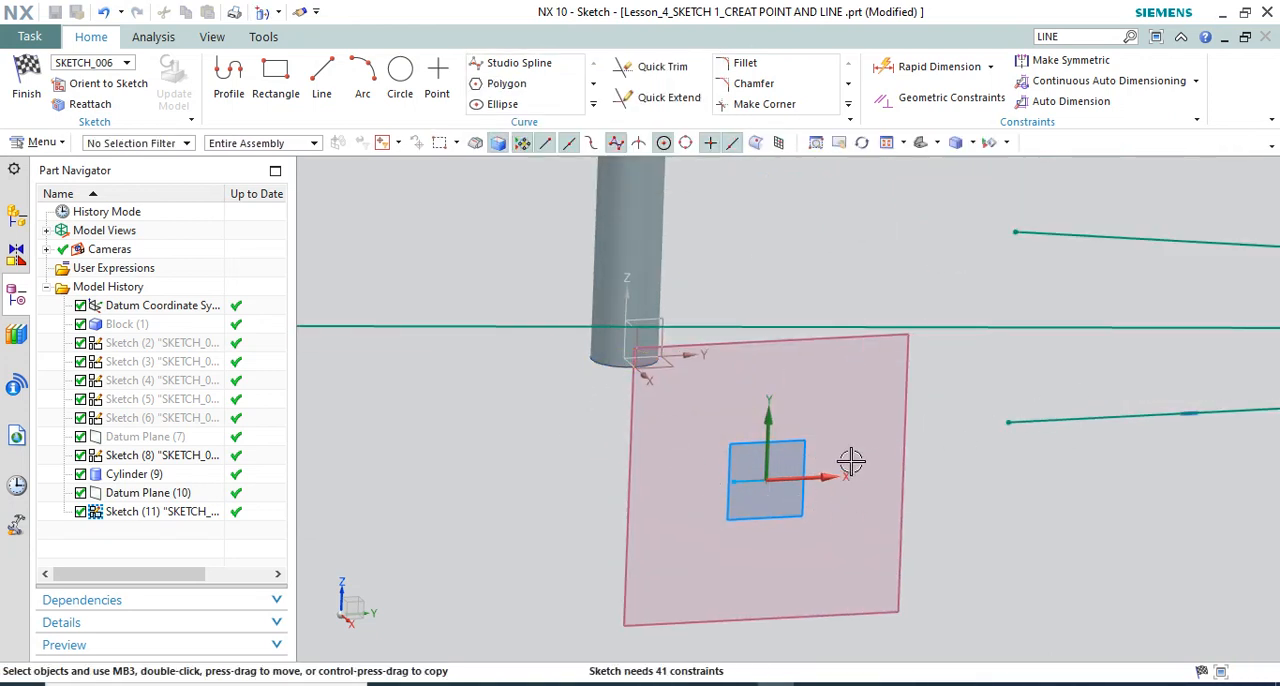
Examine how both projected lines align with the cylinder's bottom and top edges, normal to the sketch and from an angle
mouse_move(851, 460)
middle_mouse_down()
mouse_move(818, 438)
mouse_move(791, 463)
middle_mouse_up()
scroll(806, 450, "down", 3)
key("F8")
scroll(758, 442, "up", 8)
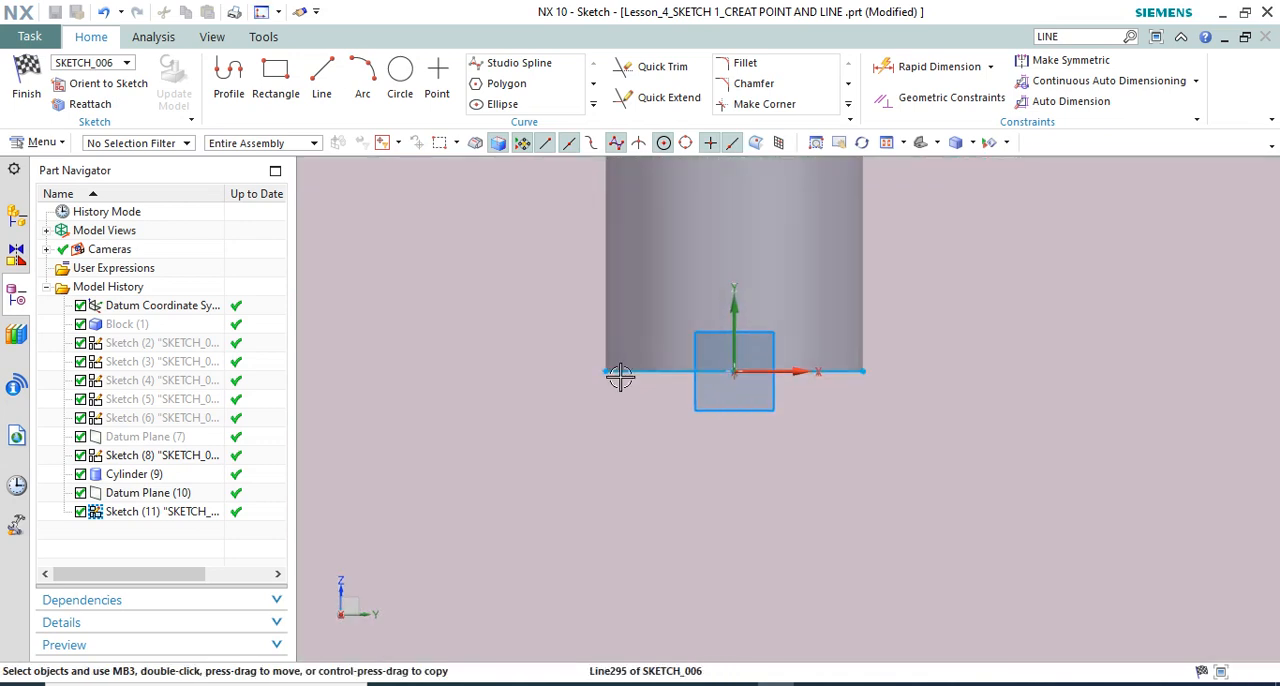
left_click(614, 372)
scroll(700, 505, "down", 4)
scroll(753, 414, "down", 6)
key("Escape")
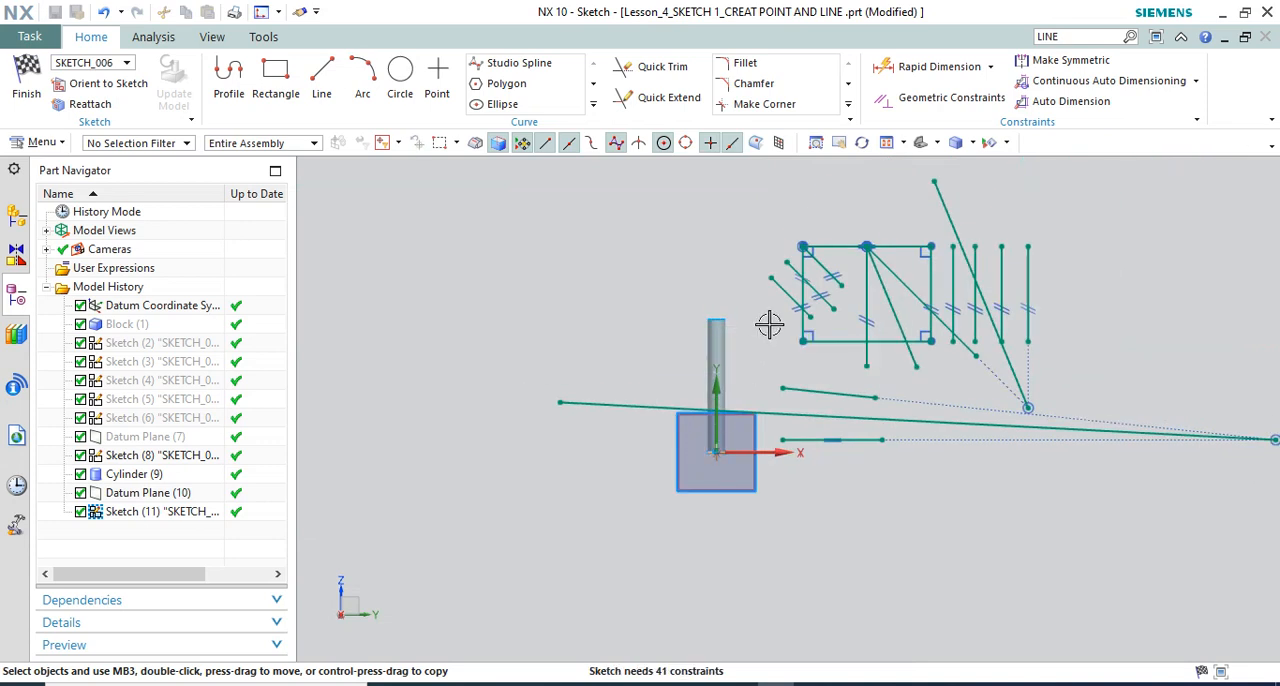
scroll(766, 356, "up", 2)
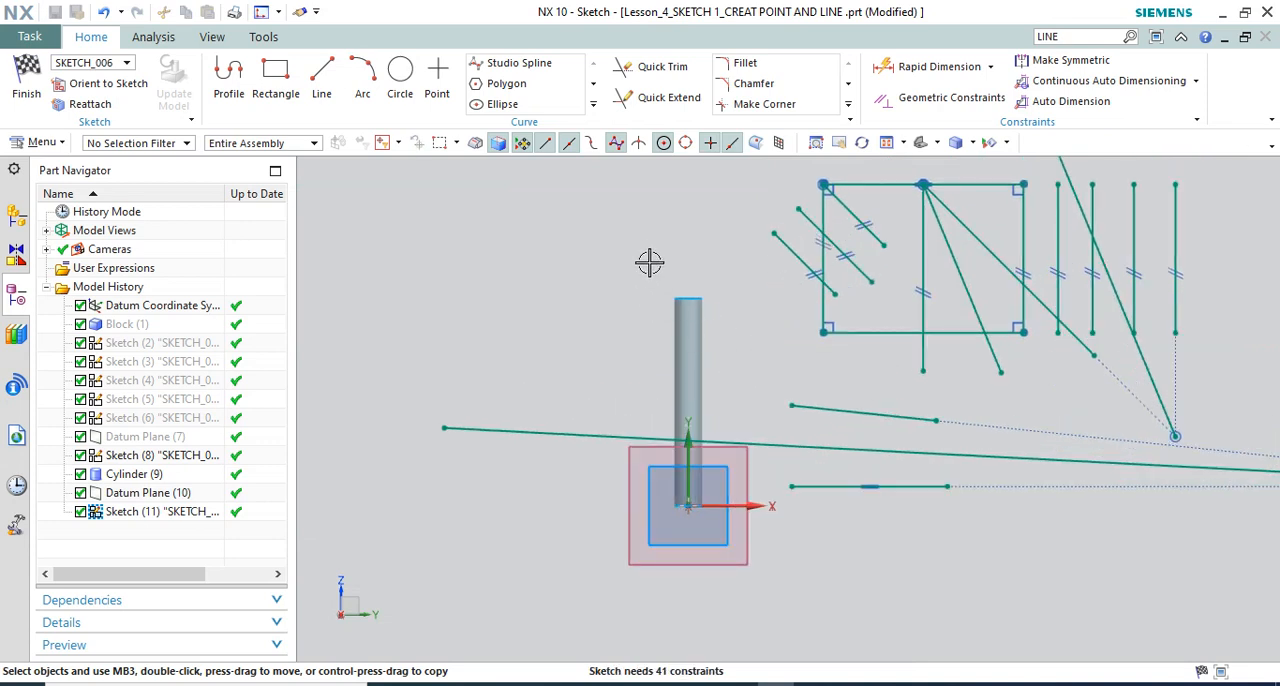
middle_click_drag(722, 292, 764, 317)
scroll(684, 295, "up", 2)
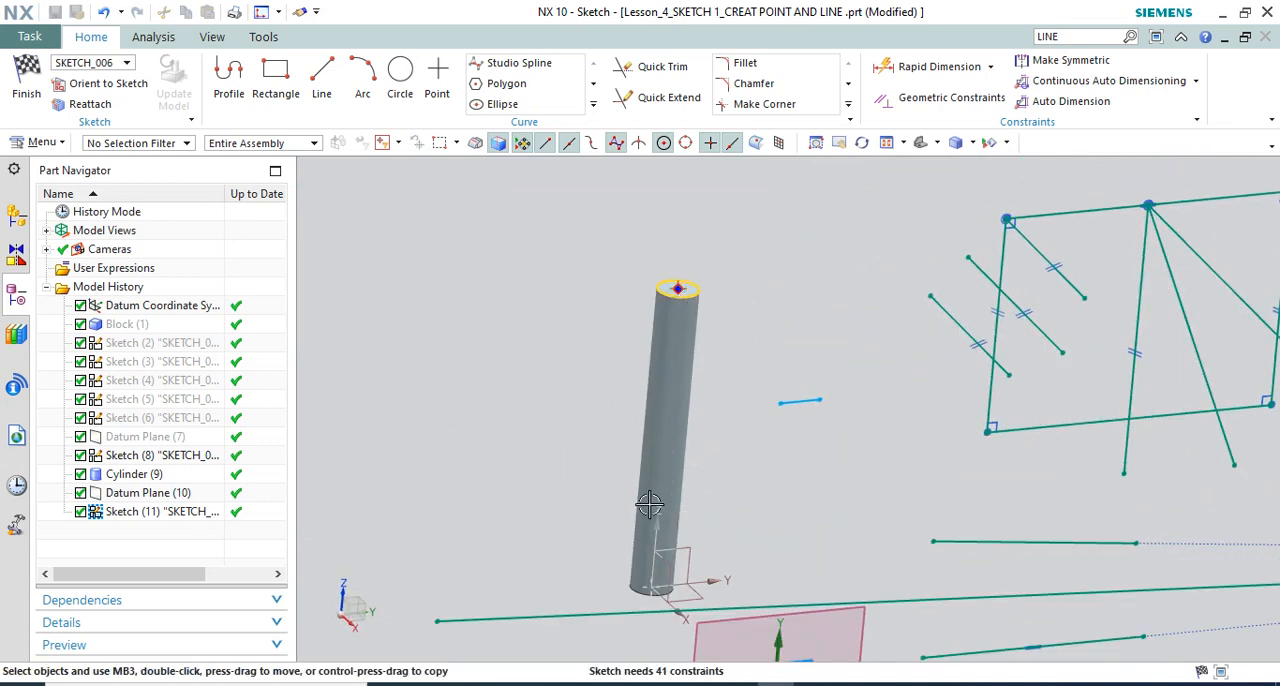
scroll(608, 408, "down", 2)
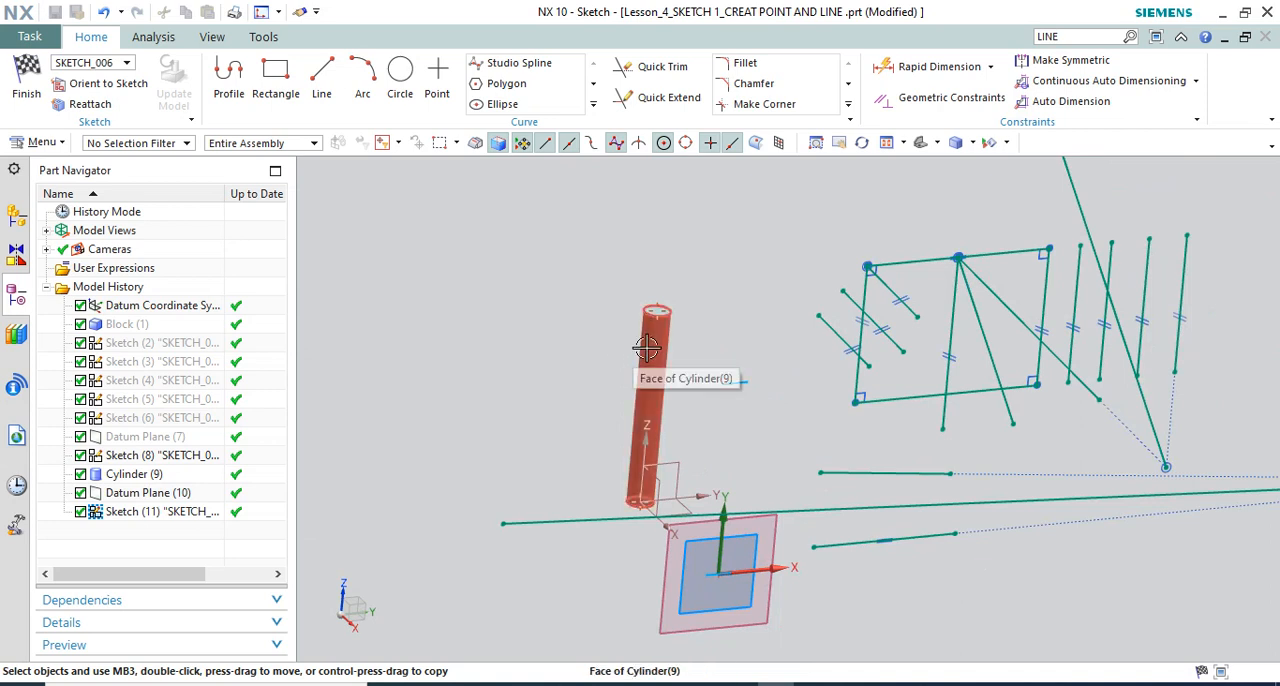
Finish the sketch and create a separate block 100 mm long, 100 mm wide and 50 mm high at the default origin
left_click(26, 80)
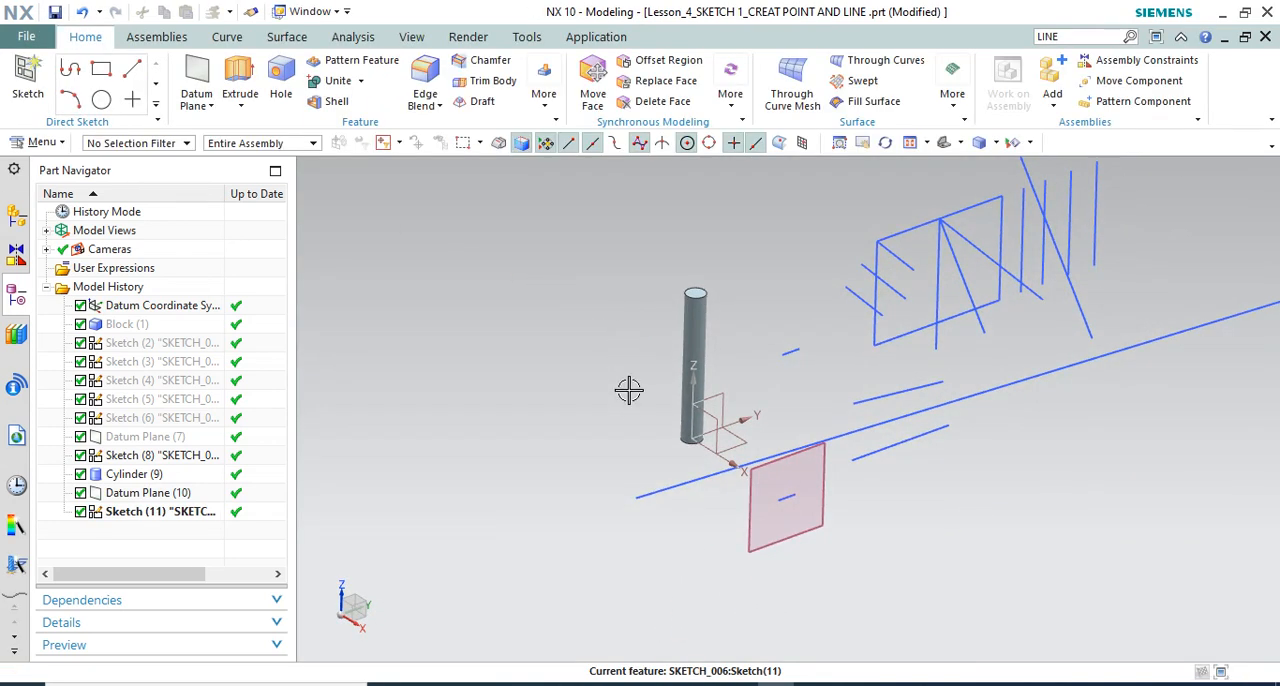
scroll(625, 405, "down", 1)
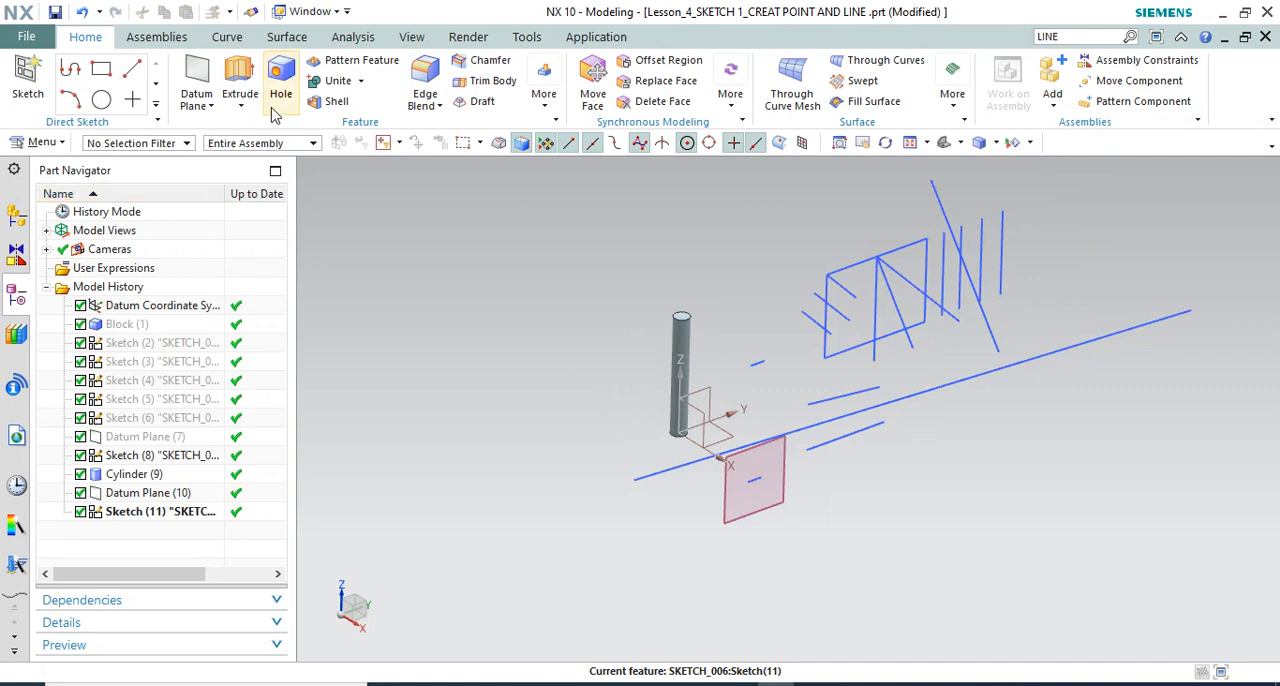
left_click(544, 95)
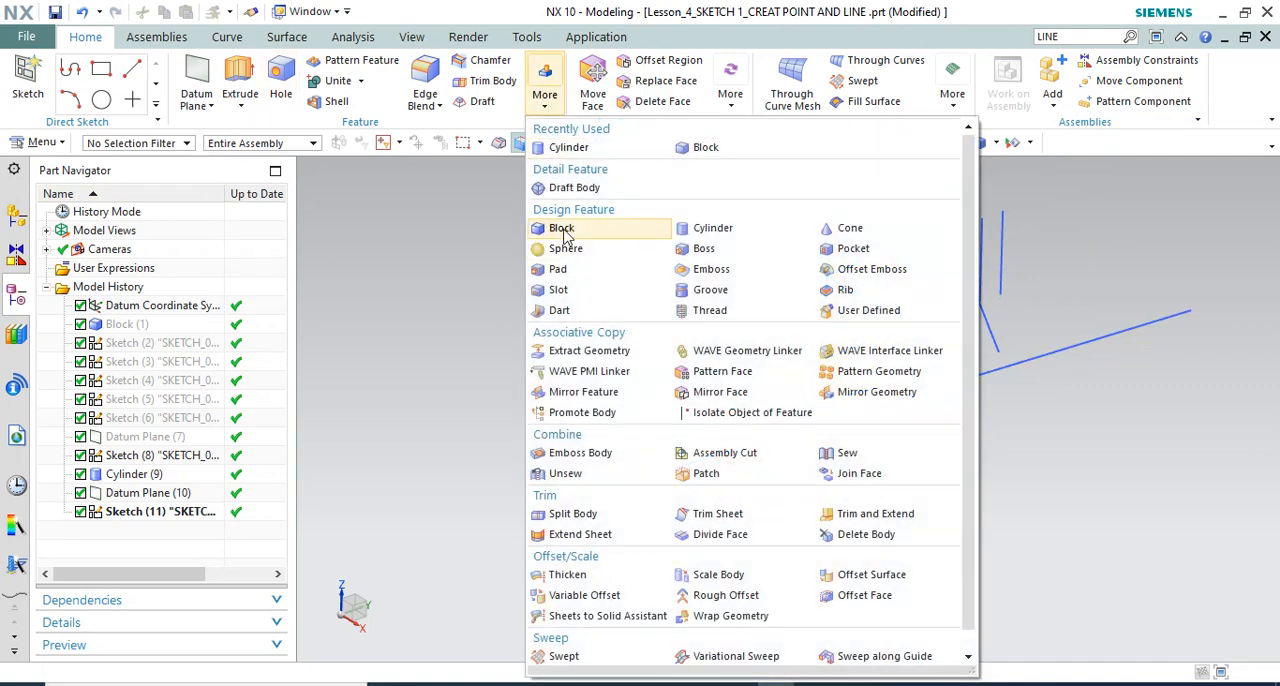
left_click(614, 234)
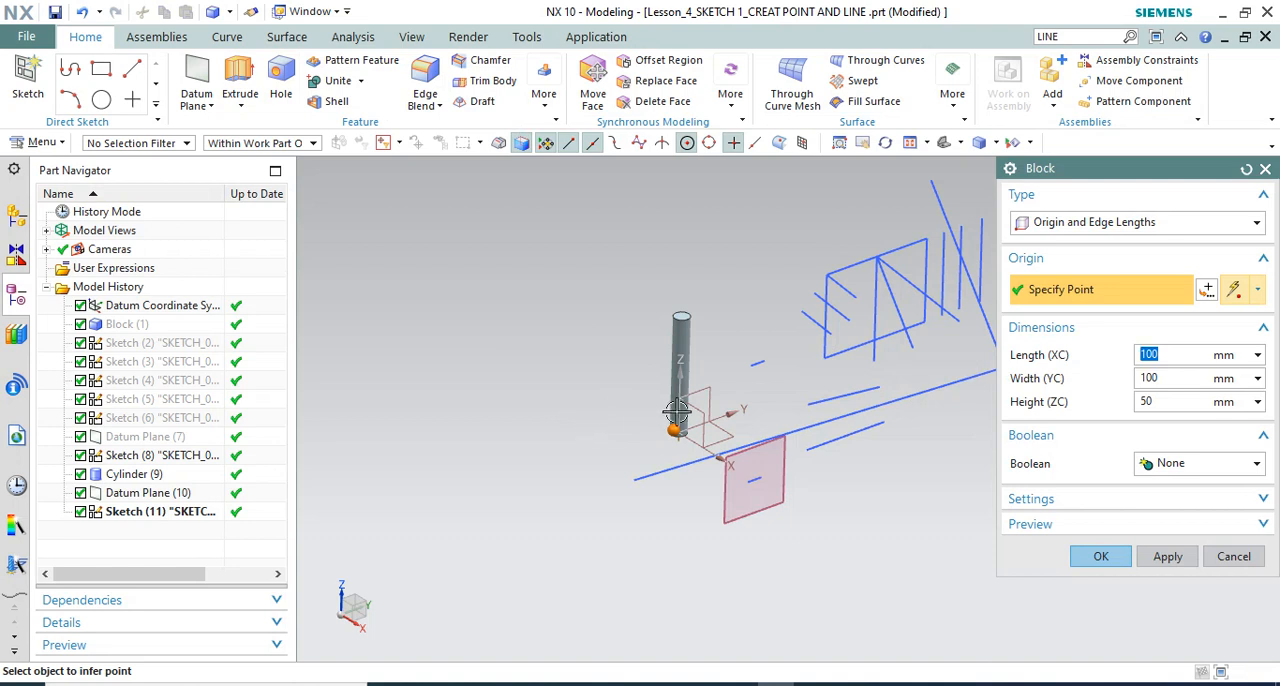
left_click(1100, 556)
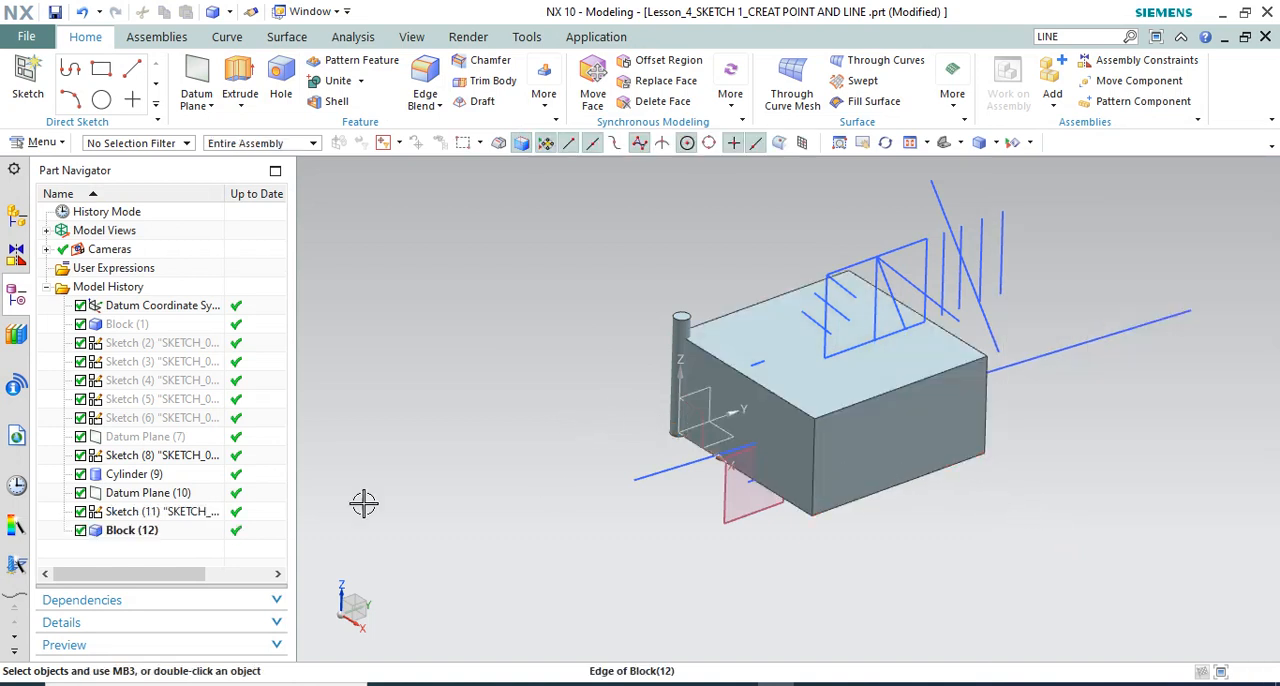
Reorder the new block directly after the cylinder in the model history and set its length and width to 50 mm
left_click_drag(120, 530, 157, 510)
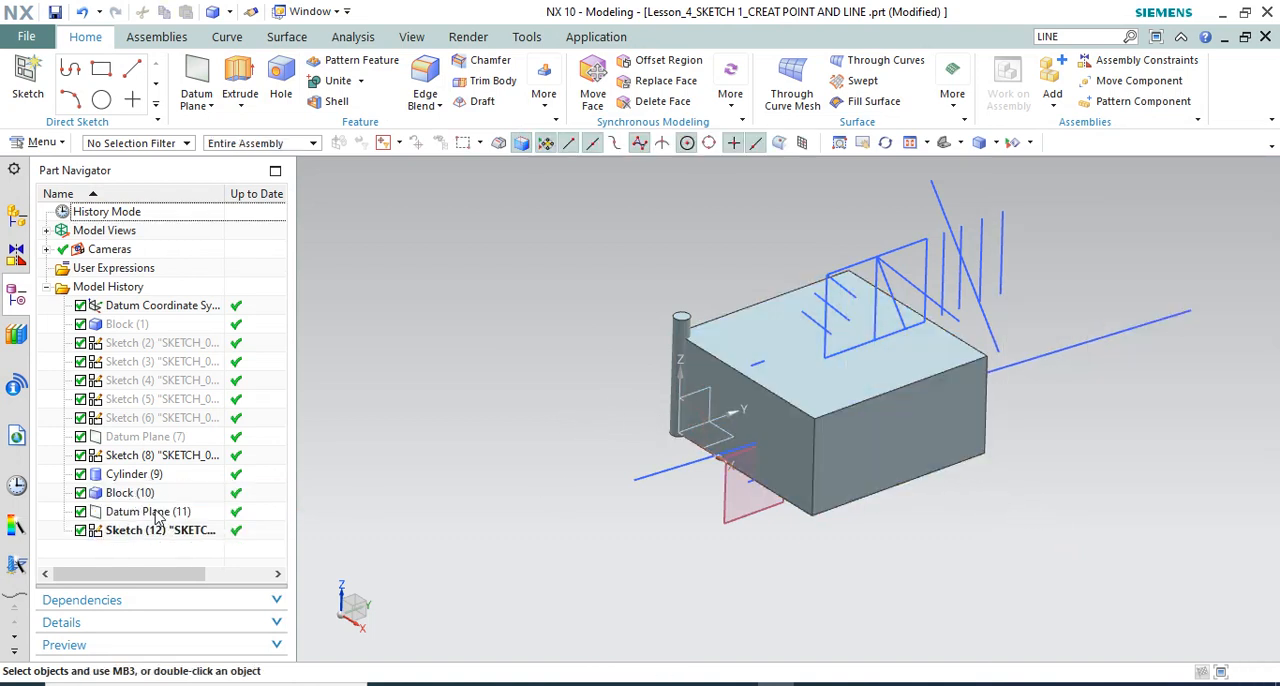
double_click(130, 492)
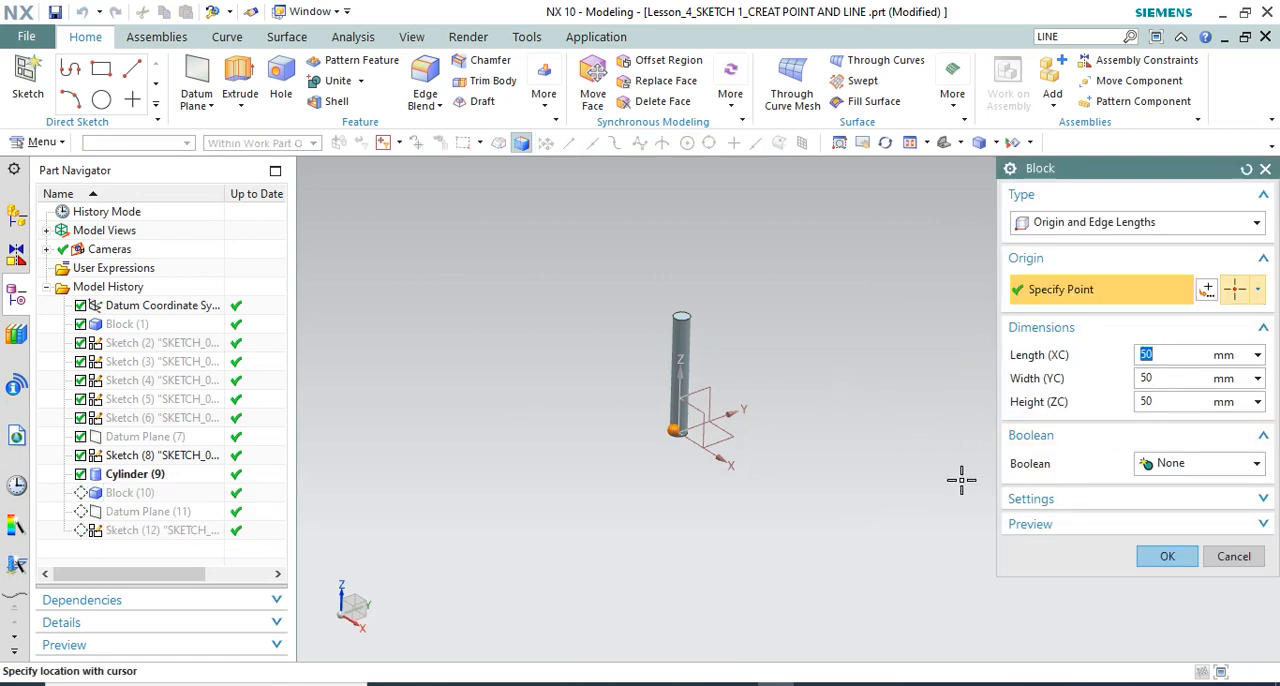
left_click(1160, 556)
middle_click_drag(894, 354, 866, 430)
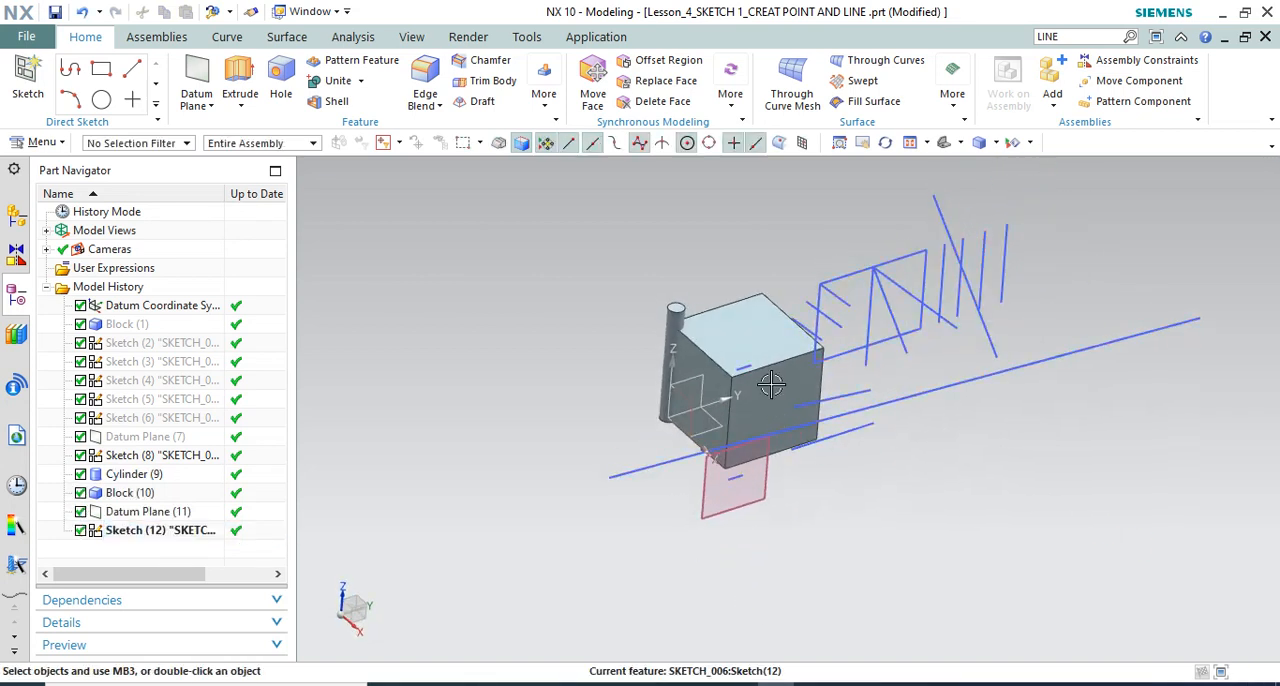
scroll(771, 385, "up", 2)
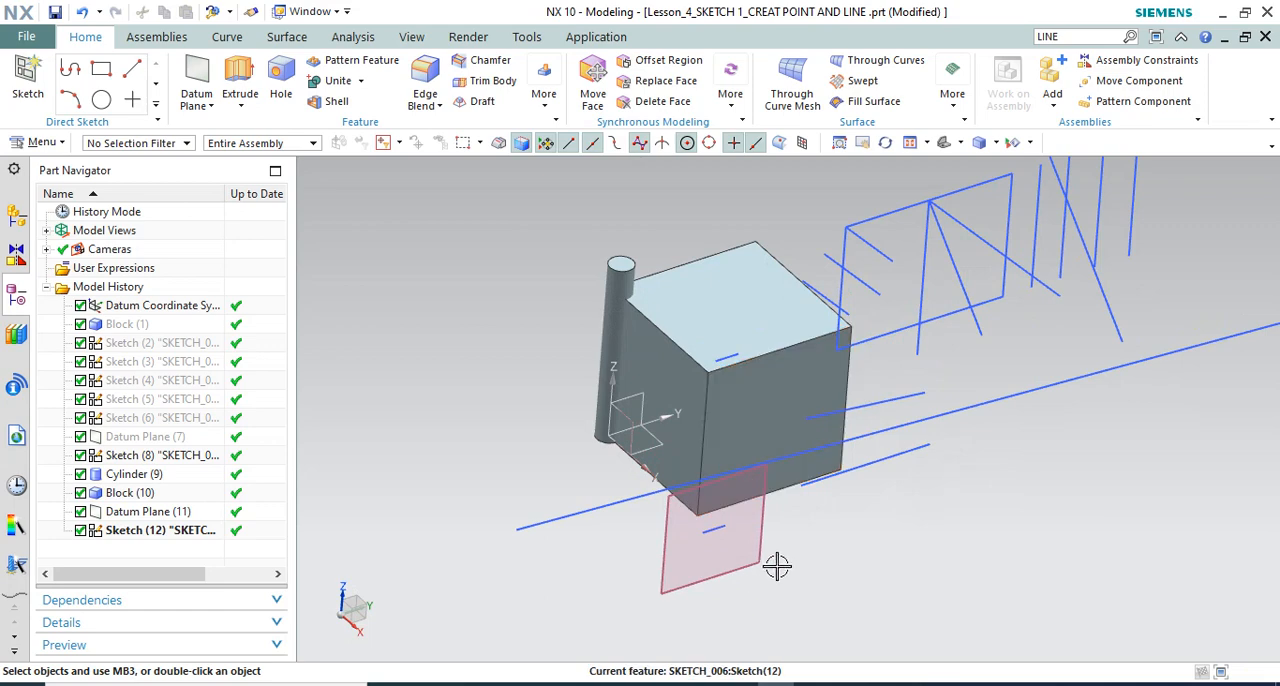
Edit the most recent sketch, on the offset plane, in the Sketch Task Environment
double_click(162, 531)
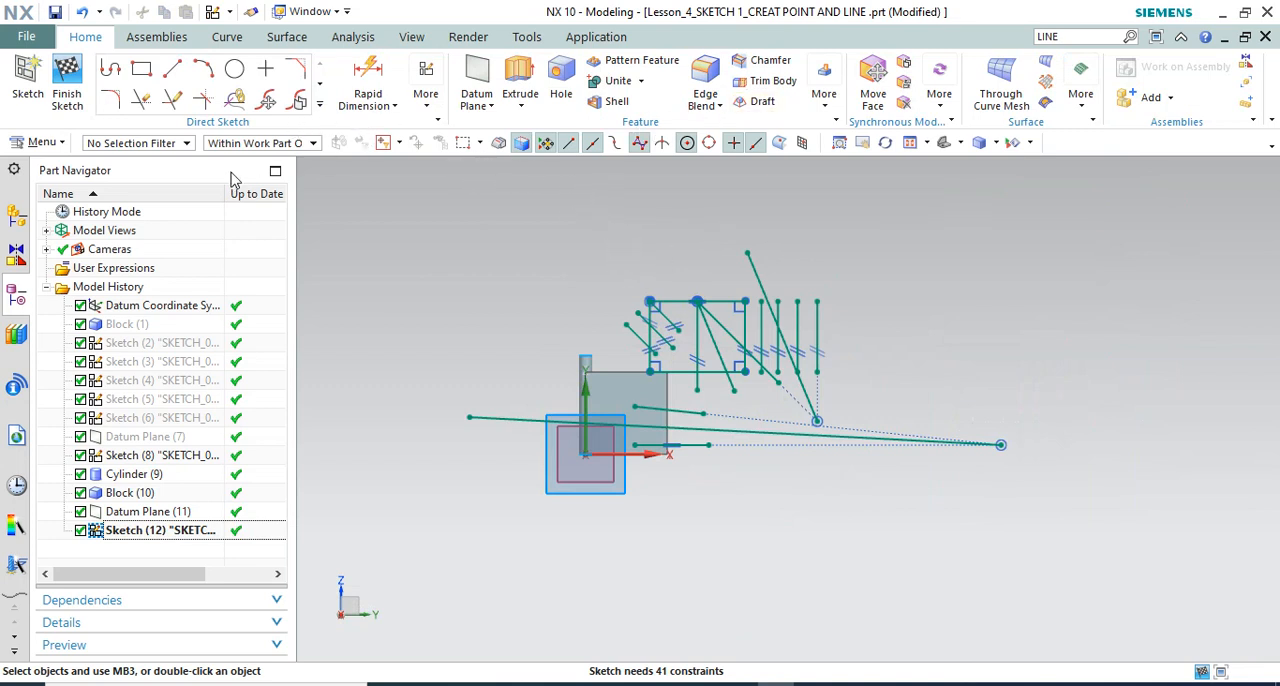
left_click(425, 95)
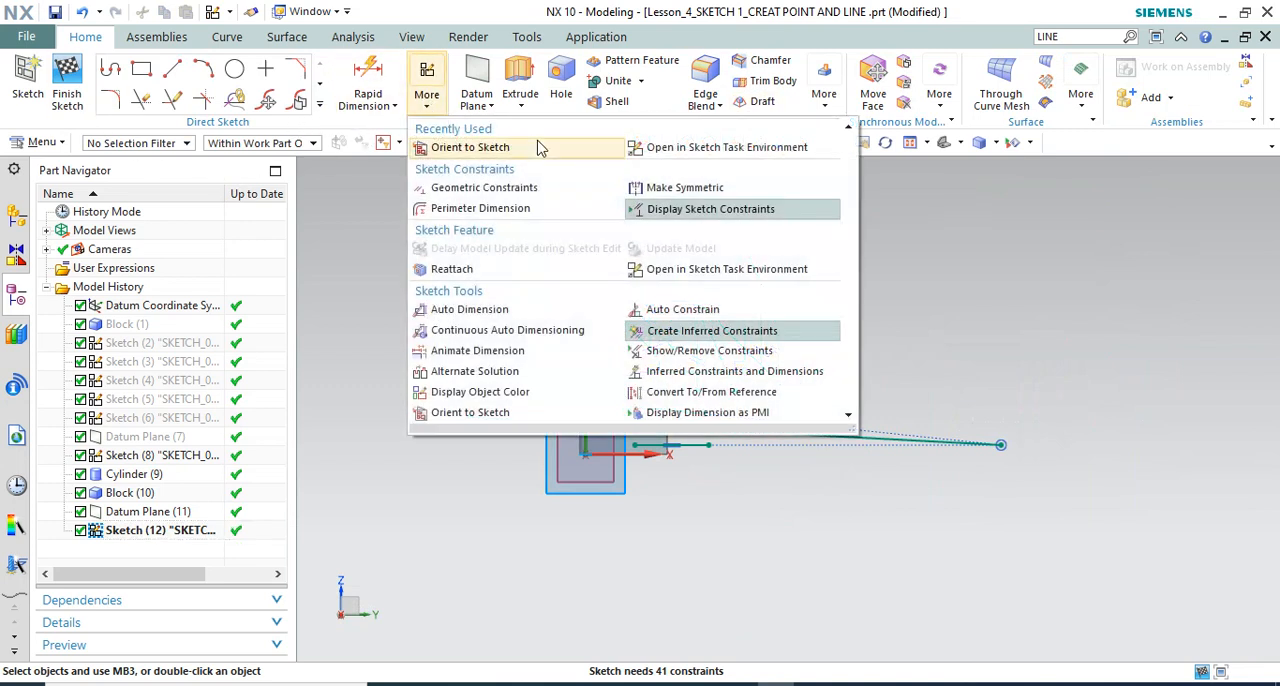
left_click(708, 150)
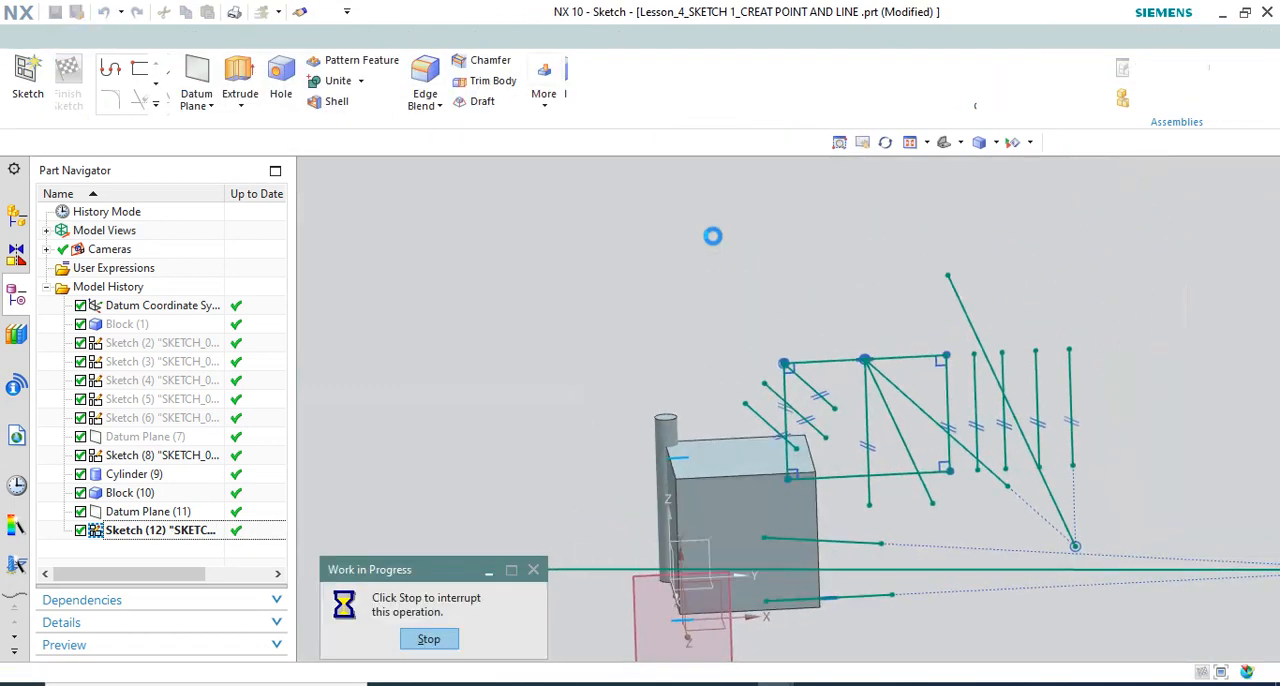
Project the four outer edges of the block's face onto the sketch plane as associative curves with Project Curve
left_click(593, 104)
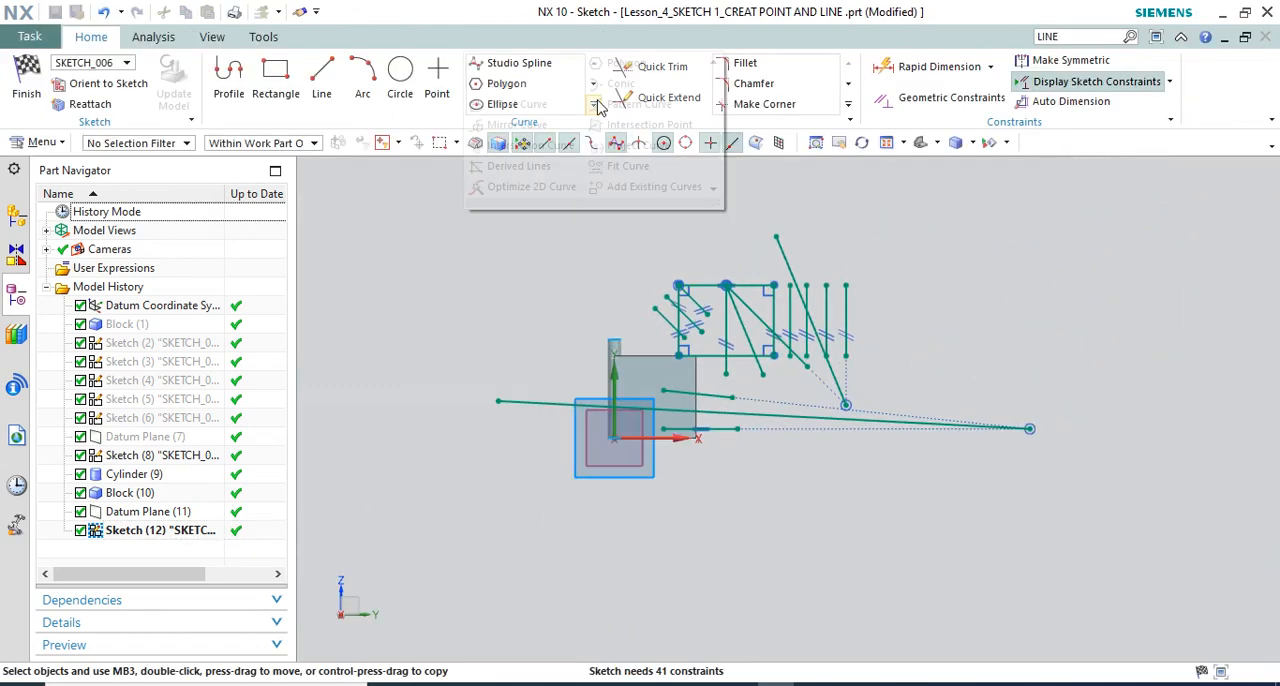
left_click(630, 145)
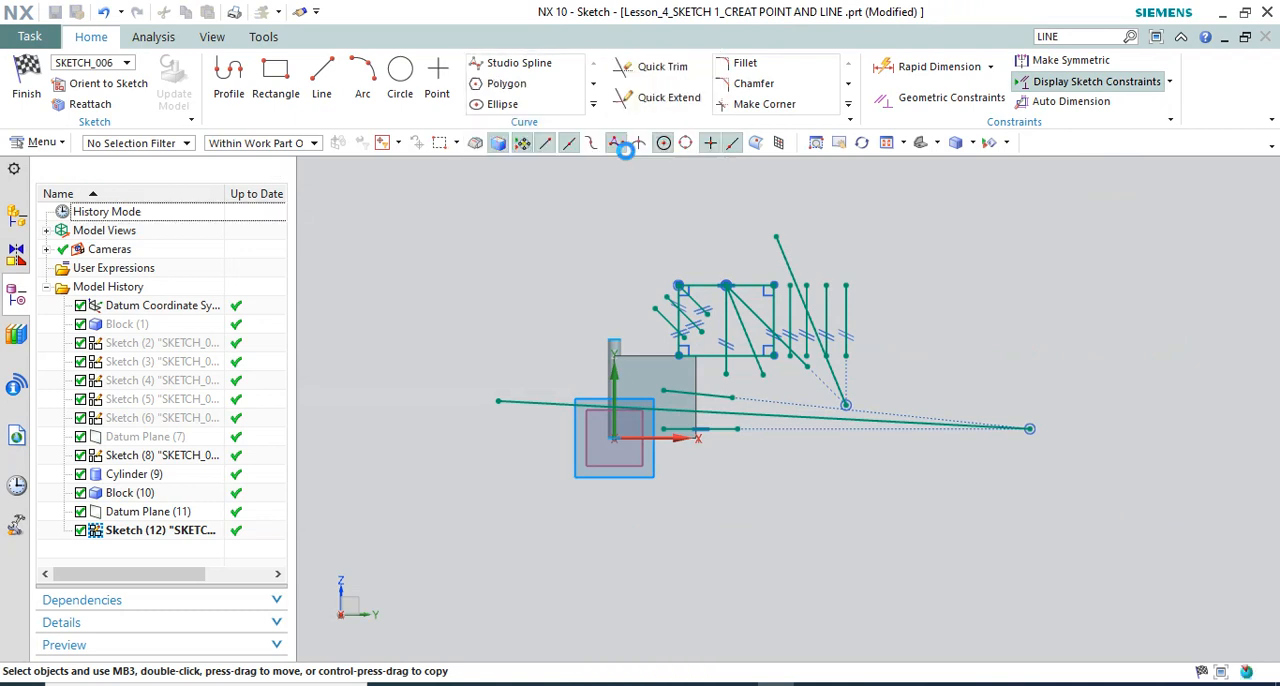
scroll(568, 478, "up", 3)
scroll(617, 431, "down", 3)
scroll(786, 302, "up", 2)
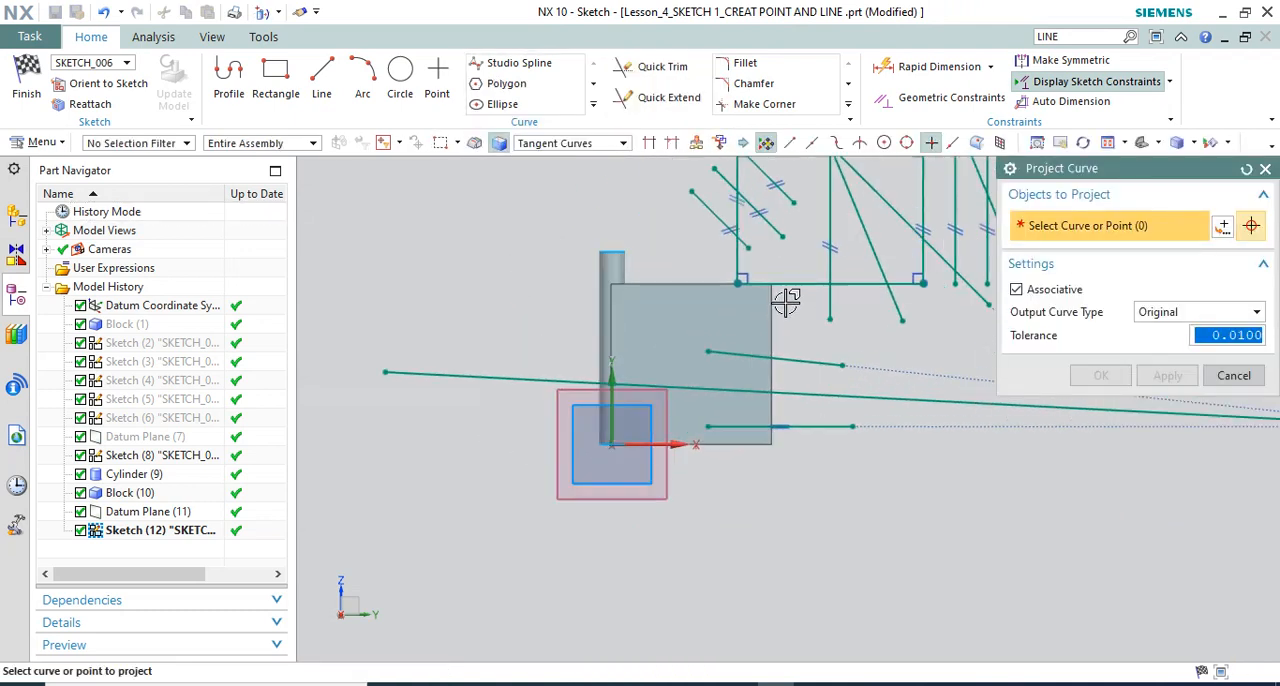
left_click(773, 322)
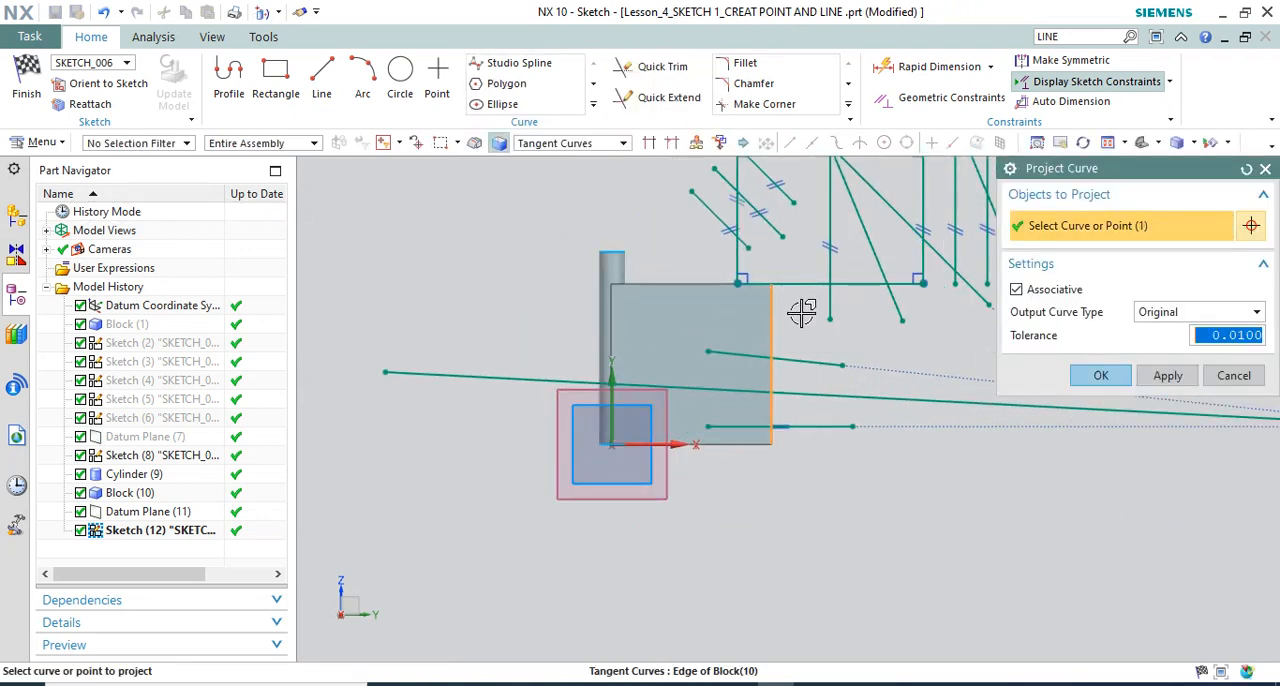
left_click(680, 283)
left_click(611, 340)
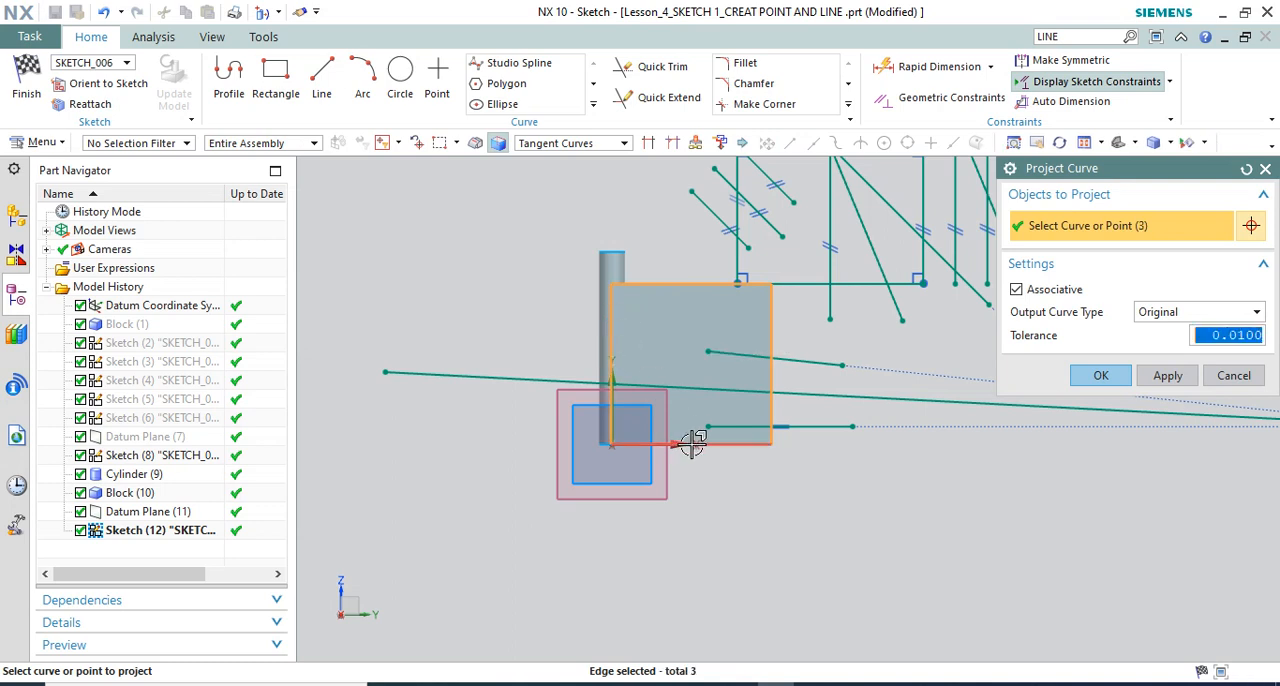
left_click(738, 442)
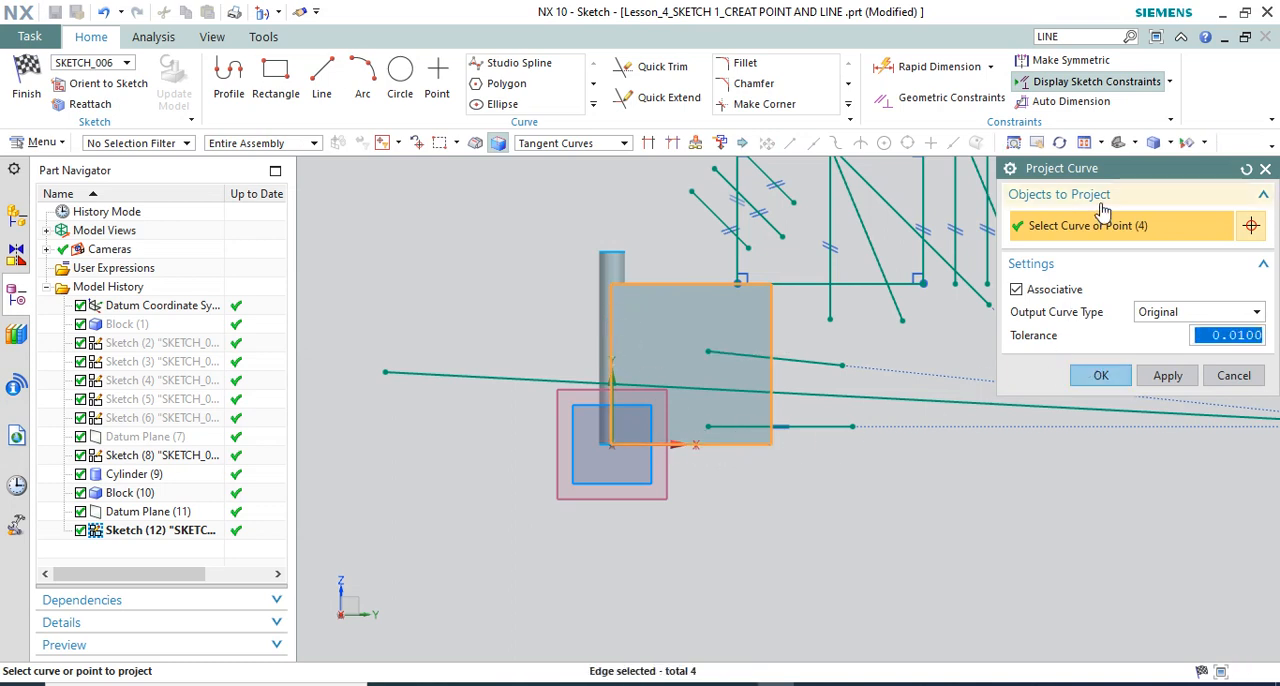
left_click_drag(1113, 167, 979, 198)
scroll(789, 355, "up", 2)
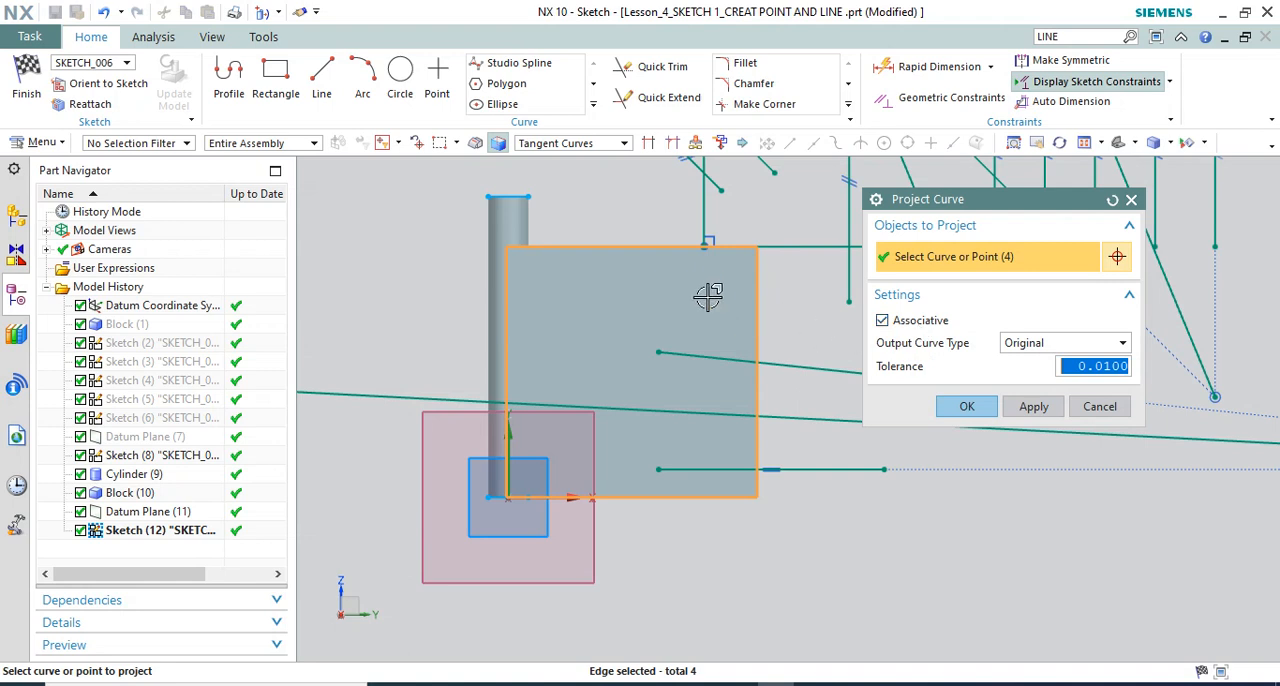
left_click(967, 404)
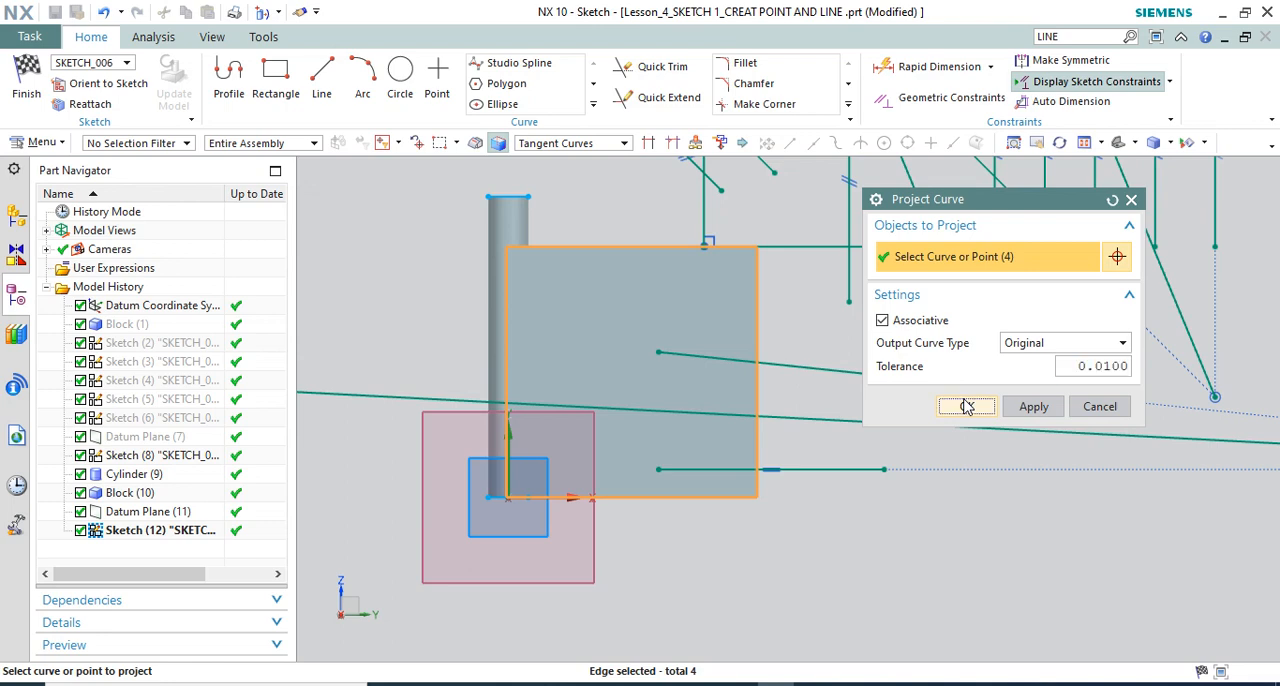
Examine the projected rectangle against the block from an angle and finish the sketch
middle_click_drag(820, 300, 855, 340)
scroll(802, 367, "up", 3)
scroll(803, 265, "down", 4)
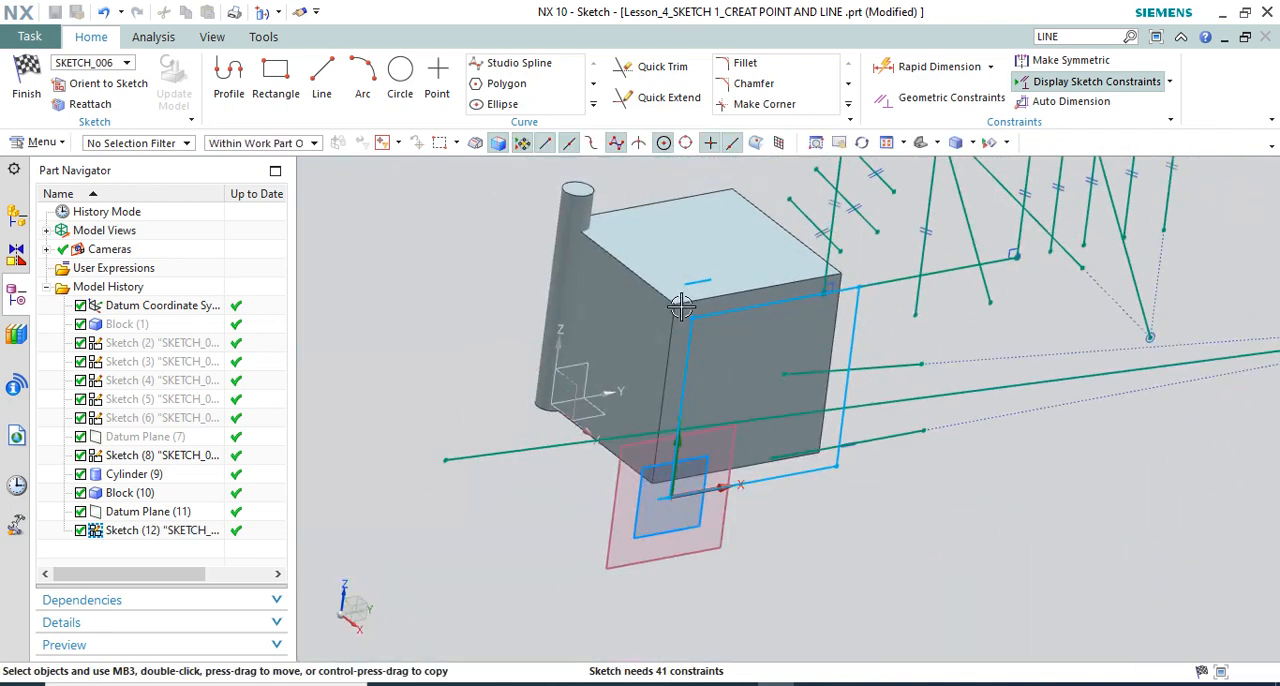
scroll(680, 307, "up", 3)
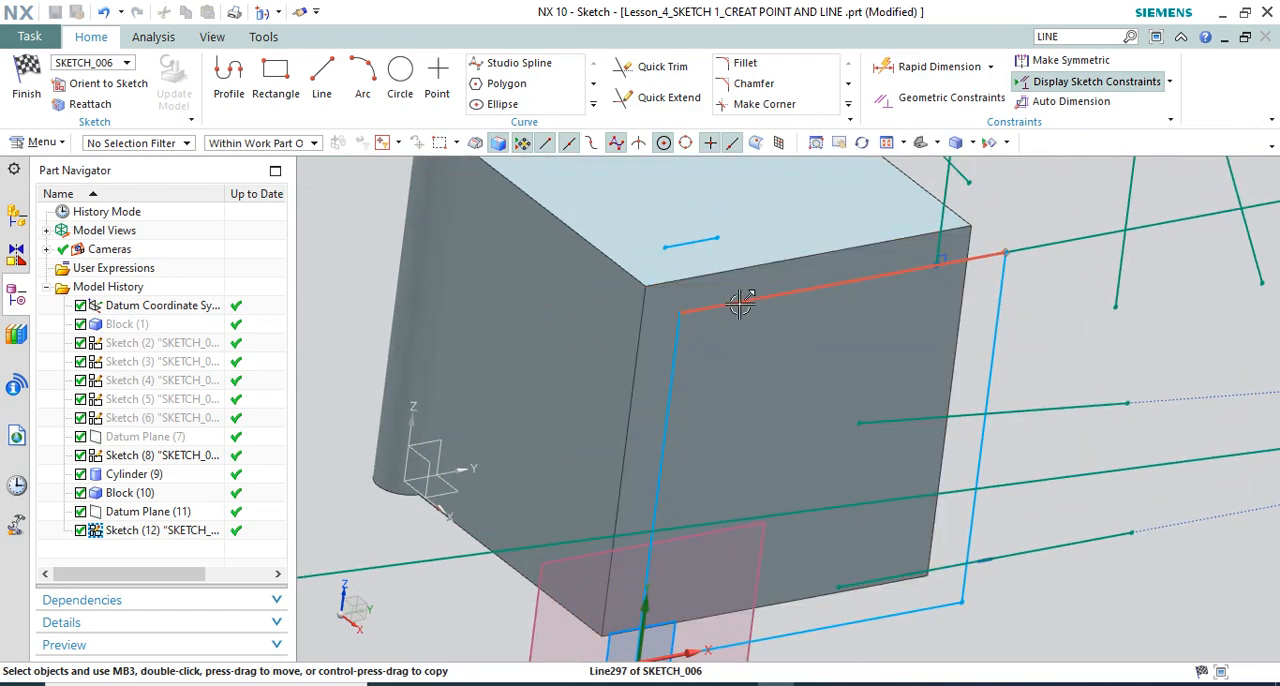
scroll(740, 304, "up", 2)
scroll(729, 214, "down", 6)
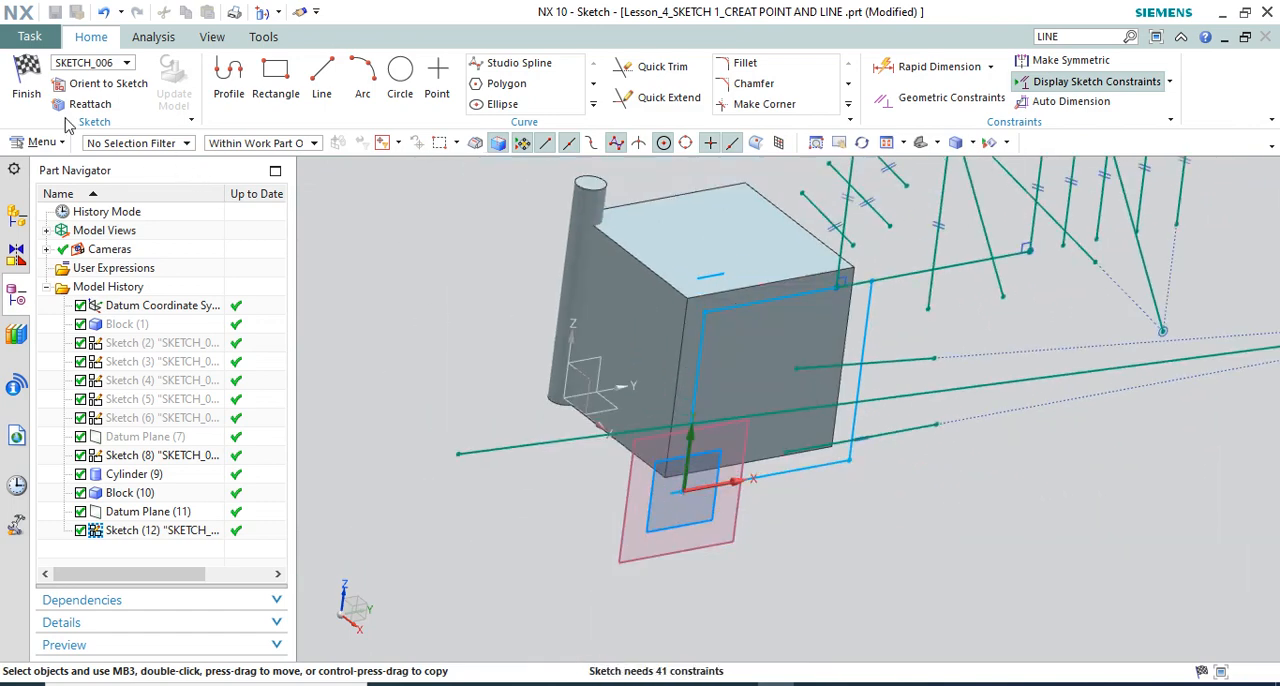
left_click(27, 82)
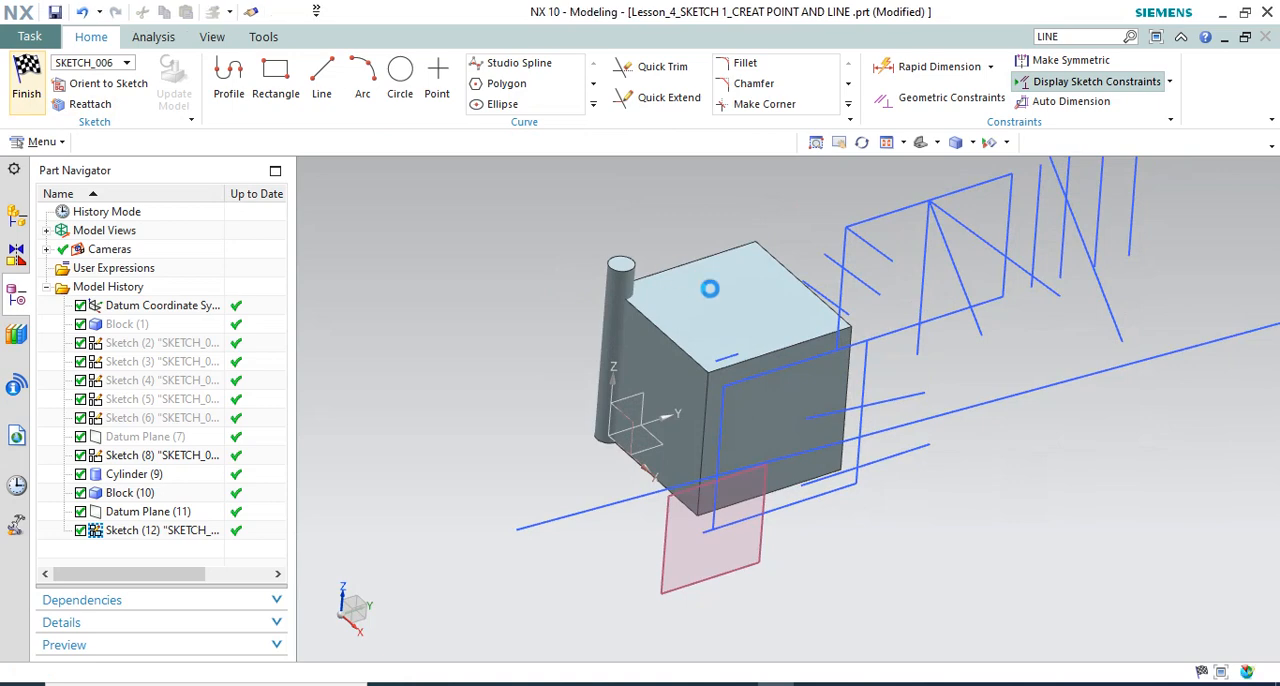
mouse_move(909, 346)
middle_mouse_down()
mouse_move(864, 347)
mouse_move(849, 392)
mouse_move(771, 423)
middle_mouse_up()
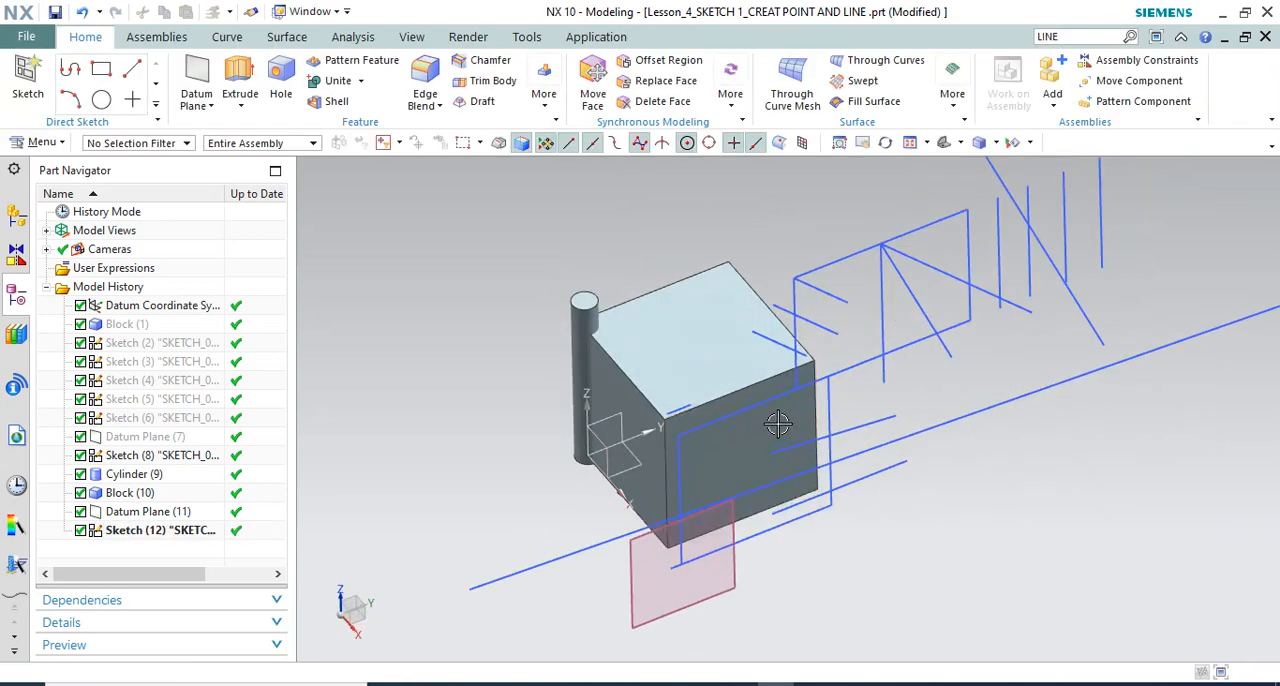
Try a length of 100 mm for the block beside the cylinder, and undo that change
double_click(130, 493)
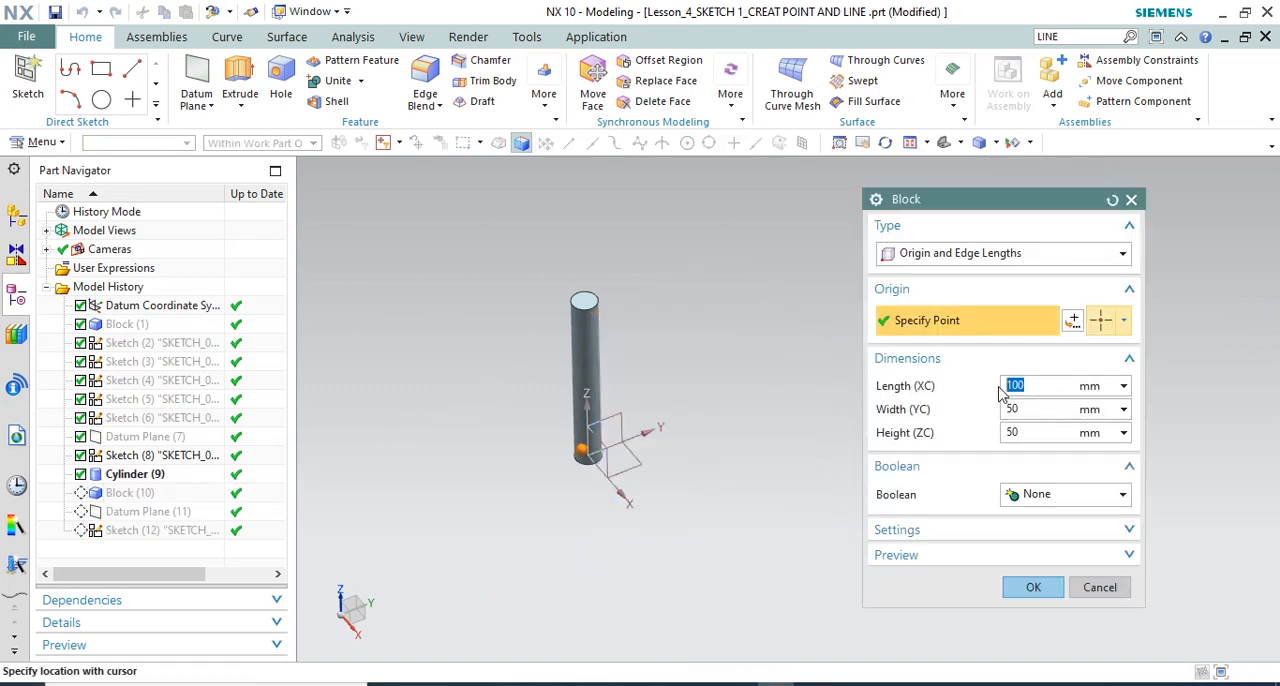
left_click(1033, 587)
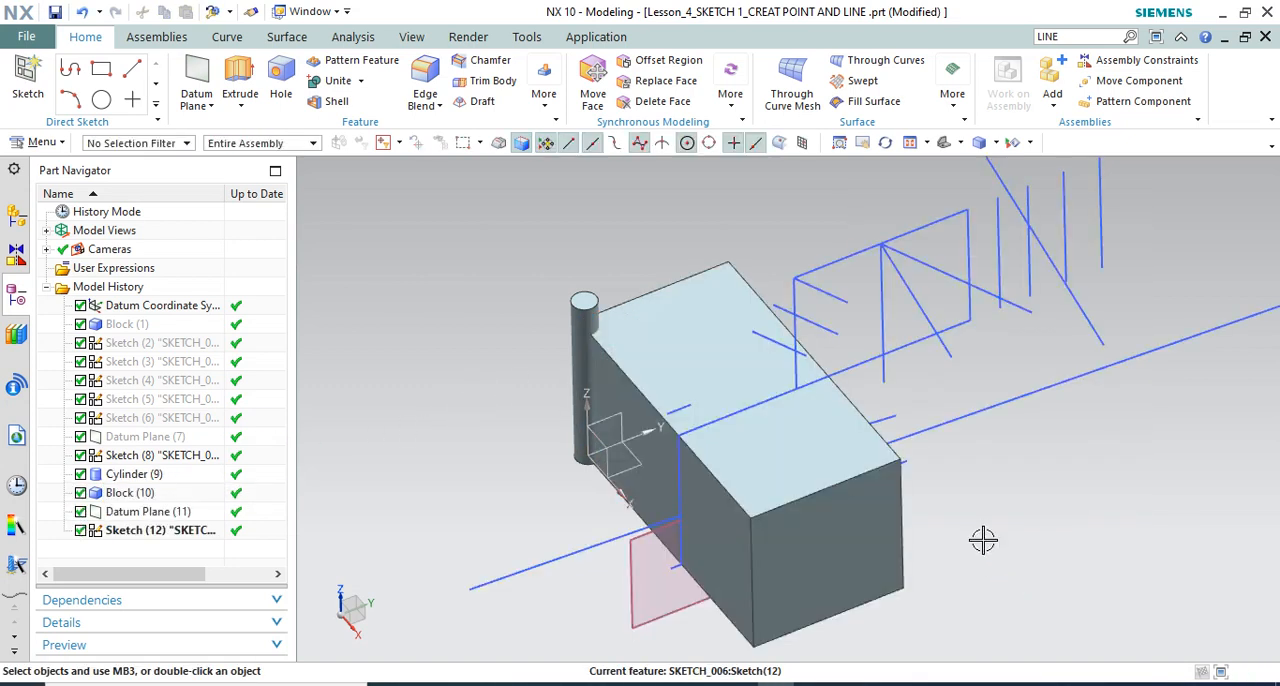
key("ctrl+z")
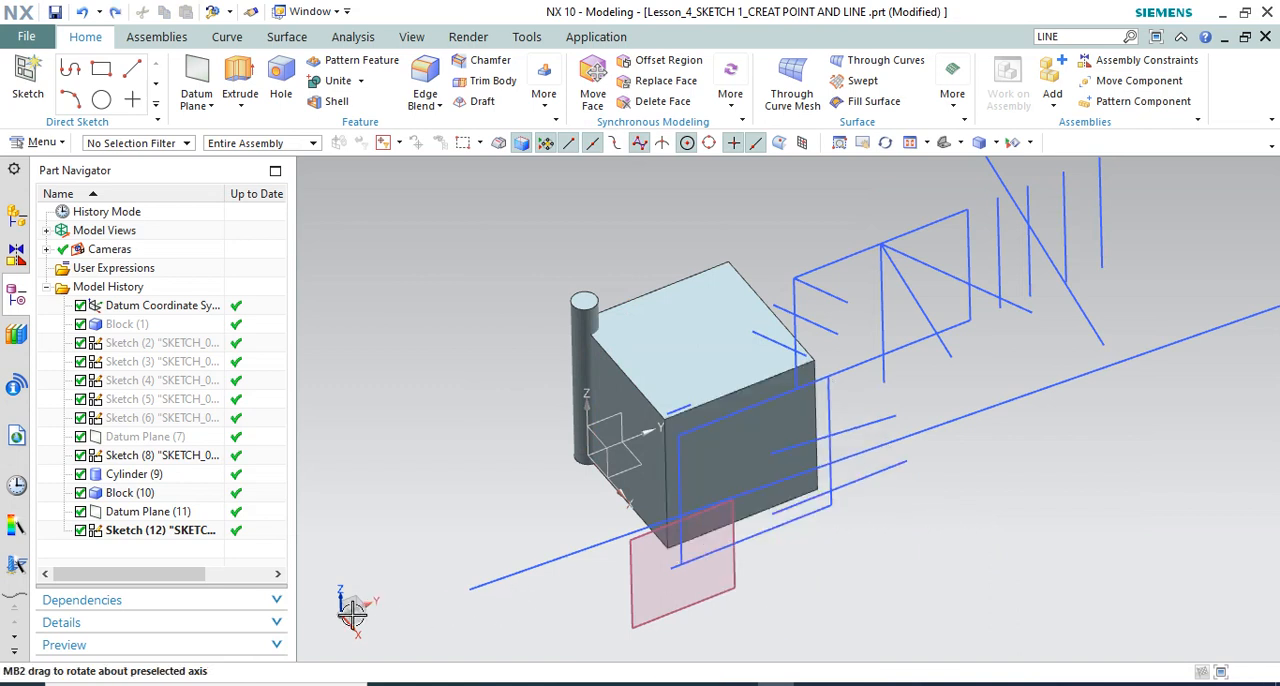
Set the block beside the cylinder to 30 mm long, 120 mm wide and 20 mm high, and check the projected outline
scroll(710, 443, "up", 1)
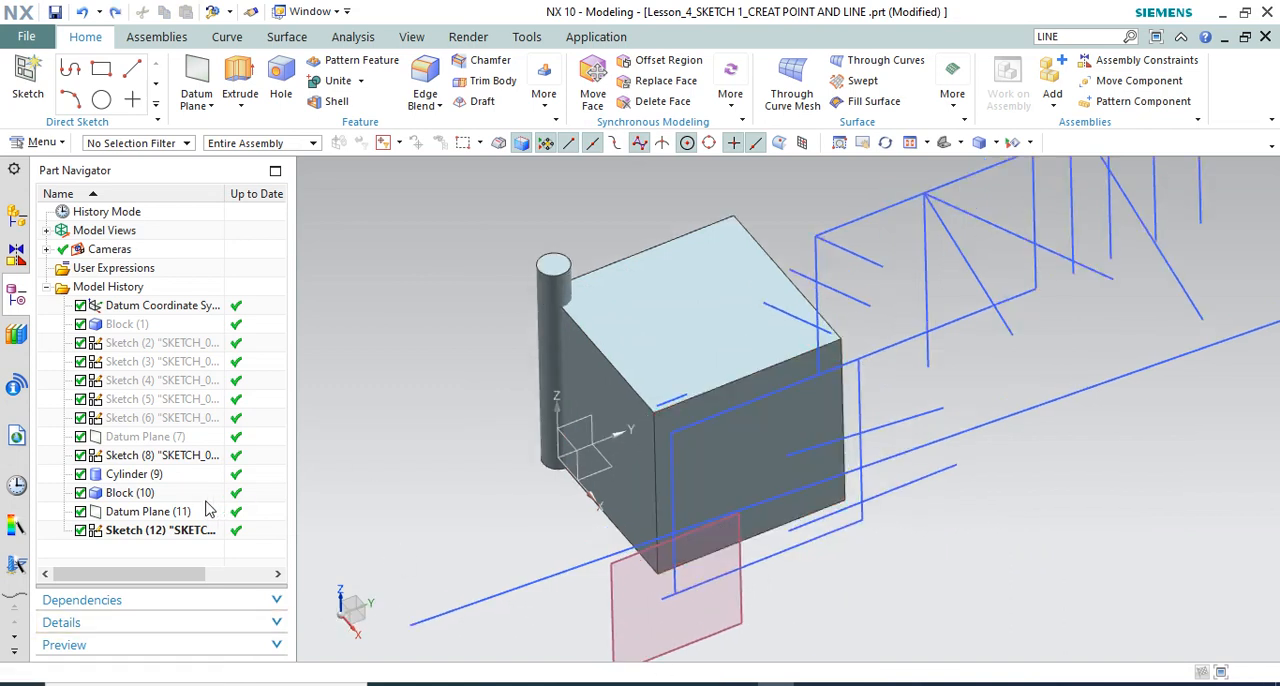
double_click(137, 476)
key("Escape")
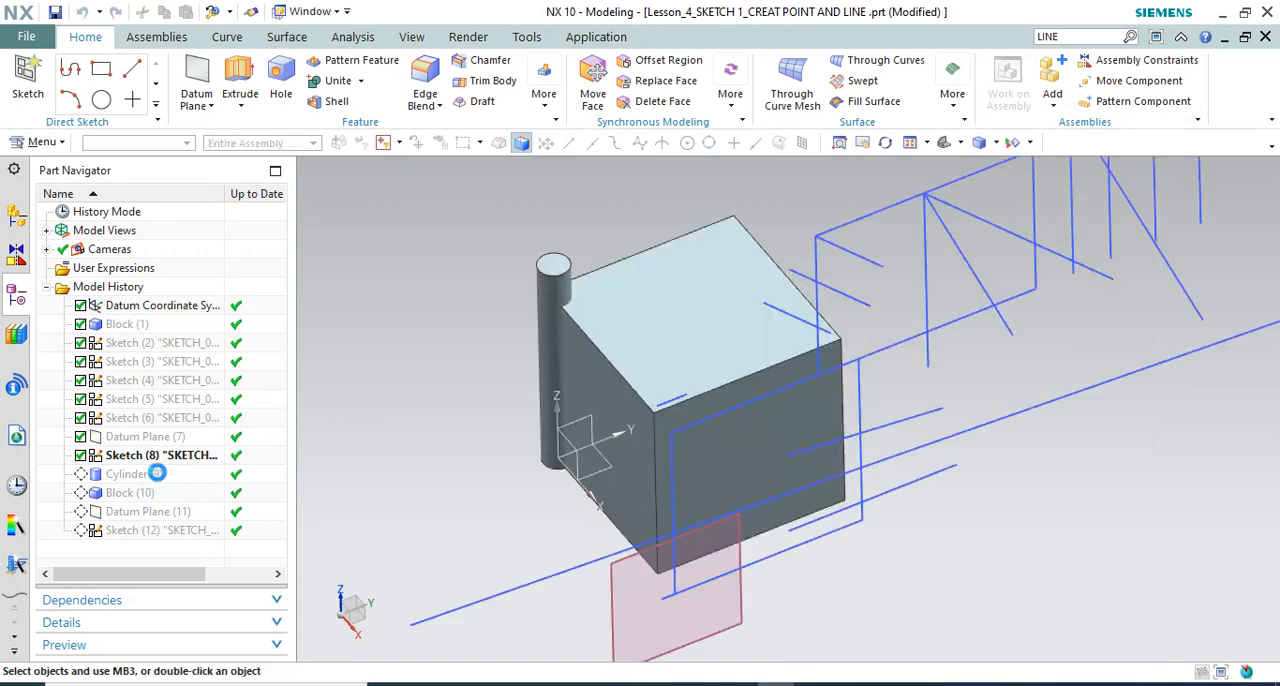
double_click(138, 493)
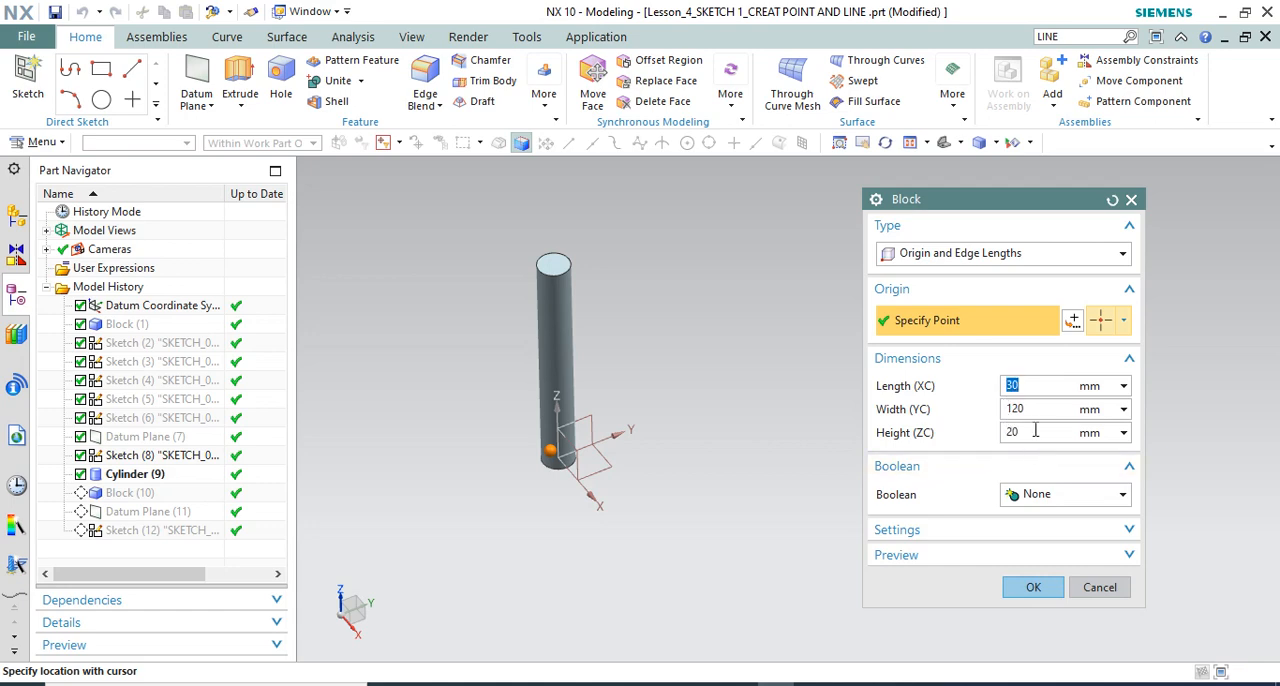
left_click(1030, 587)
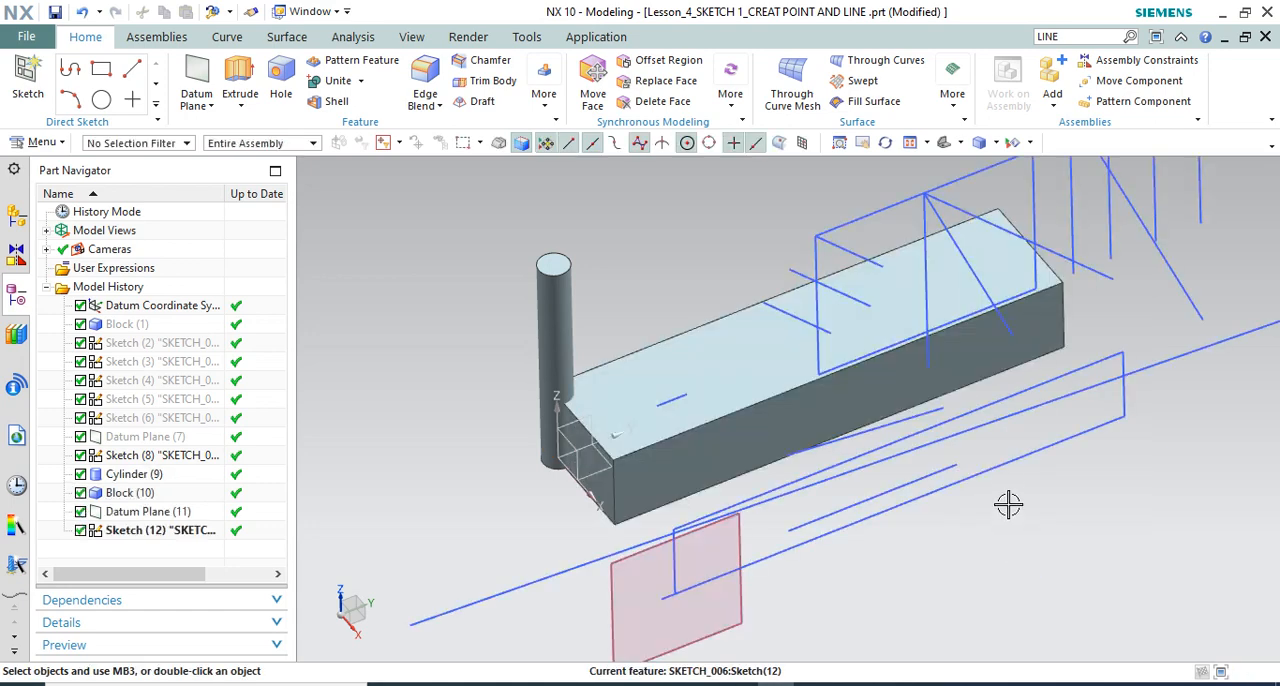
middle_click_drag(868, 450, 883, 368)
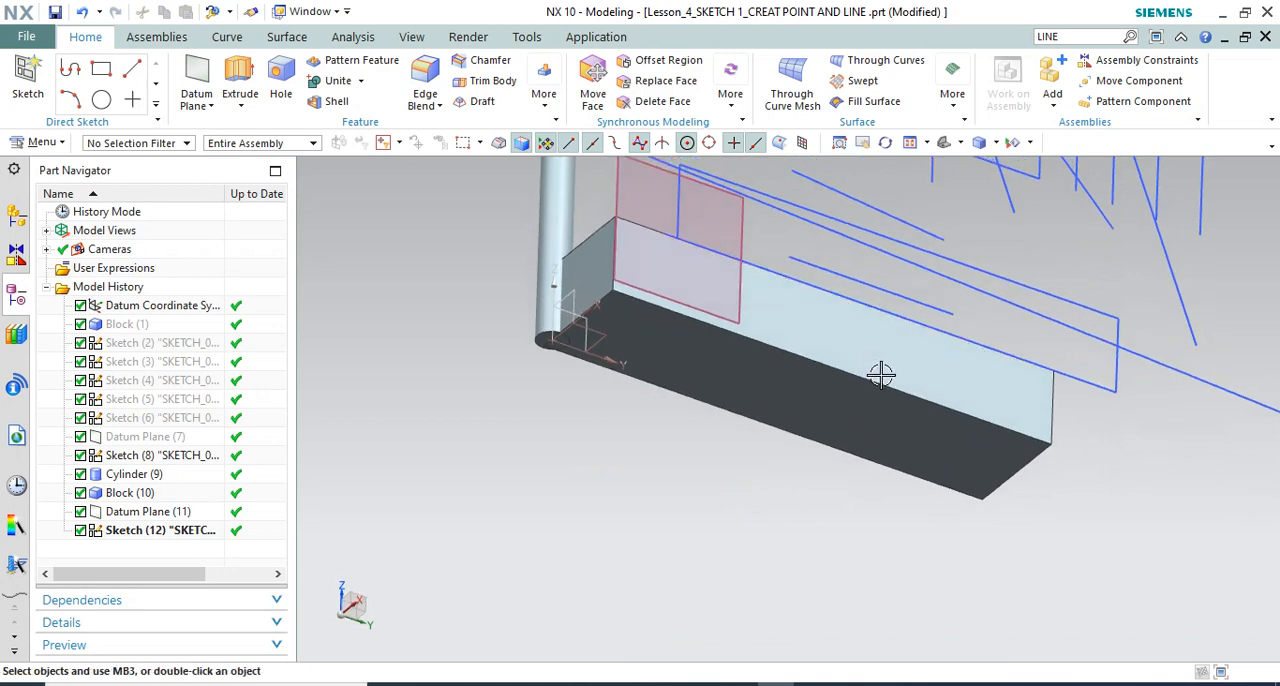
left_click(1102, 302)
mouse_move(1102, 302)
middle_mouse_down()
mouse_move(623, 411)
mouse_move(629, 466)
mouse_move(605, 475)
middle_mouse_up()
scroll(666, 452, "down", 8)
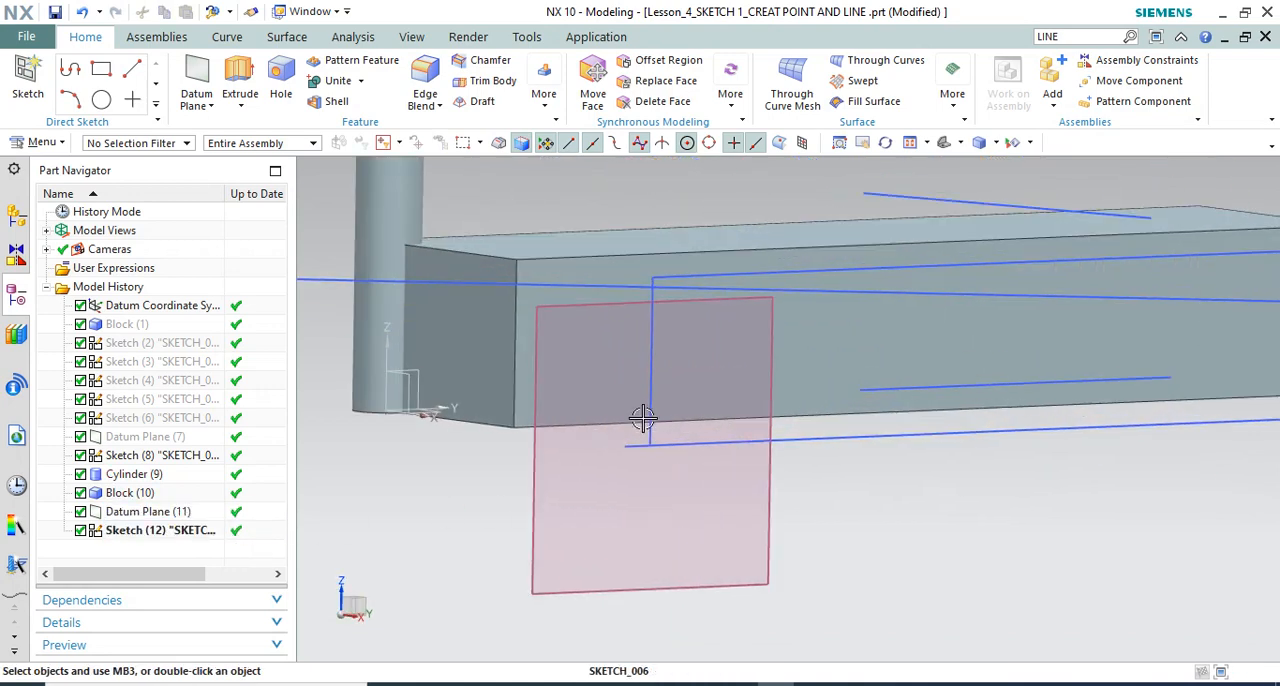
scroll(625, 410, "up", 6)
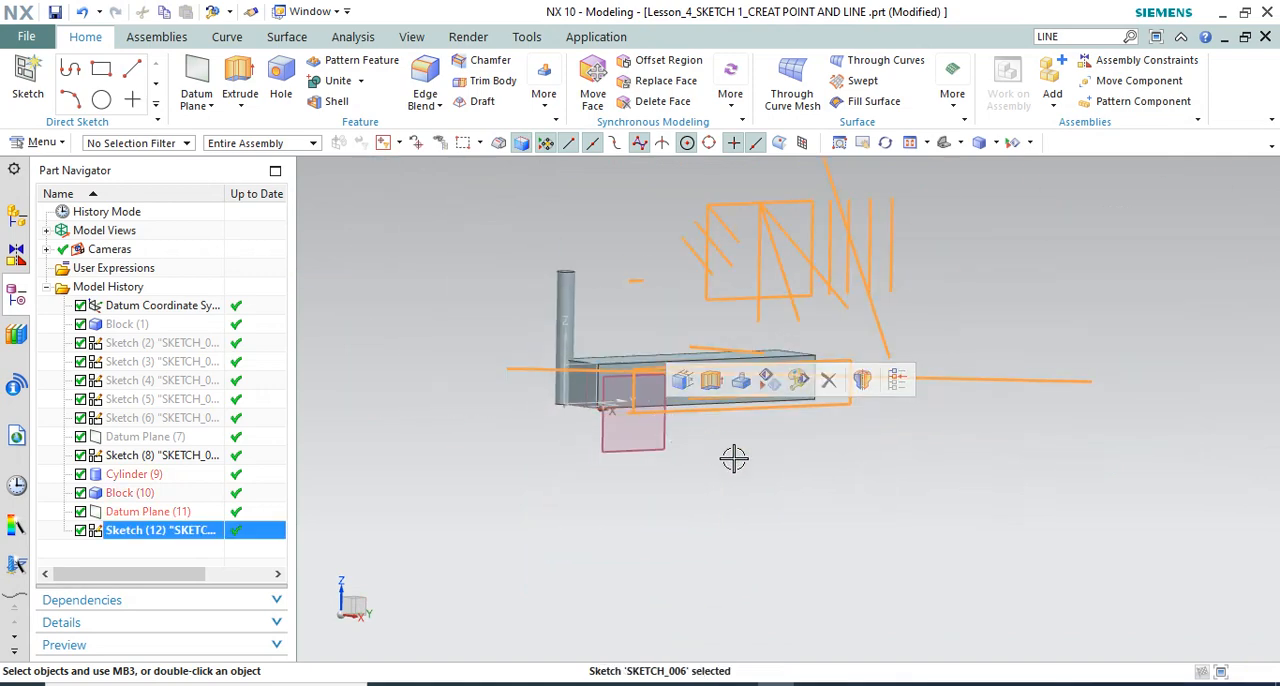
key("Escape")
Reopen the offset-plane sketch and delete the long slanted line and the two short lines around the projected rectangle
left_click(192, 536)
double_click(192, 536)
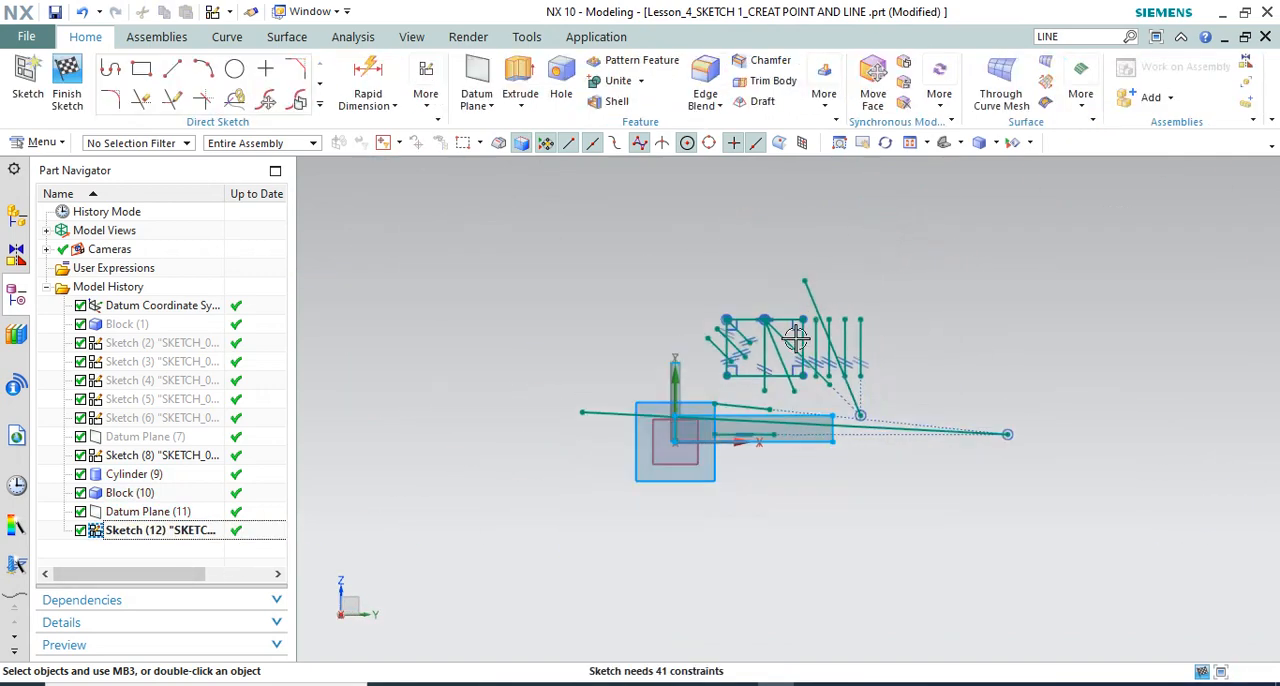
scroll(720, 415, "down", 5)
scroll(720, 415, "up", 4)
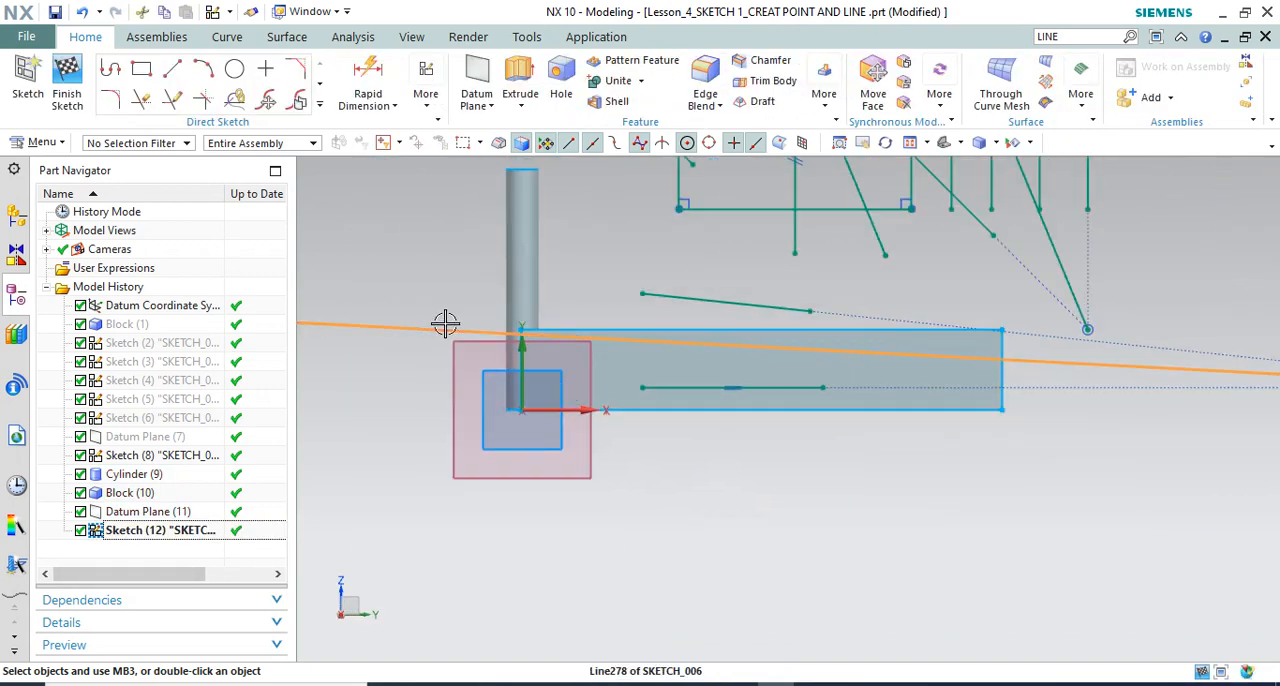
right_click(443, 322)
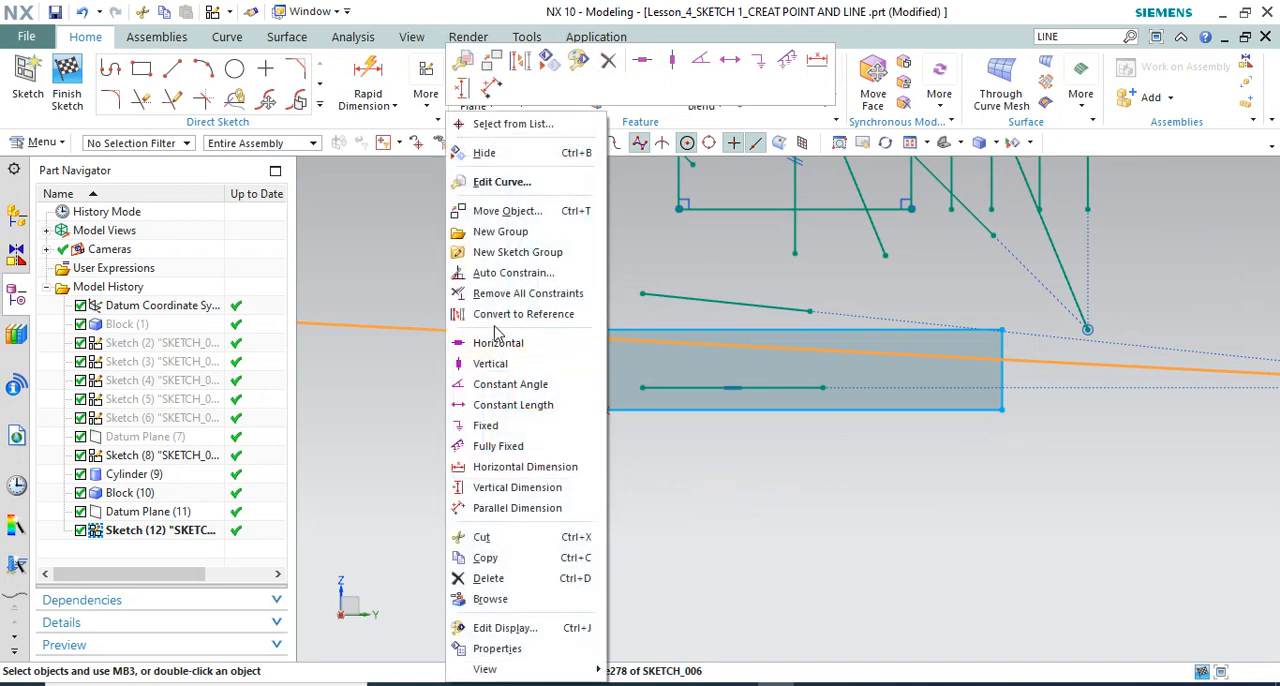
left_click(617, 70)
right_click(724, 346)
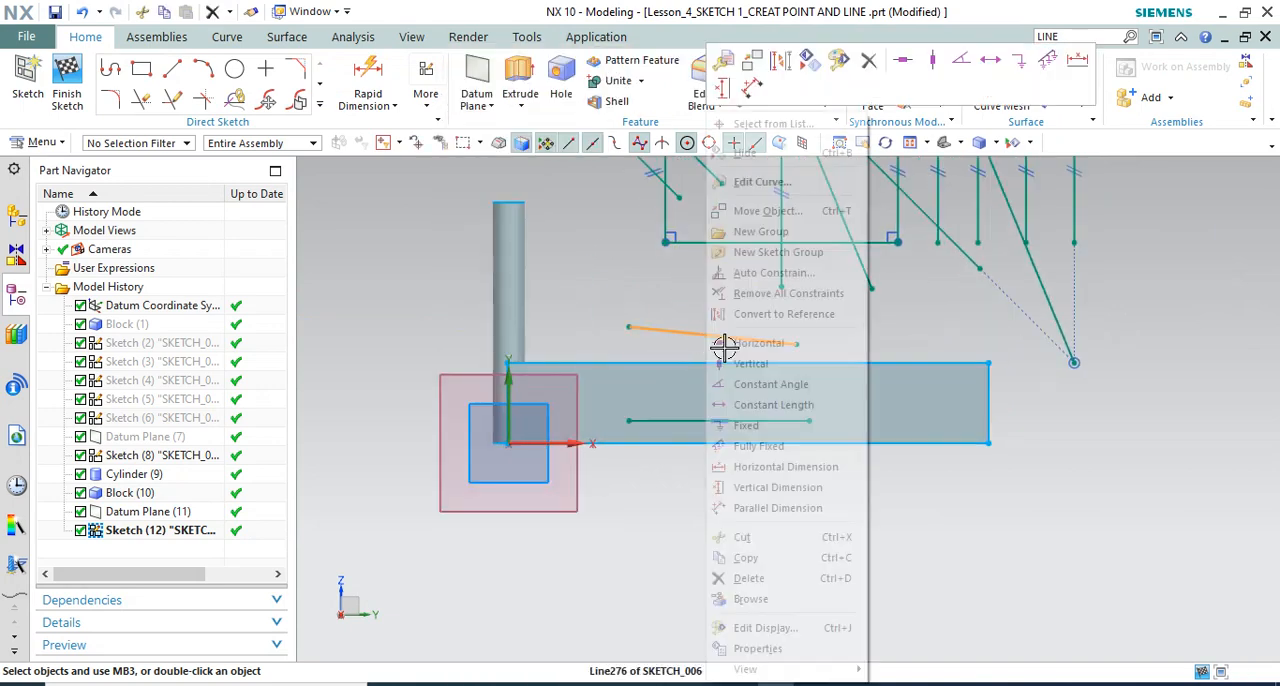
left_click(868, 60)
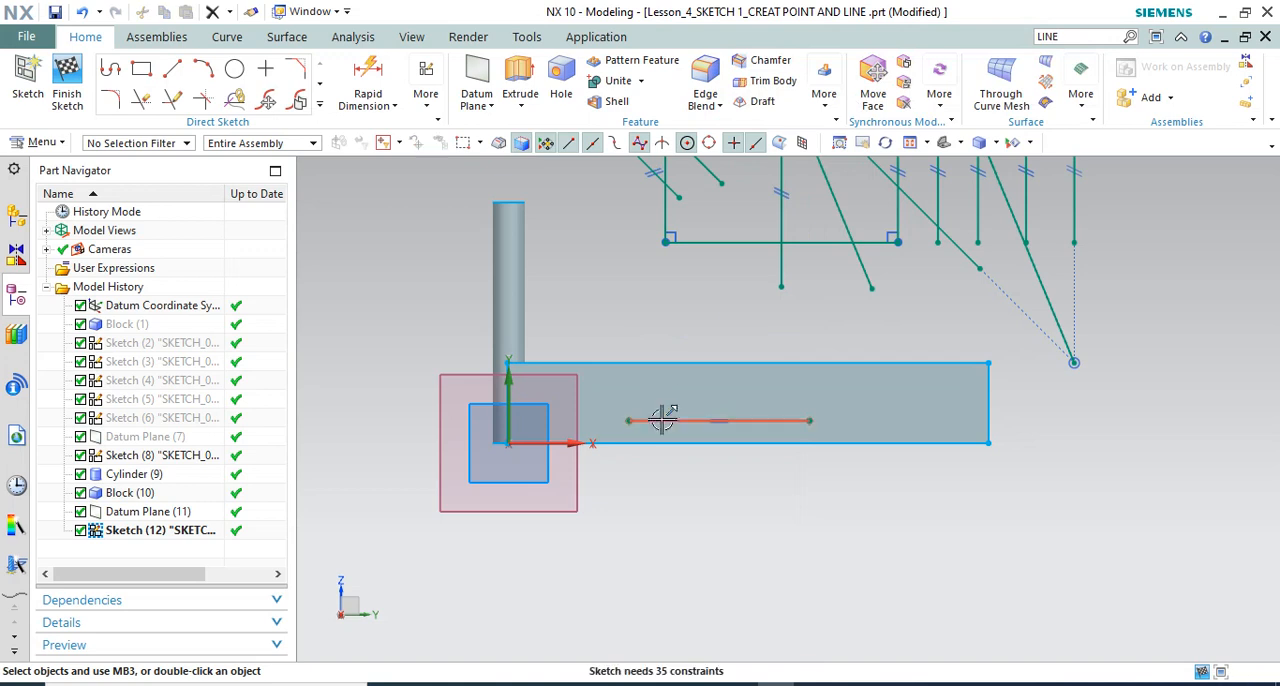
right_click(663, 420)
left_click(824, 576)
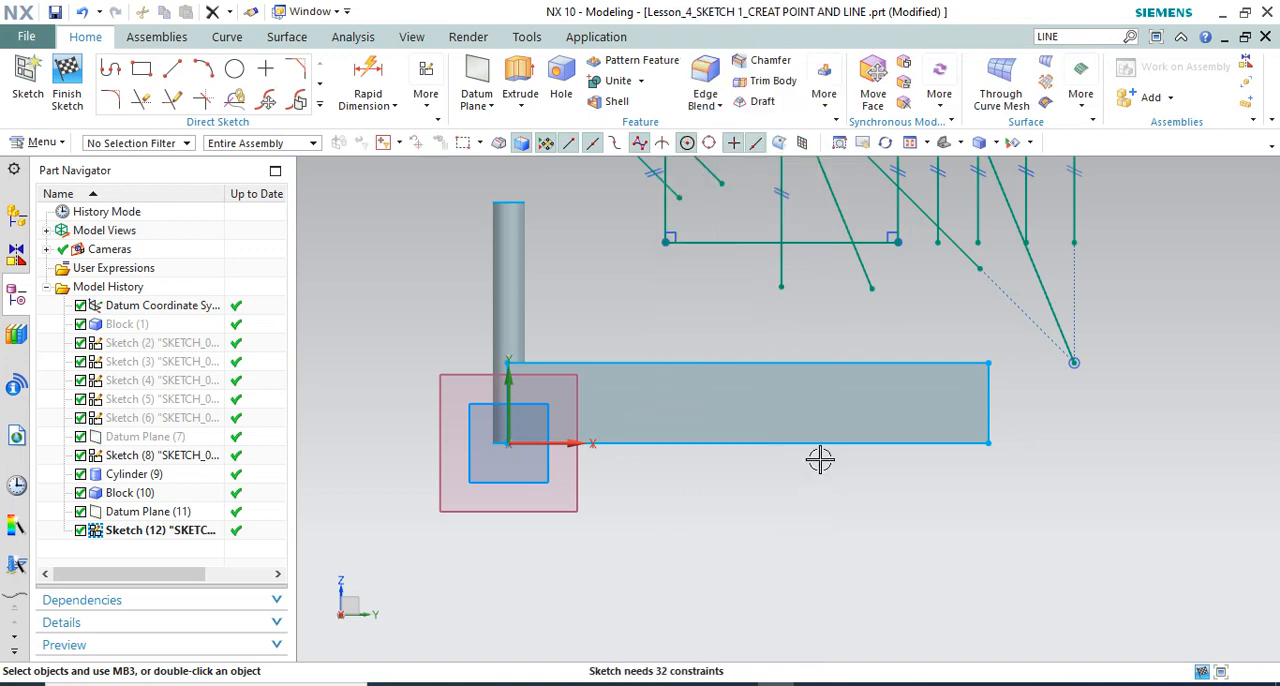
Open the offset-plane sketch in the Sketch Task Environment
mouse_move(820, 457)
middle_mouse_down()
mouse_move(763, 471)
mouse_move(766, 503)
mouse_move(738, 400)
middle_mouse_up()
scroll(738, 400, "up", 2)
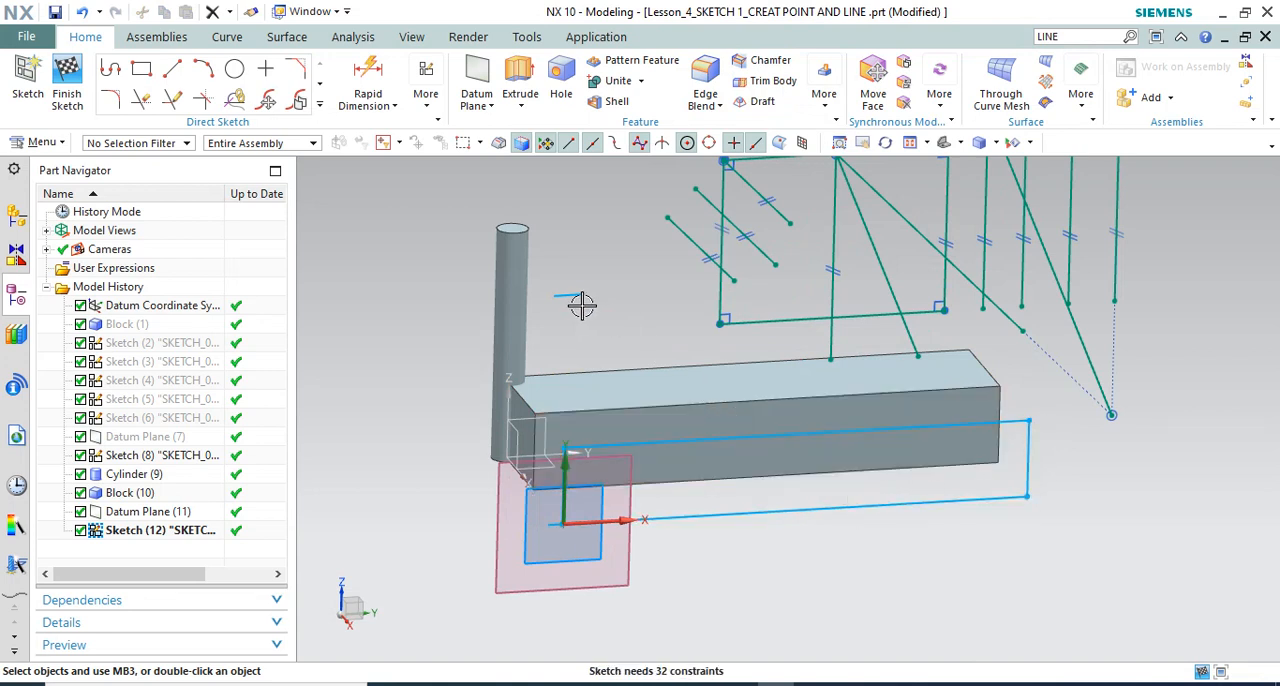
double_click(177, 533)
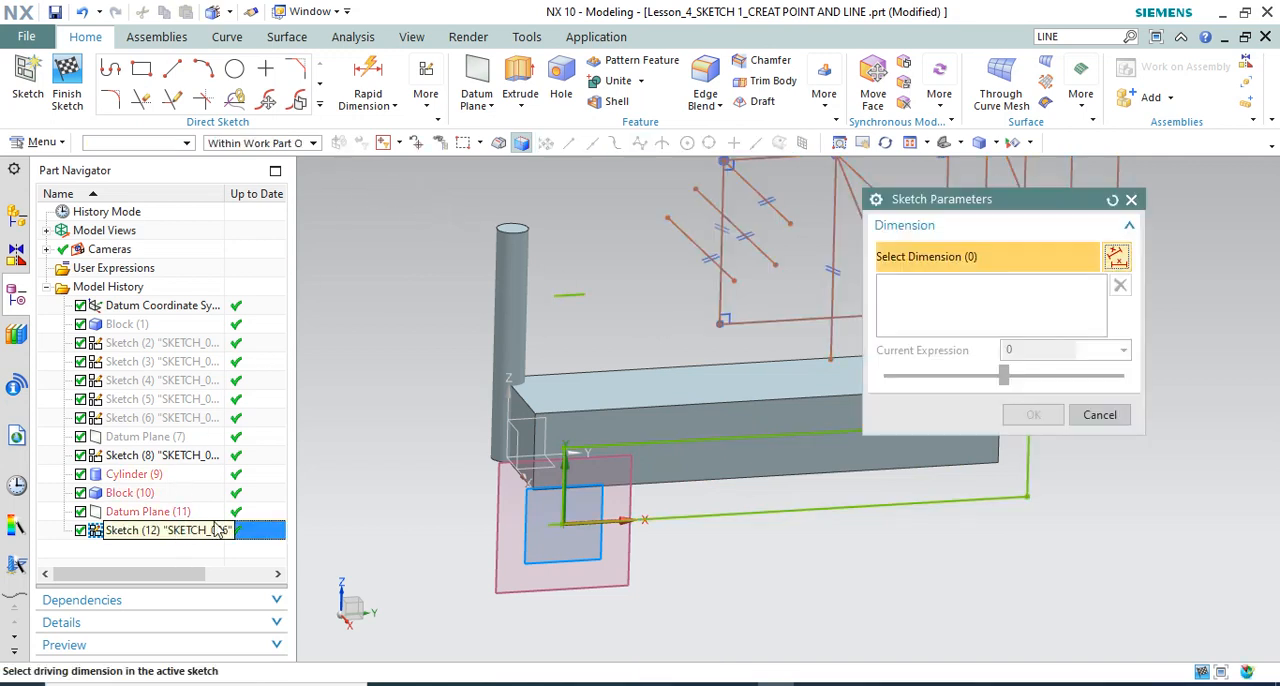
left_click(1099, 415)
left_click(426, 94)
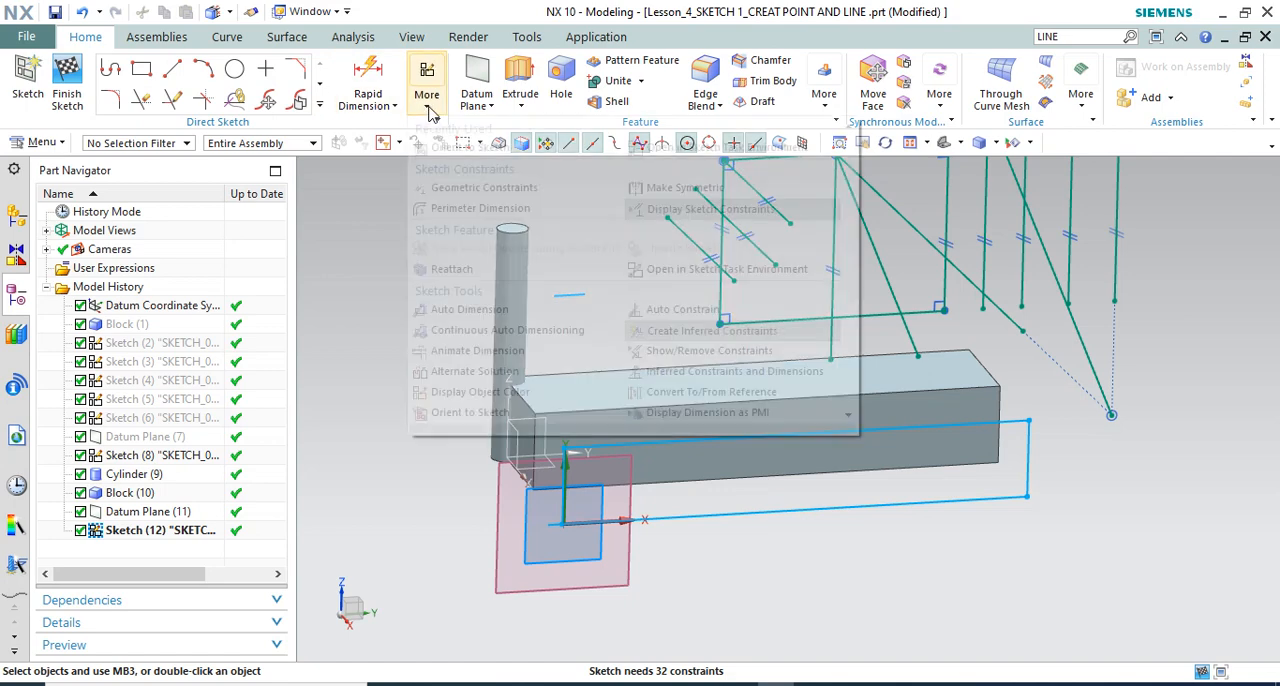
left_click(683, 152)
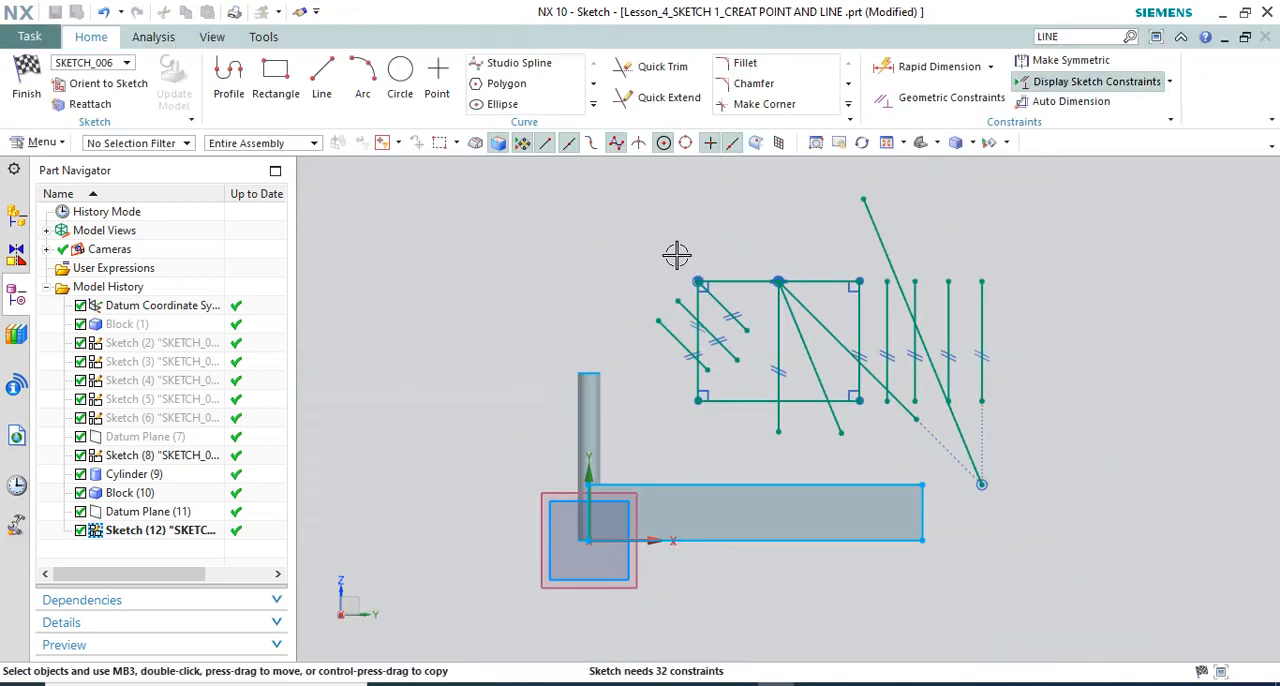
Try to create an Intersection Point between the circular edge at the cylinder's free end and the sketch plane
left_click(592, 108)
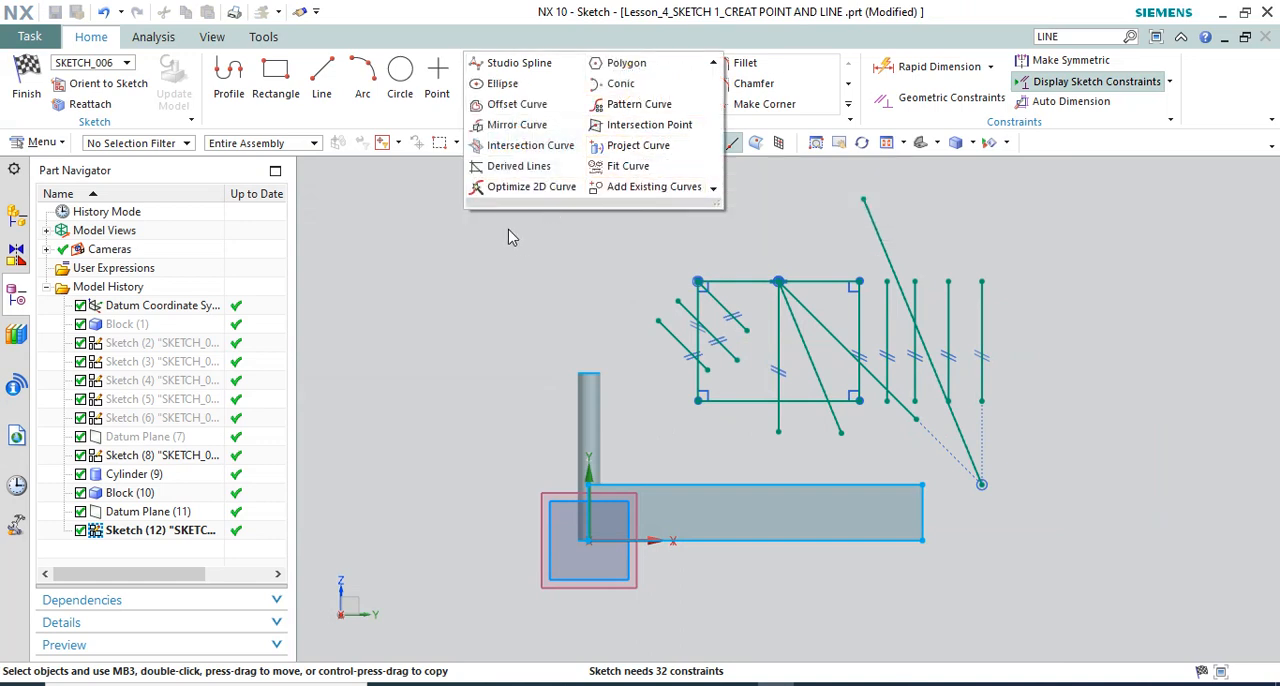
left_click(641, 131)
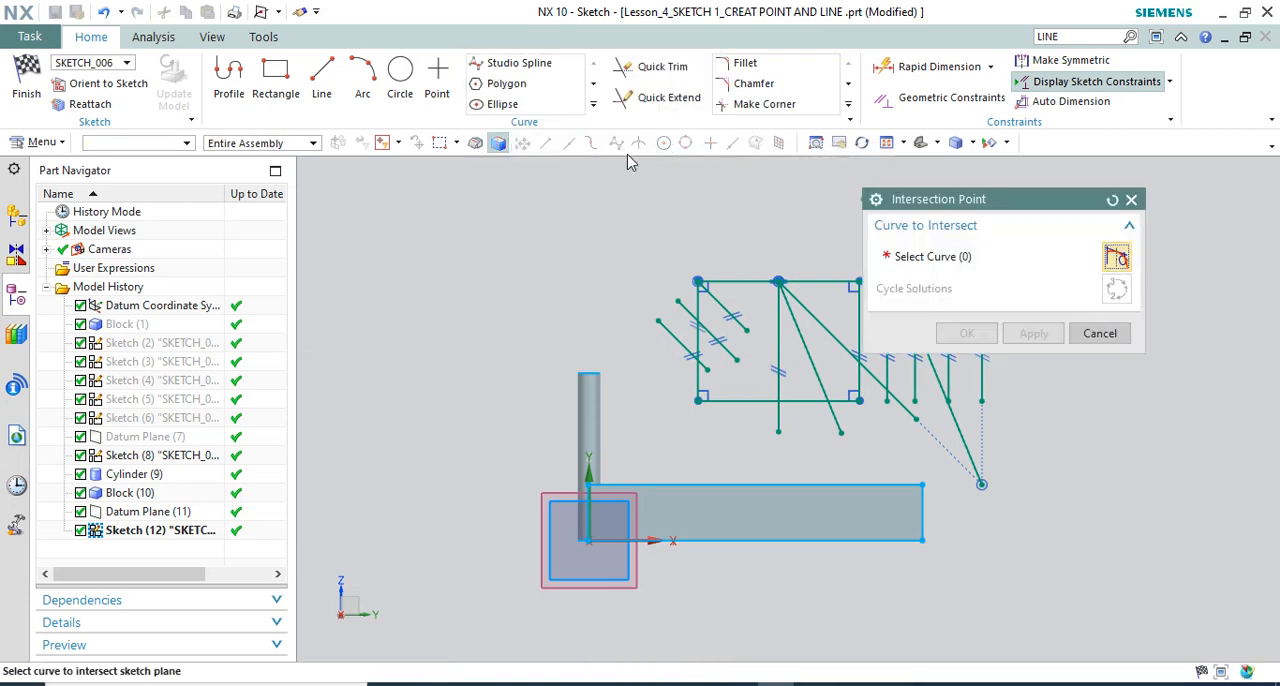
scroll(584, 236, "down", 1)
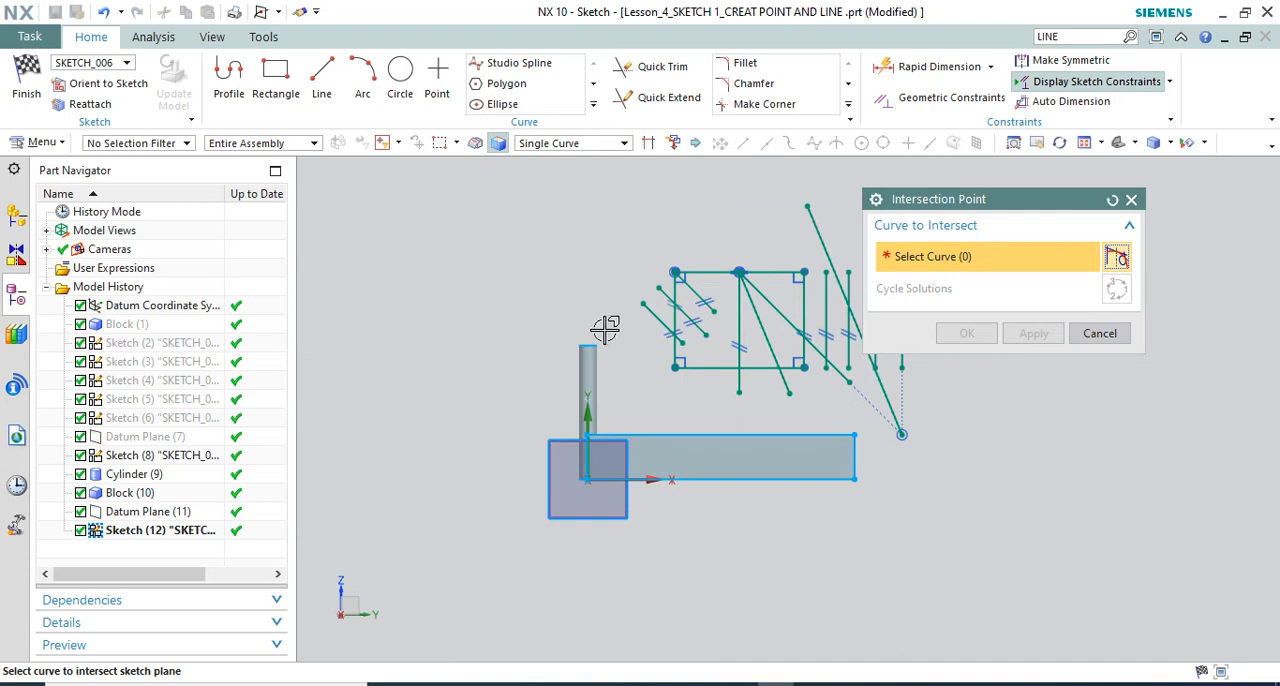
middle_click_drag(605, 330, 621, 345)
scroll(621, 361, "up", 2)
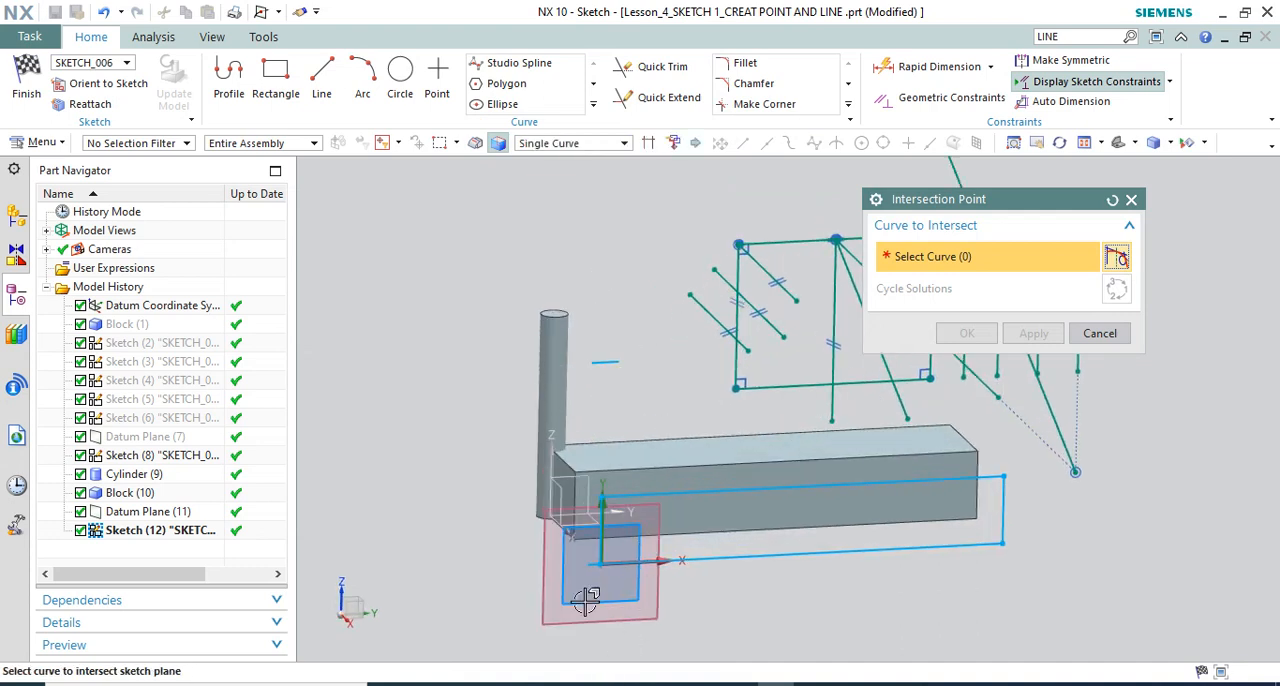
scroll(586, 600, "up", 3)
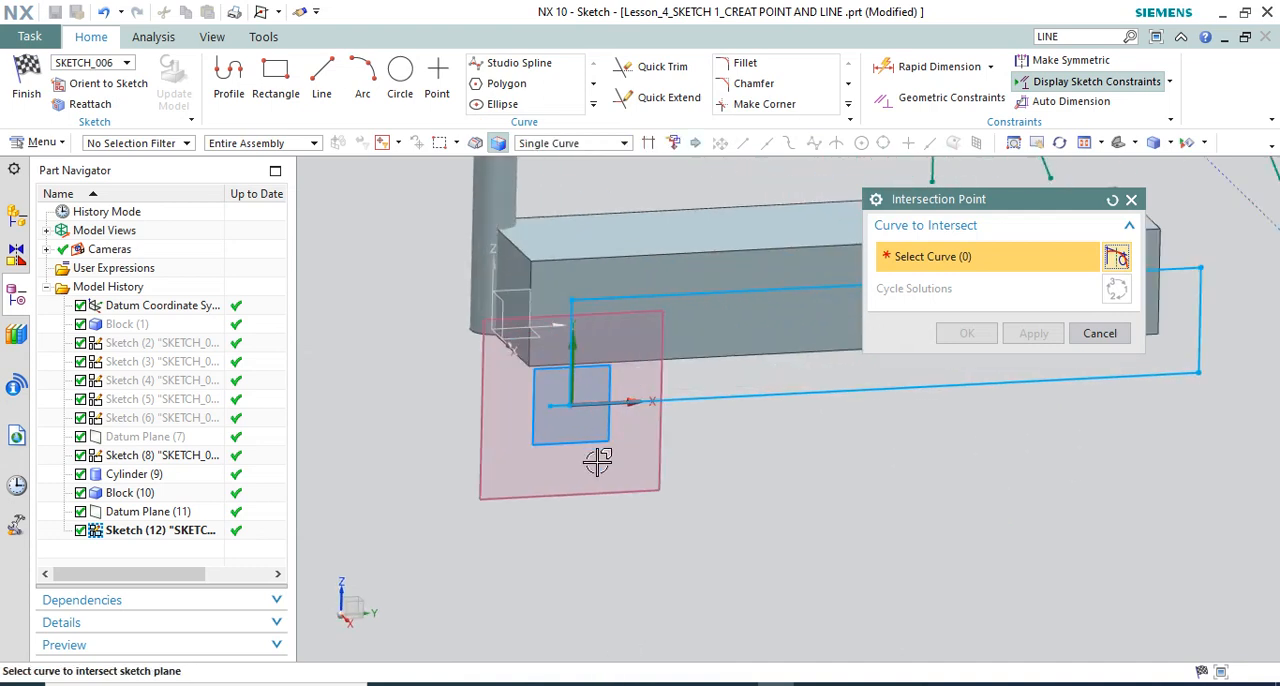
scroll(551, 505, "down", 2)
scroll(538, 272, "up", 2)
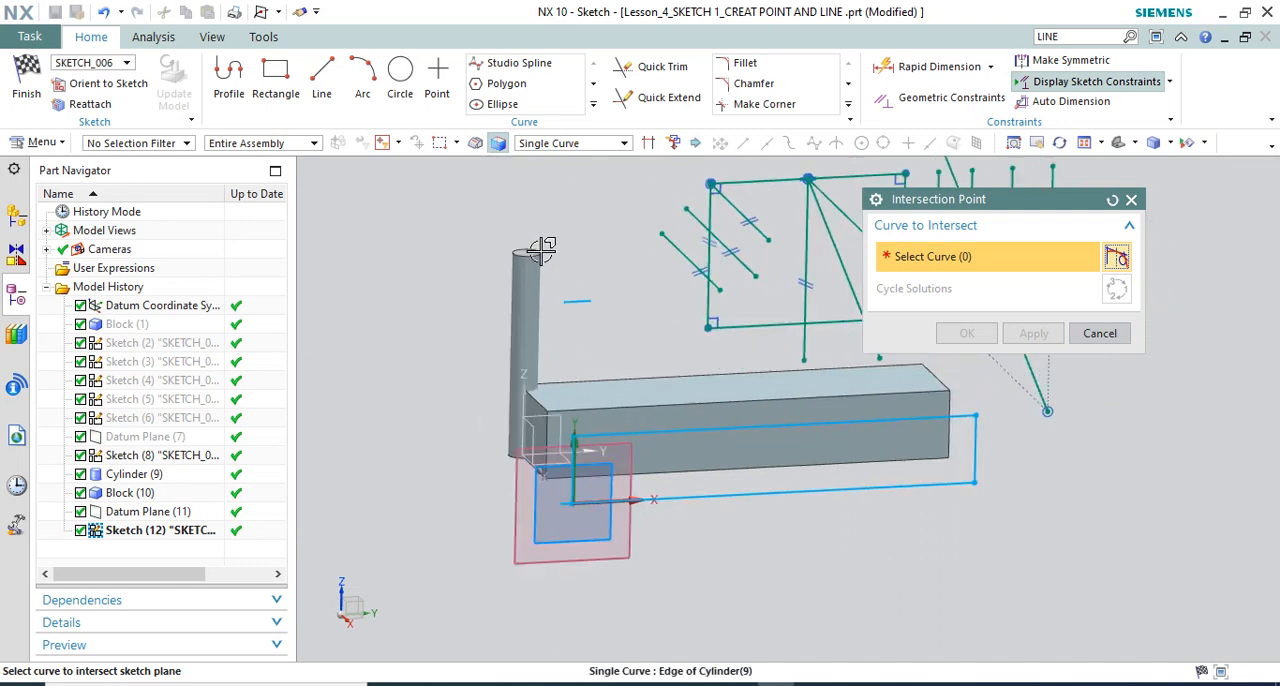
left_click(524, 247)
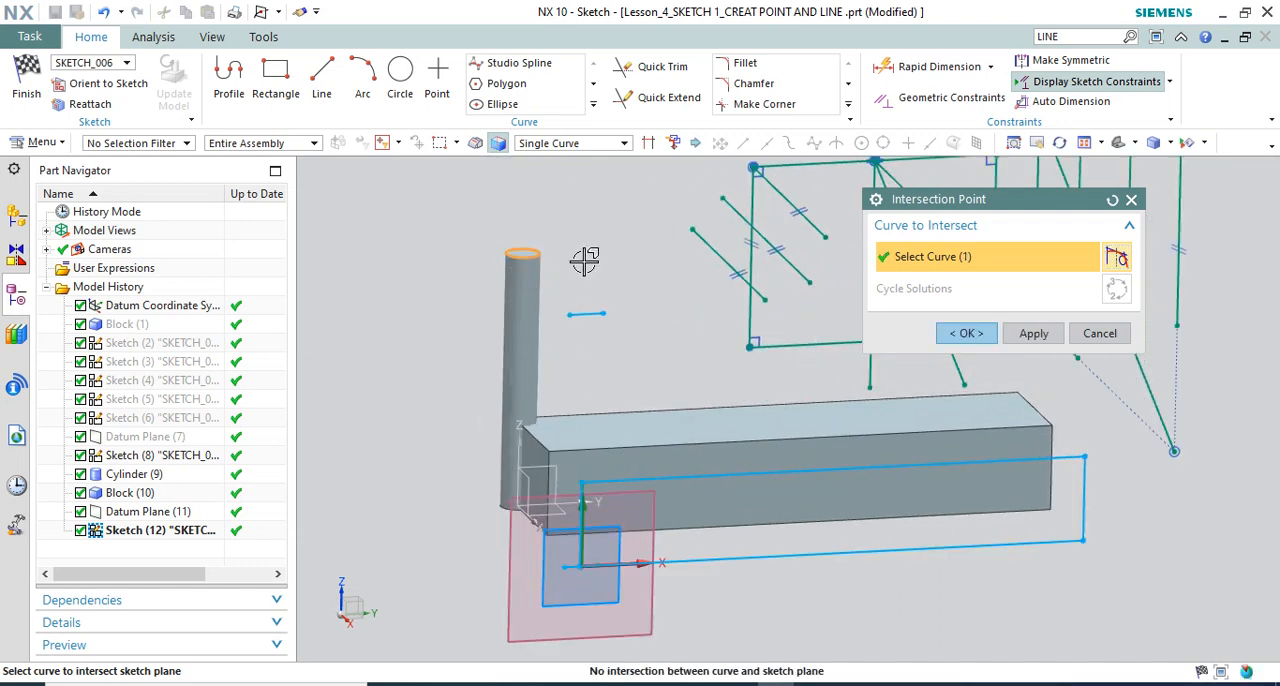
left_click(966, 333)
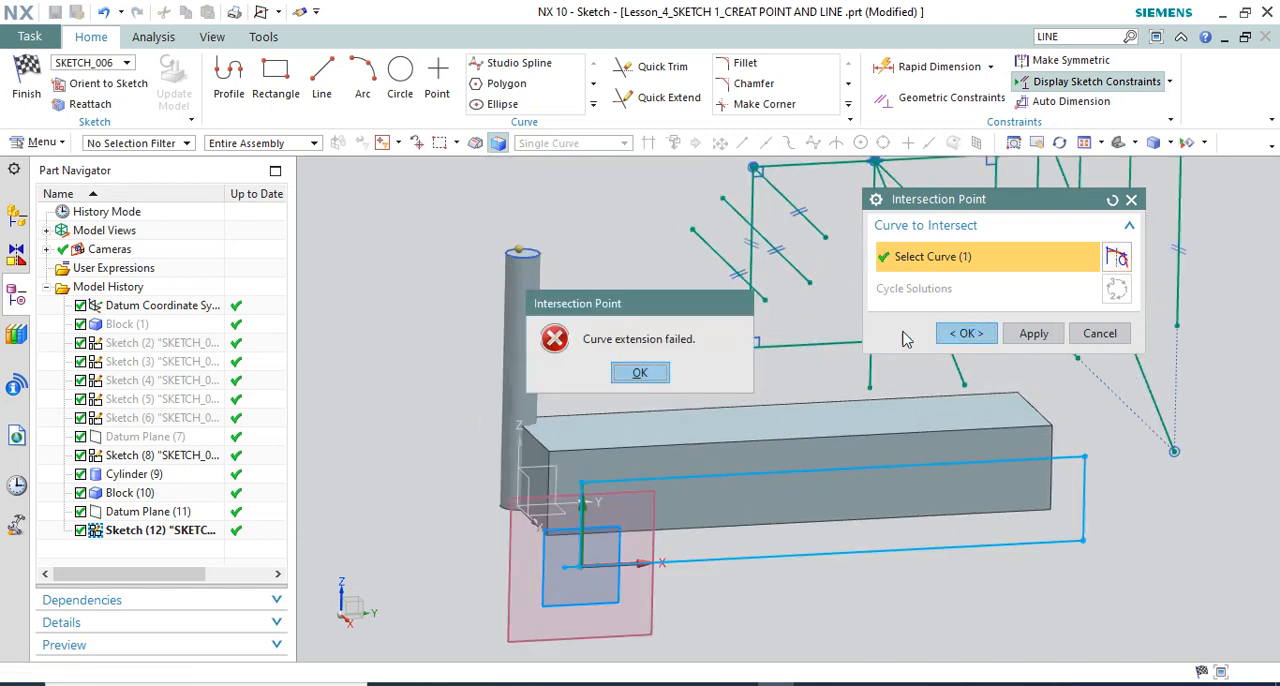
left_click(640, 373)
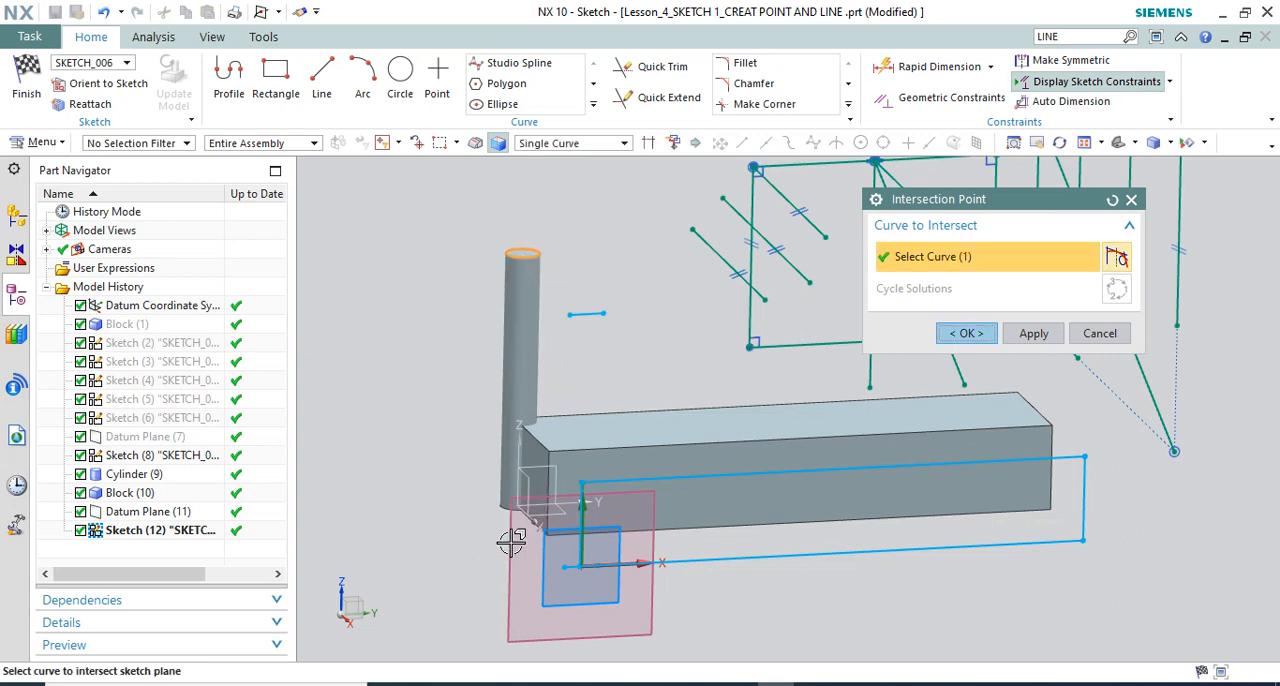
scroll(554, 334, "down", 3)
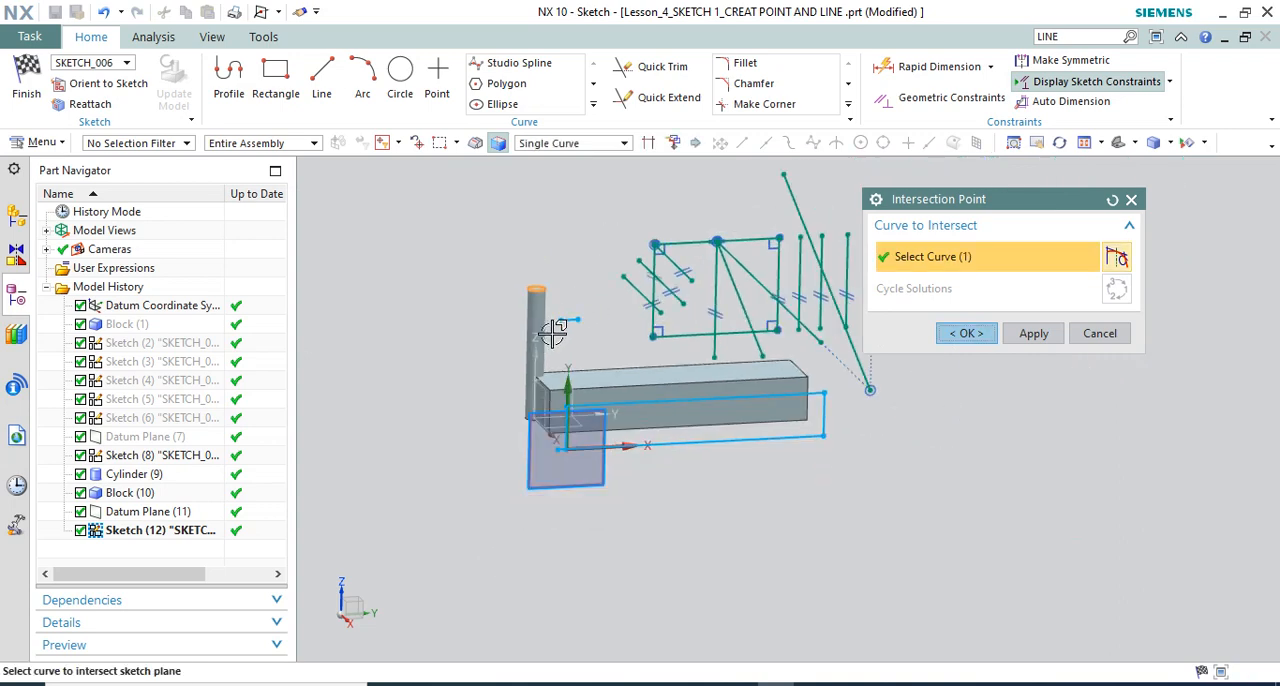
mouse_move(640, 312)
middle_mouse_down()
mouse_move(671, 338)
mouse_move(622, 269)
mouse_move(649, 220)
mouse_move(641, 228)
mouse_move(677, 209)
mouse_move(657, 233)
mouse_move(716, 260)
middle_mouse_up()
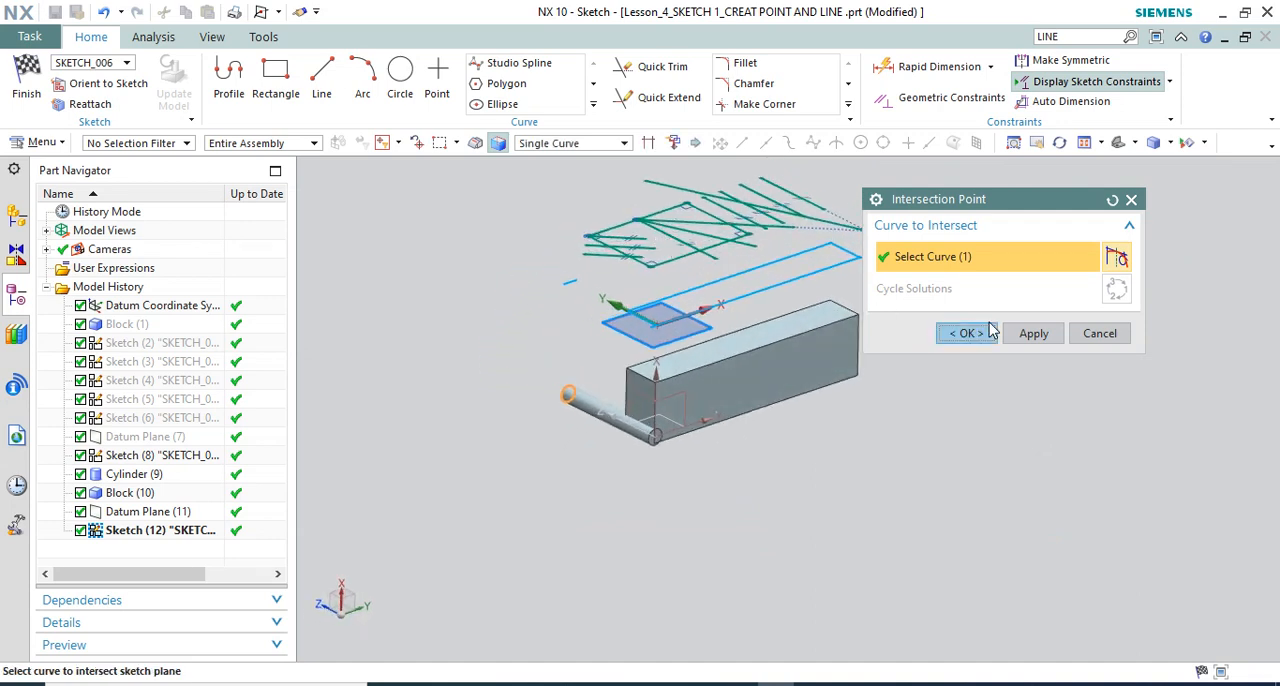
left_click(1101, 333)
Try to create an Intersection Curve between the cylinder's free end face and the sketch plane
left_click(595, 105)
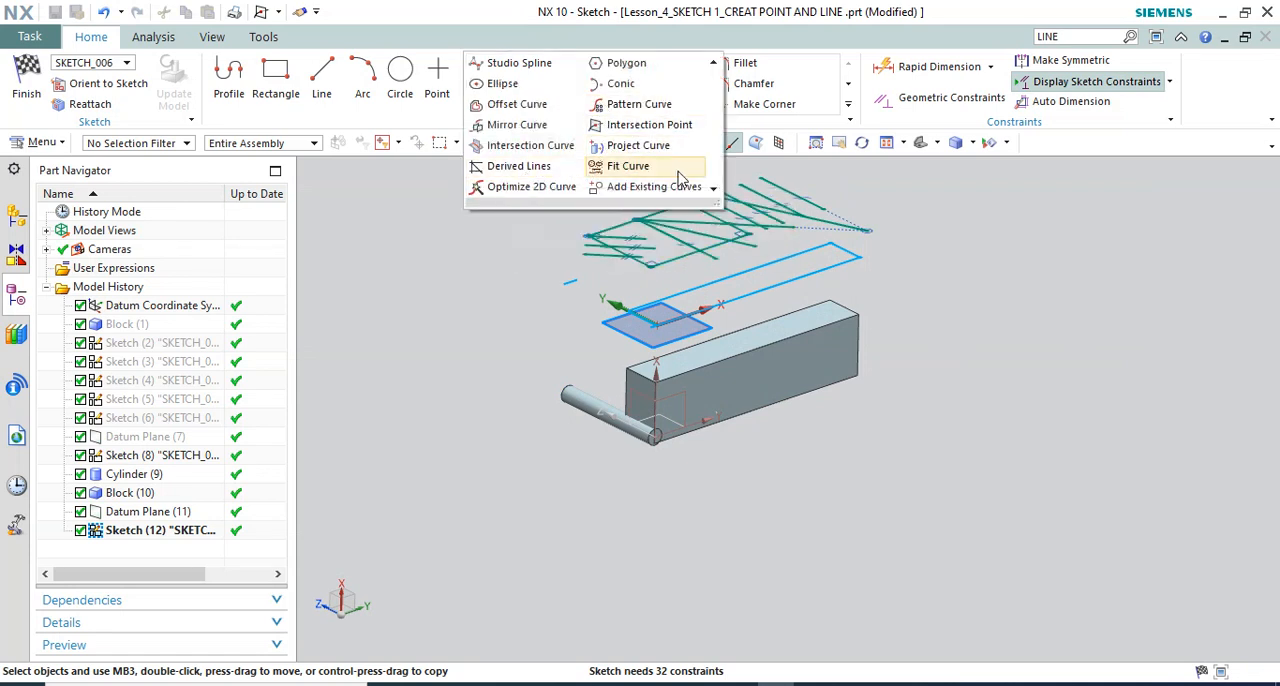
left_click(528, 146)
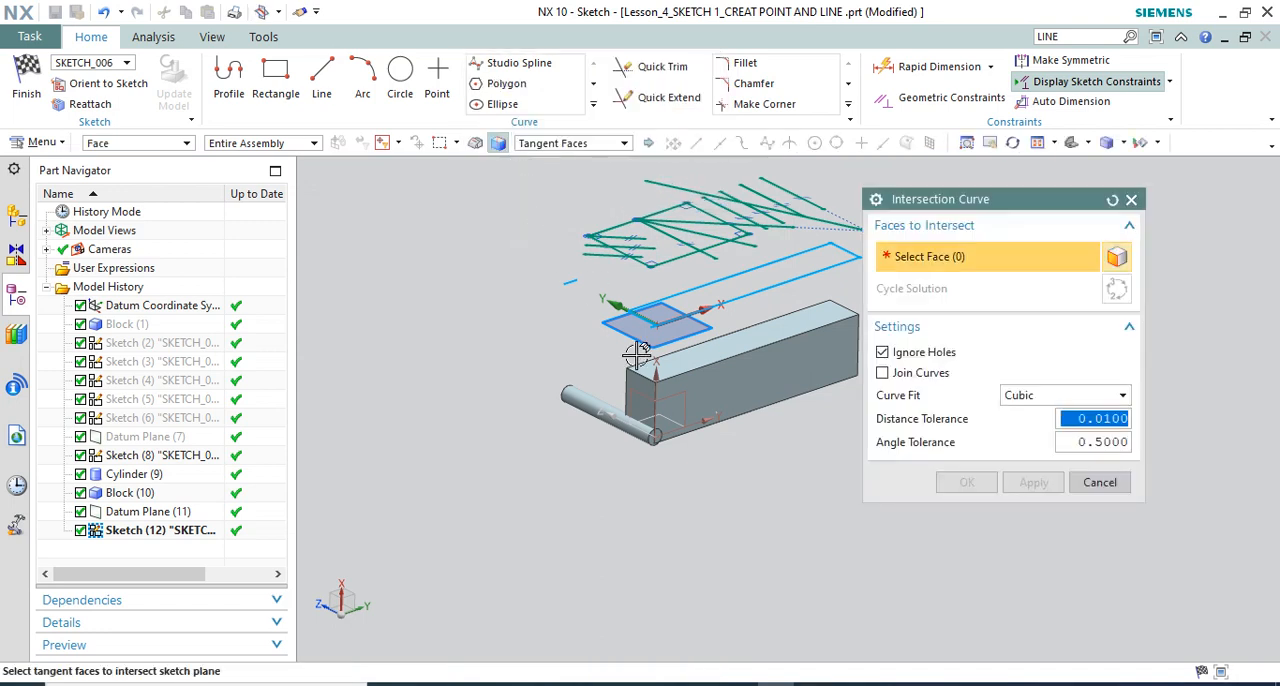
scroll(637, 356, "down", 2)
left_click(545, 396)
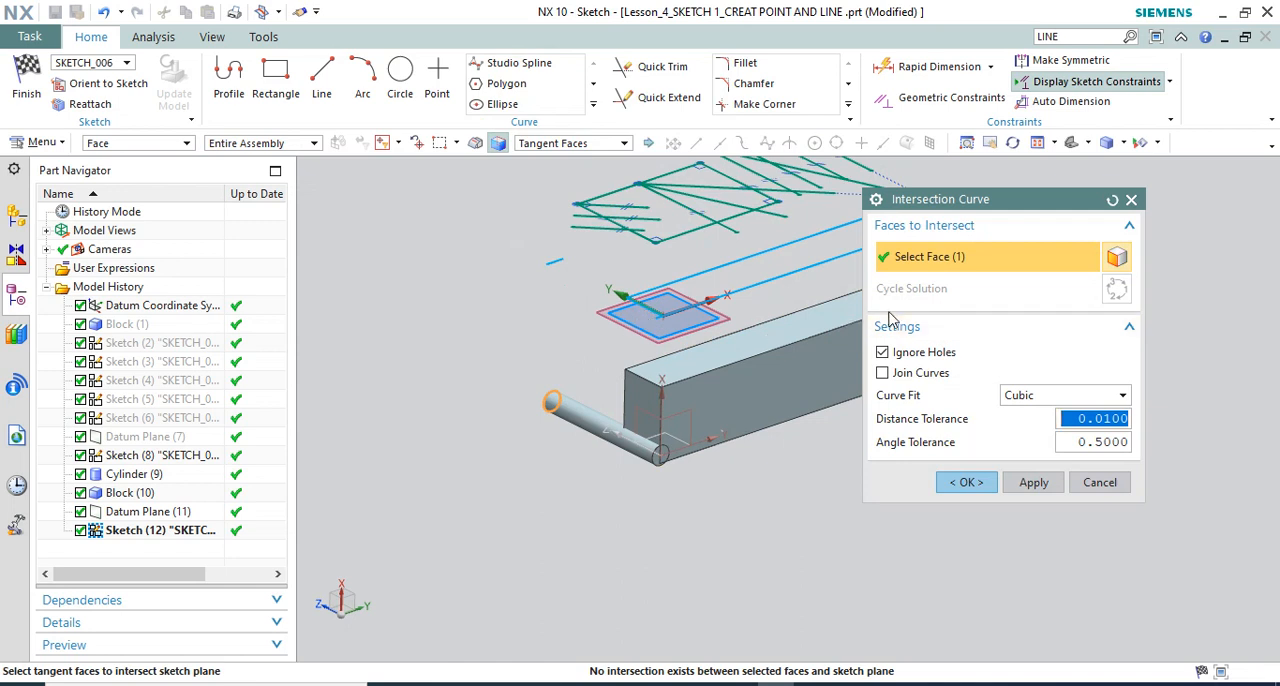
left_click(970, 482)
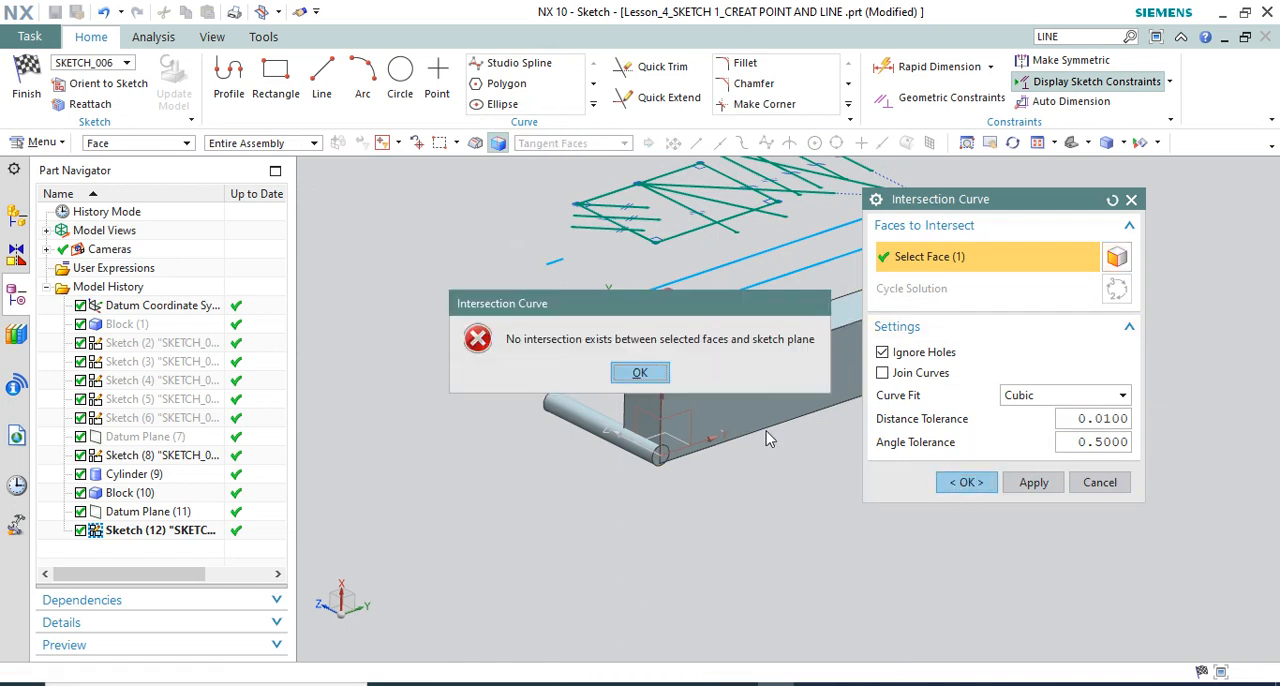
left_click(640, 373)
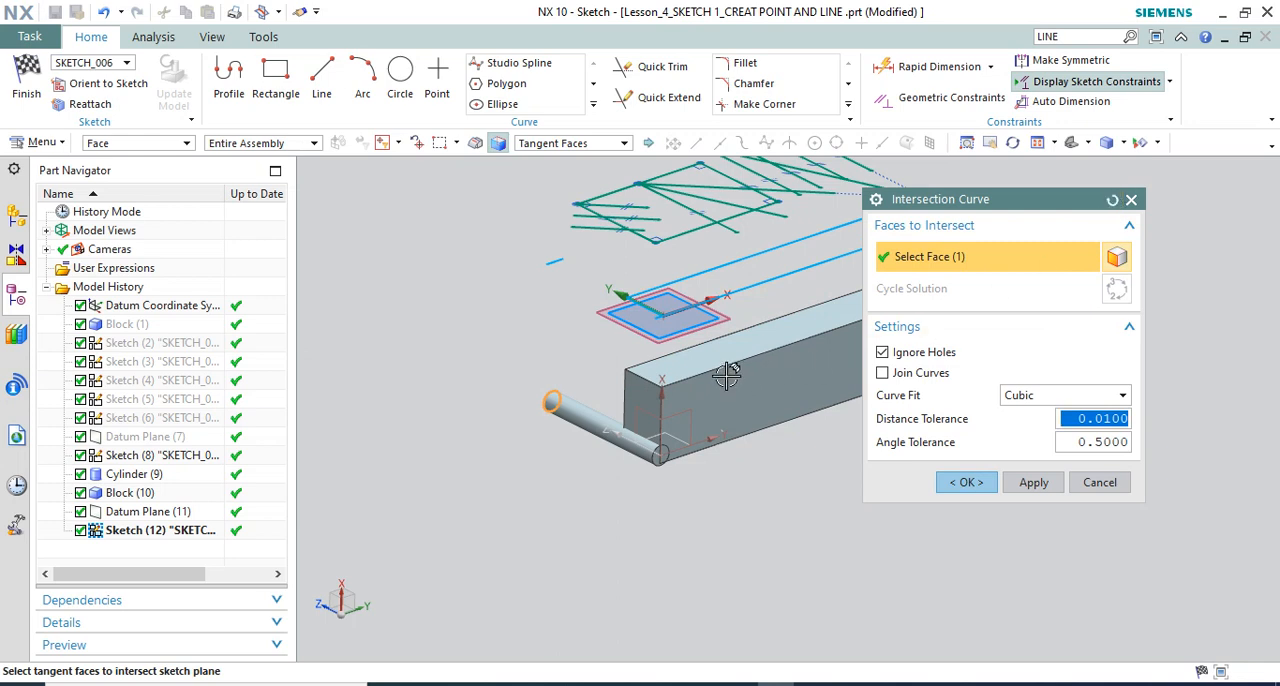
key("Escape")
Try to create an Intersection Curve between the block's long front side face and the sketch plane
left_click(596, 107)
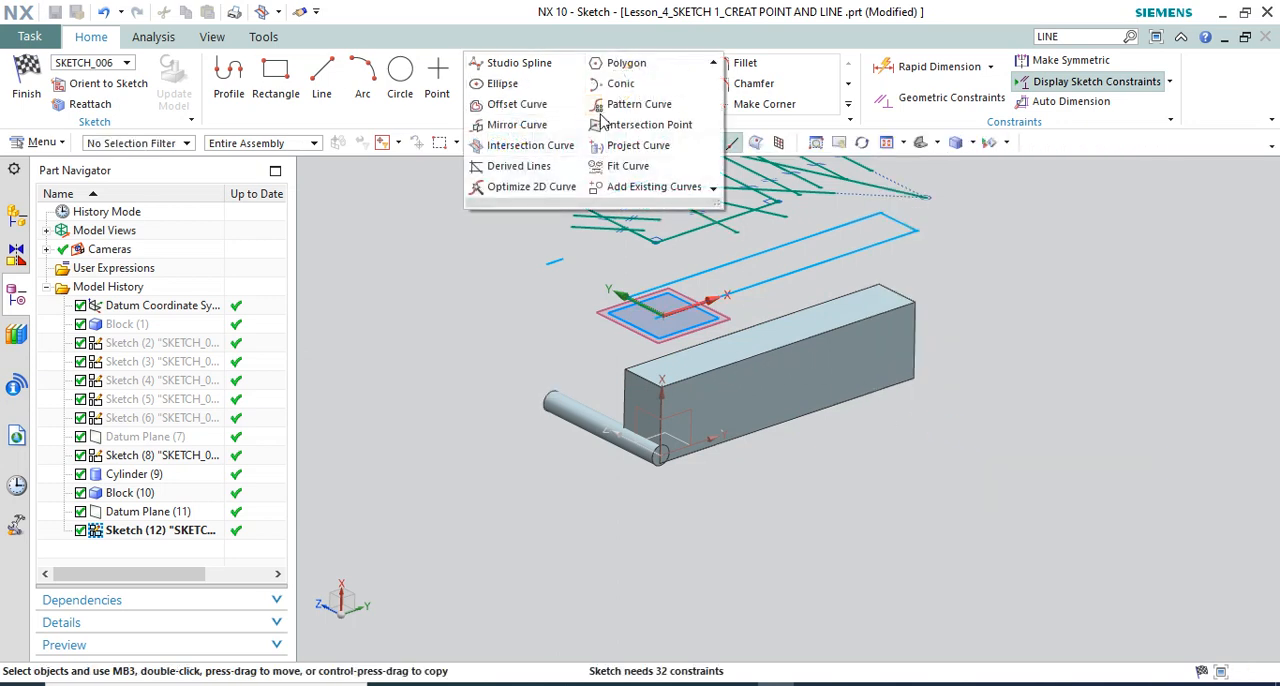
left_click(541, 152)
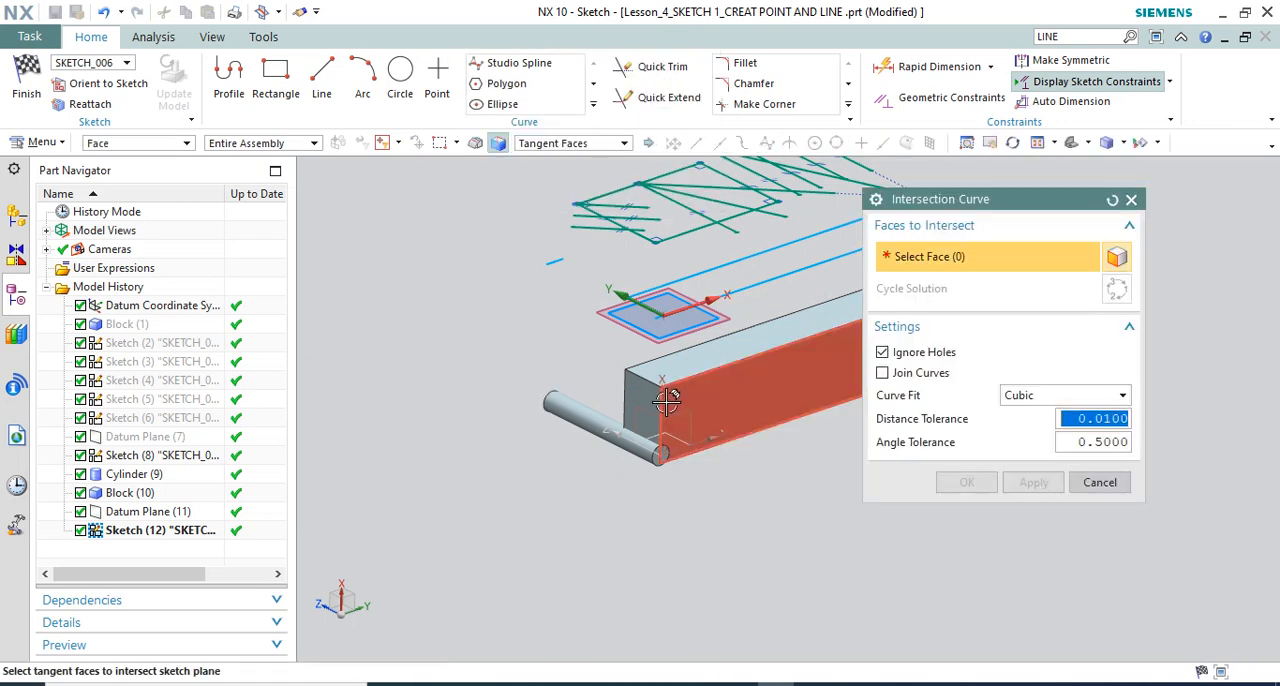
left_click(681, 381)
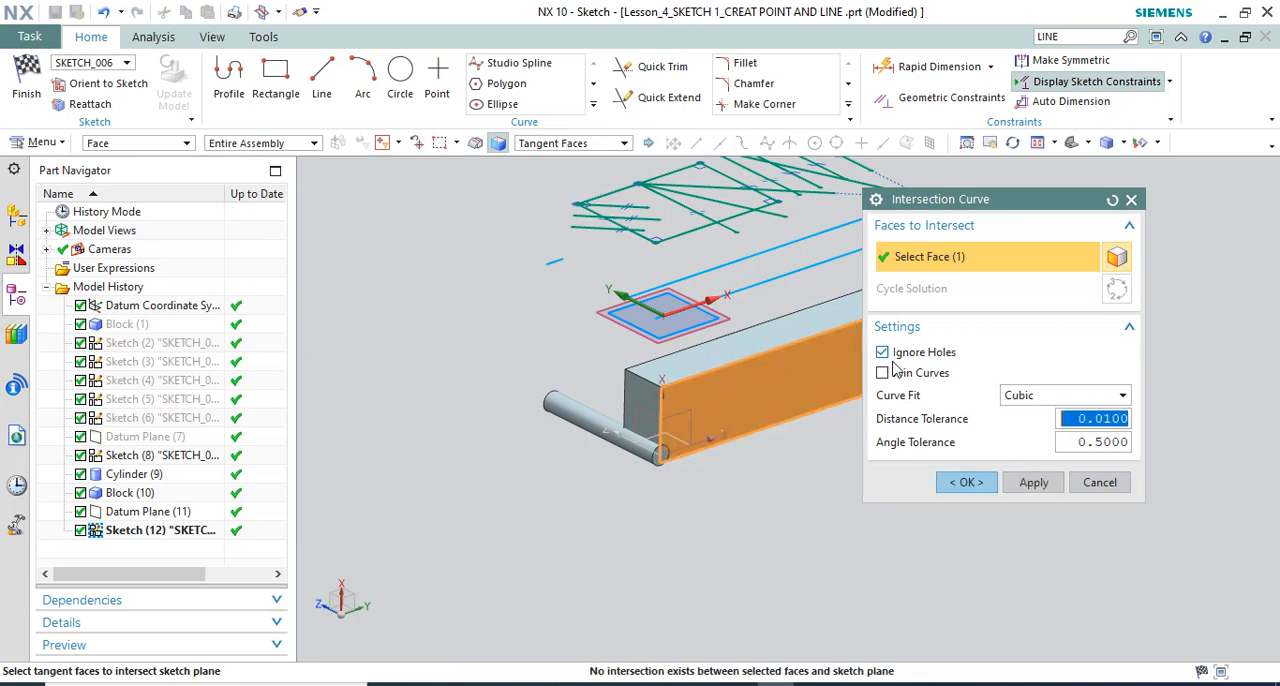
left_click(968, 482)
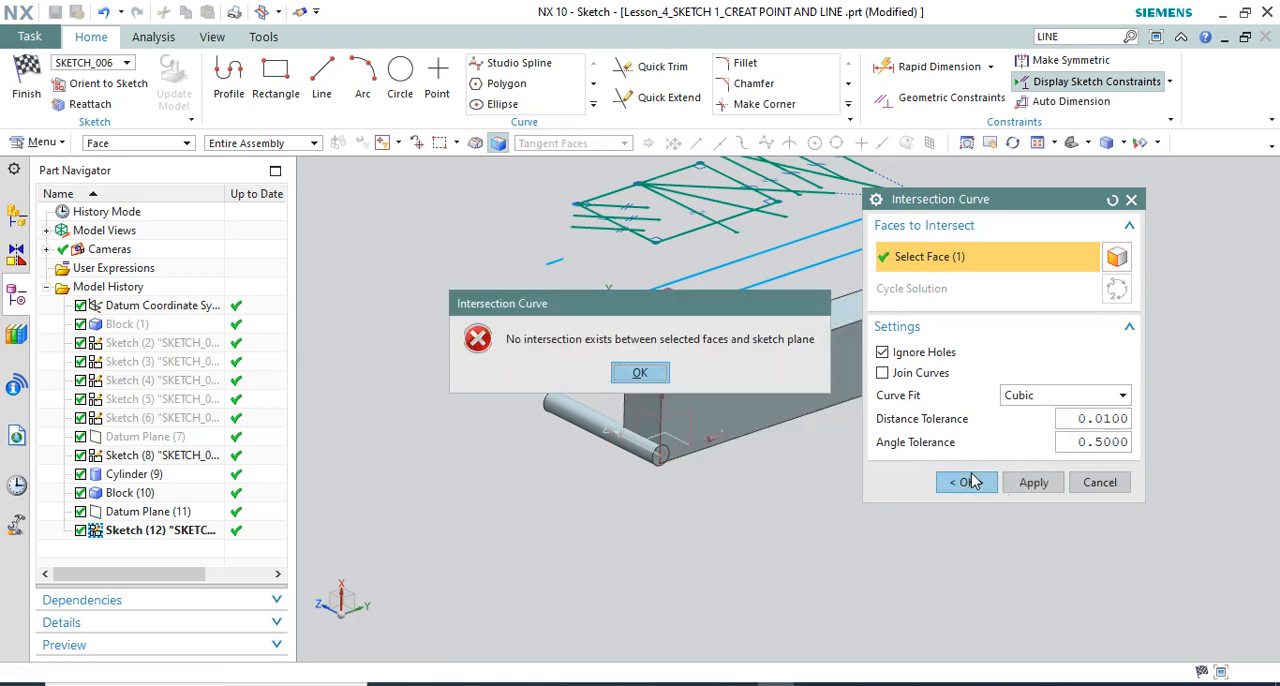
left_click(640, 373)
left_click(1033, 482)
key("Escape")
key("Escape")
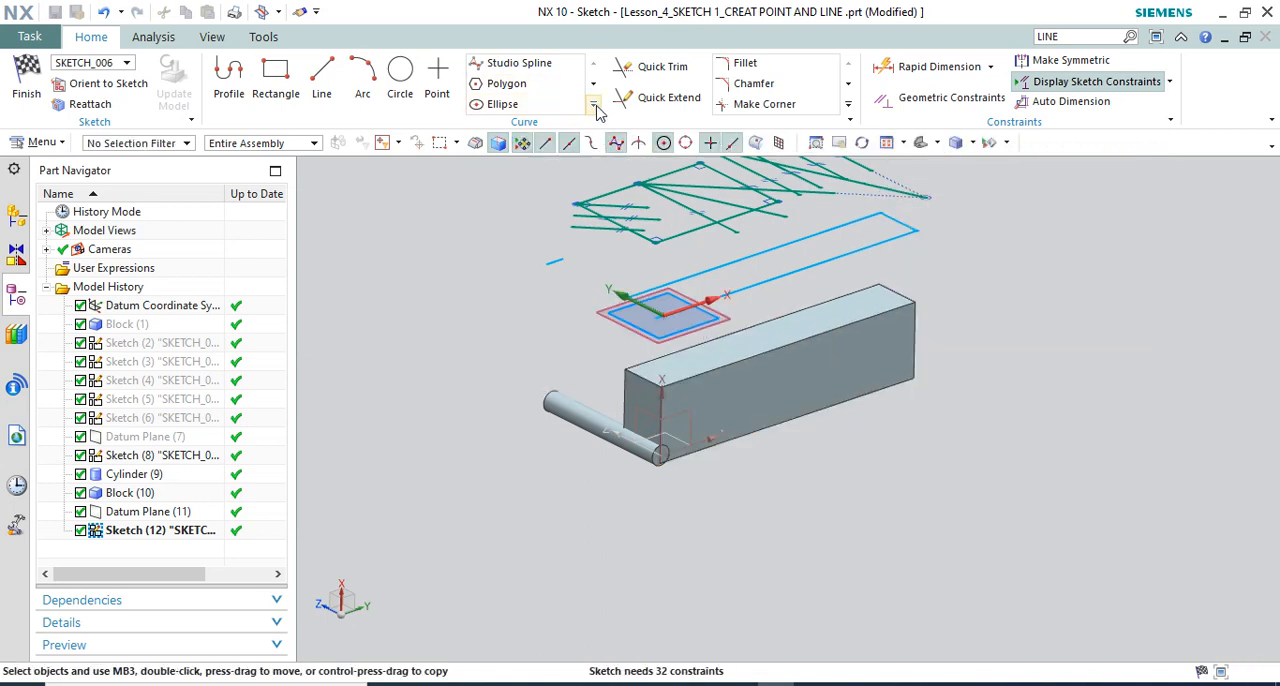
Try to create an Intersection Curve from the block's face that is parallel to the sketch plane and nearest to it
left_click(594, 107)
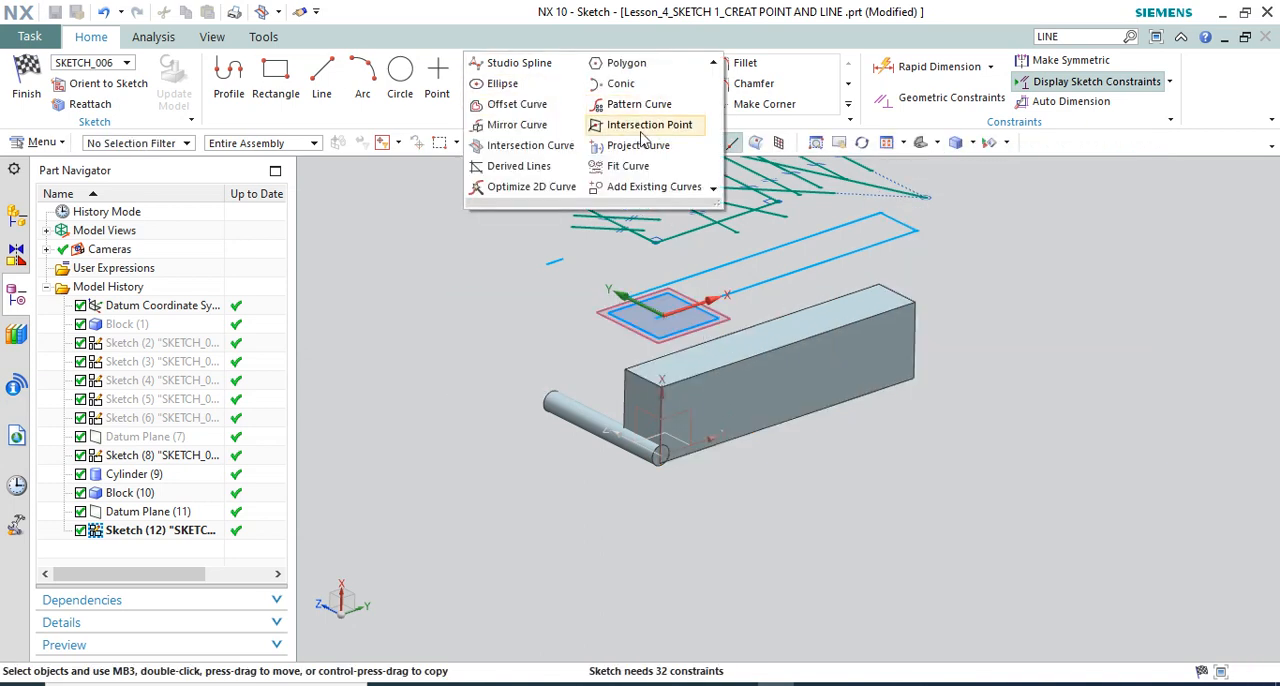
left_click(551, 147)
scroll(670, 370, "up", 2)
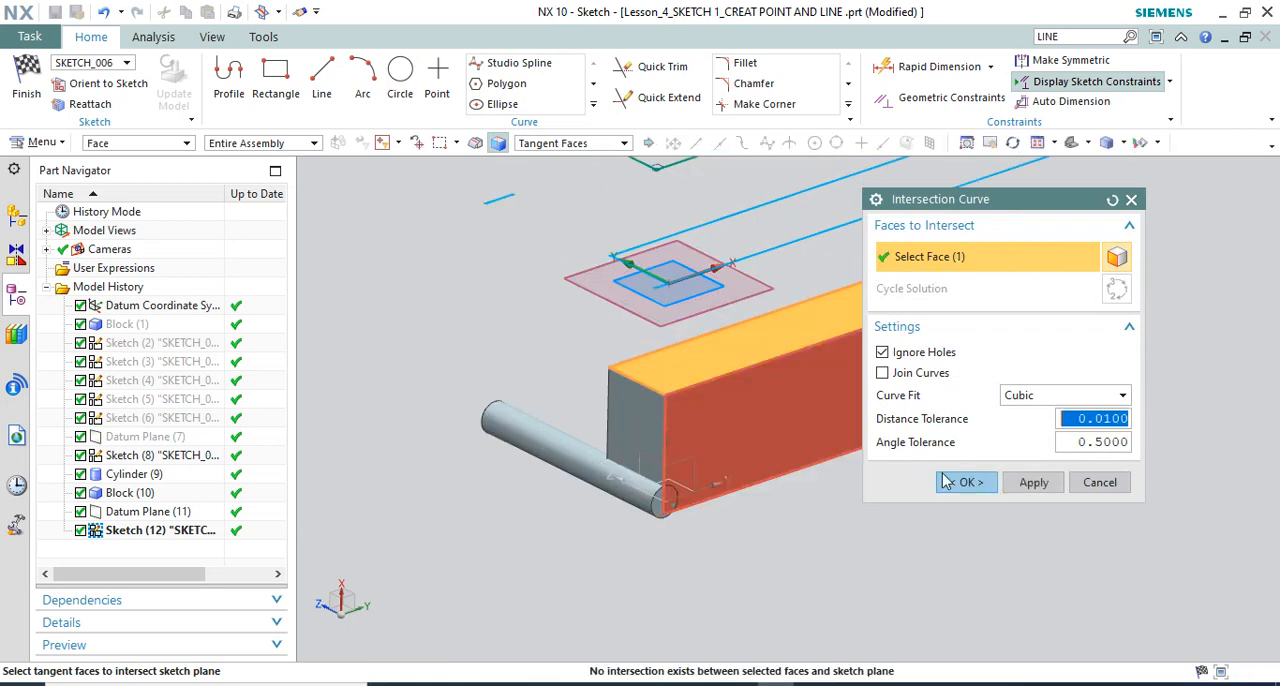
left_click(963, 483)
left_click(641, 373)
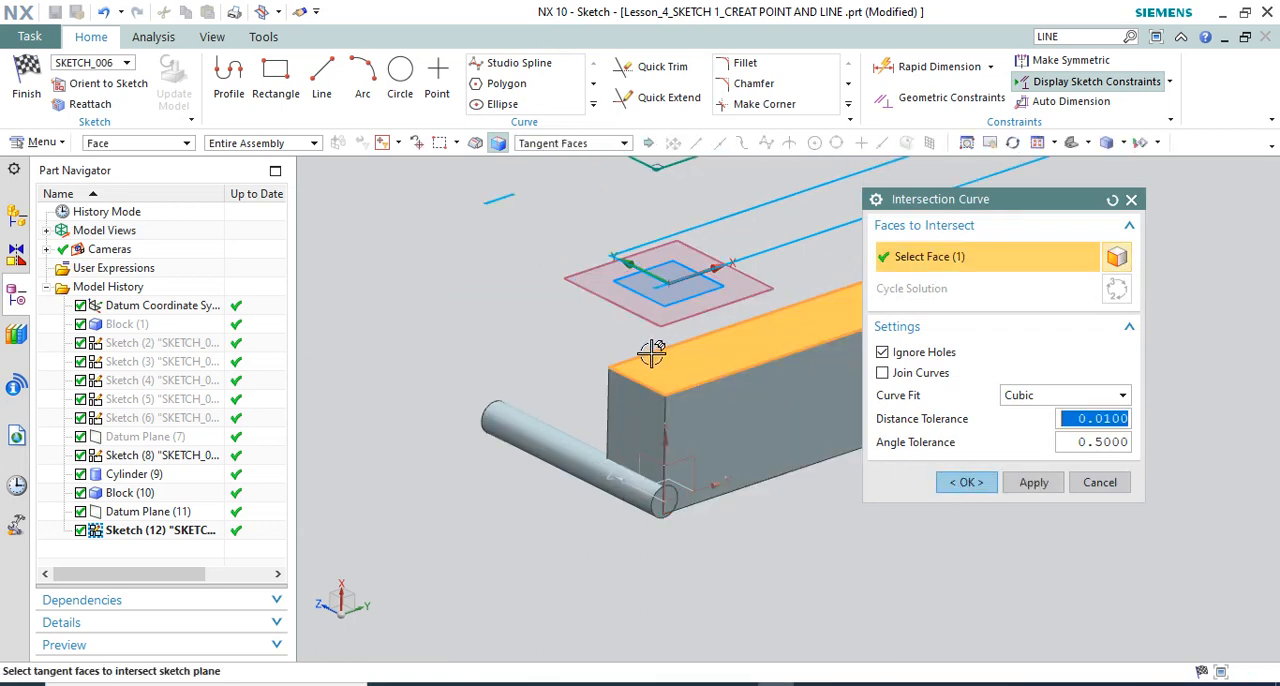
Swap the selected face for the block's long rear side face and try the Intersection Curve with it
scroll(651, 355, "down", 1)
left_click(659, 373, "shift")
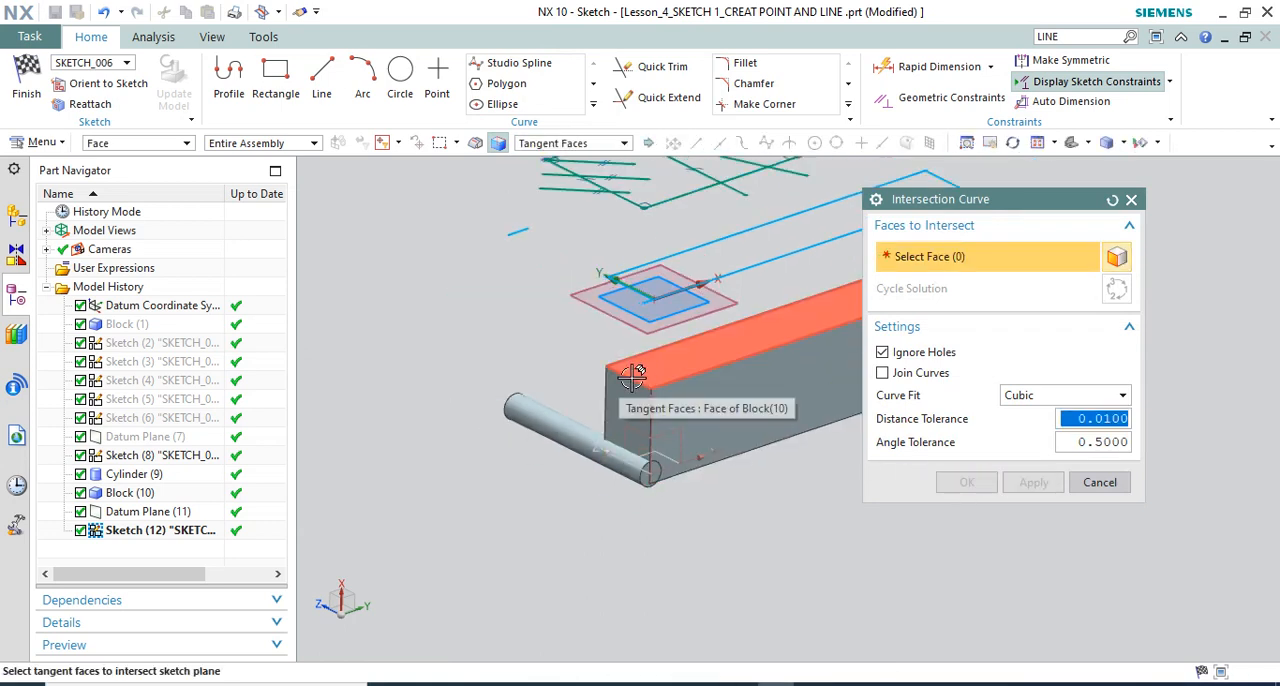
left_click(592, 377)
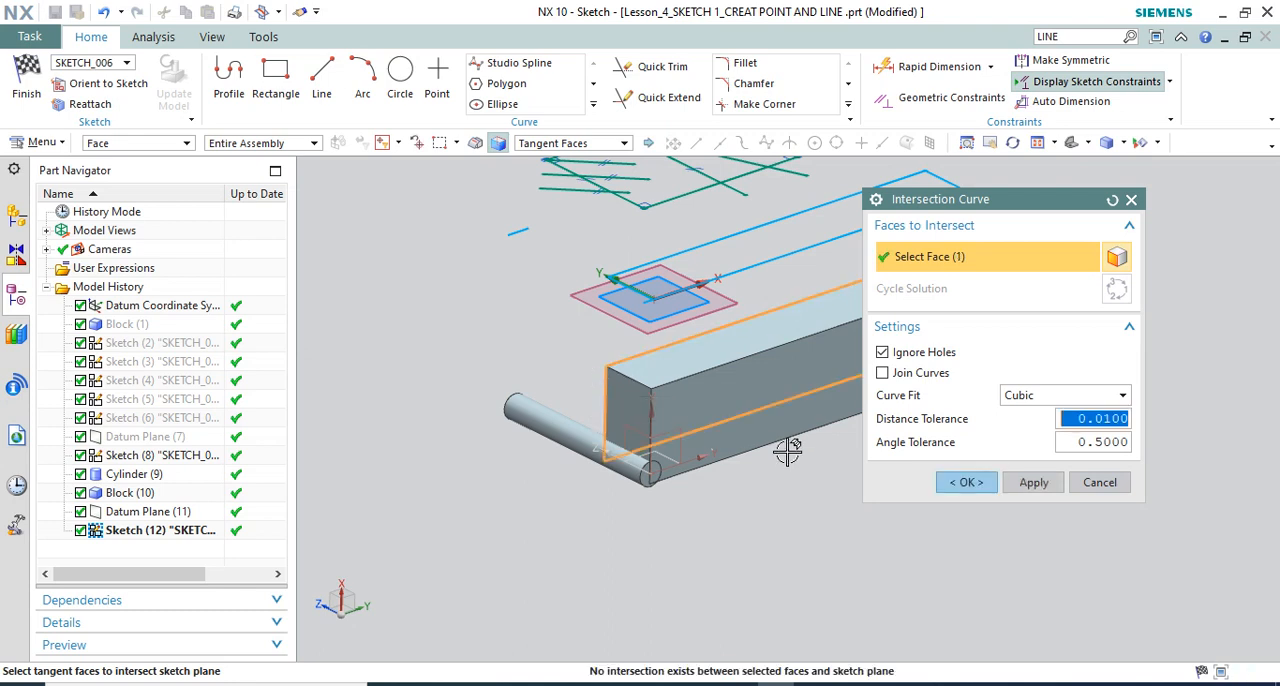
left_click(966, 483)
key("Escape")
key("Escape")
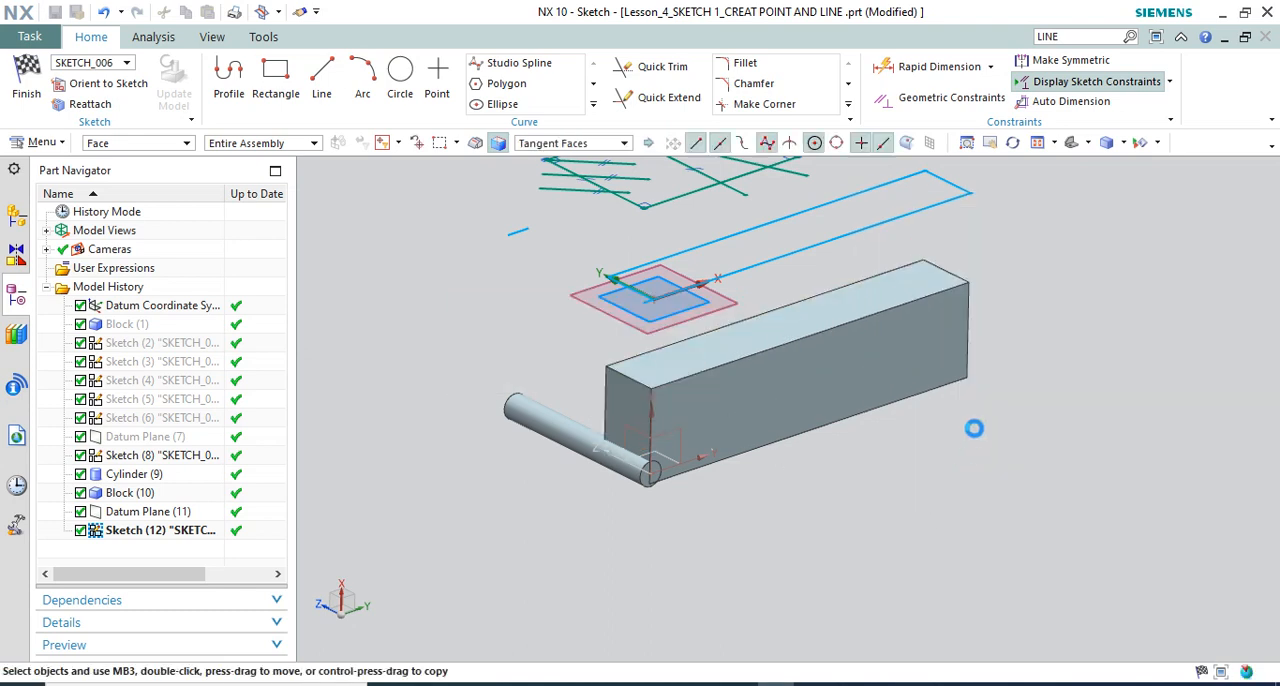
Show the hidden Sketch (2) and inspect where its lines cross the offset sketch plane
scroll(894, 423, "down", 1)
left_click(594, 106)
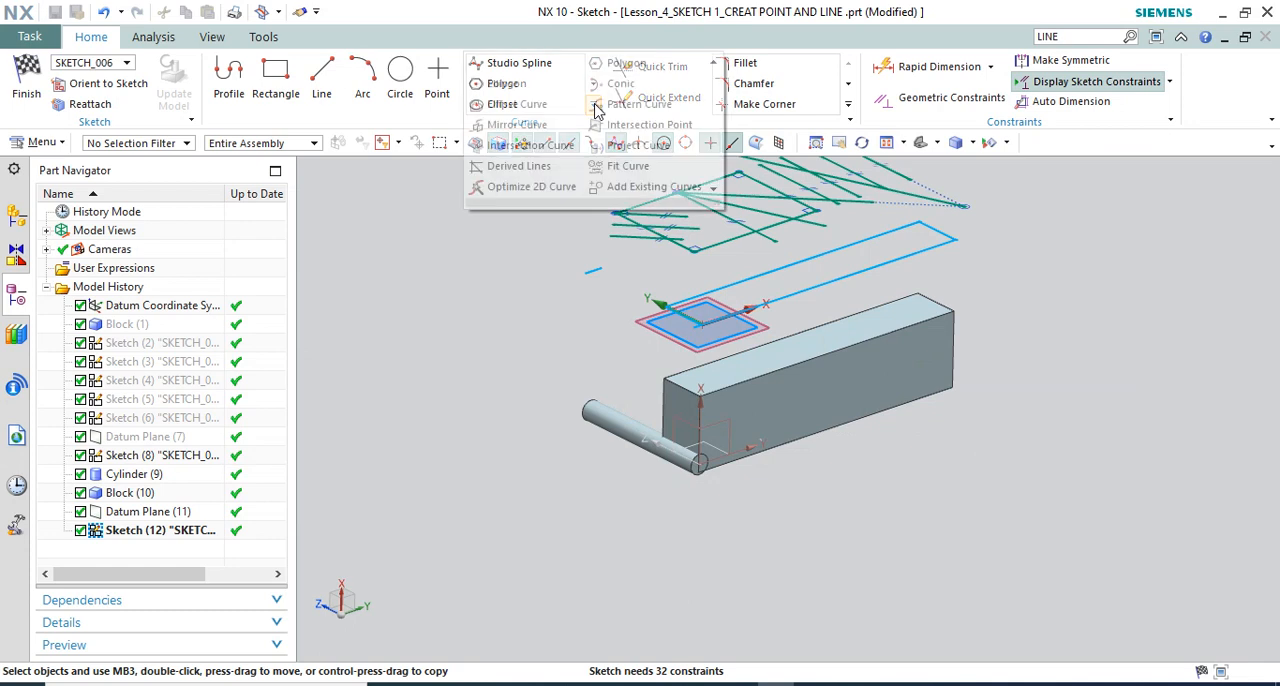
right_click(172, 343)
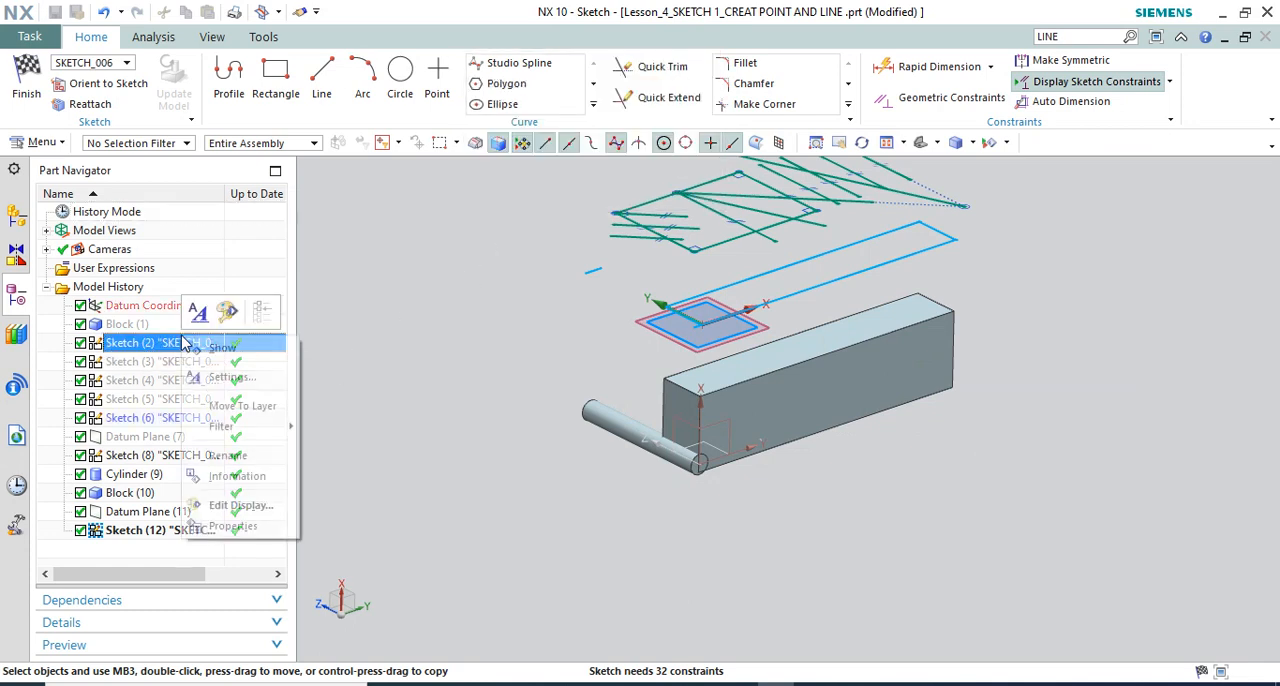
left_click(265, 350)
scroll(580, 360, "down", 2)
middle_click_drag(613, 343, 826, 349)
scroll(650, 335, "up", 3)
left_click(650, 335)
scroll(757, 392, "up", 2)
key("Escape")
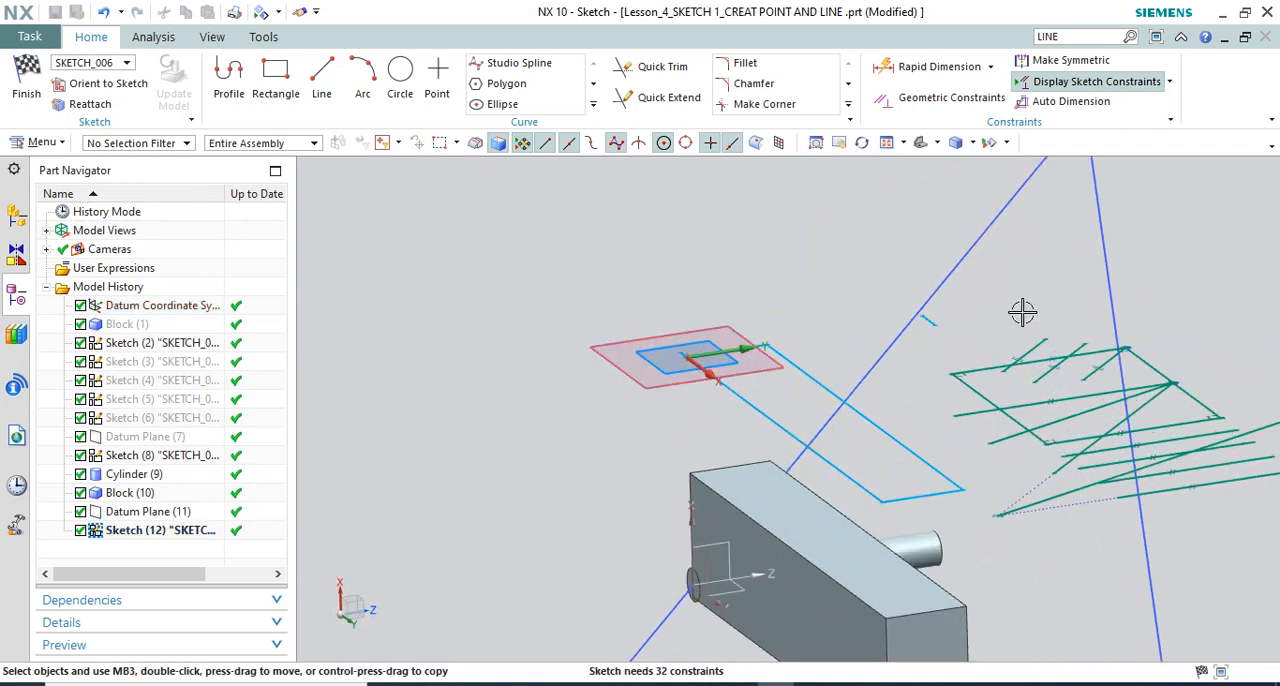
Examine the triangle of Sketch (2) against the offset sketch plane from the side and from several oblique angles
scroll(829, 308, "down", 6)
key("F8")
scroll(857, 366, "up", 3)
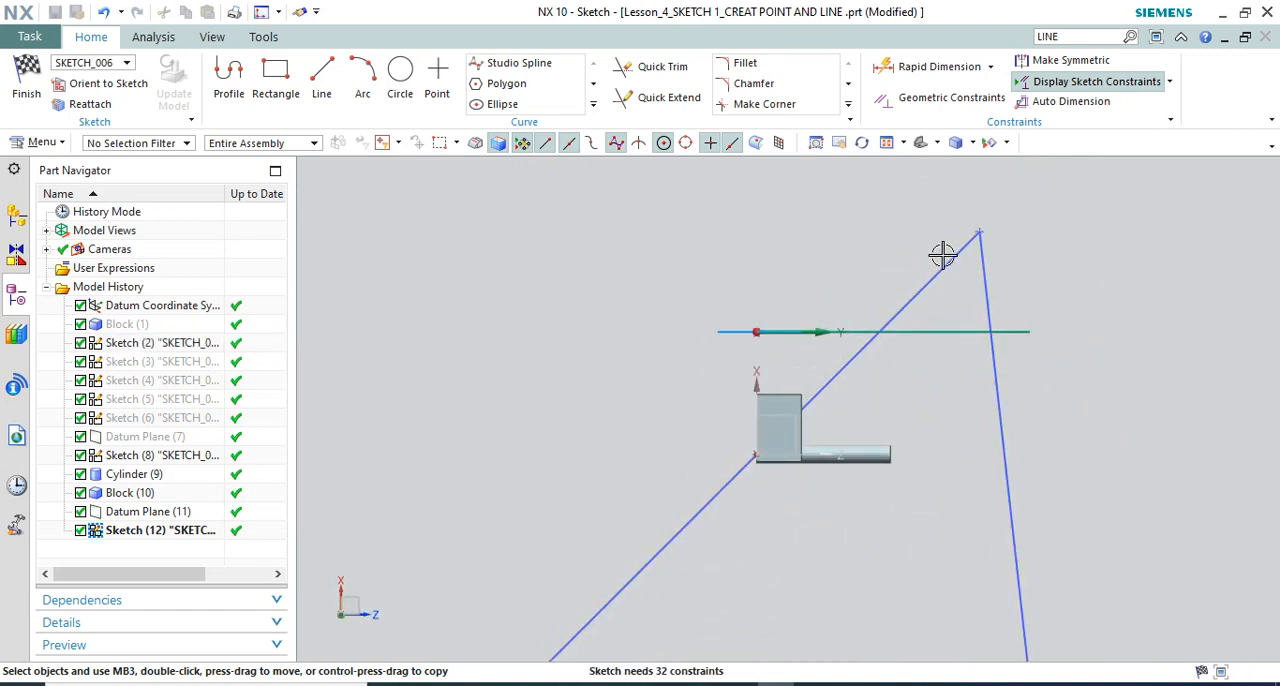
mouse_move(880, 320)
middle_mouse_down()
mouse_move(784, 288)
mouse_move(831, 287)
mouse_move(795, 298)
middle_mouse_up()
scroll(712, 223, "up", 5)
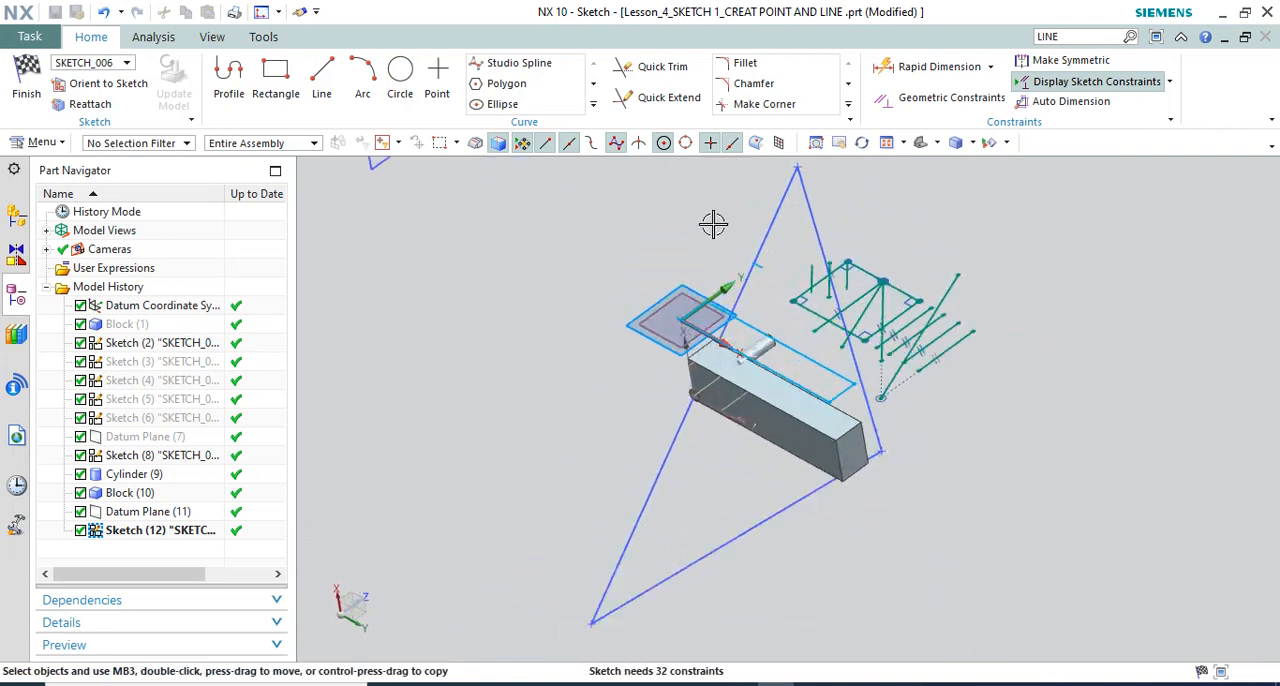
mouse_move(714, 226)
middle_mouse_down()
mouse_move(755, 267)
mouse_move(688, 416)
middle_mouse_up()
scroll(688, 416, "down", 6)
mouse_move(746, 323)
middle_mouse_down()
mouse_move(748, 304)
mouse_move(753, 361)
middle_mouse_up()
scroll(722, 409, "up", 4)
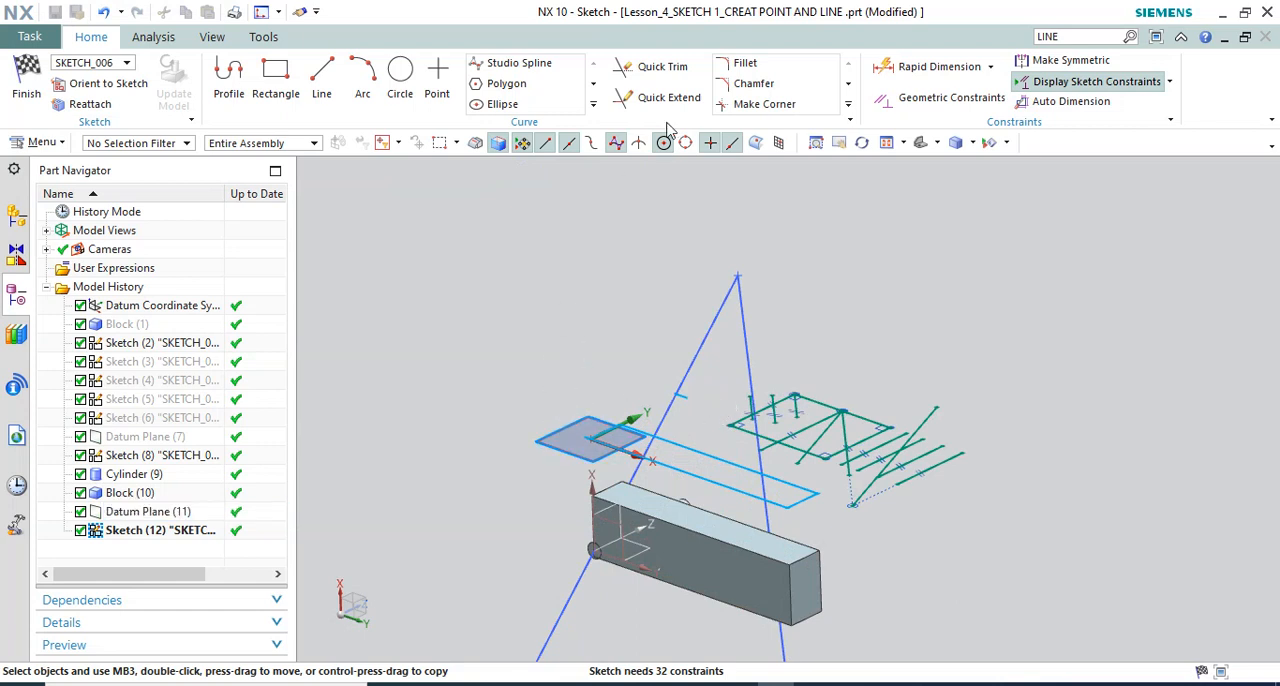
Create an Intersection Point where Line3 of the Sketch (2) triangle passes through the sketch plane
left_click(593, 106)
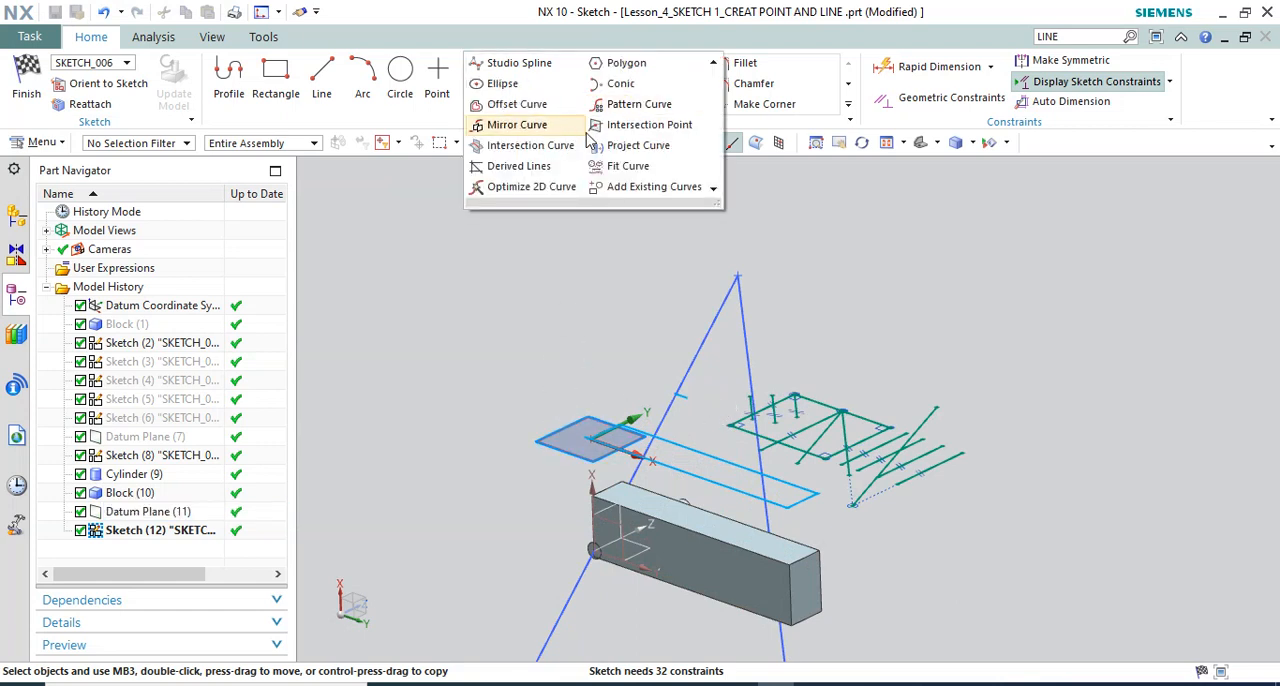
left_click(641, 126)
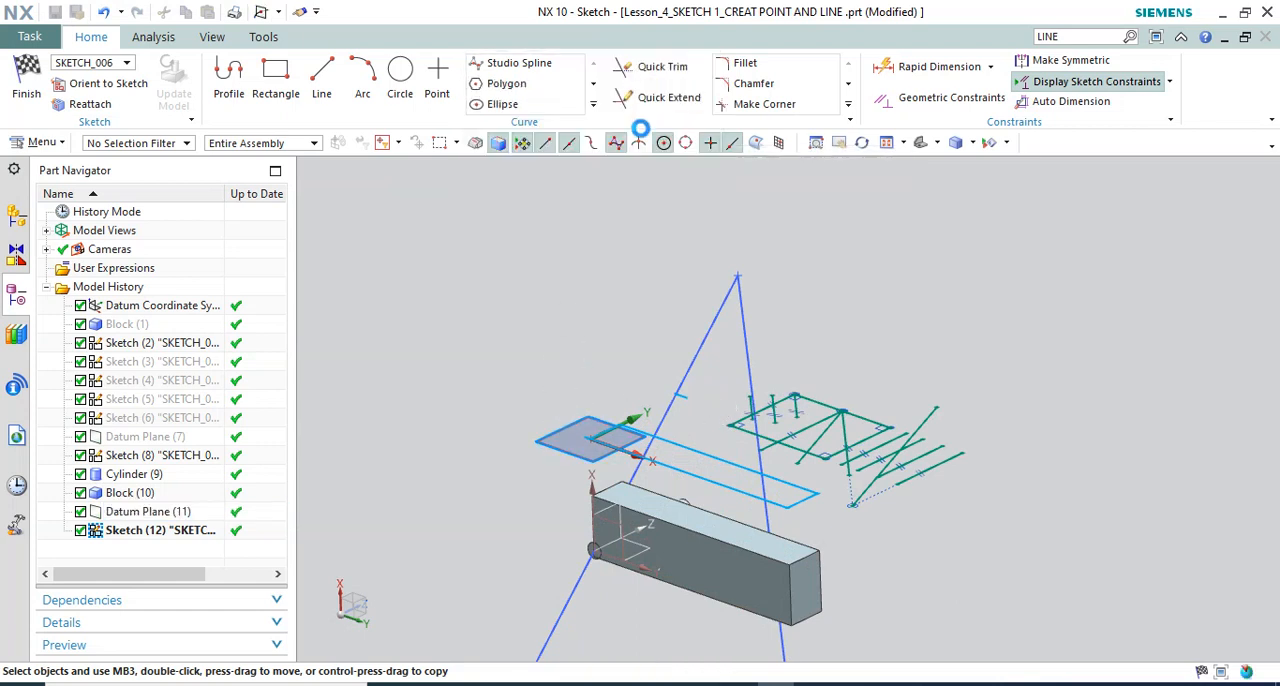
scroll(642, 225, "down", 2)
scroll(622, 381, "up", 3)
scroll(577, 380, "down", 2)
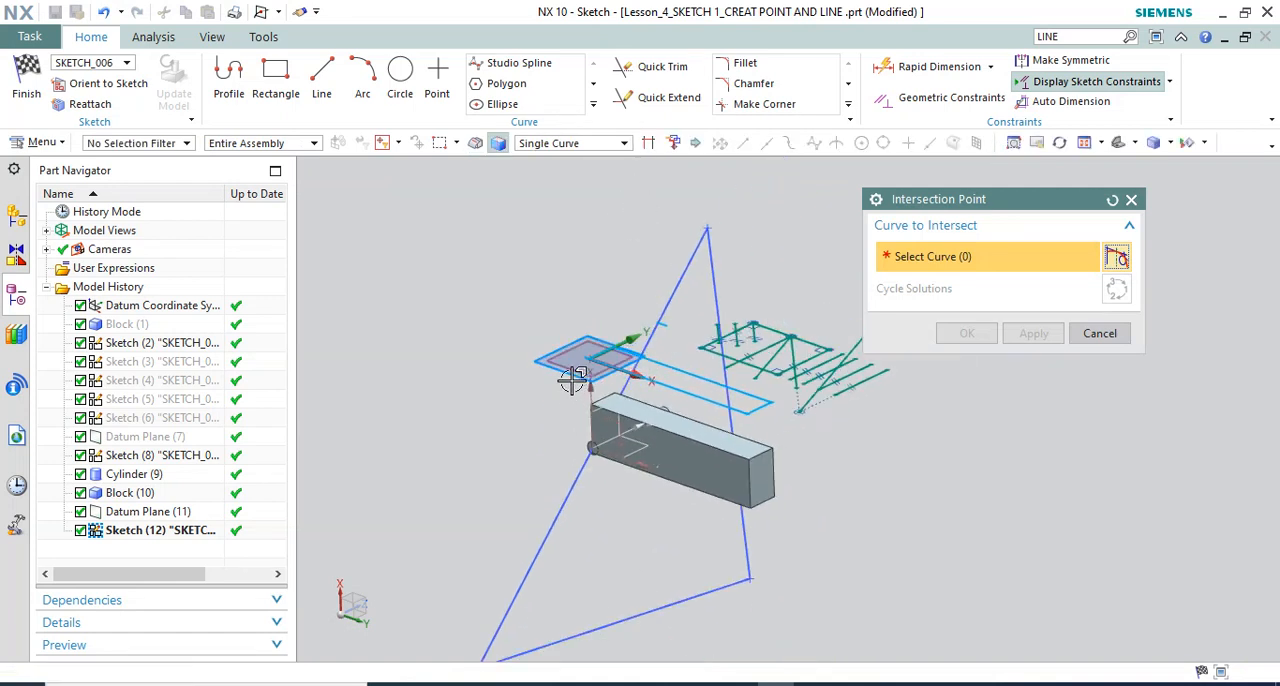
scroll(661, 347, "up", 2)
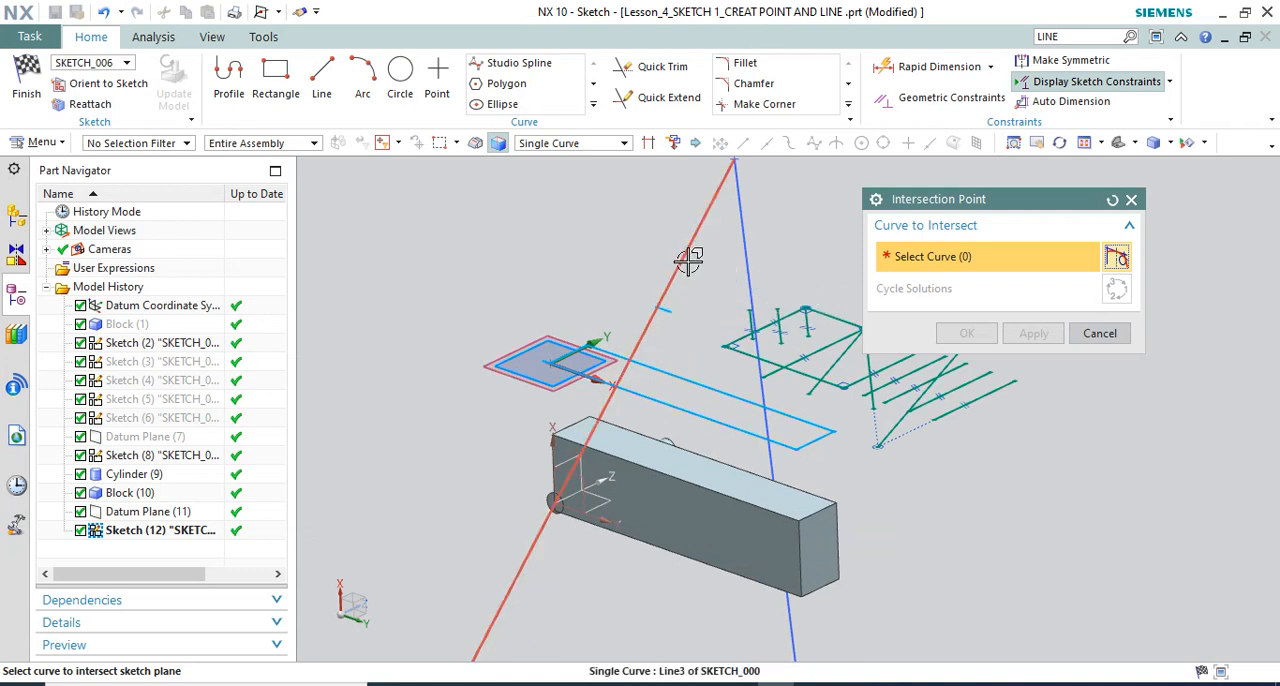
left_click(683, 262)
scroll(660, 340, "up", 5)
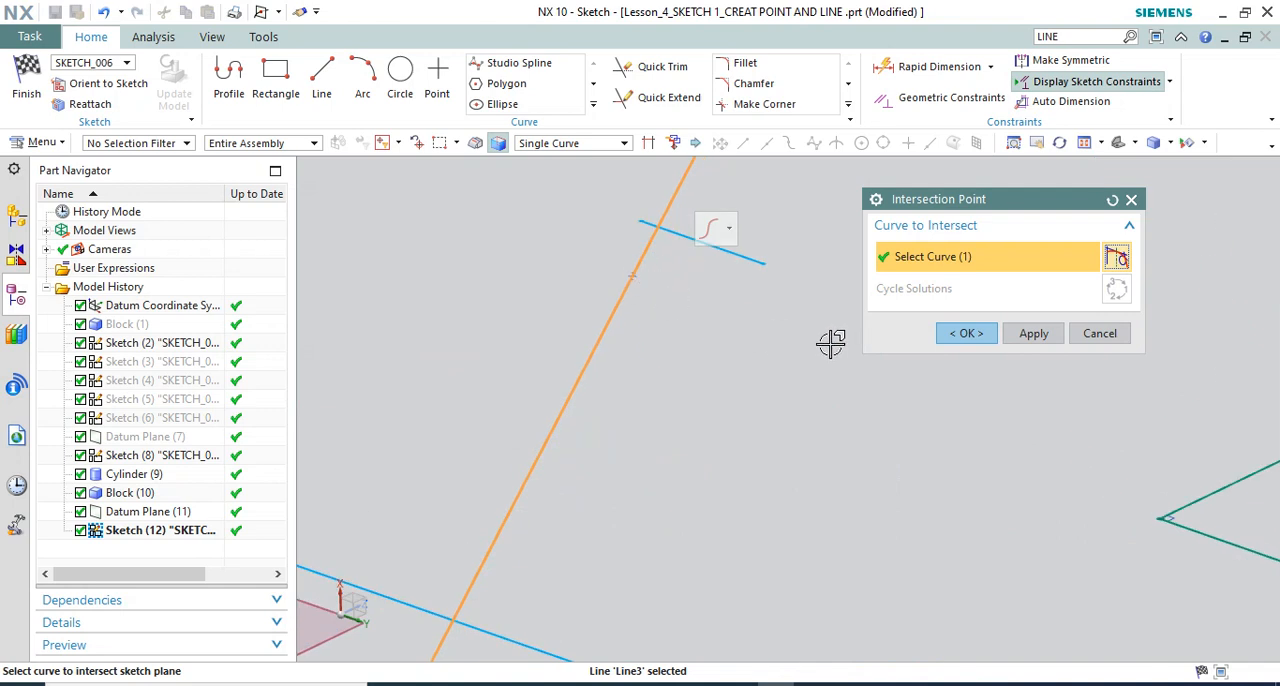
left_click(966, 333)
scroll(653, 316, "down", 1)
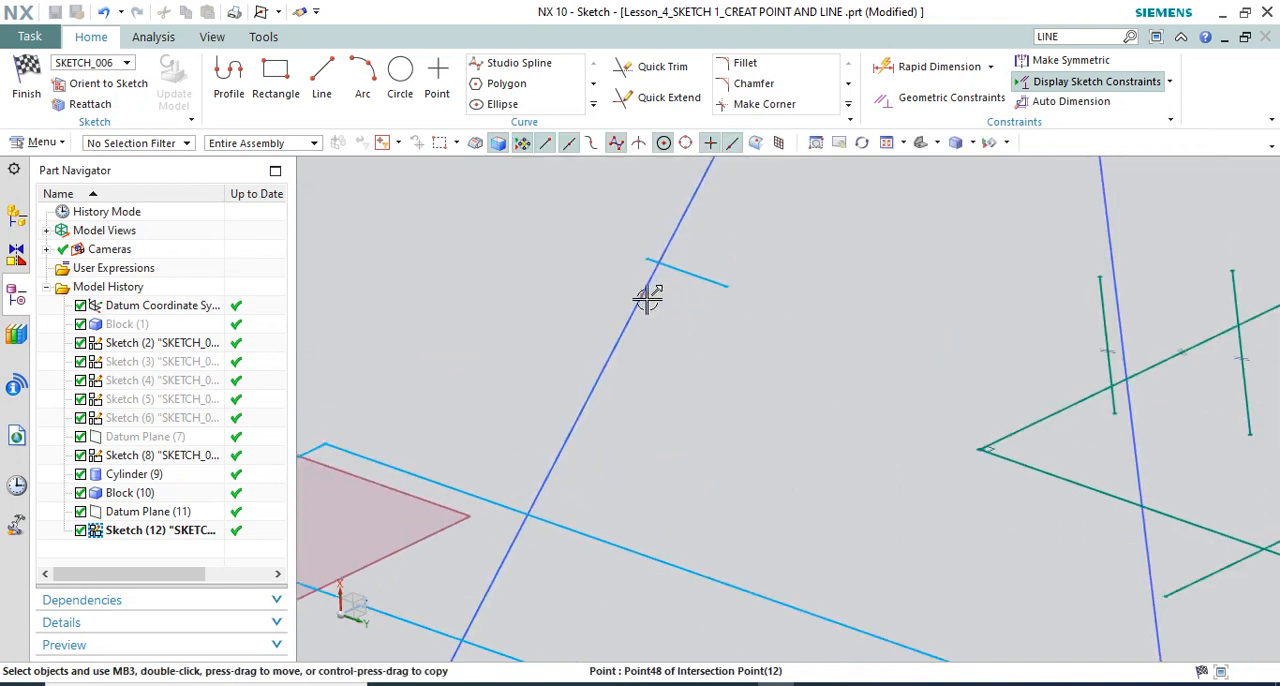
Create a second Intersection Point between the triangle's other long side and the sketch plane
scroll(647, 300, "down", 2)
left_click(593, 104)
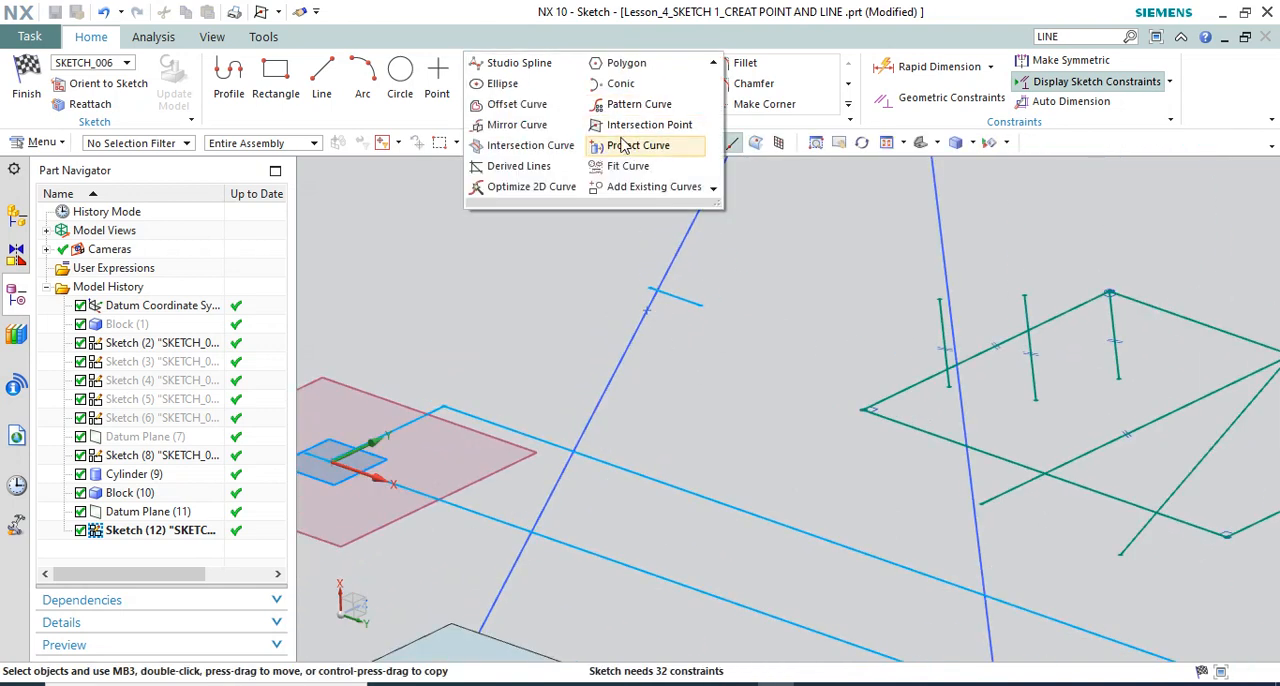
left_click(640, 126)
scroll(703, 387, "down", 2)
scroll(703, 387, "down", 2)
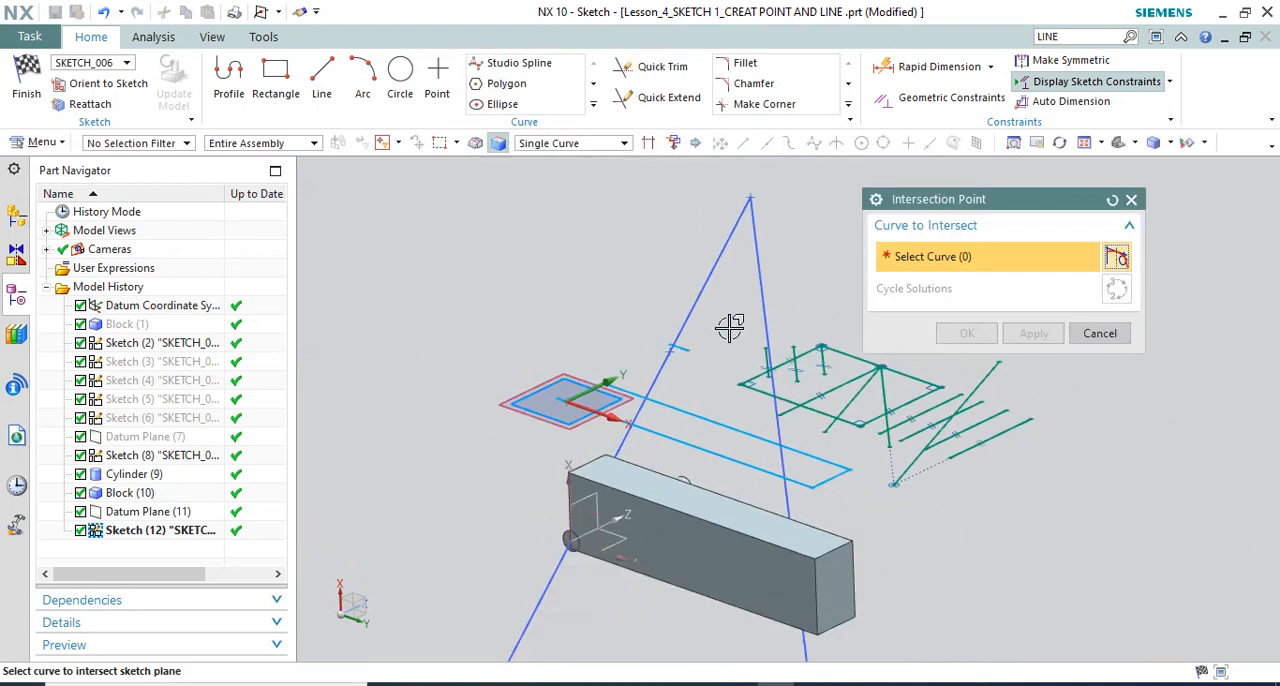
left_click(762, 272)
left_click(966, 333)
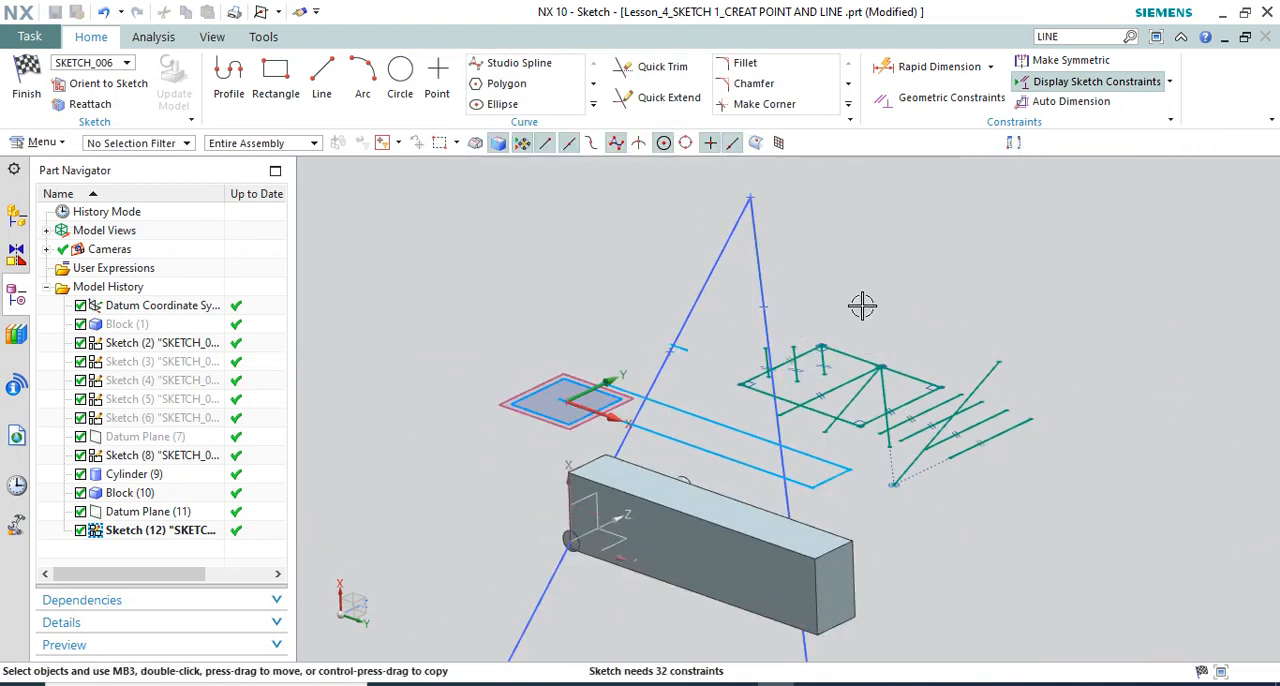
Facing the sketch plane, draw a line from the triangle's apex point to a free end at about XC -70.9, YC 94.9
mouse_move(834, 271)
middle_mouse_down()
mouse_move(847, 269)
mouse_move(829, 257)
middle_mouse_up()
scroll(800, 243, "down", 2)
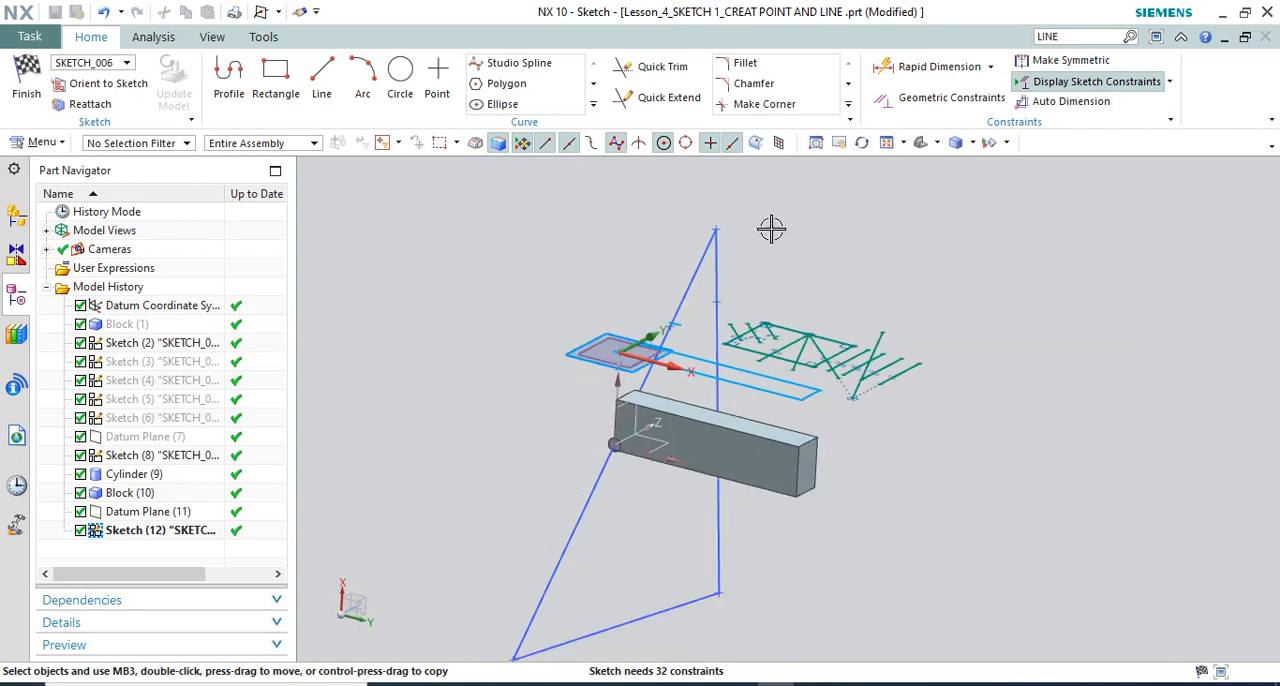
middle_click_drag(634, 235, 641, 275)
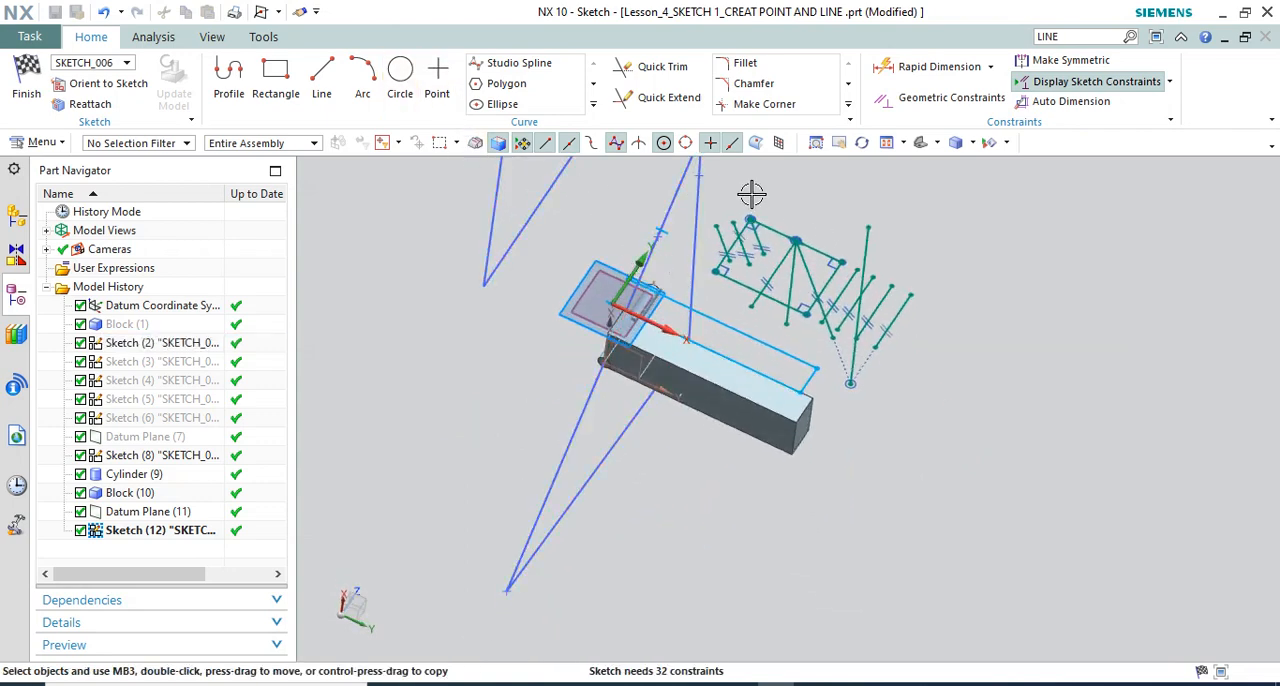
left_click(108, 83)
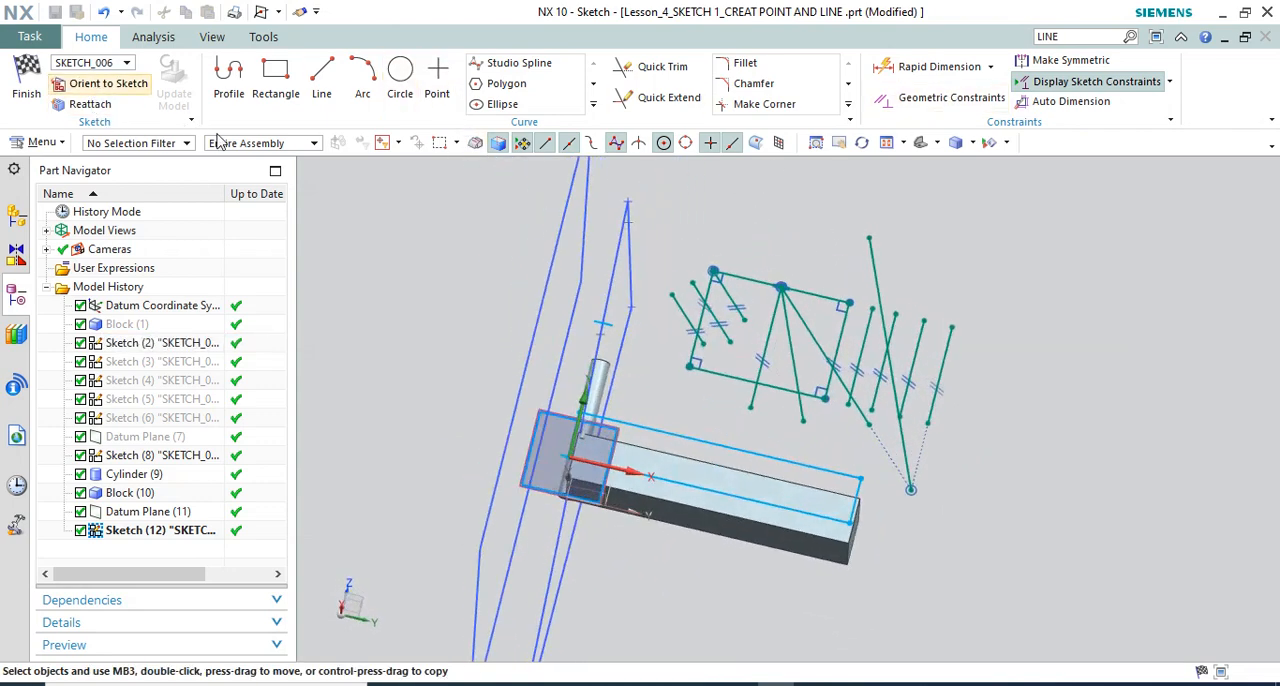
left_click(320, 78)
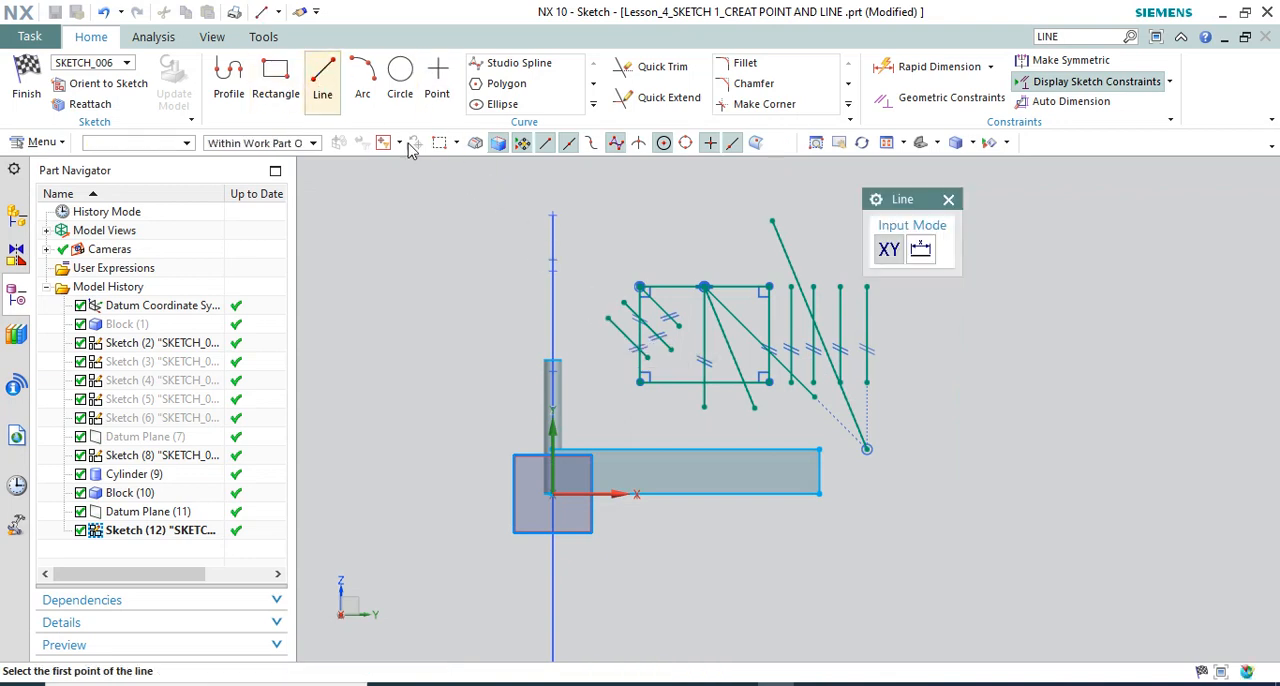
left_click(553, 215)
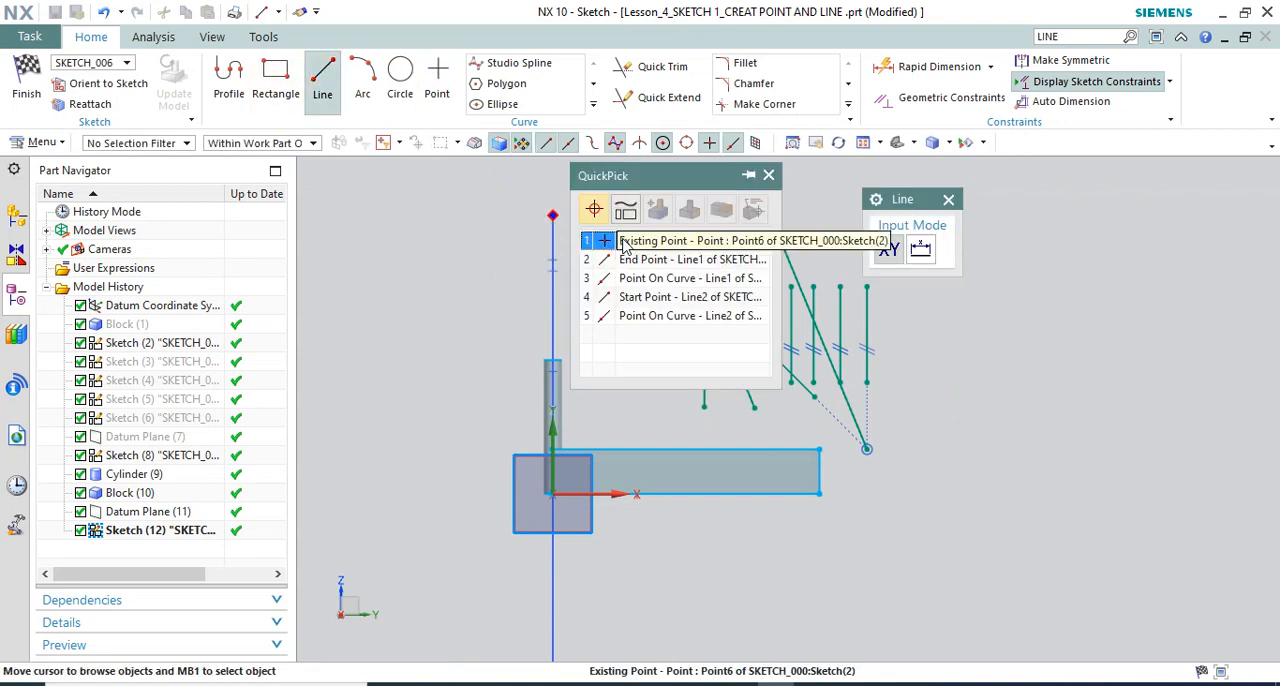
left_click(650, 198)
left_click(395, 282)
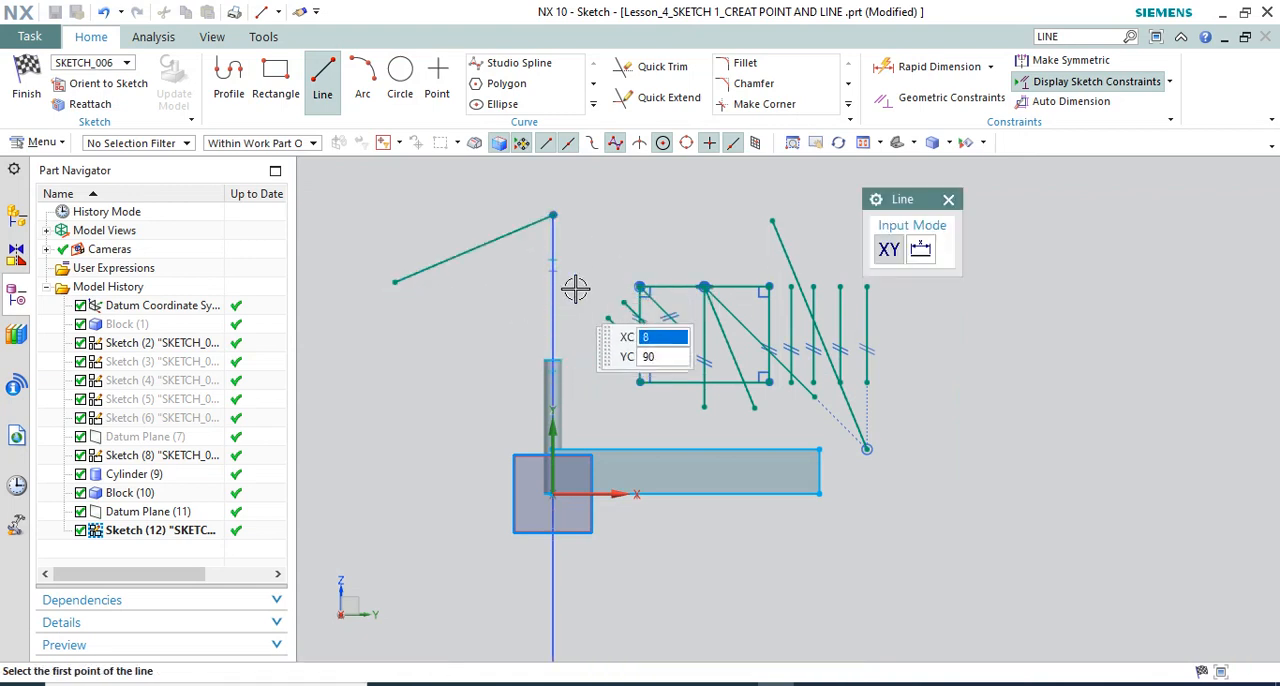
Try a second line about 71 long from near the upper intersection point to the first line's free end, and delete it
left_click(553, 270)
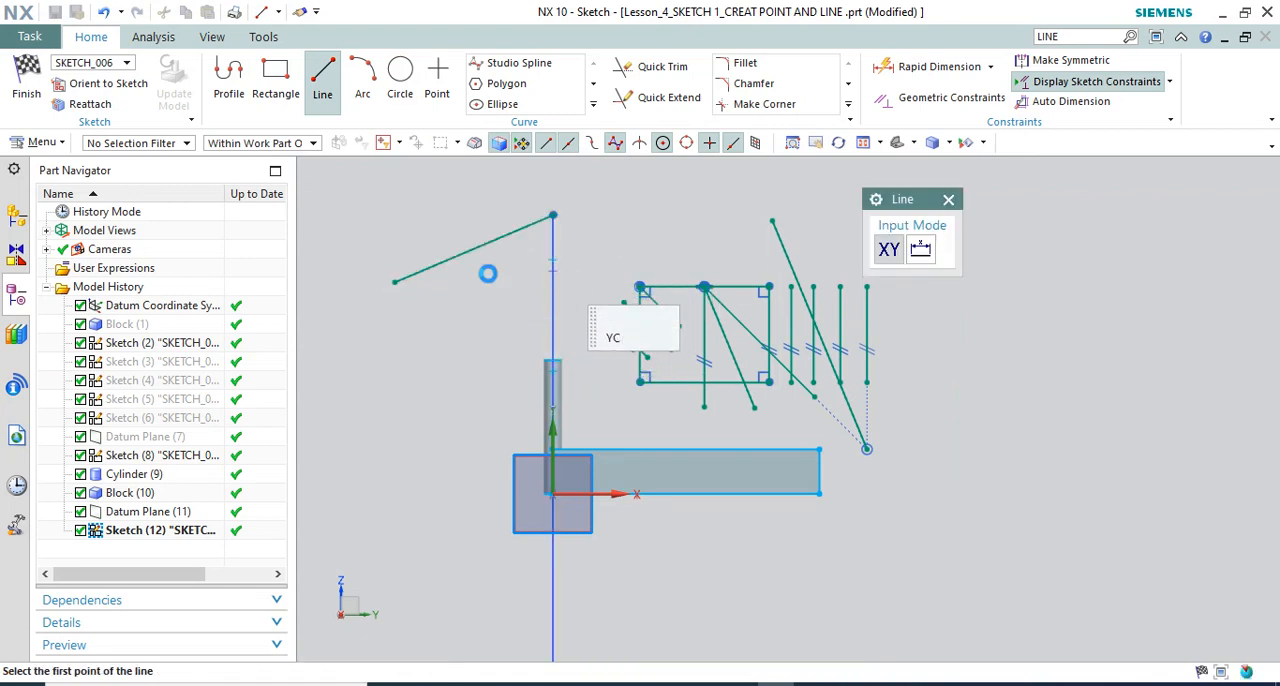
left_click(395, 282)
key("Escape")
mouse_move(591, 257)
middle_mouse_down()
mouse_move(611, 229)
mouse_move(726, 277)
mouse_move(655, 344)
mouse_move(609, 277)
mouse_move(605, 365)
mouse_move(591, 354)
middle_mouse_up()
scroll(690, 294, "up", 2)
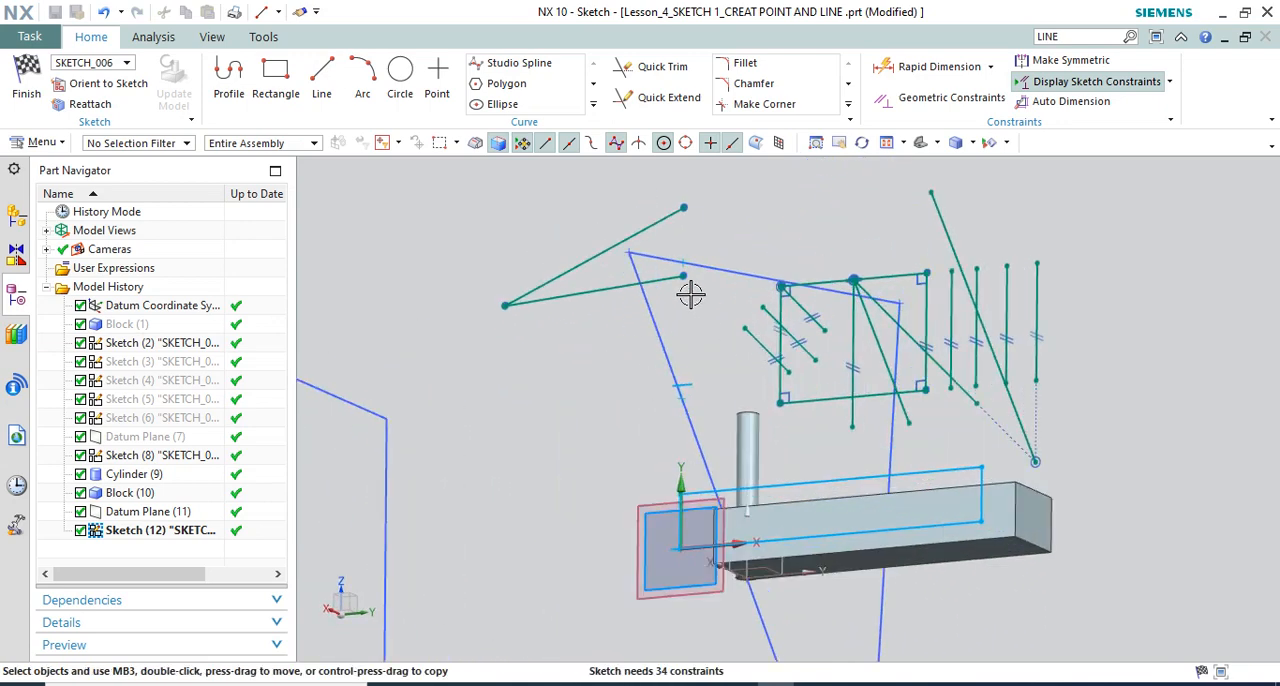
left_click(609, 290)
middle_click_drag(610, 295, 517, 294)
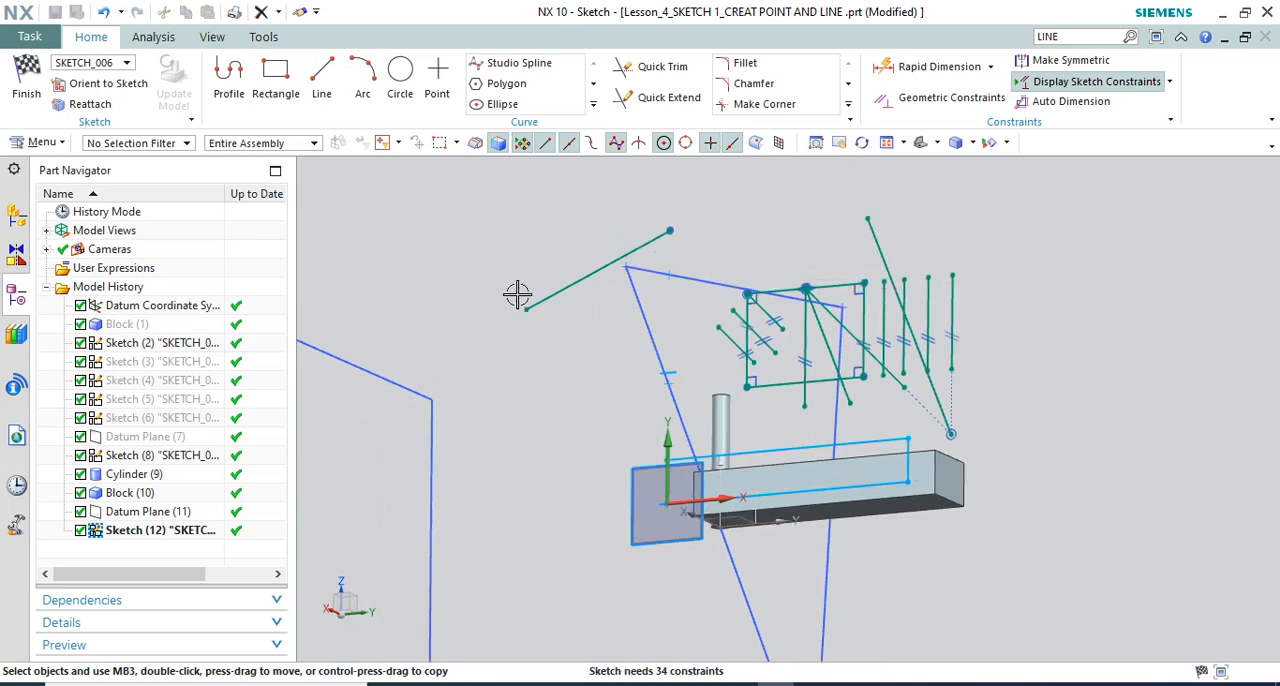
Draw a line about 81.3 long from the remaining line's free end to the intersection point on the triangle's Line3
left_click(323, 90)
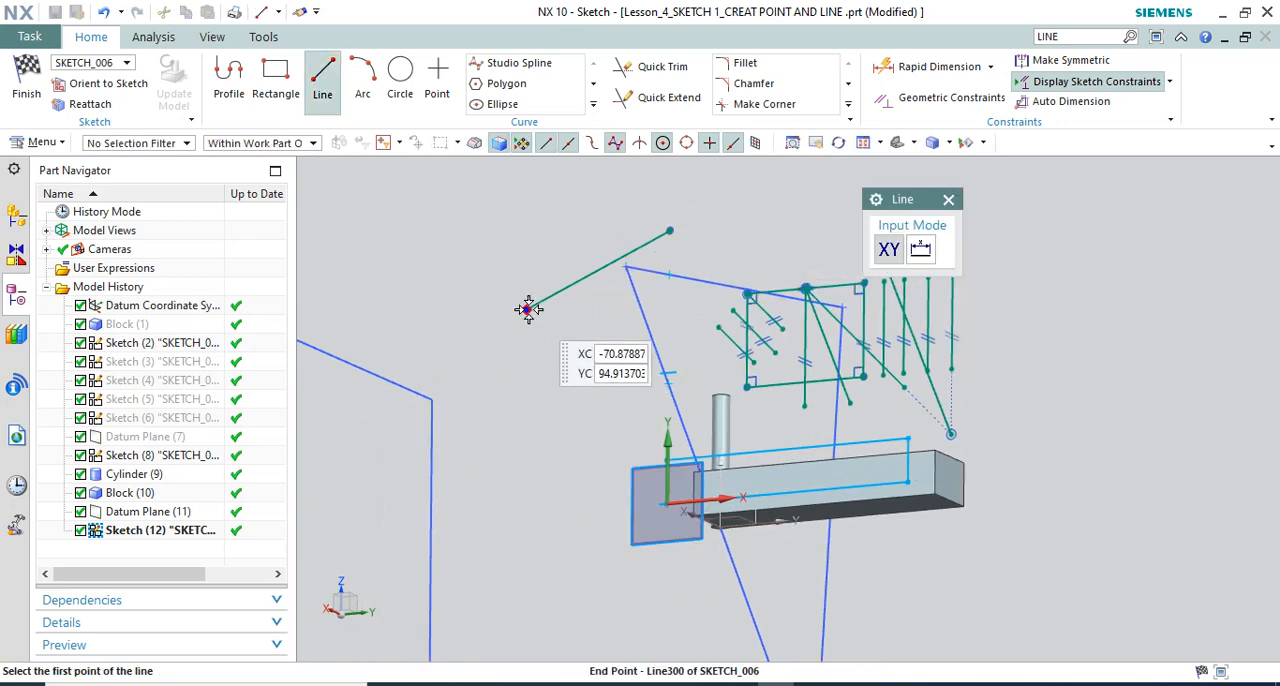
left_click(526, 309)
scroll(673, 378, "up", 2)
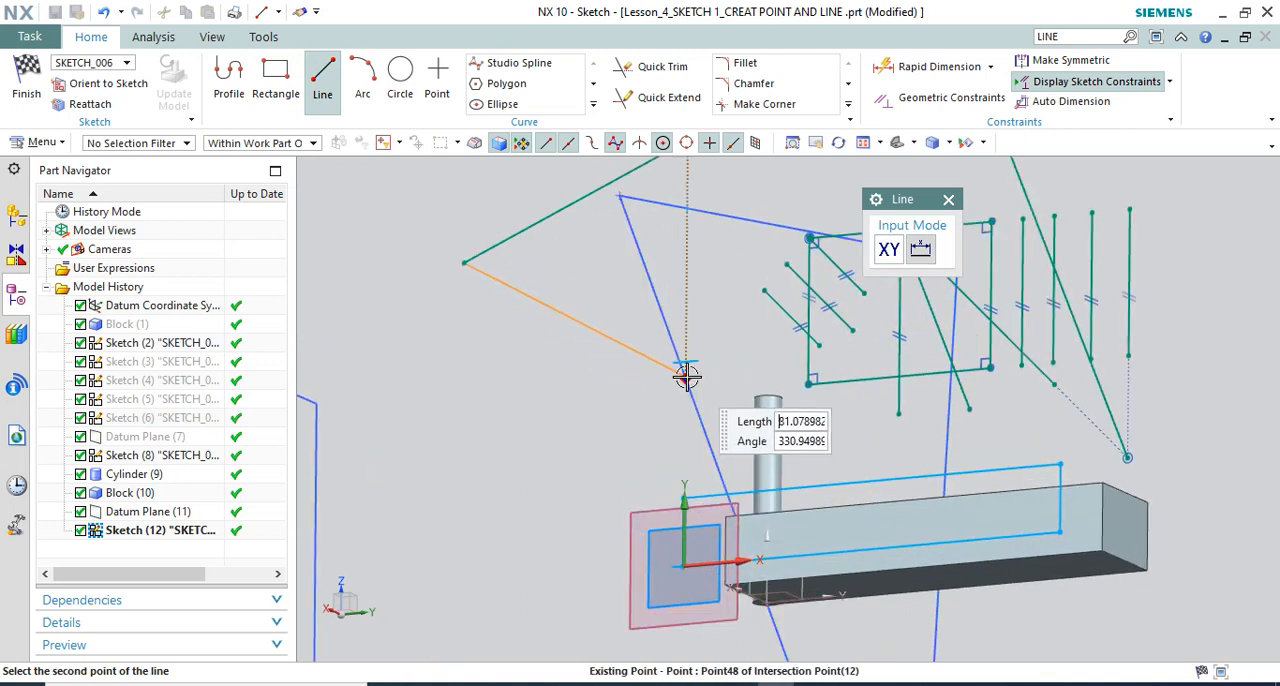
scroll(700, 388, "up", 5)
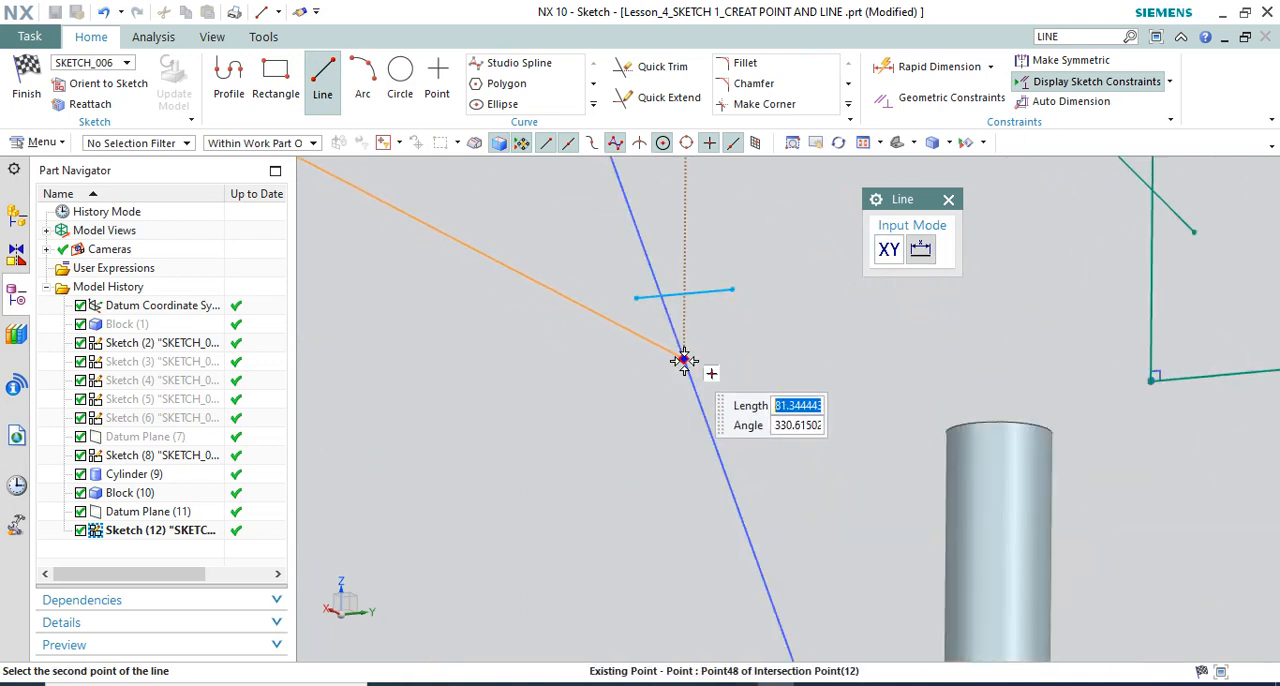
left_click(684, 358)
key("Escape")
scroll(690, 395, "down", 5)
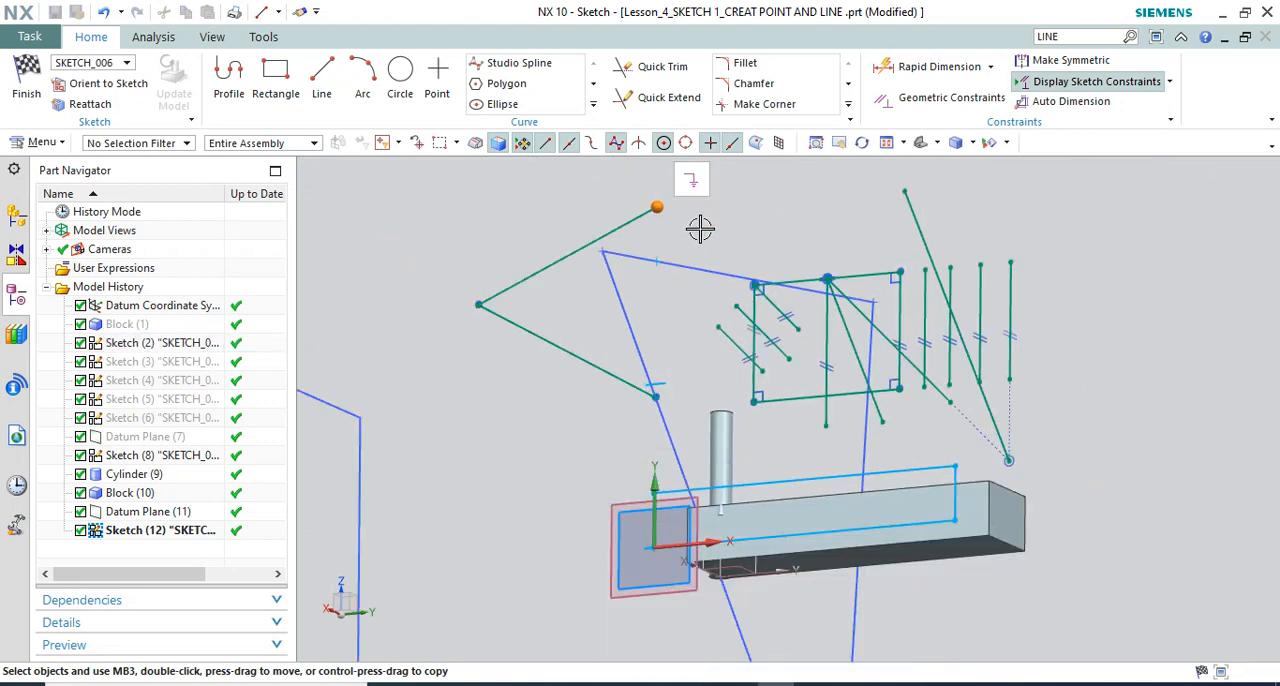
Delete the first line, which runs from the projected apex to the shared corner
key("Delete")
key("Escape")
right_click(645, 215)
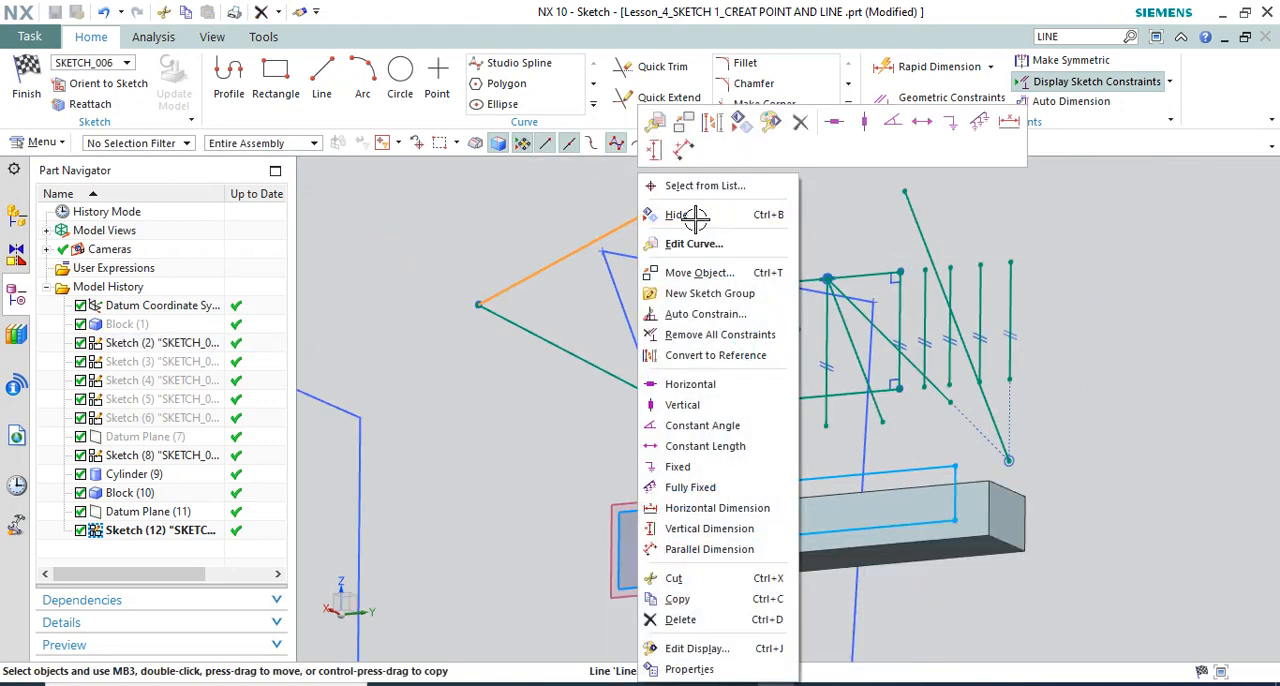
left_click(800, 121)
Draw a line from the remaining line's free end to the intersection point on the triangle's other long side
left_click(321, 80)
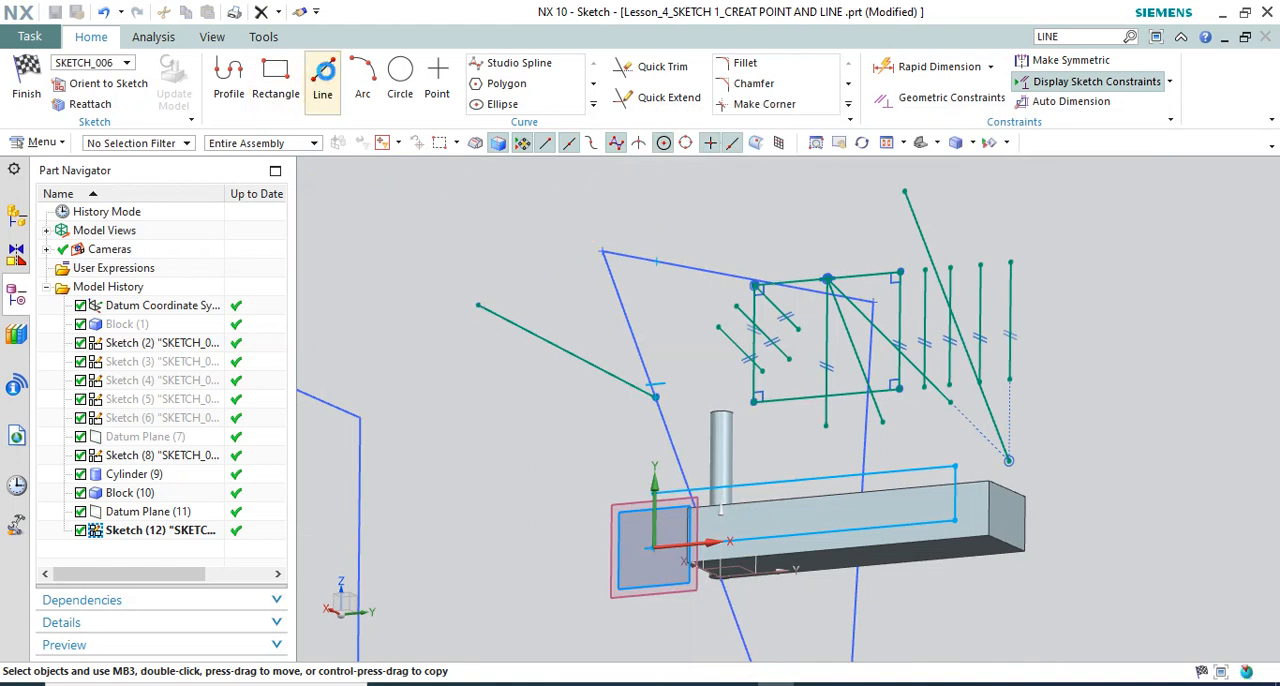
left_click(478, 305)
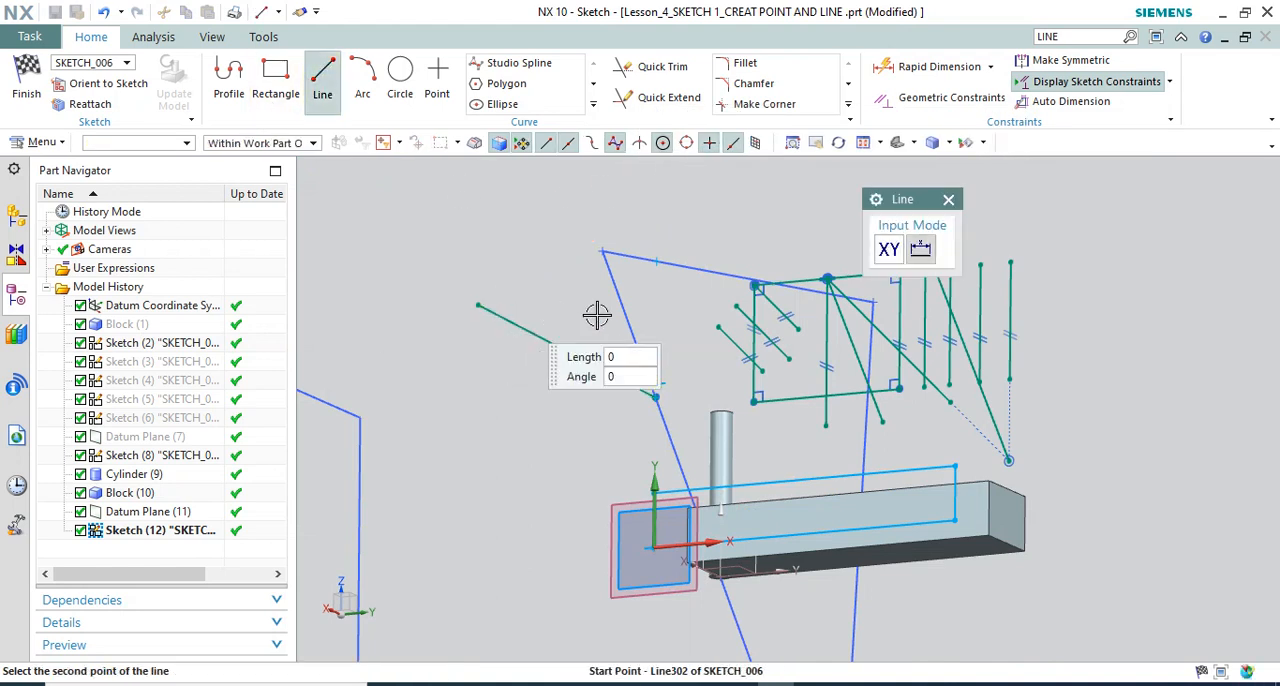
left_click(655, 262)
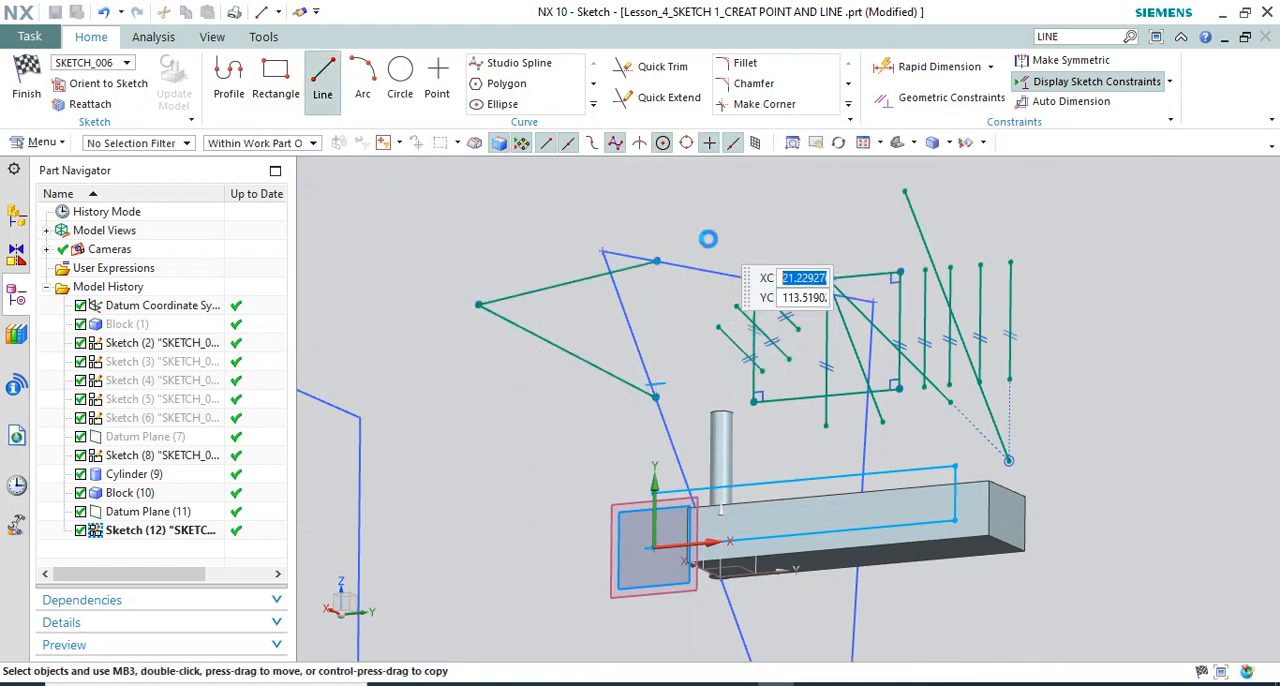
Delete the short blue curve crossing the triangle's side beside the first intersection point
mouse_move(708, 243)
middle_mouse_down()
mouse_move(731, 223)
mouse_move(768, 233)
mouse_move(800, 194)
mouse_move(766, 220)
mouse_move(705, 210)
mouse_move(714, 222)
middle_mouse_up()
scroll(752, 374, "up", 5)
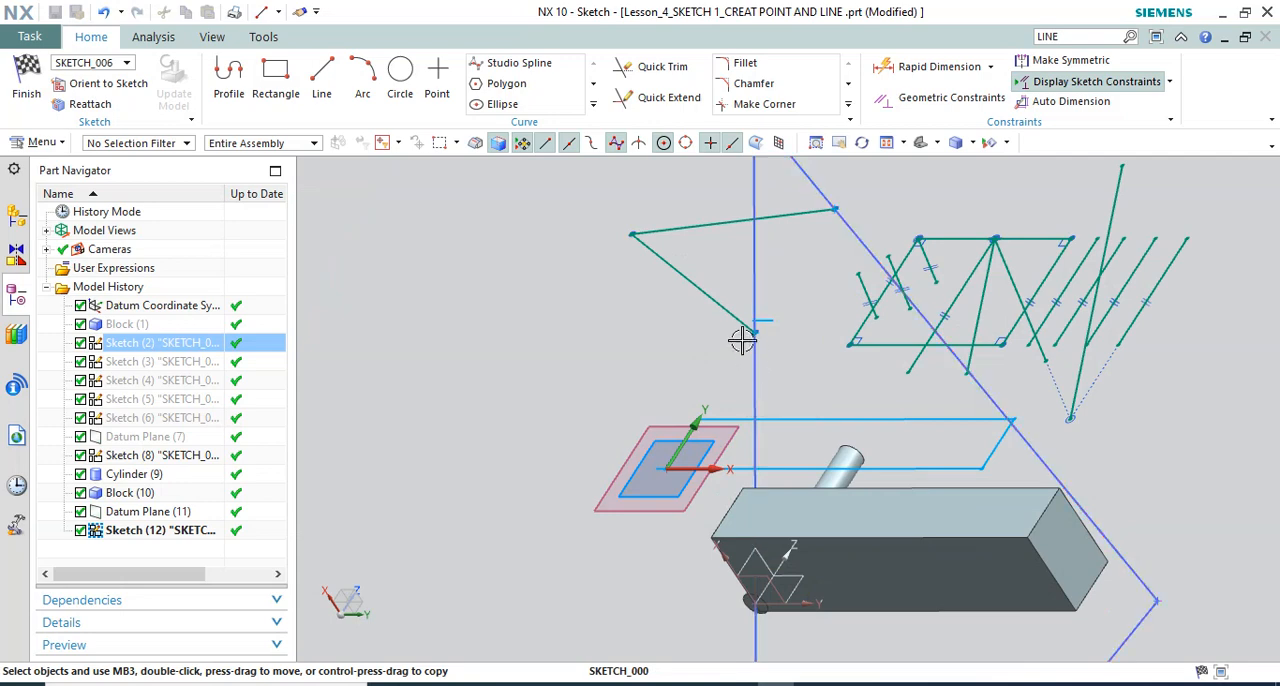
scroll(677, 337, "down", 3)
mouse_move(677, 337)
middle_mouse_down()
mouse_move(726, 226)
mouse_move(765, 260)
mouse_move(674, 300)
middle_mouse_up()
scroll(603, 357, "up", 5)
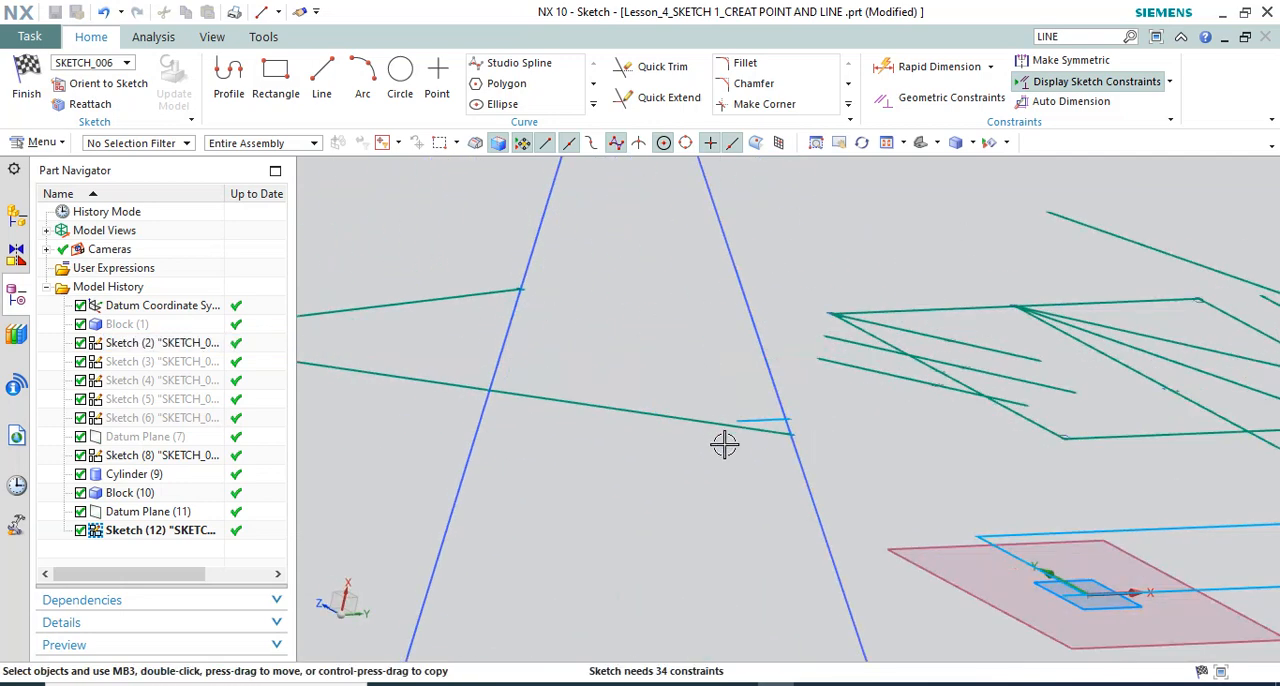
scroll(797, 434, "up", 4)
scroll(826, 380, "down", 2)
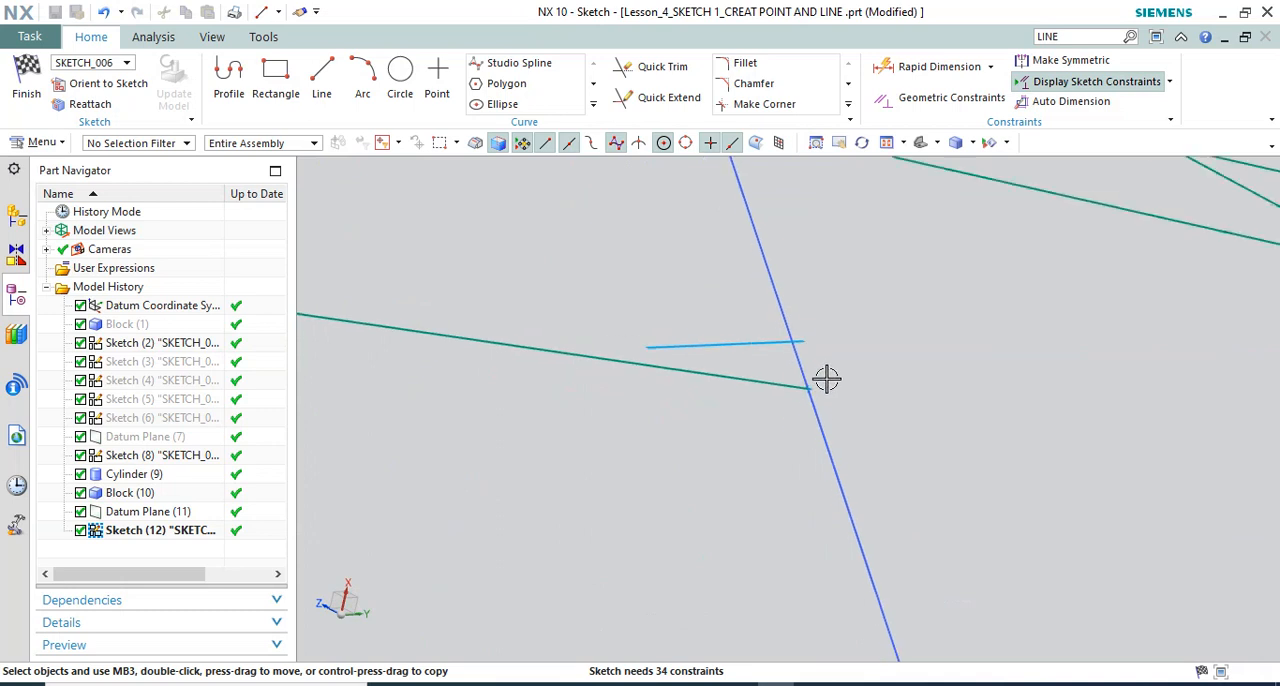
right_click(755, 350)
left_click(796, 325)
scroll(710, 341, "down", 6)
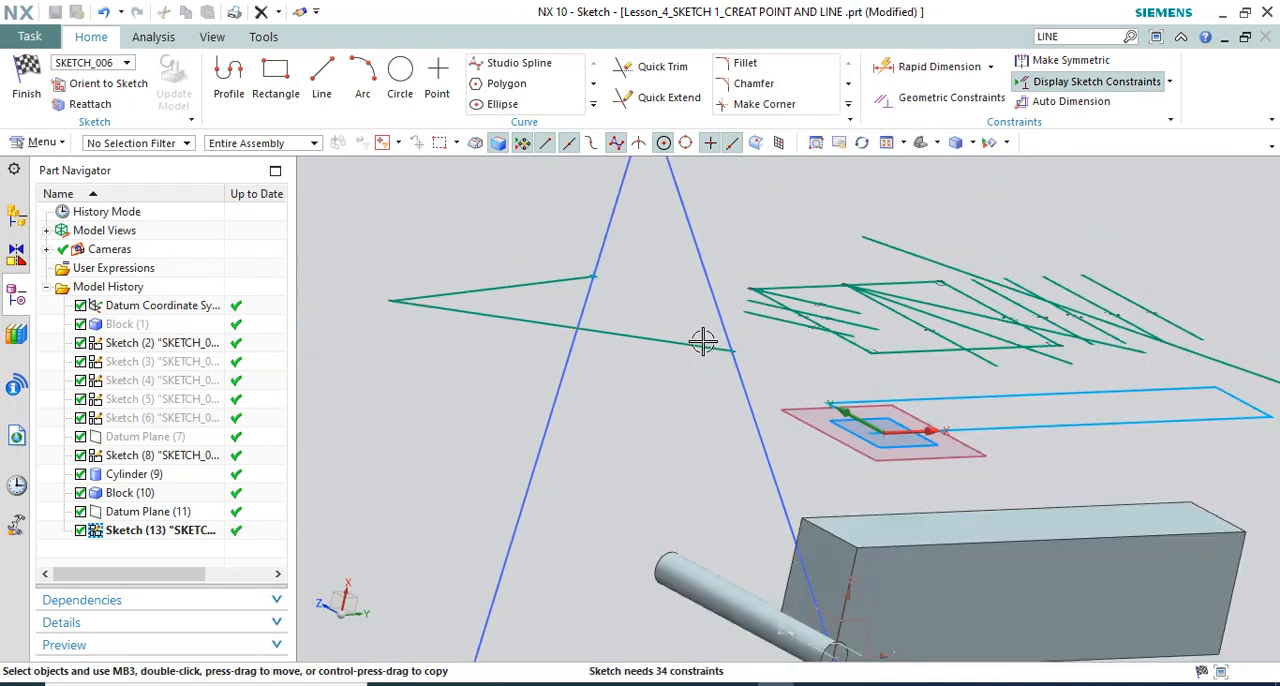
Examine the two new lines and their ends on the triangle from the side and square to the sketch plane
scroll(703, 341, "down", 3)
mouse_move(680, 343)
middle_mouse_down()
mouse_move(634, 346)
mouse_move(640, 366)
middle_mouse_up()
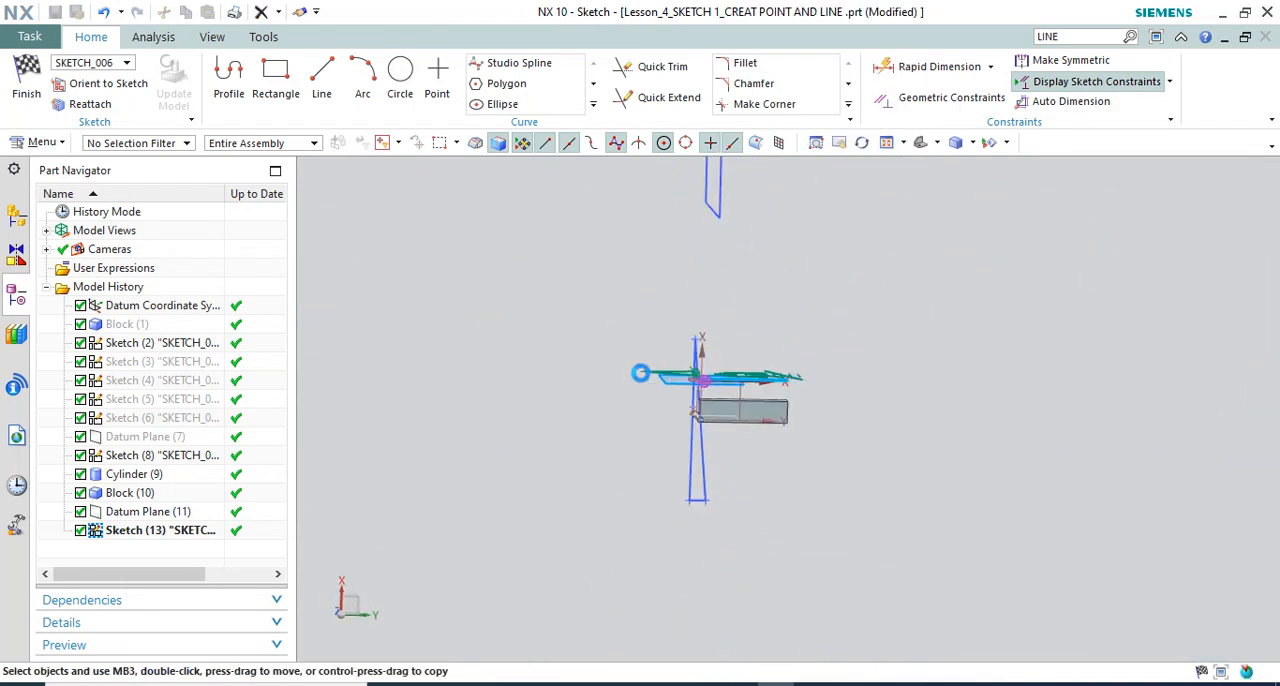
key("F8")
mouse_move(738, 338)
middle_mouse_down()
mouse_move(713, 498)
mouse_move(726, 300)
mouse_move(737, 314)
mouse_move(714, 314)
middle_mouse_up()
key("F8")
key("F8")
scroll(685, 310, "up", 3)
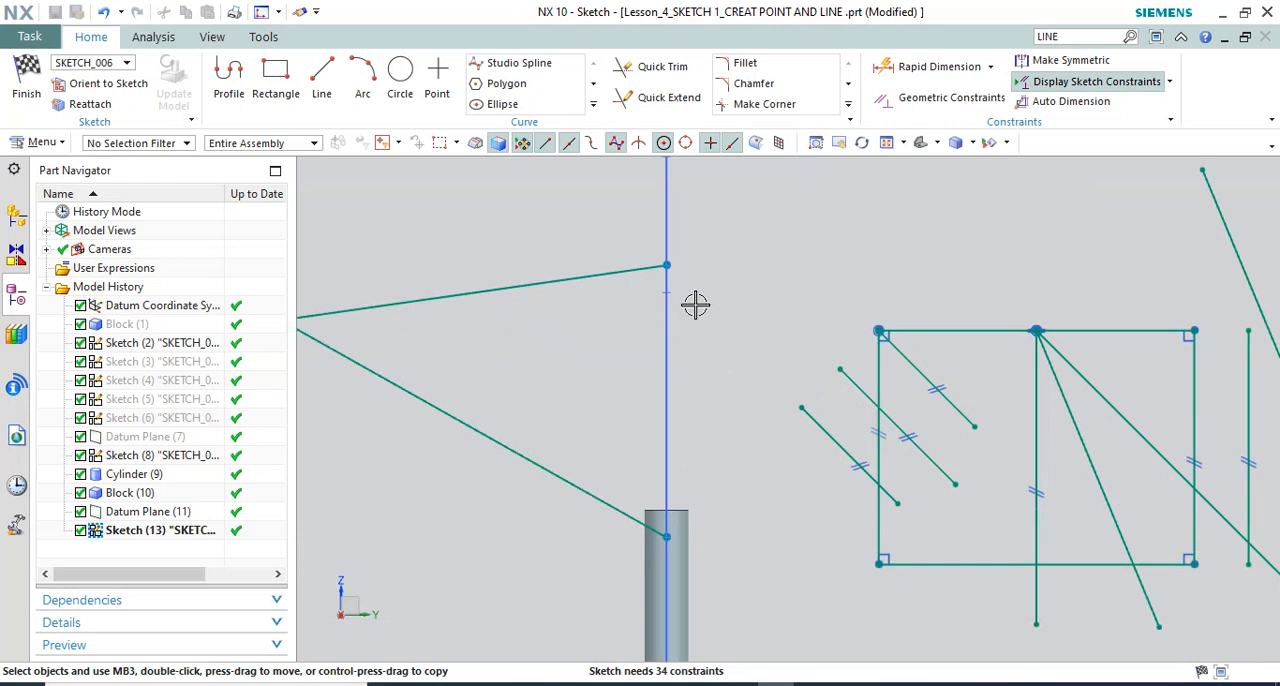
Examine the sketch lines, the triangle, the block and the cylinder relative to the sketch plane from several angles
scroll(700, 300, "down", 3)
scroll(688, 271, "up", 5)
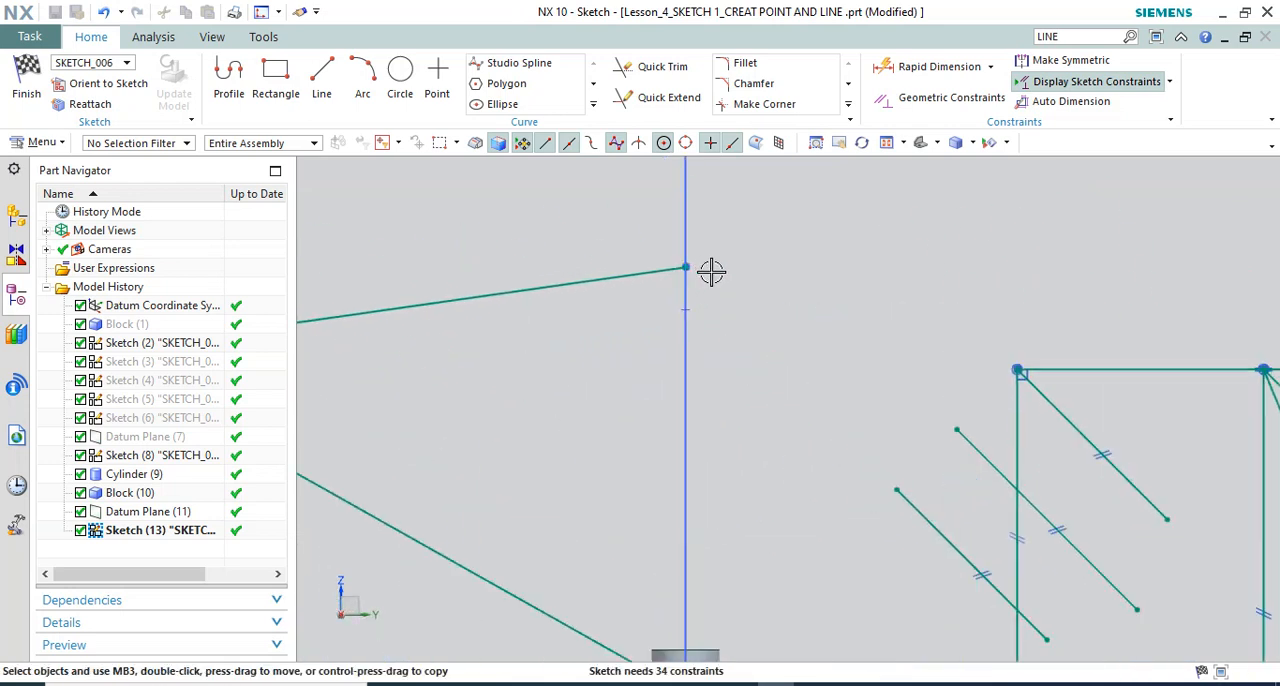
scroll(711, 272, "down", 4)
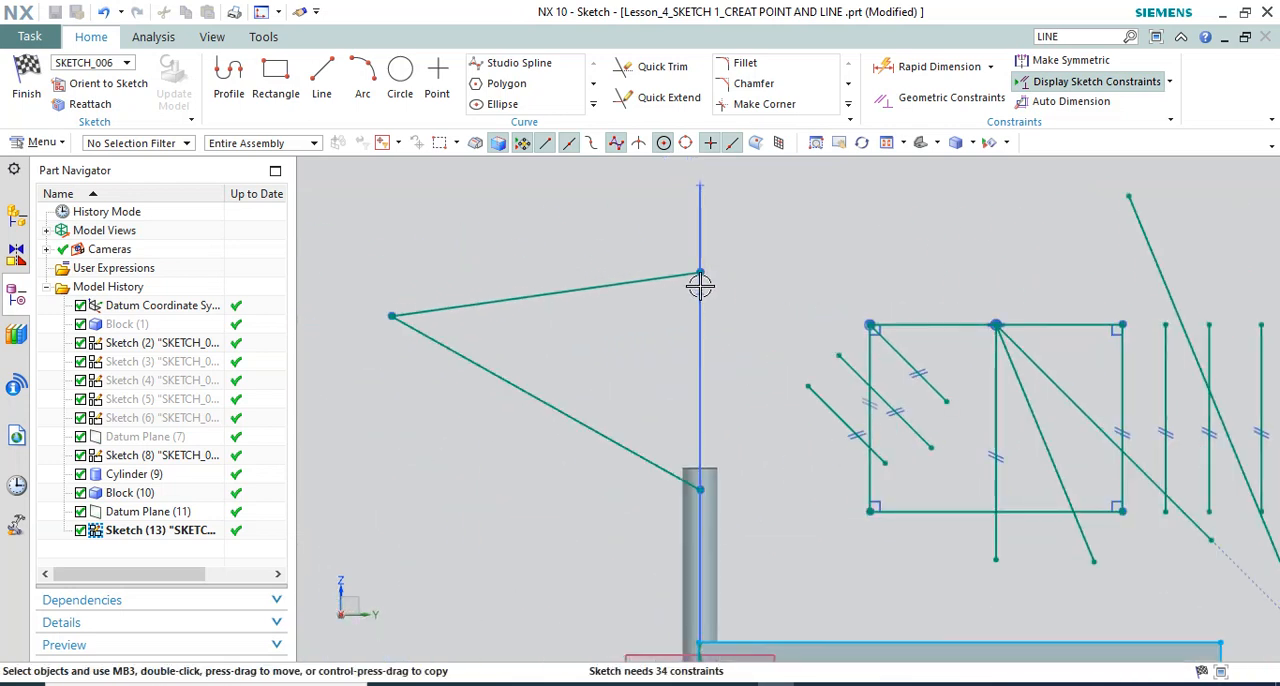
scroll(700, 287, "down", 2)
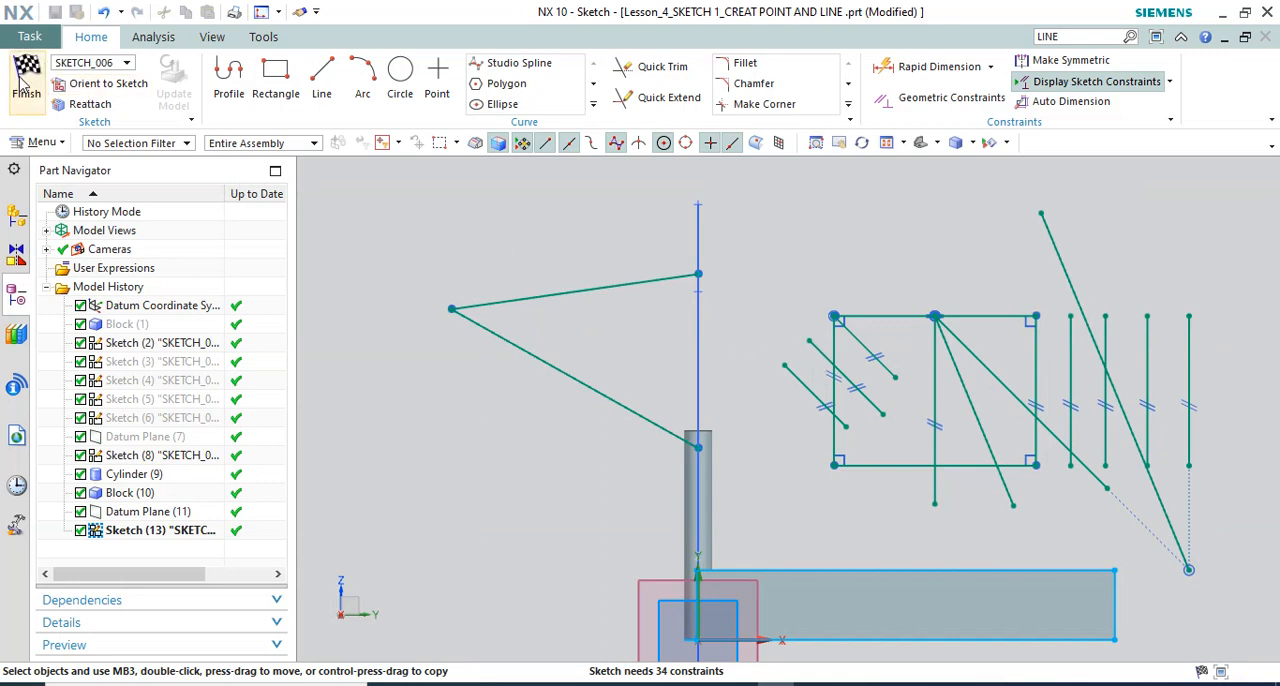
scroll(590, 298, "down", 4)
middle_click_drag(600, 297, 740, 251)
scroll(740, 251, "down", 3)
scroll(514, 473, "up", 5)
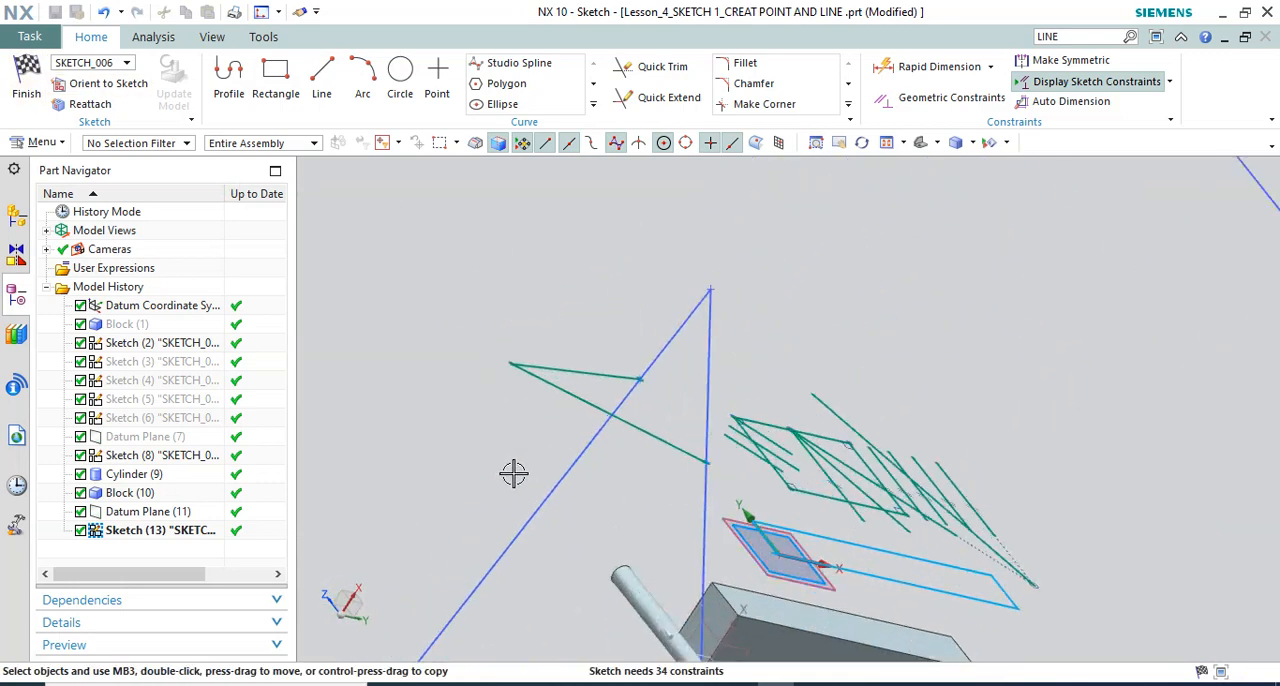
scroll(630, 405, "up", 4)
left_click(592, 108)
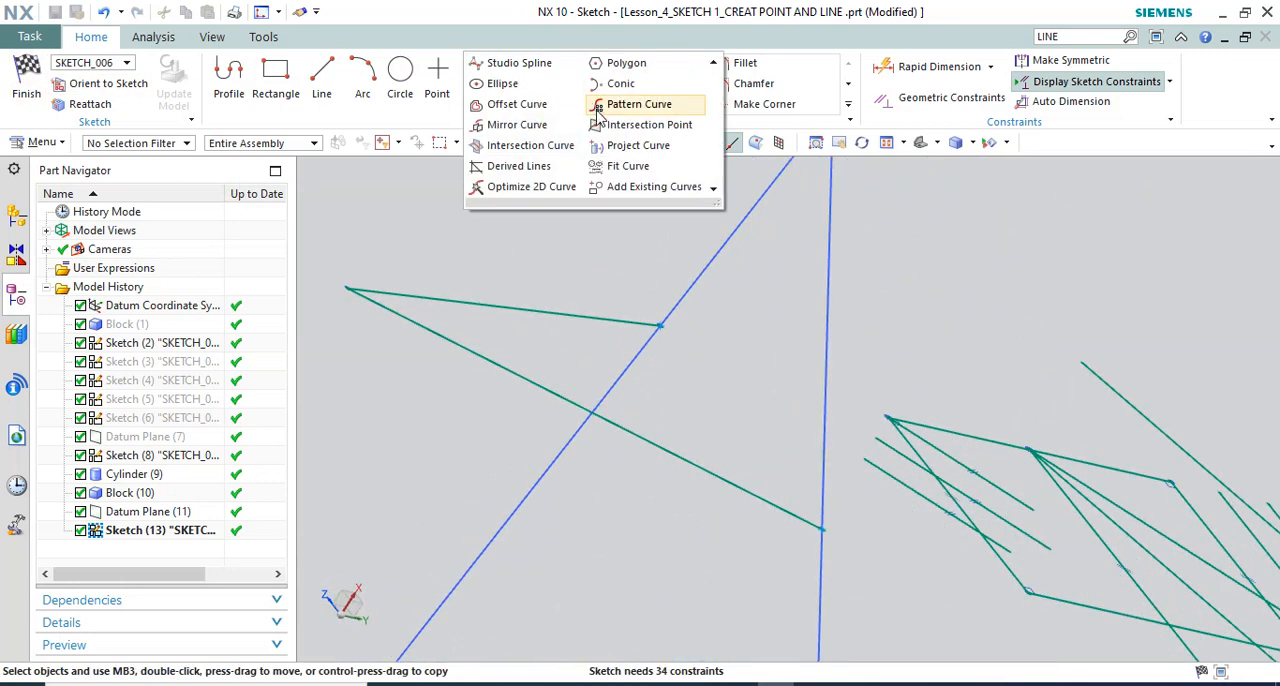
scroll(655, 280, "down", 4)
scroll(661, 285, "down", 1)
mouse_move(771, 309)
middle_mouse_down()
mouse_move(720, 286)
mouse_move(713, 318)
middle_mouse_up()
scroll(863, 451, "up", 3)
left_click(872, 474)
mouse_move(645, 358)
middle_mouse_down()
mouse_move(603, 346)
mouse_move(907, 385)
mouse_move(762, 393)
middle_mouse_up()
key("Escape")
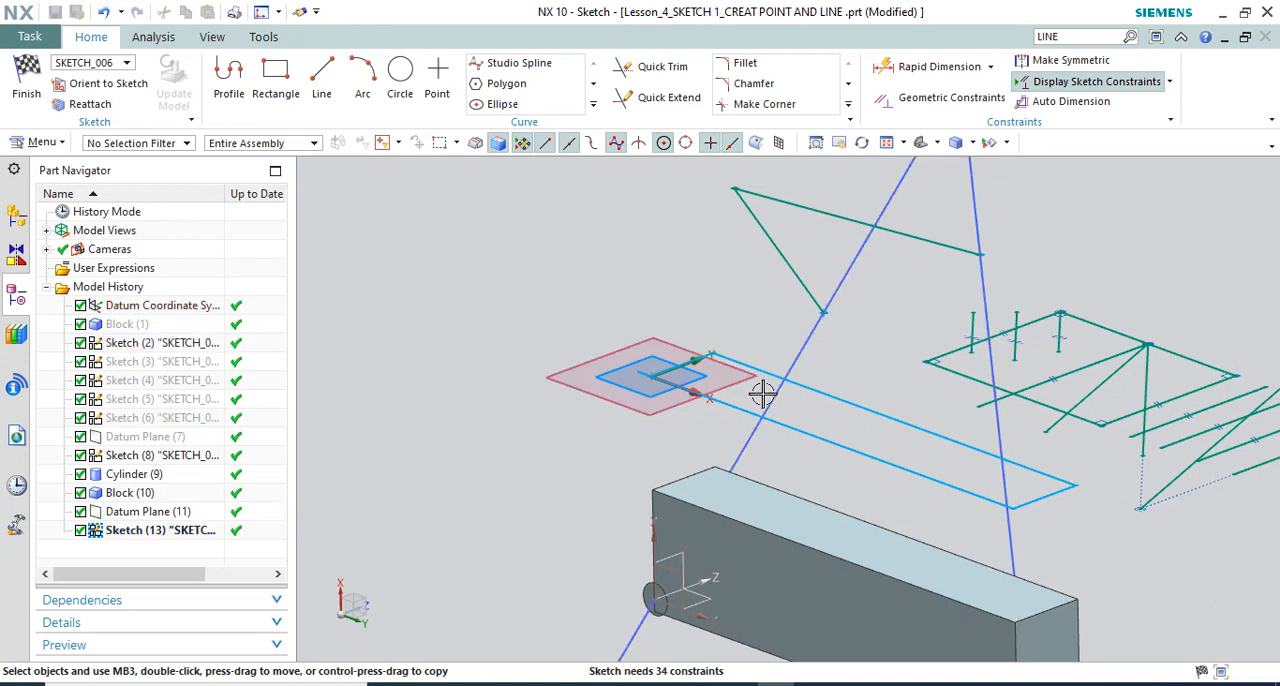
left_click(808, 340)
key("Escape")
scroll(648, 316, "down", 2)
scroll(728, 333, "up", 1)
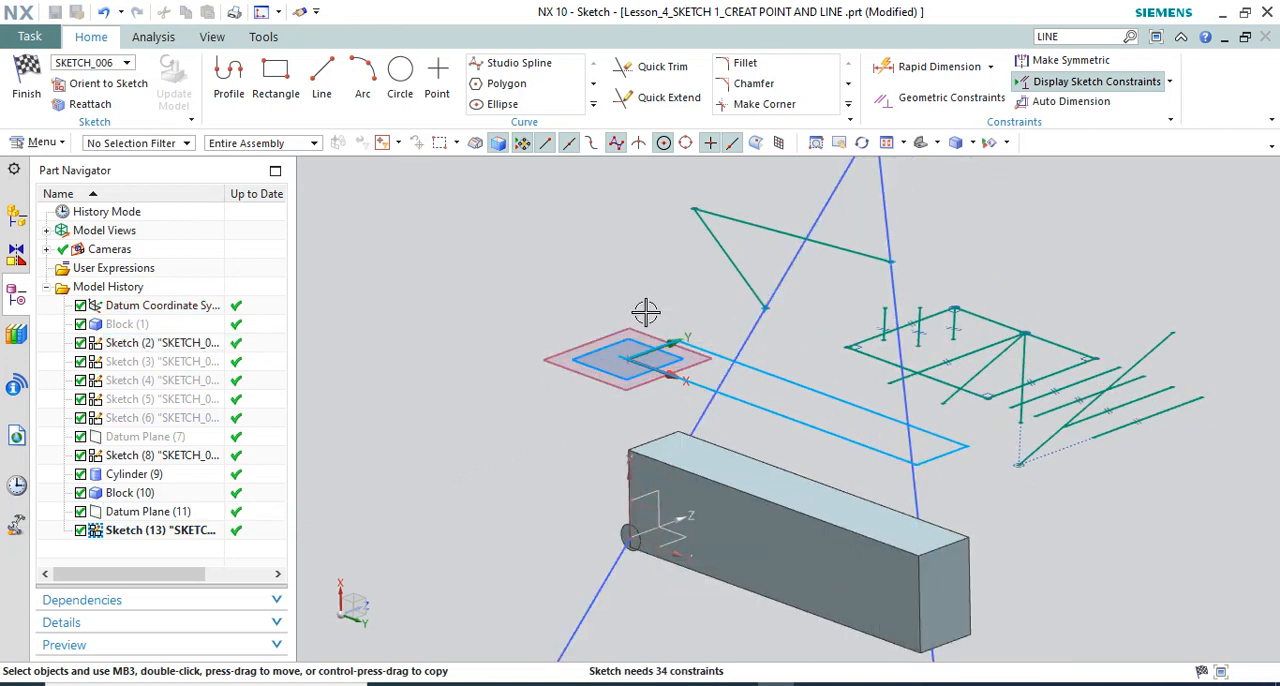
scroll(645, 312, "down", 4)
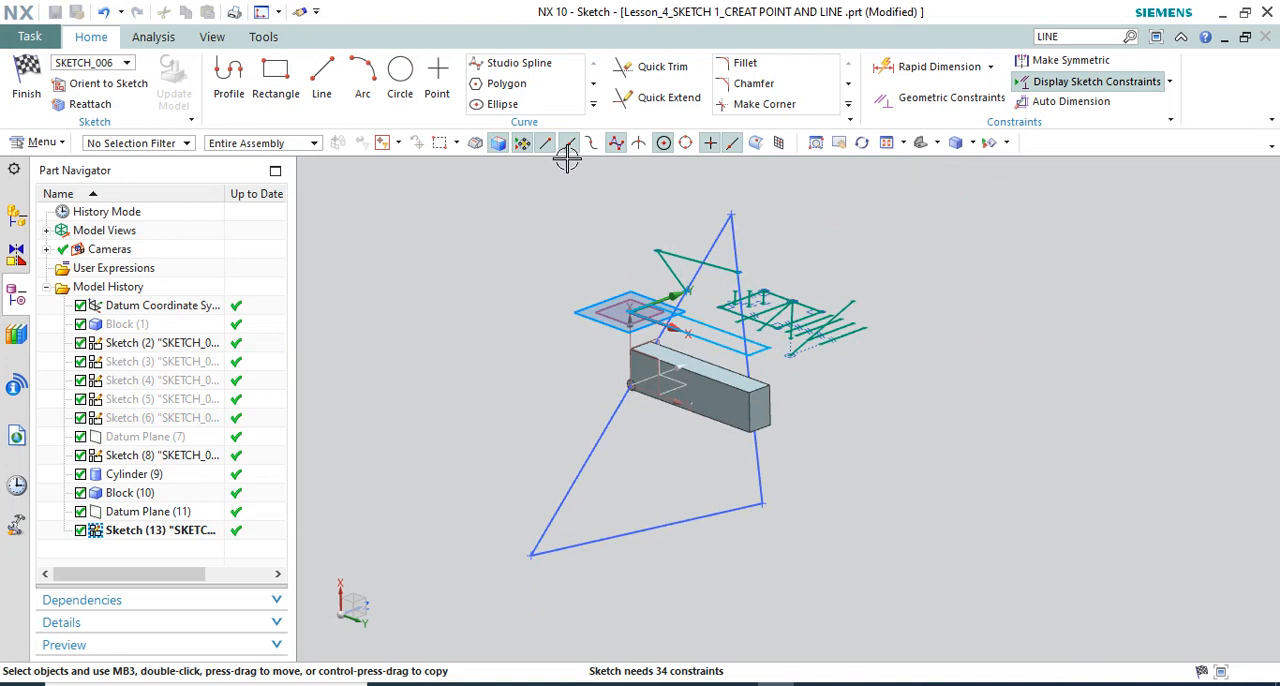
left_click(594, 105)
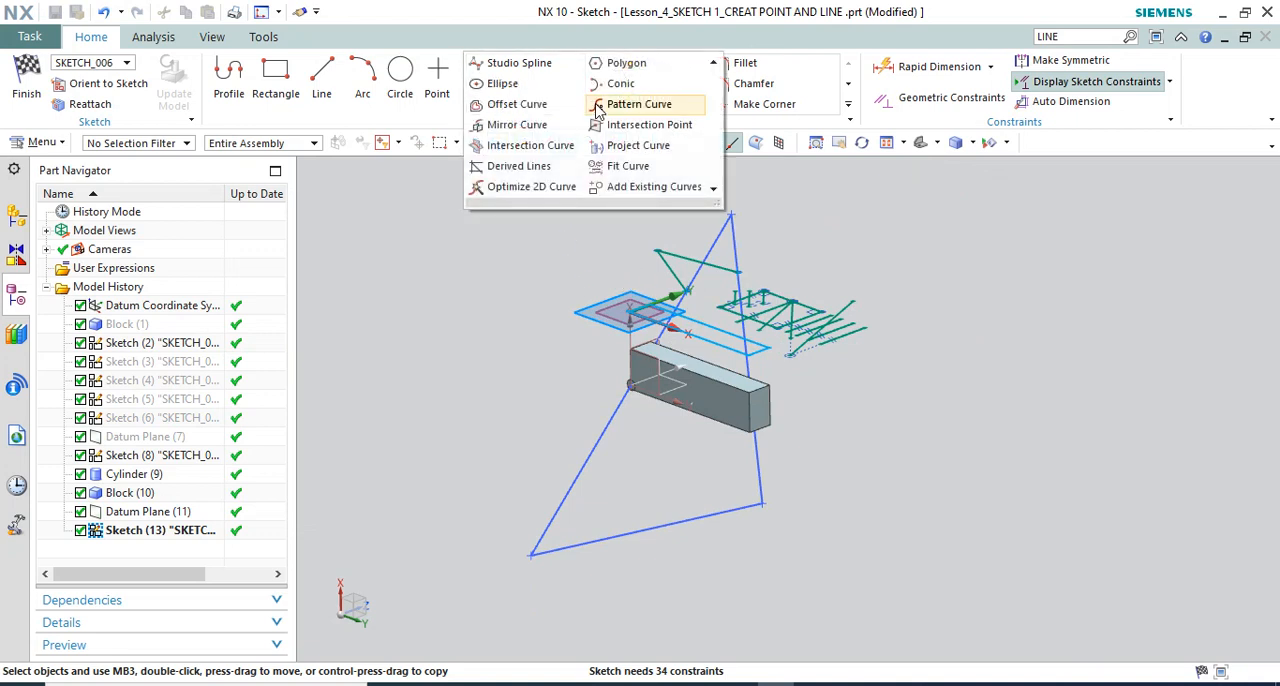
left_click(560, 150)
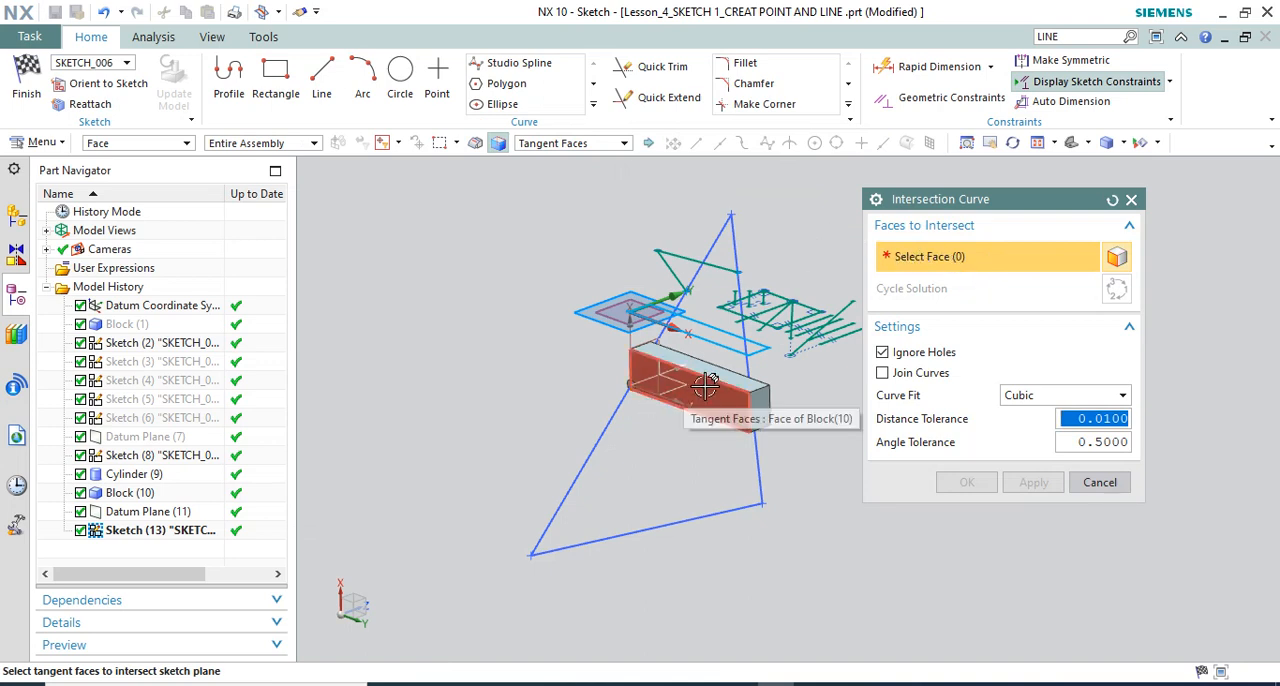
scroll(705, 388, "up", 3)
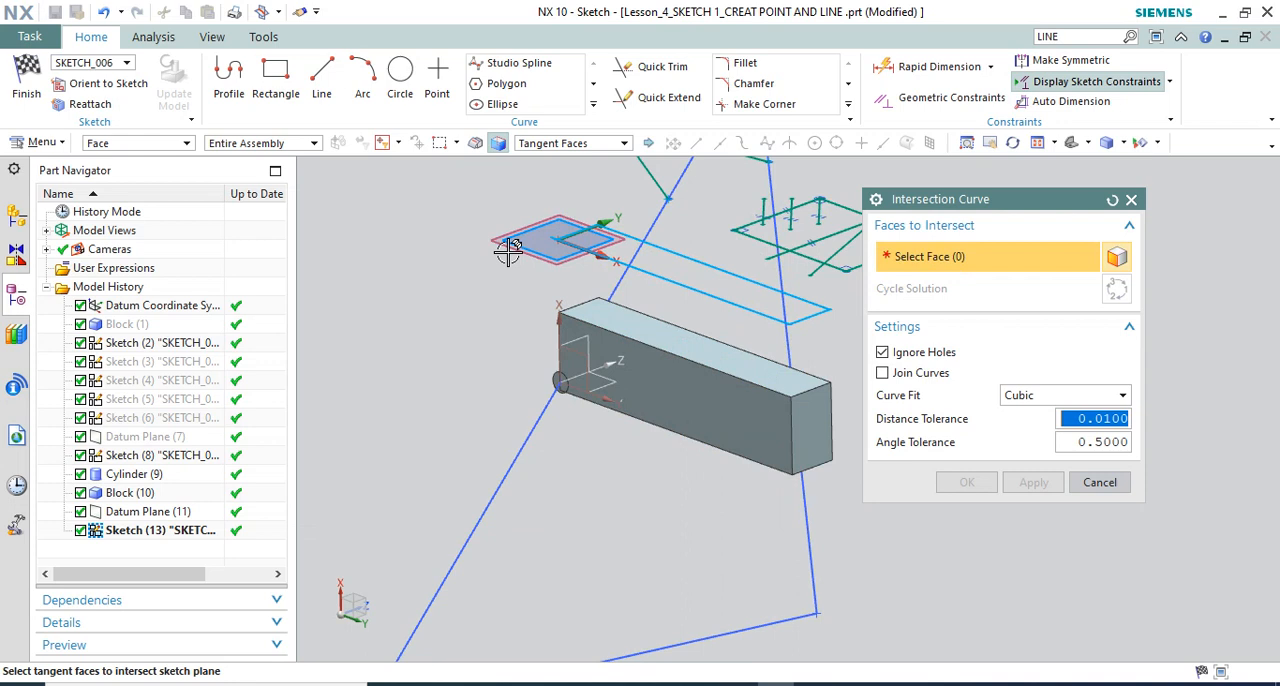
scroll(604, 294, "down", 4)
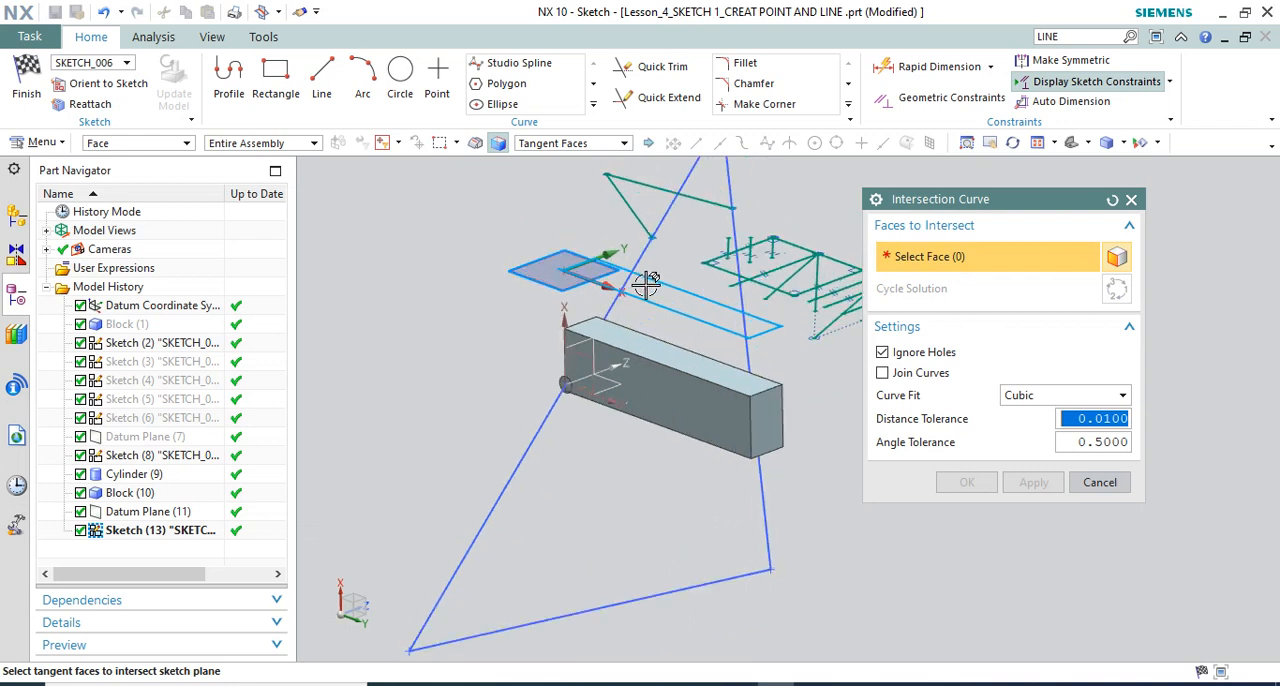
key("F8")
scroll(649, 354, "up", 4)
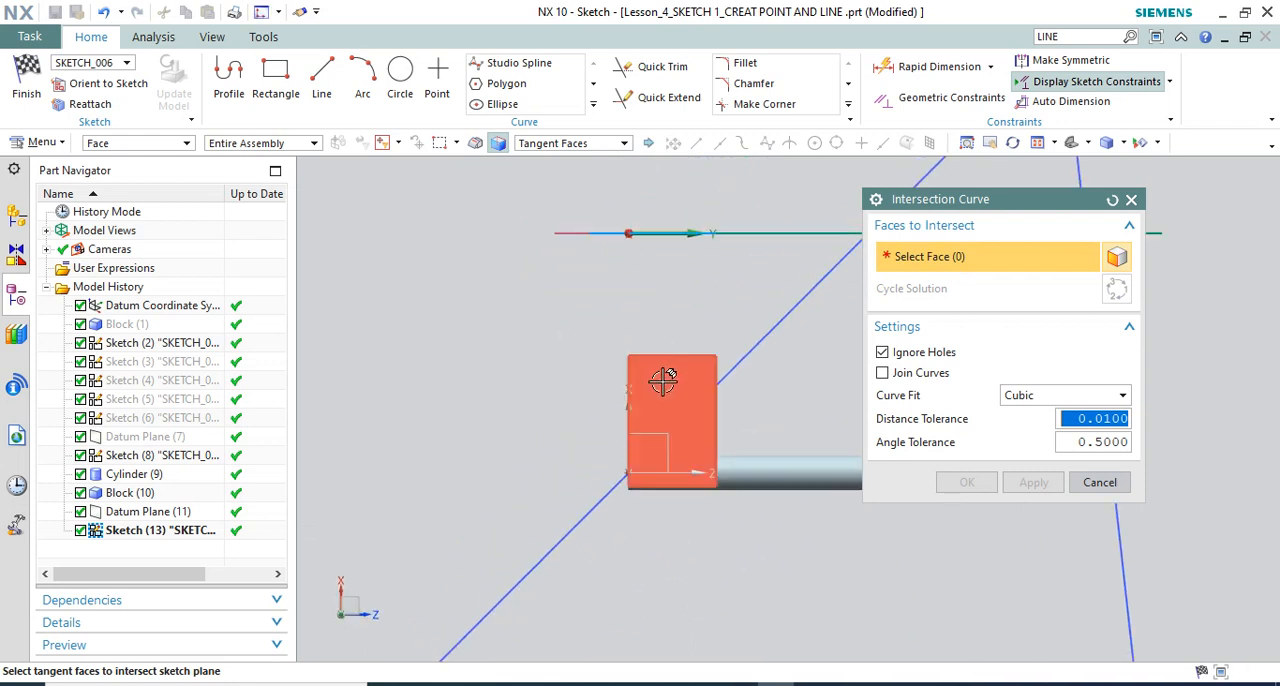
scroll(580, 255, "down", 3)
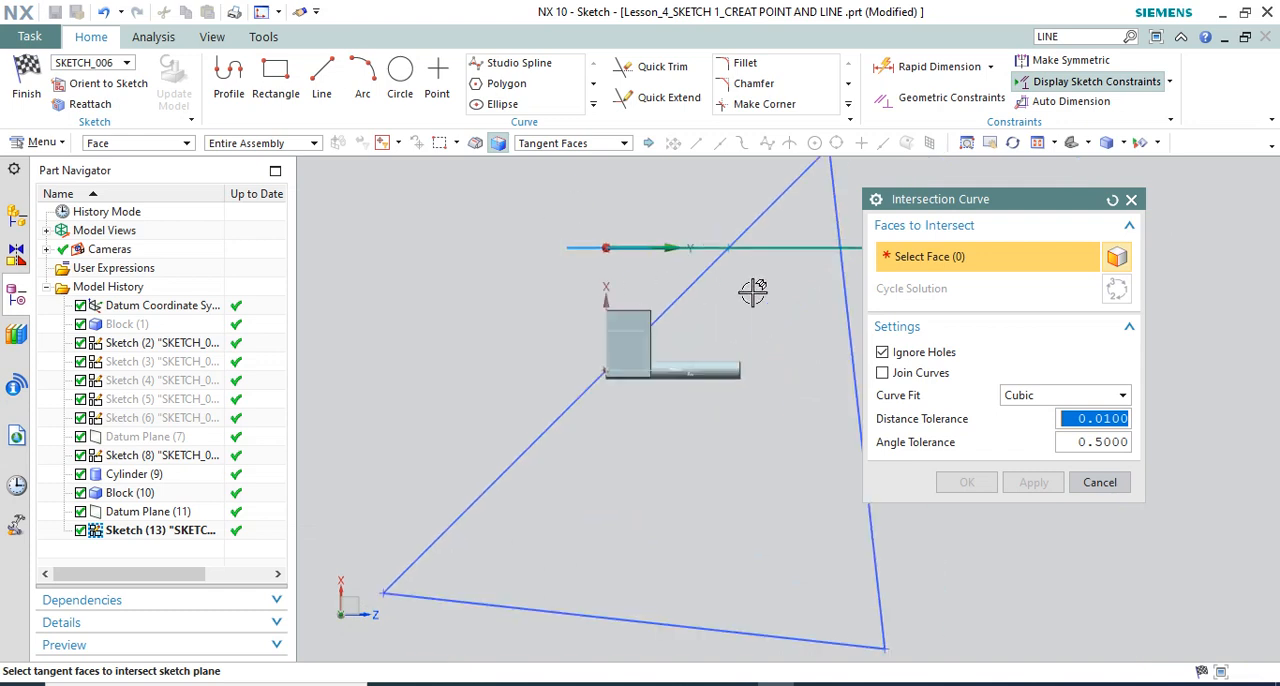
left_click(1131, 201)
Finish the sketch and roll the model history back so that Datum Plane (11) is the current feature
left_click(26, 84)
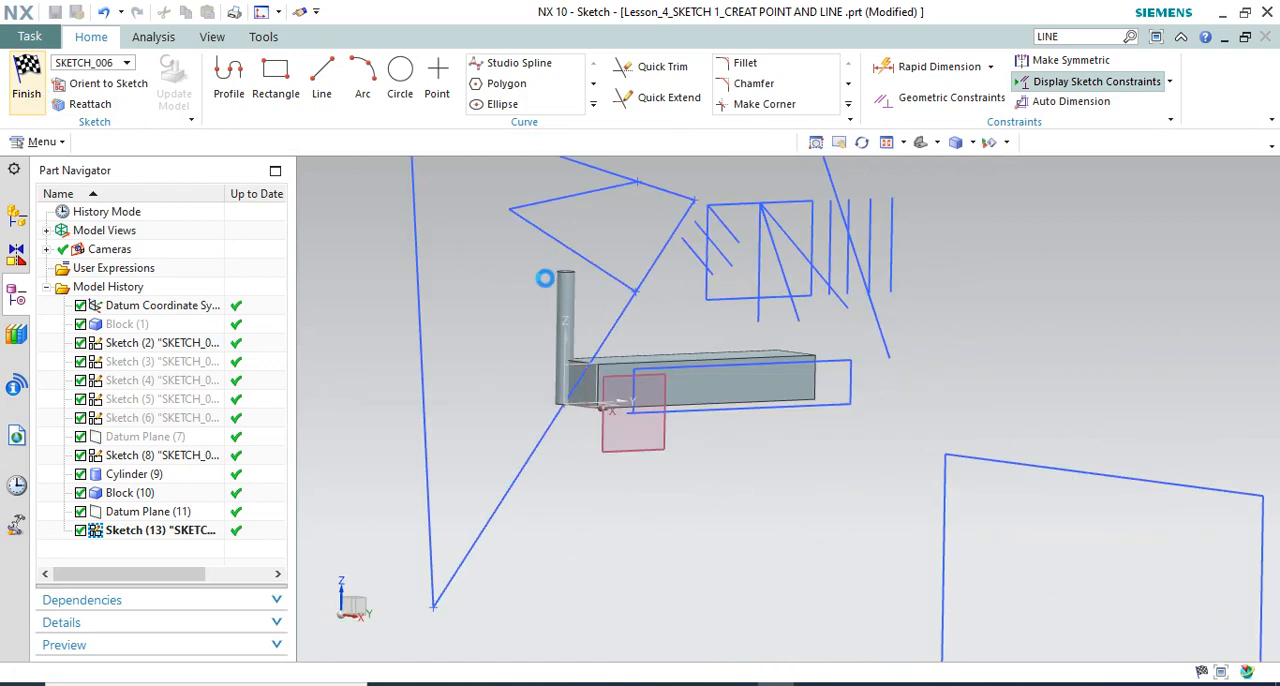
mouse_move(677, 334)
middle_mouse_down()
mouse_move(700, 297)
mouse_move(660, 317)
mouse_move(675, 340)
mouse_move(771, 300)
mouse_move(766, 357)
mouse_move(313, 525)
middle_mouse_up()
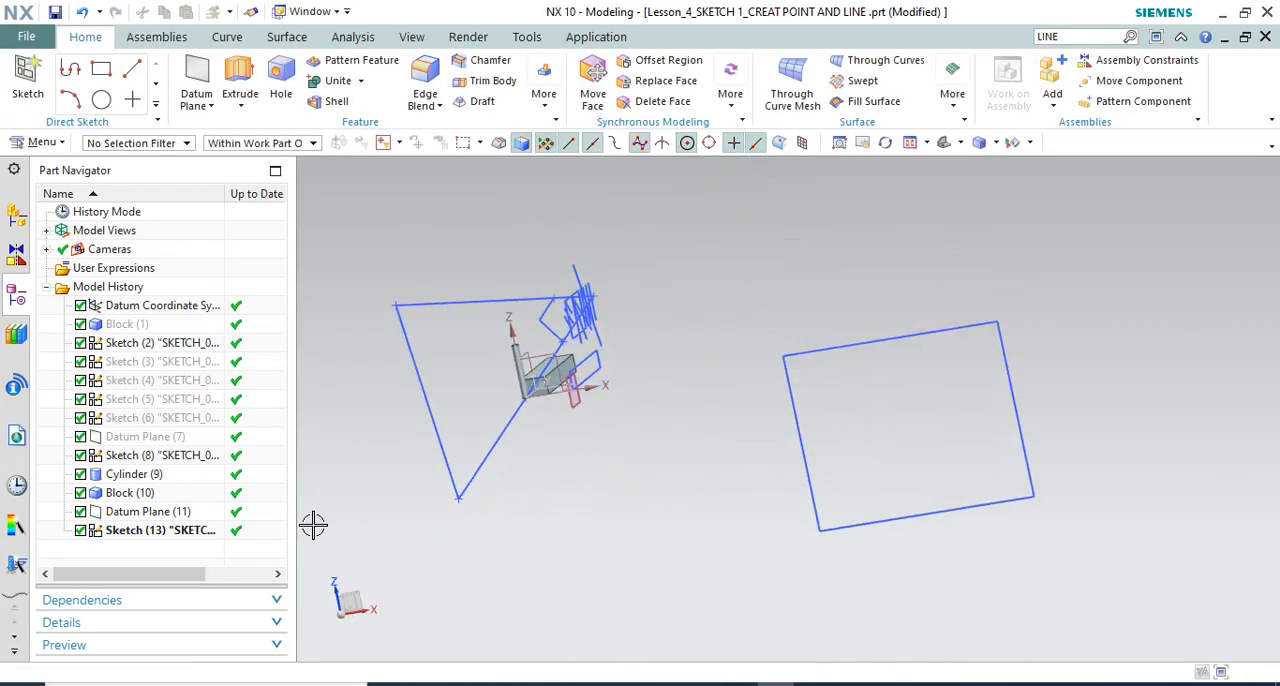
right_click(184, 477)
left_click(370, 254)
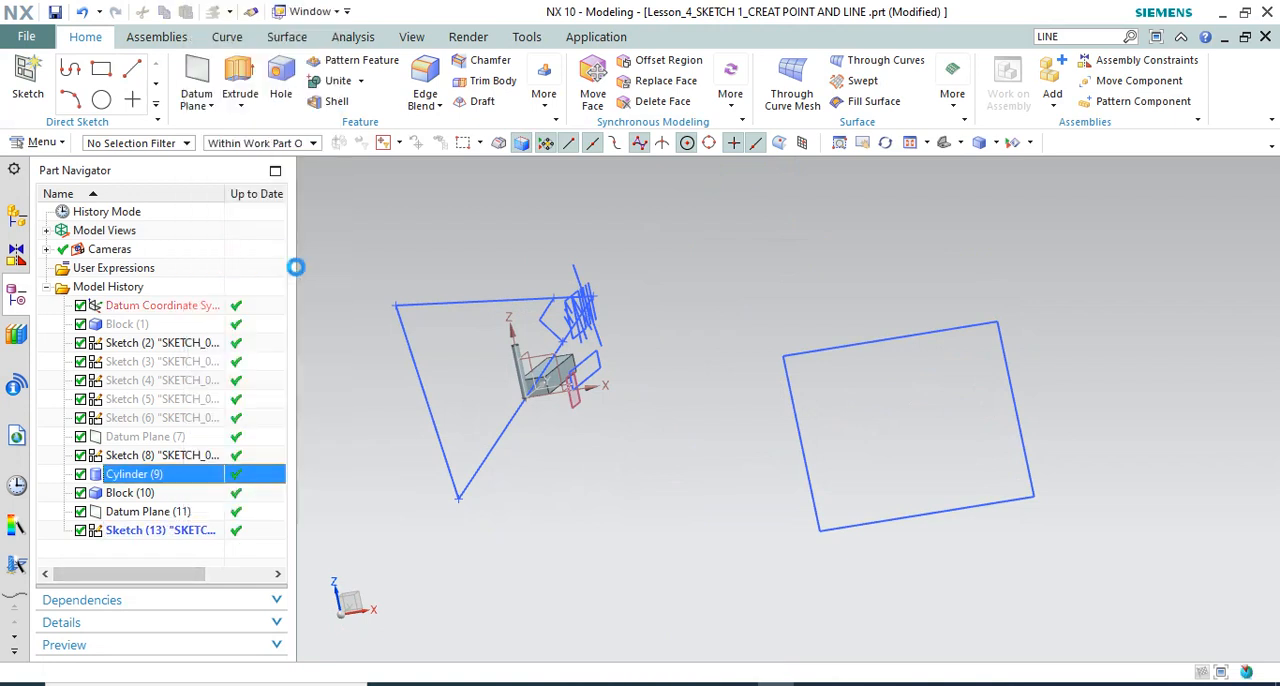
mouse_move(507, 378)
middle_mouse_down()
mouse_move(466, 380)
mouse_move(515, 372)
middle_mouse_up()
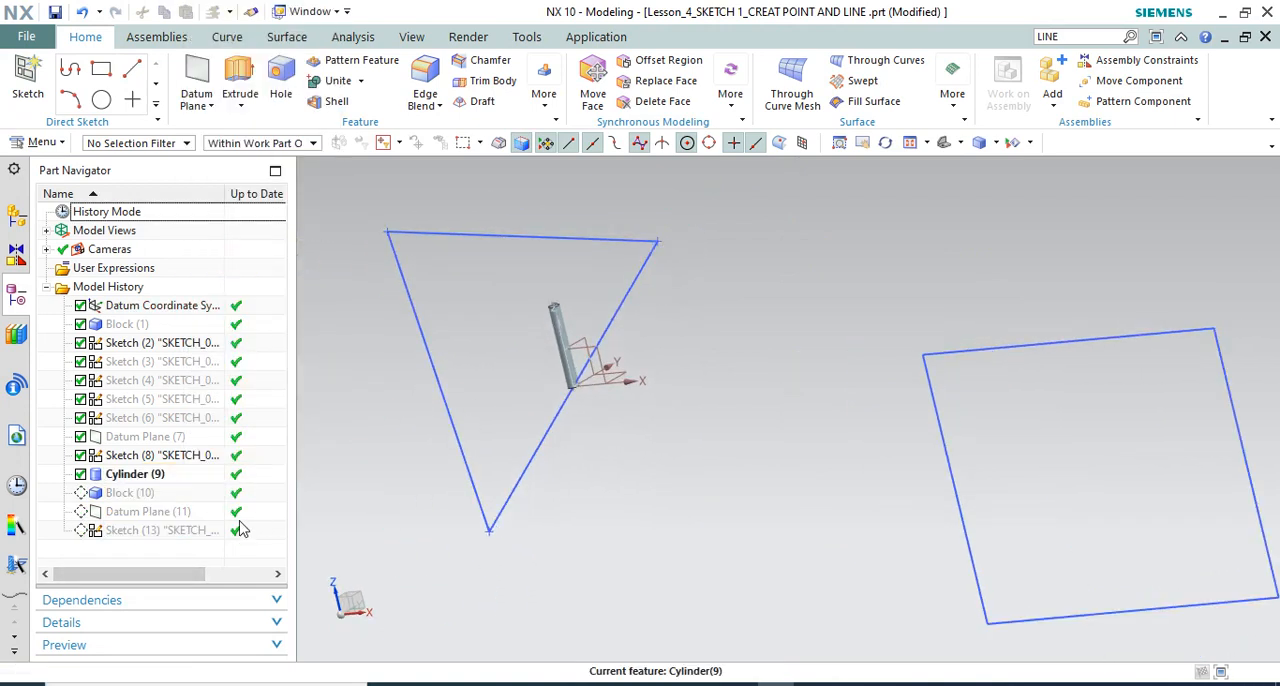
right_click(203, 514)
left_click(300, 362)
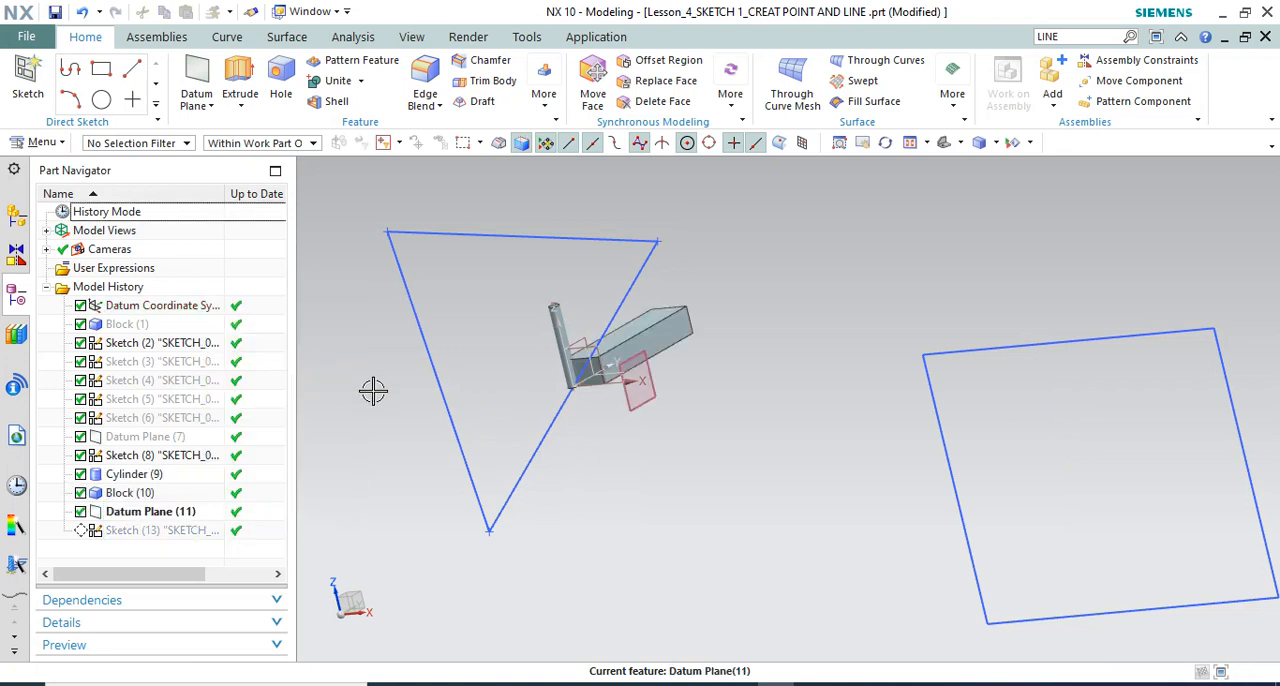
Extrude the block's long upper edge along the X axis from -5 mm to 93 mm with Boolean None
middle_click_drag(580, 417, 592, 423)
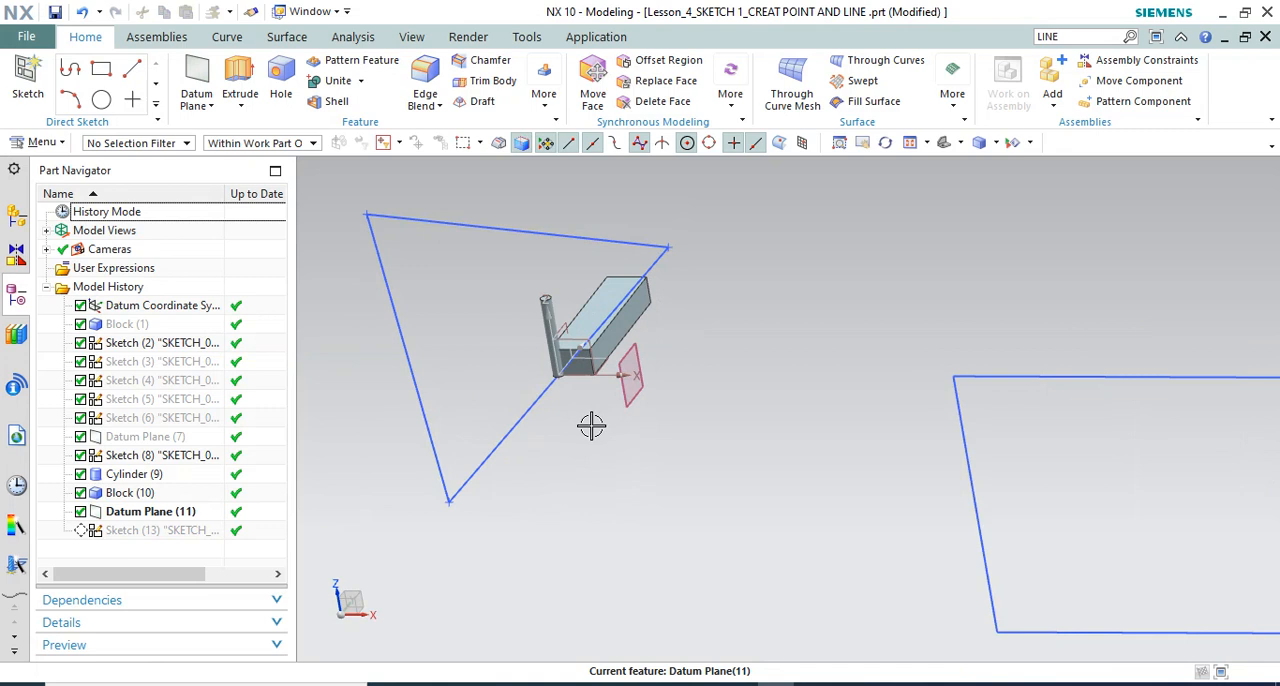
key("x")
left_click(594, 293)
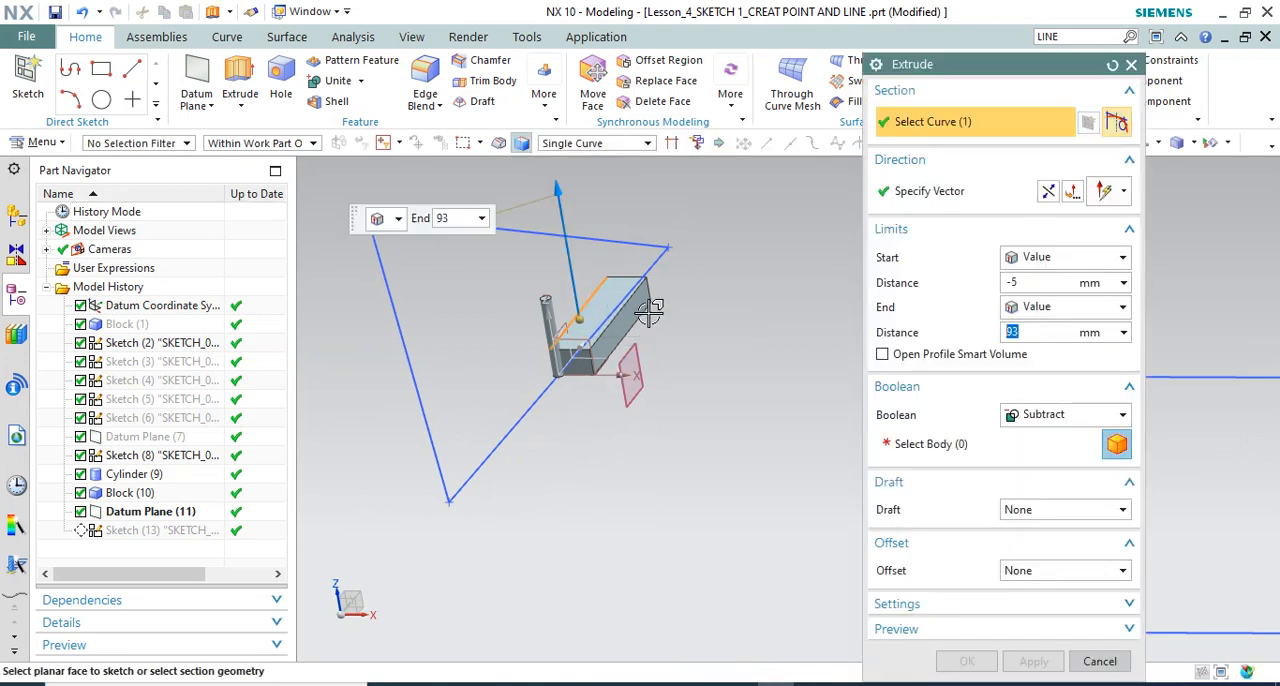
left_click(978, 193)
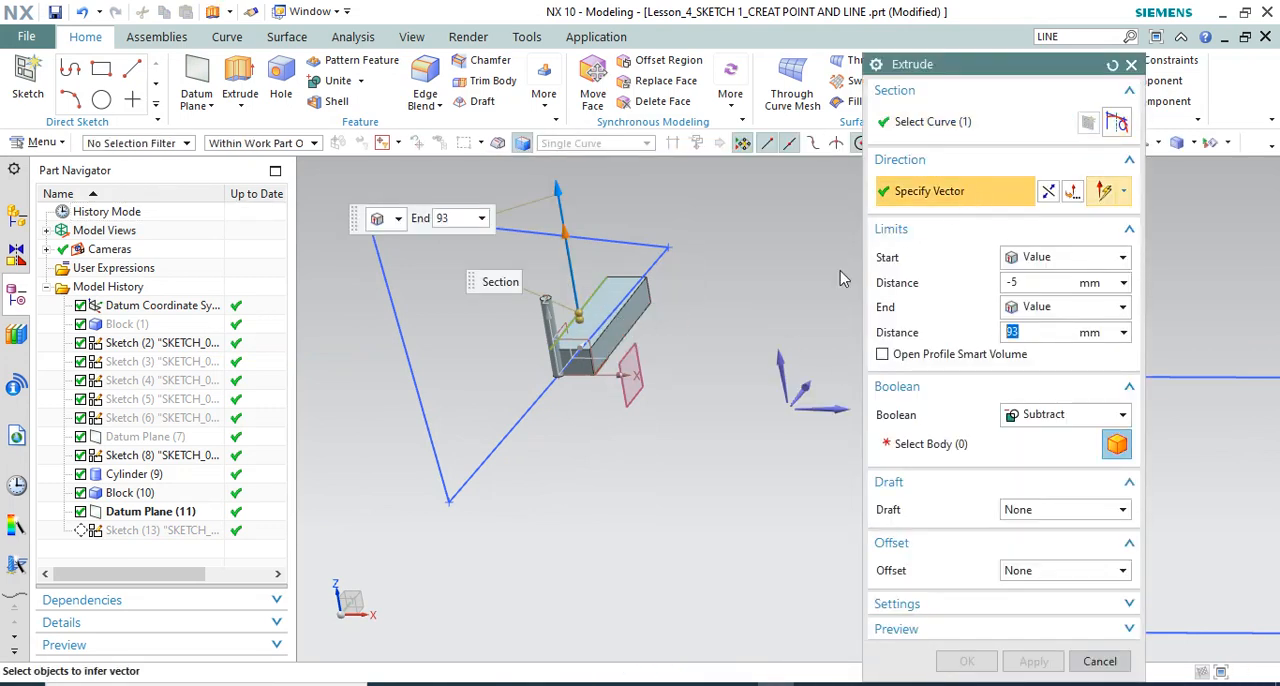
left_click(802, 407)
left_click(1043, 415)
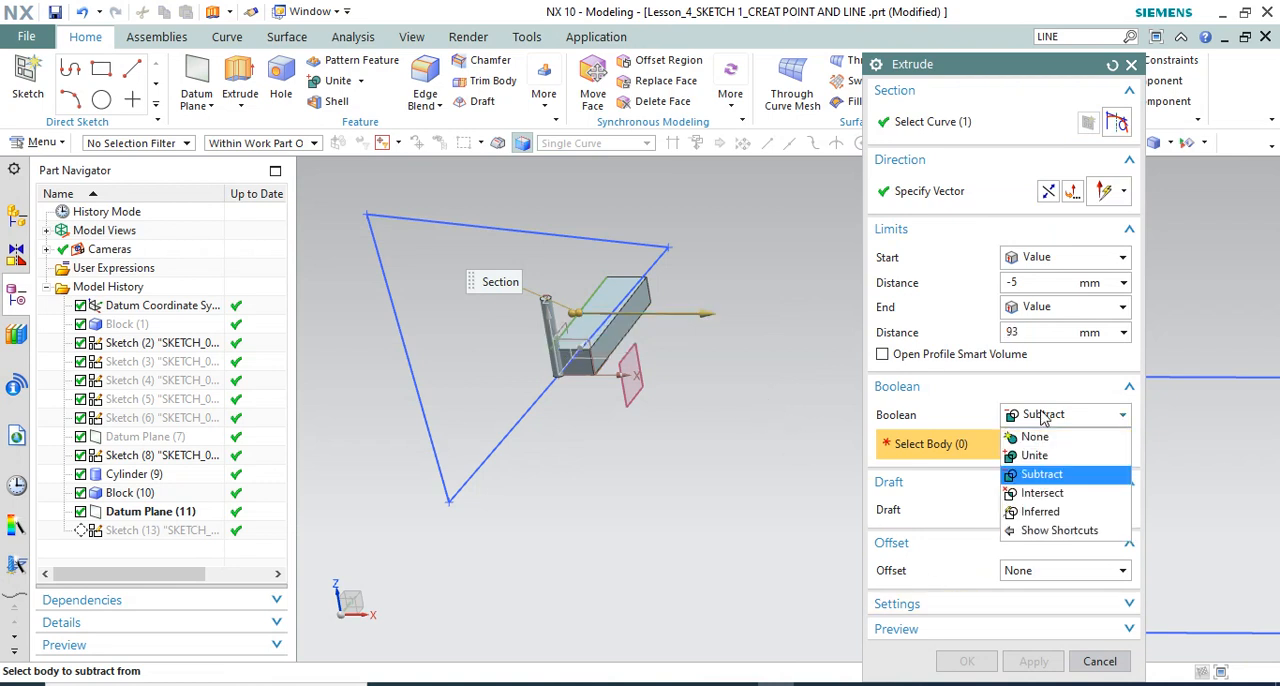
left_click(1034, 437)
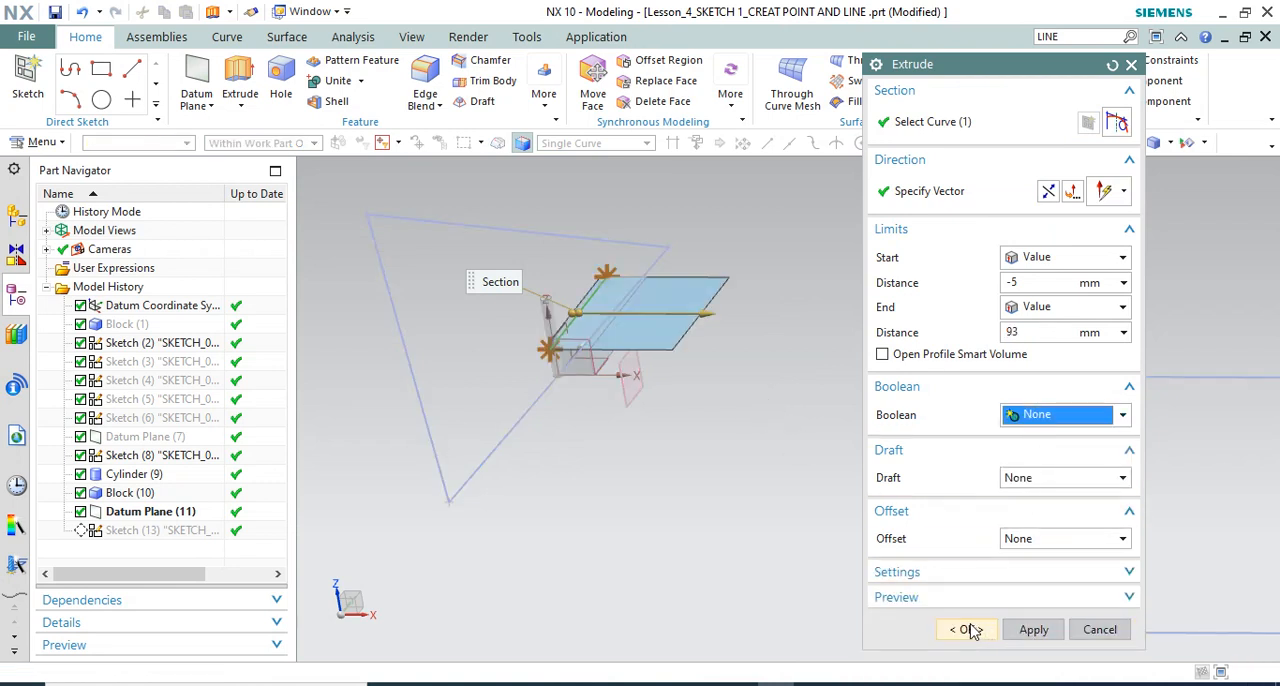
left_click(966, 629)
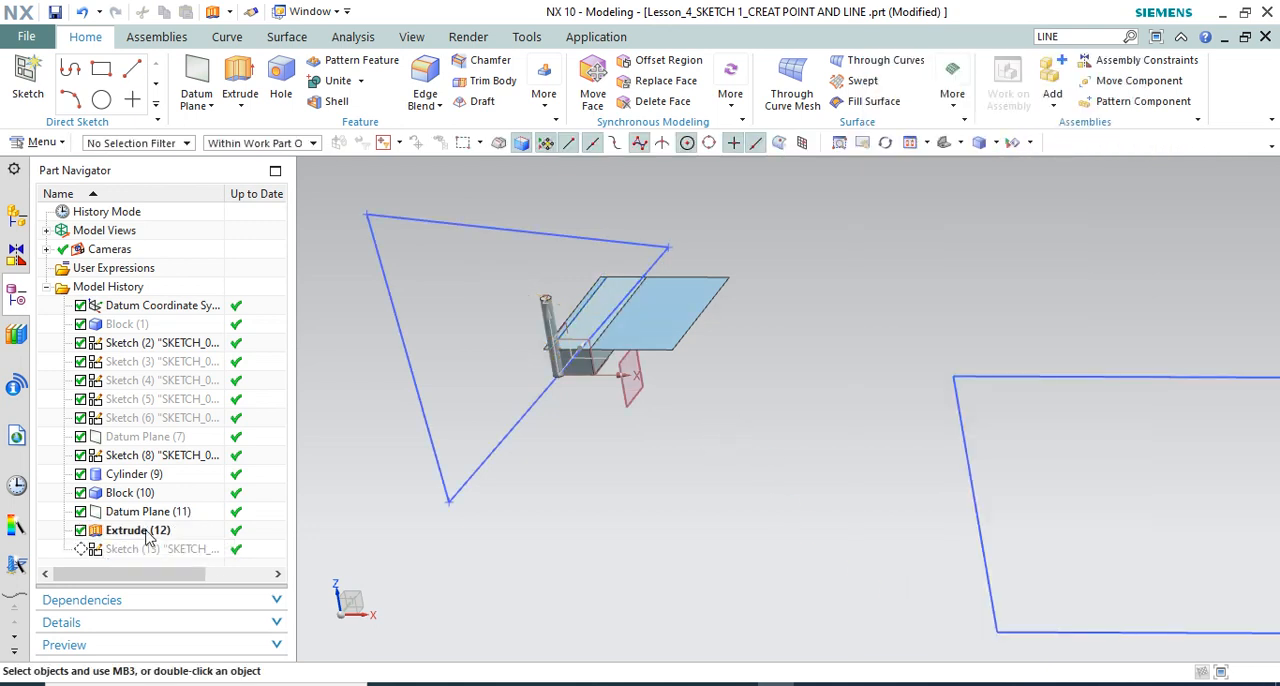
Move the extruded sheet ahead of the datum plane in the model history
left_click(147, 533)
left_click_drag(152, 500, 168, 507)
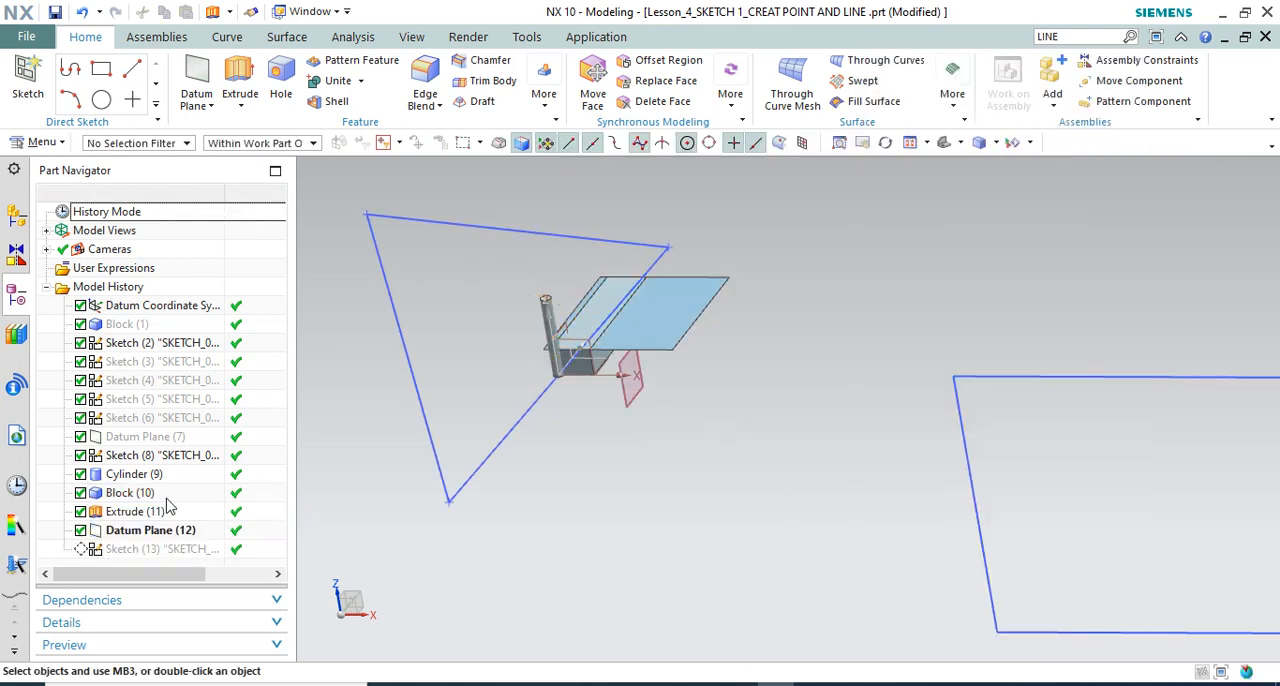
middle_click_drag(659, 387, 743, 480)
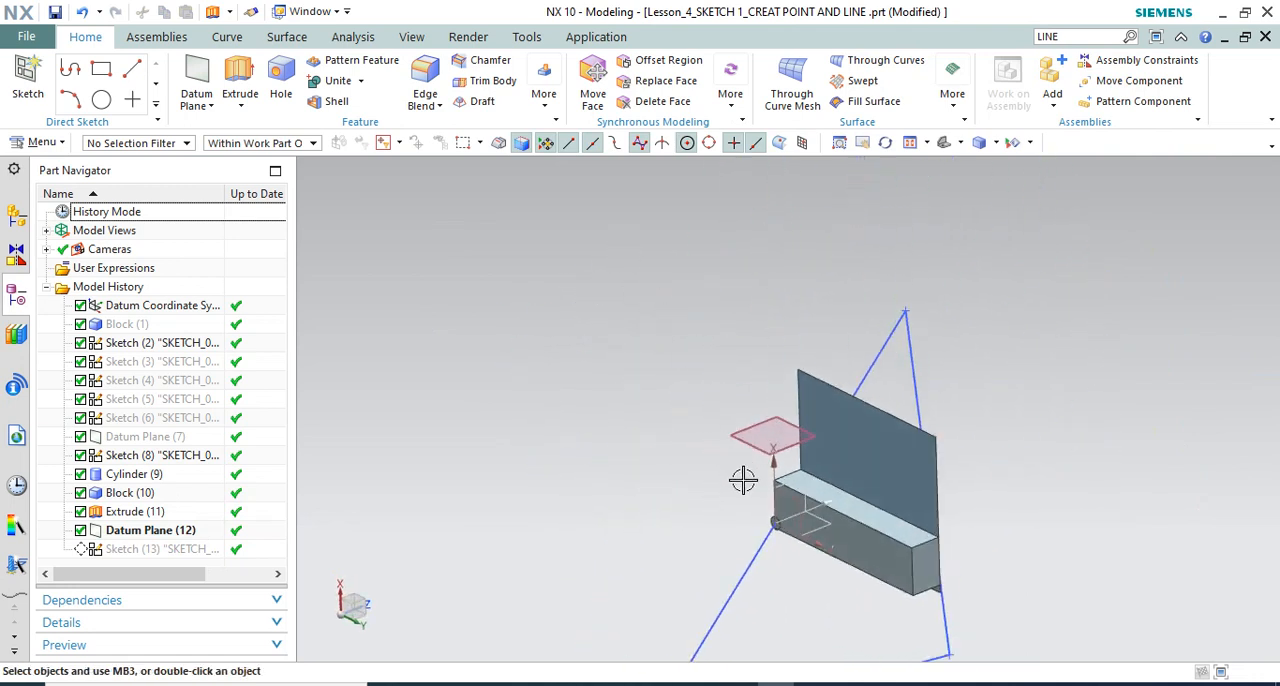
scroll(766, 522, "up", 3)
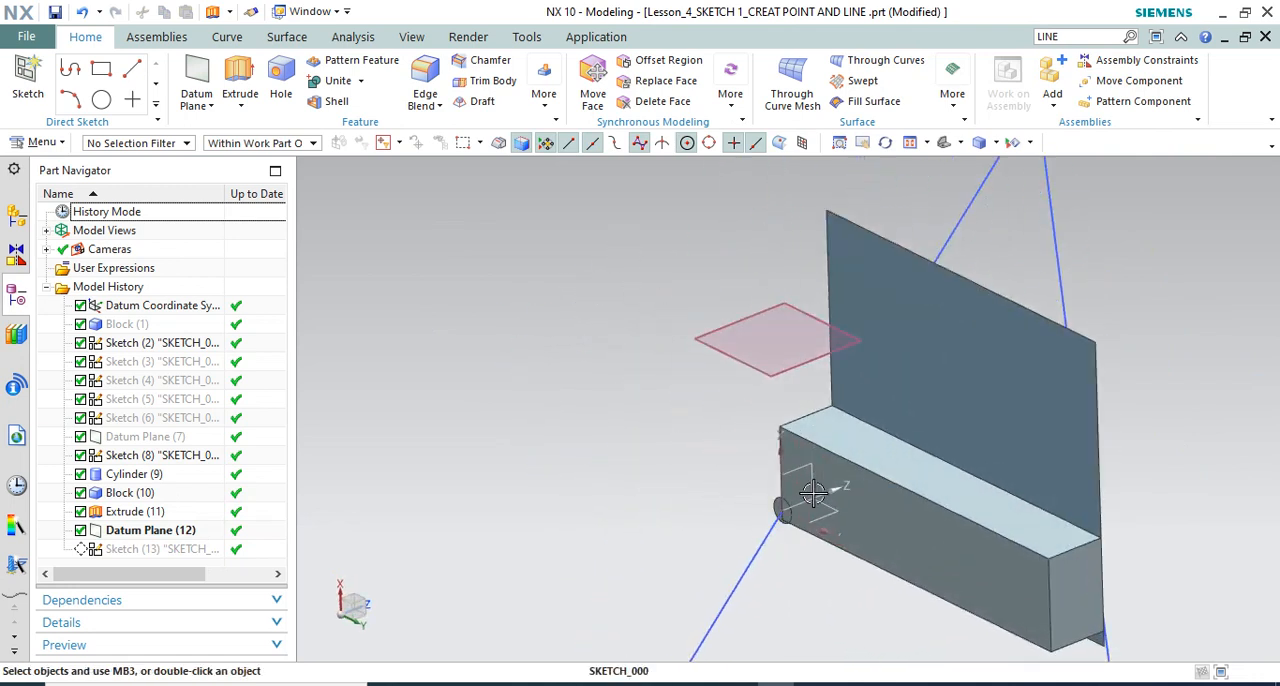
left_click(190, 532)
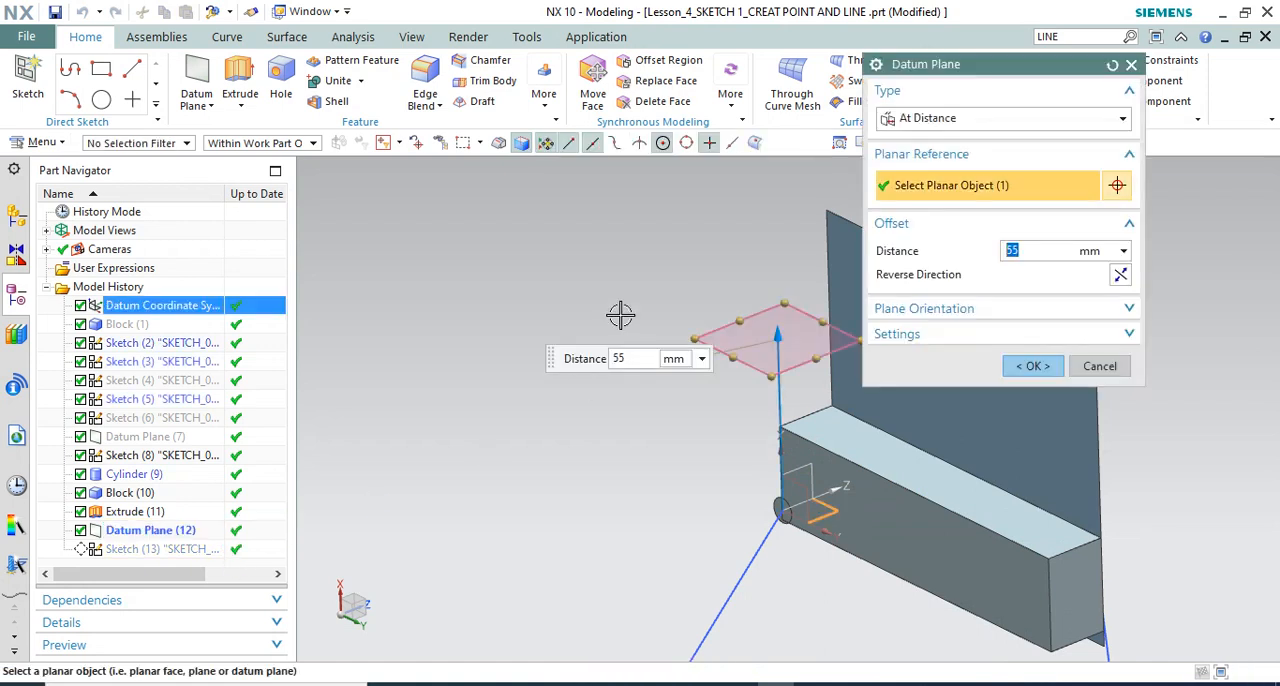
key("Escape")
Make Sketch (13) the current feature and open it for editing
right_click(176, 553)
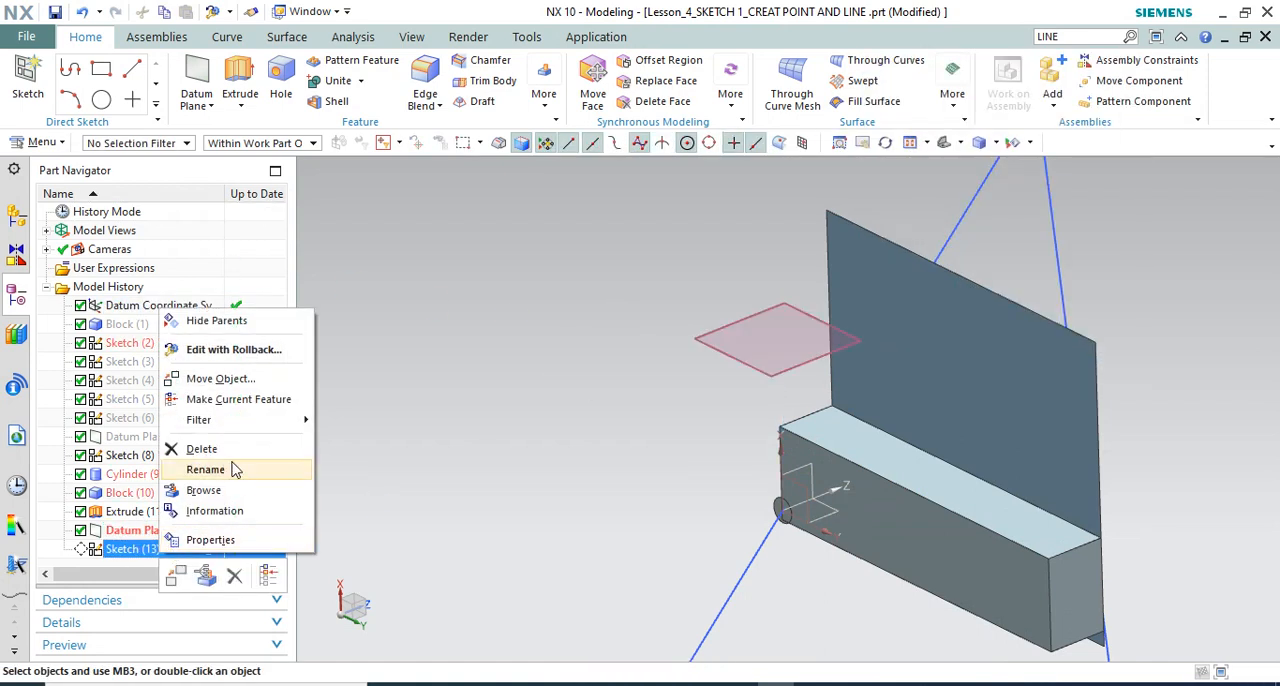
left_click(245, 399)
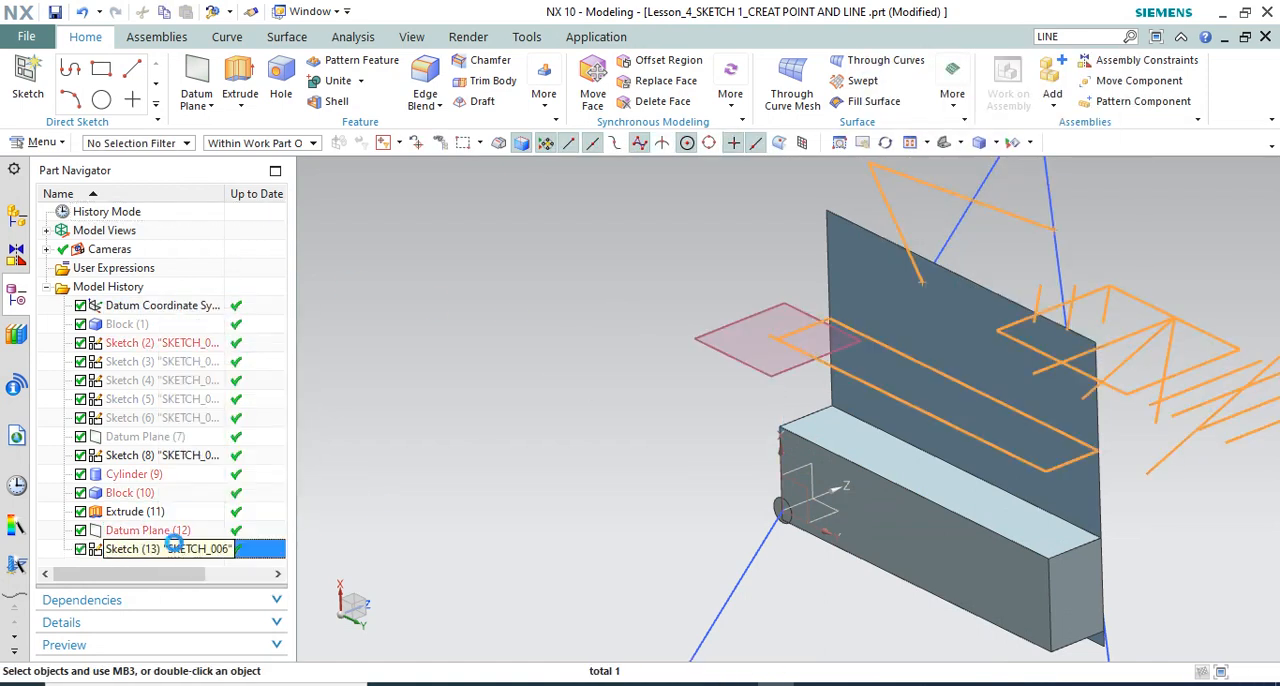
double_click(171, 549)
Create an Intersection Curve between the flat extruded sheet's face and the sketch plane, keeping the Cubic curve fit
mouse_move(654, 349)
middle_mouse_down()
mouse_move(685, 375)
mouse_move(676, 290)
middle_mouse_up()
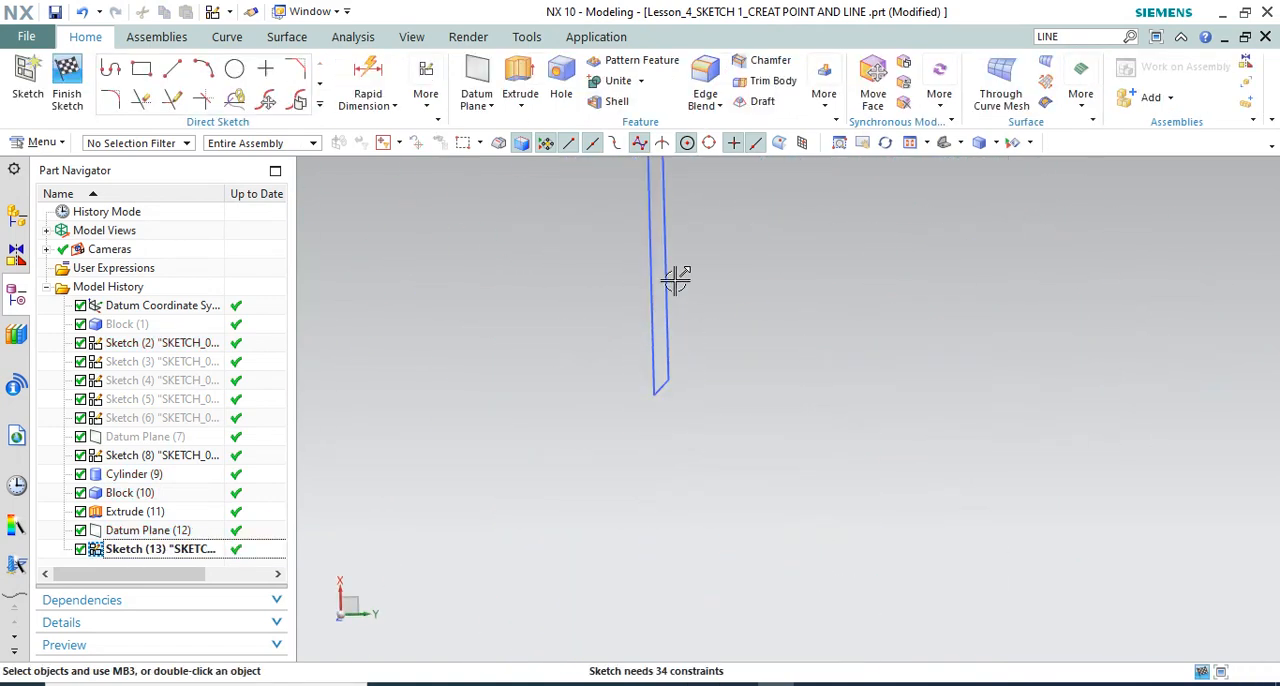
scroll(675, 281, "down", 4)
scroll(700, 443, "up", 2)
middle_click_drag(700, 443, 655, 472)
scroll(763, 469, "up", 5)
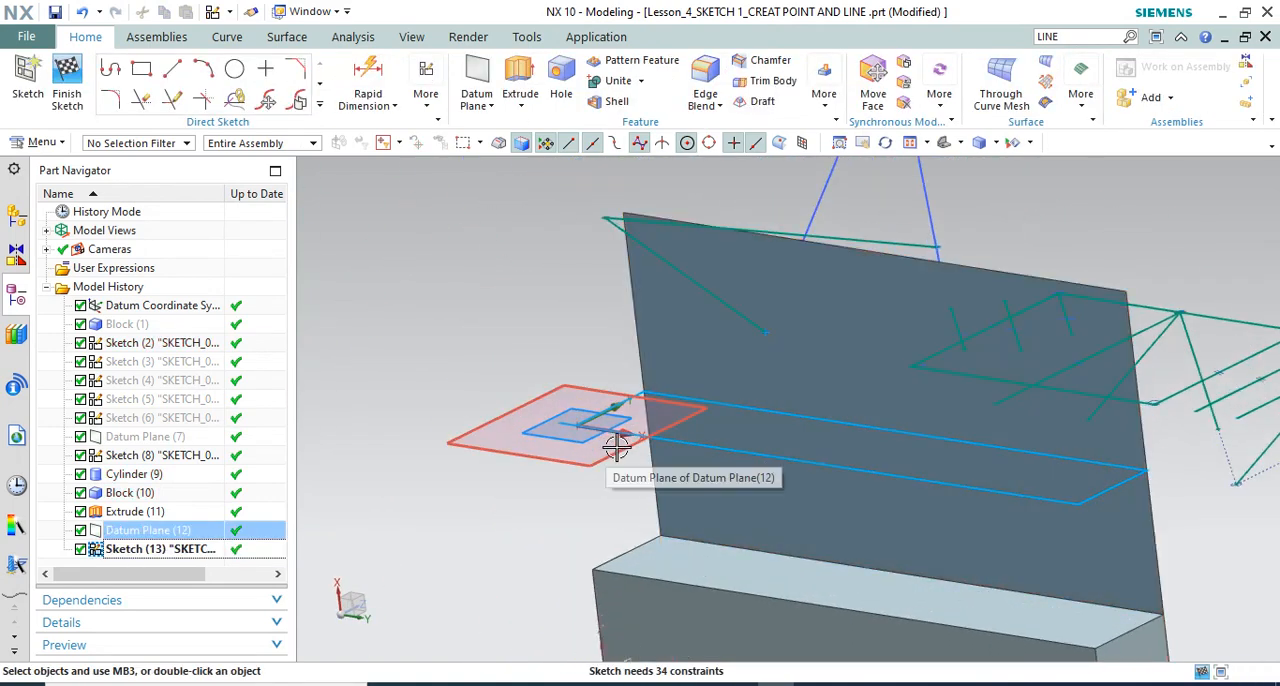
scroll(632, 290, "down", 3)
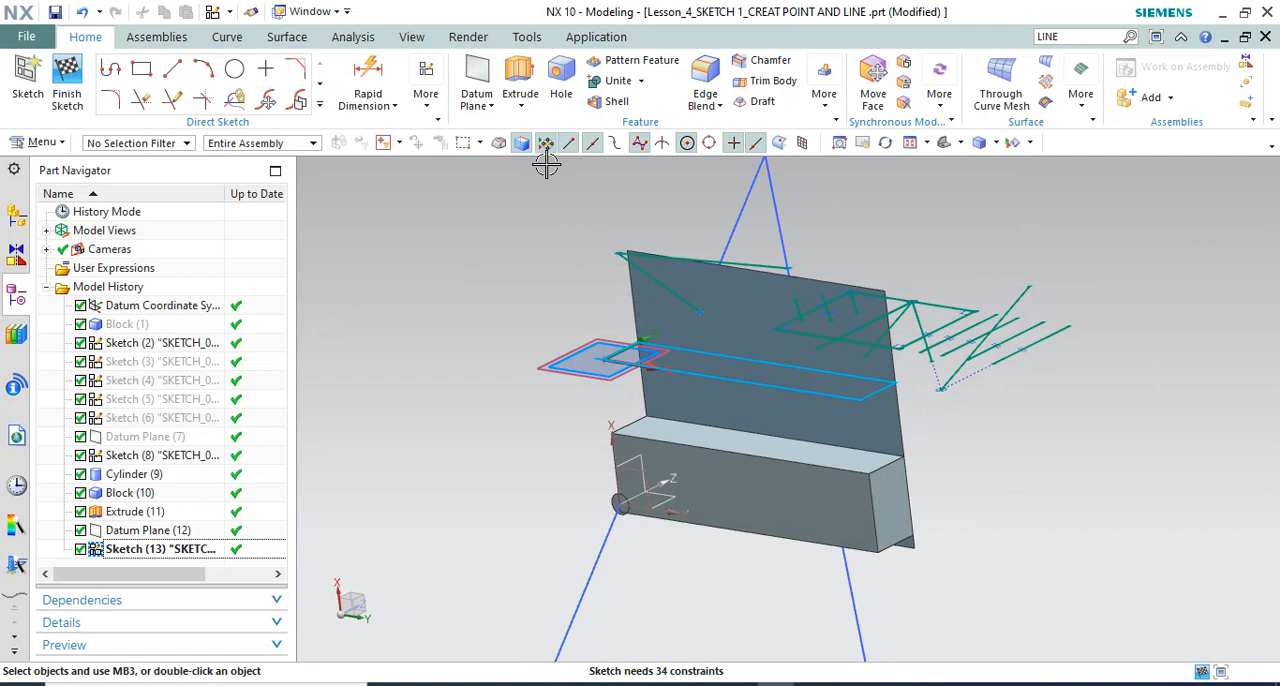
left_click(319, 104)
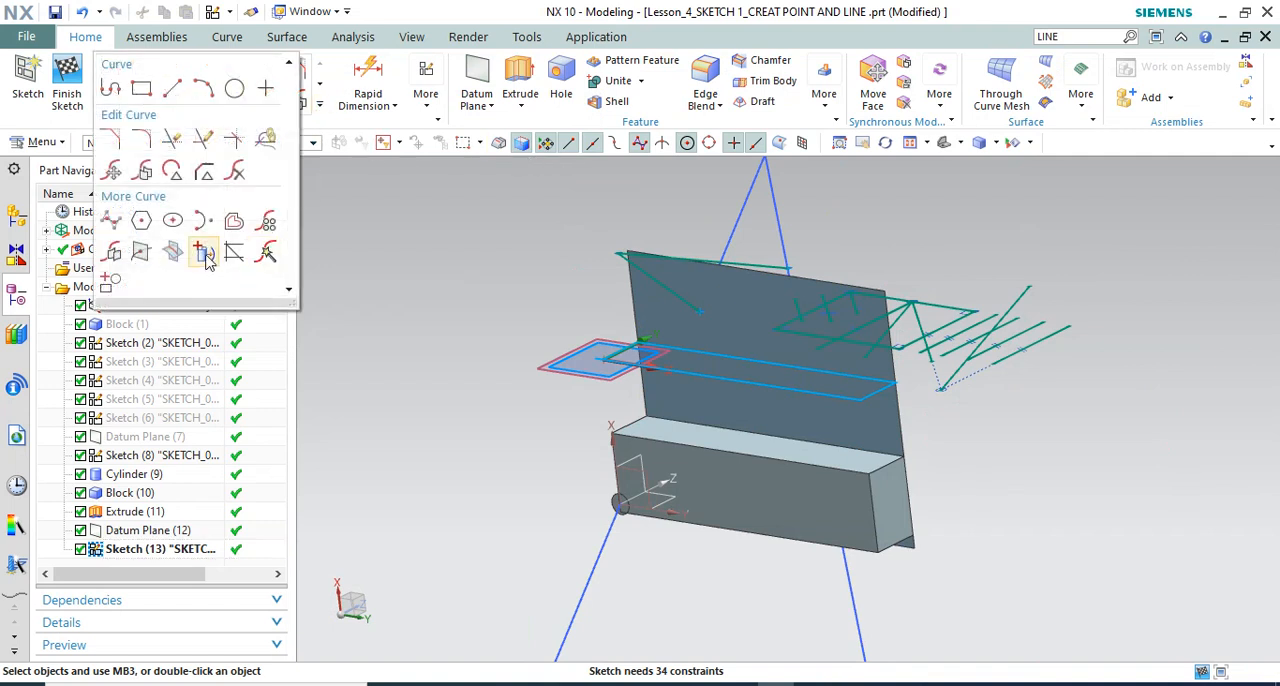
left_click(174, 253)
scroll(575, 322, "down", 3)
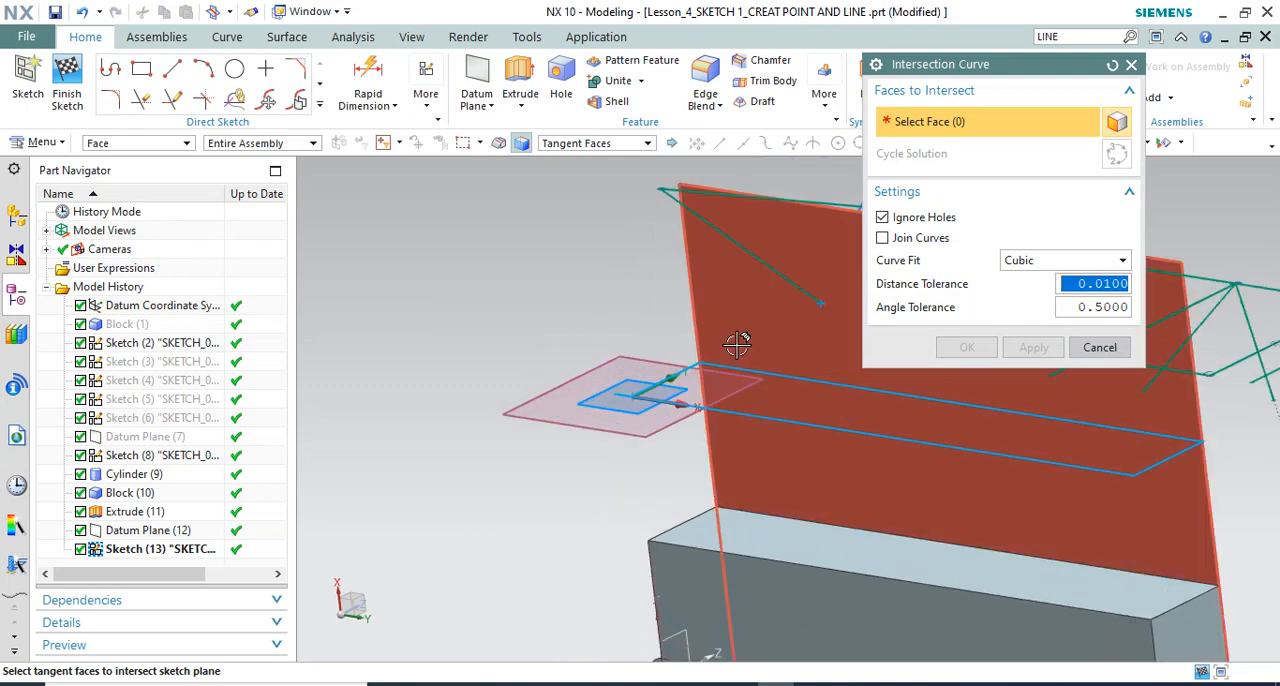
left_click(695, 340)
scroll(546, 313, "up", 3)
mouse_move(542, 315)
middle_mouse_down()
mouse_move(566, 297)
mouse_move(545, 318)
mouse_move(555, 323)
middle_mouse_up()
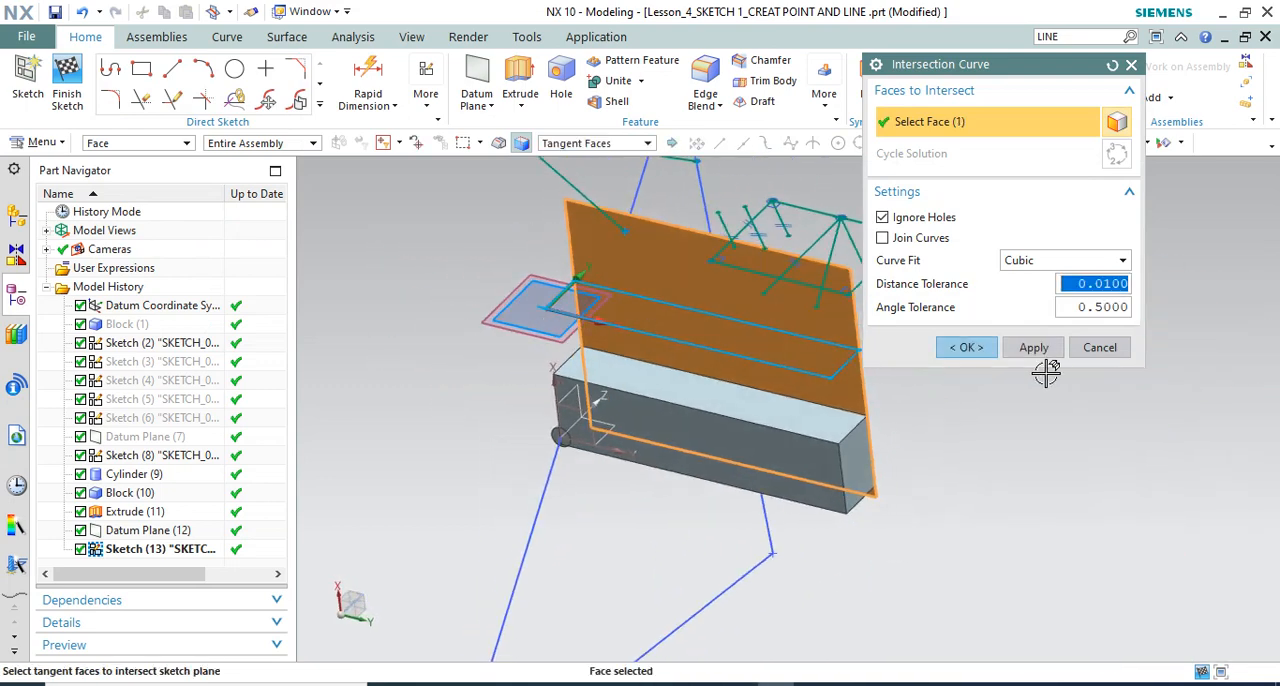
left_click(966, 348)
middle_click_drag(710, 284, 739, 322)
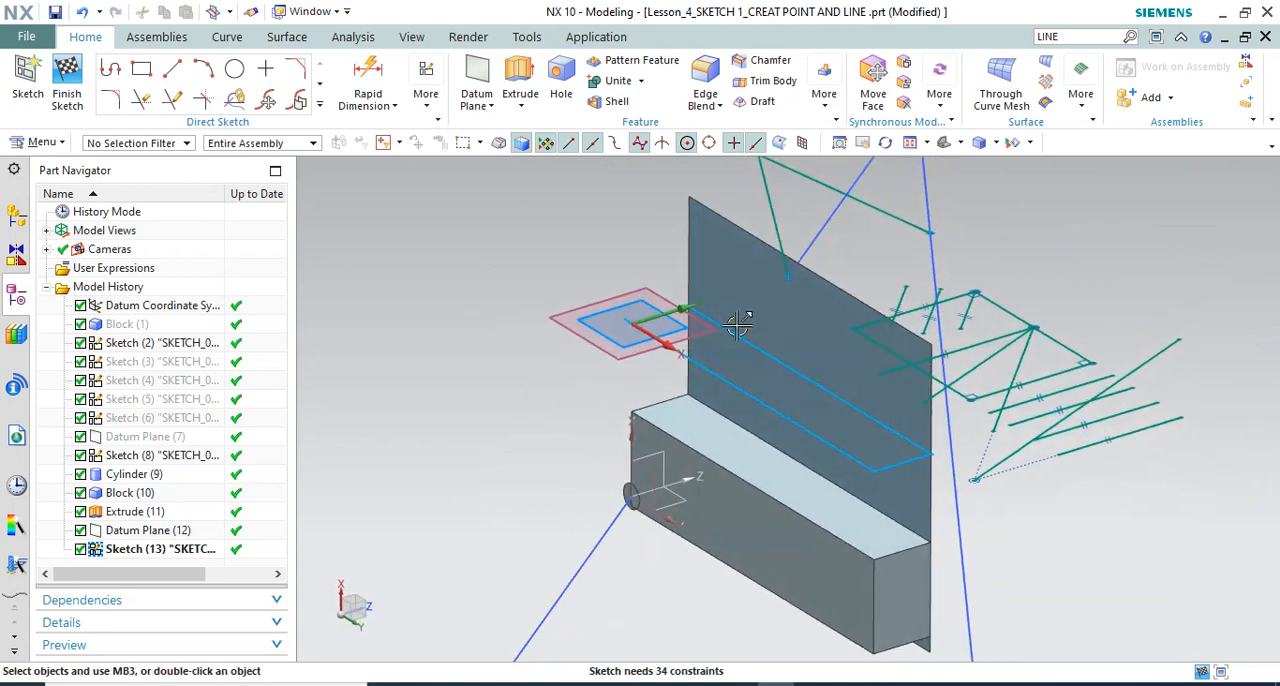
Delete the long rectangular outline above the block from the sketch
scroll(731, 334, "up", 2)
scroll(731, 334, "down", 3)
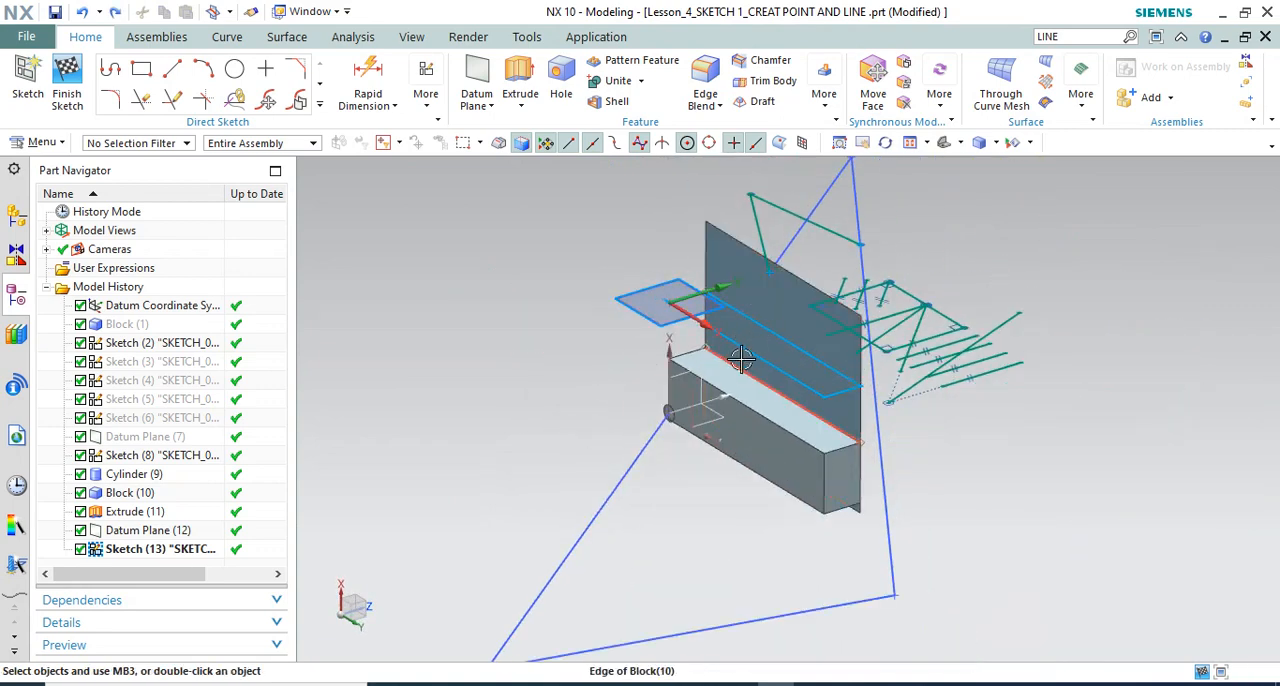
left_click(758, 351)
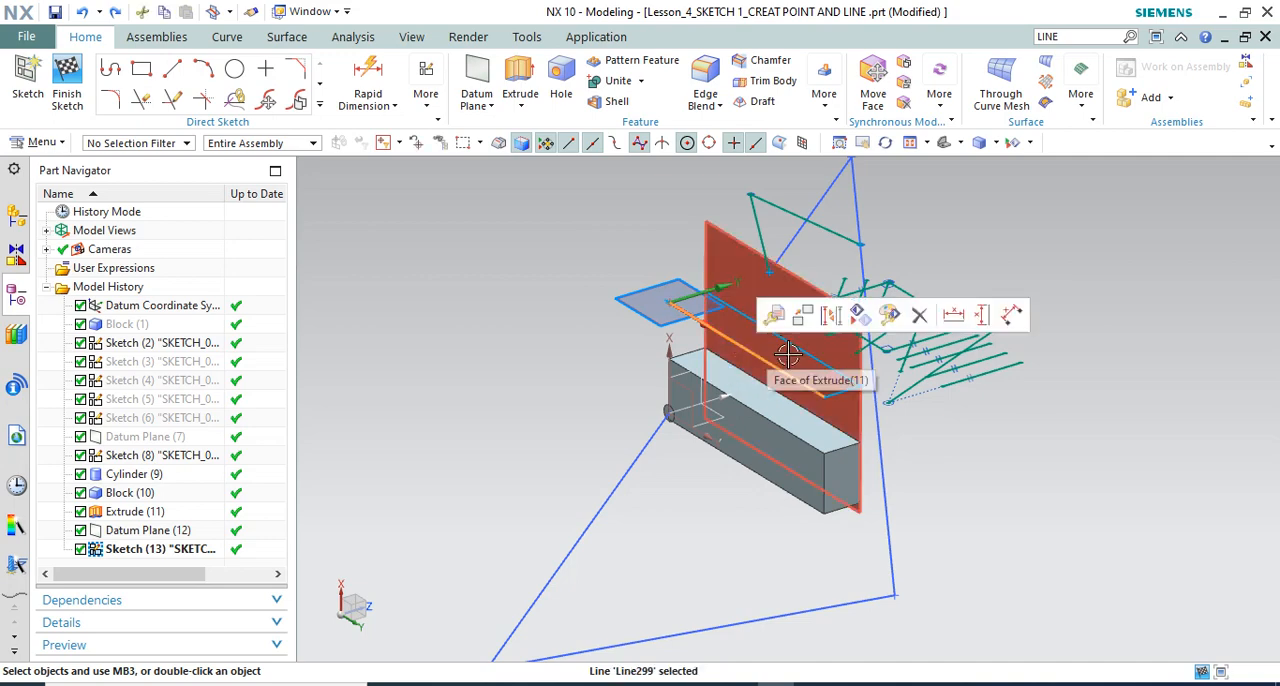
key("Delete")
scroll(709, 326, "up", 2)
scroll(723, 326, "down", 3)
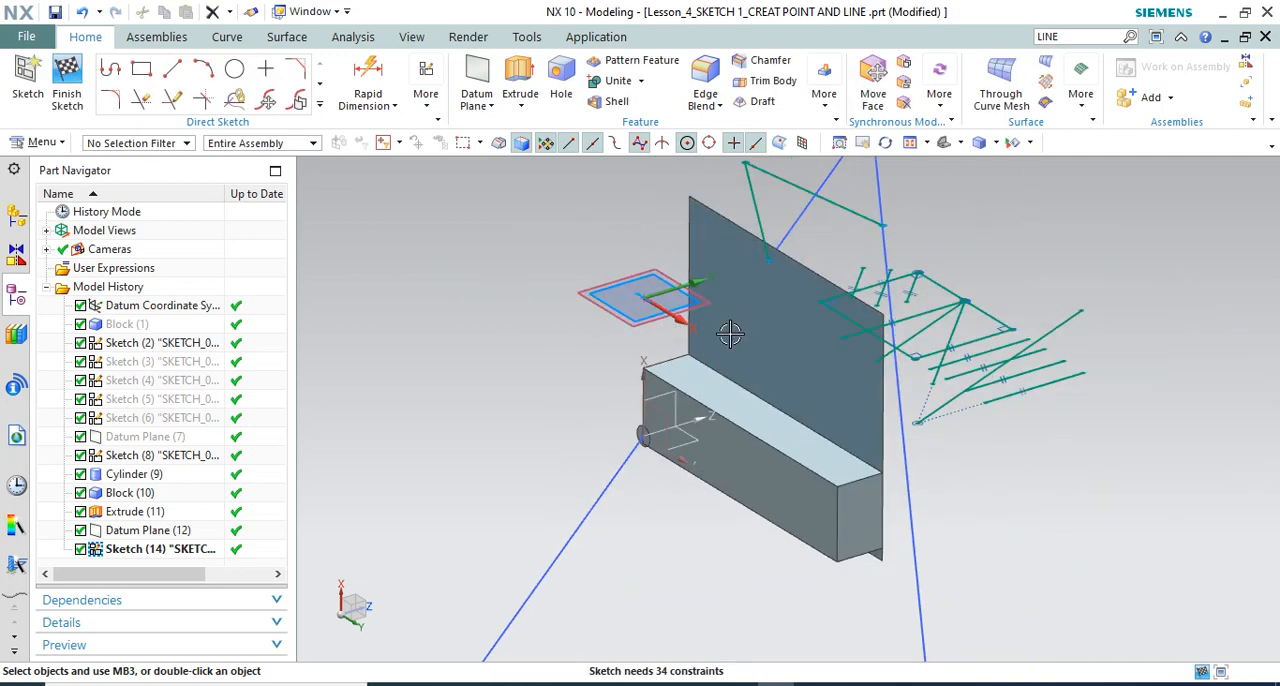
middle_click_drag(723, 326, 789, 343)
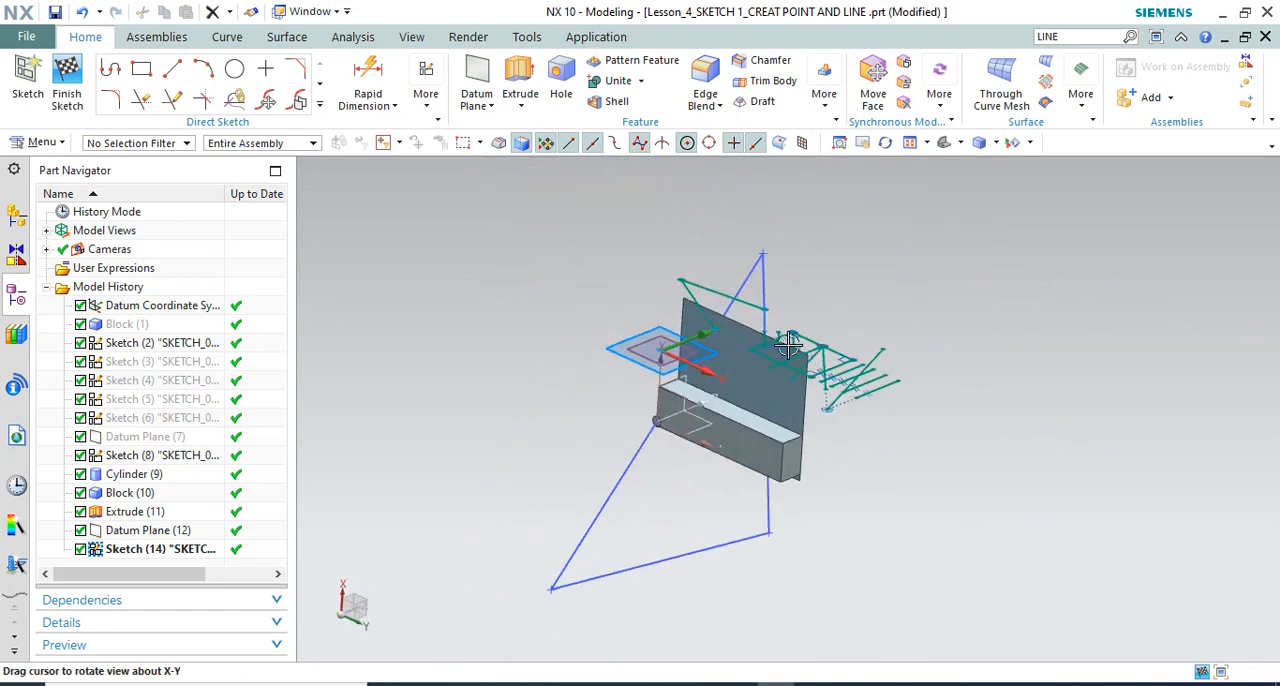
Create an Intersection Curve where the flat extruded sheet crosses the sketch plane and finish the sketch
left_click(319, 108)
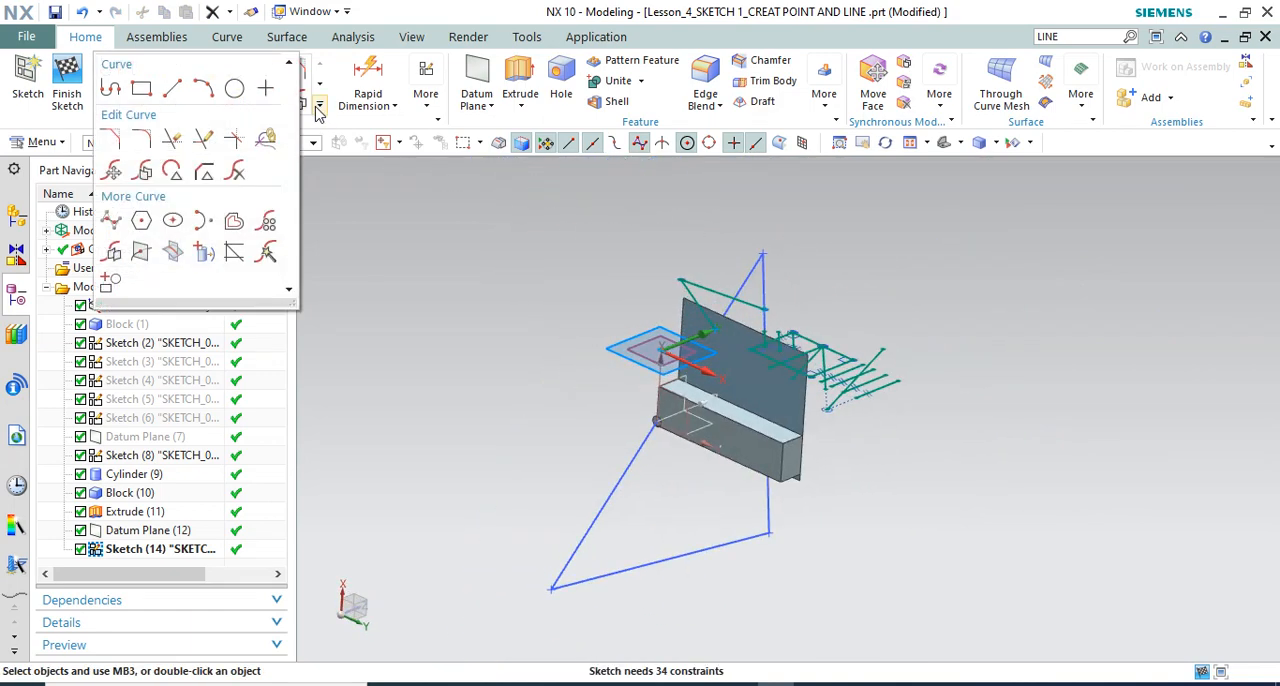
left_click(173, 252)
scroll(735, 367, "up", 3)
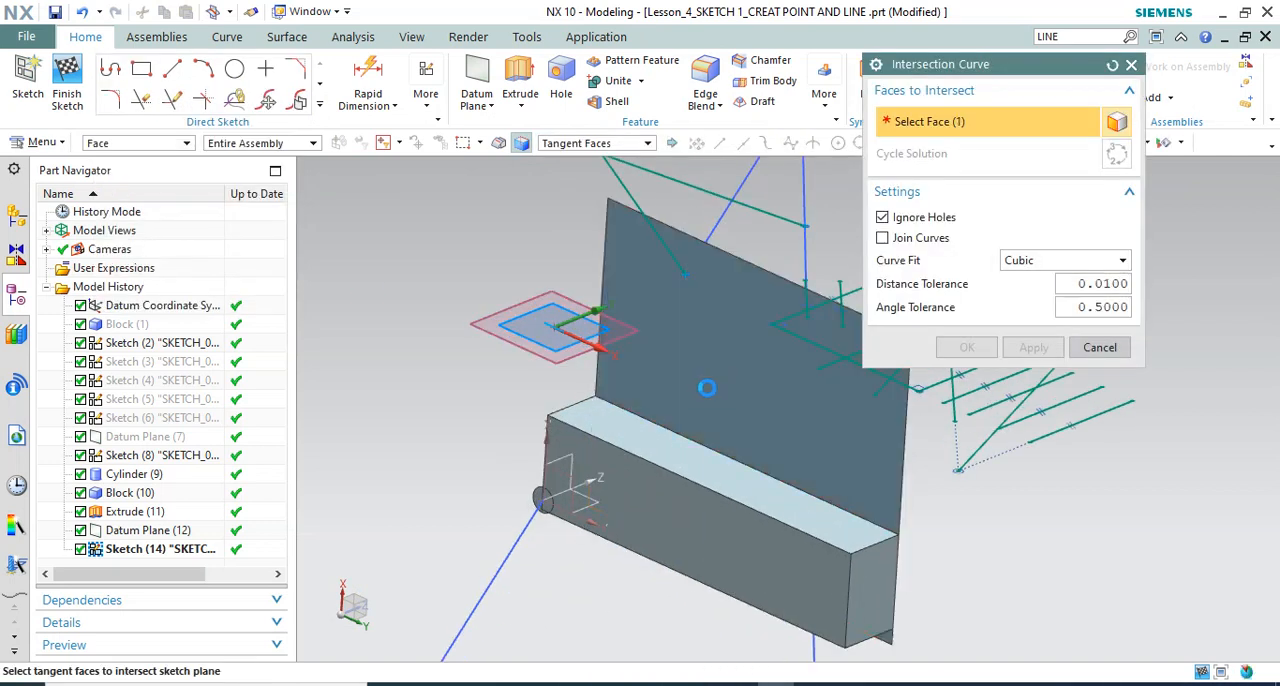
left_click(805, 425)
scroll(685, 383, "down", 1)
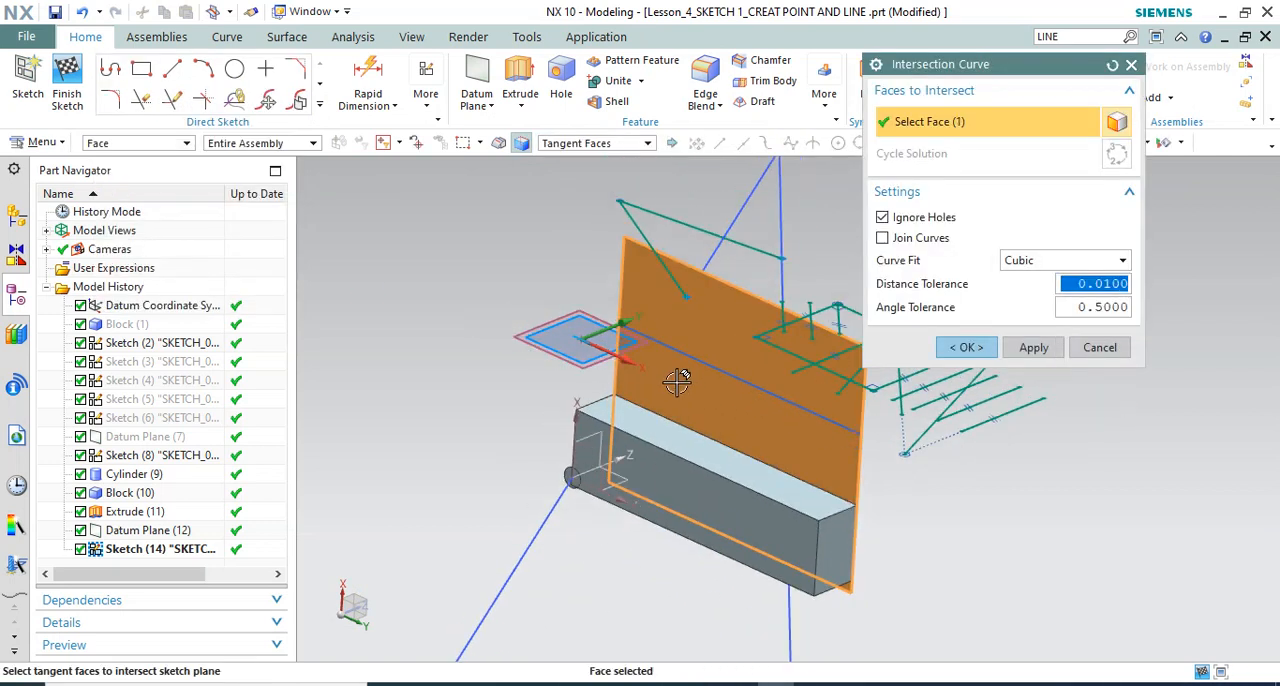
scroll(668, 360, "up", 2)
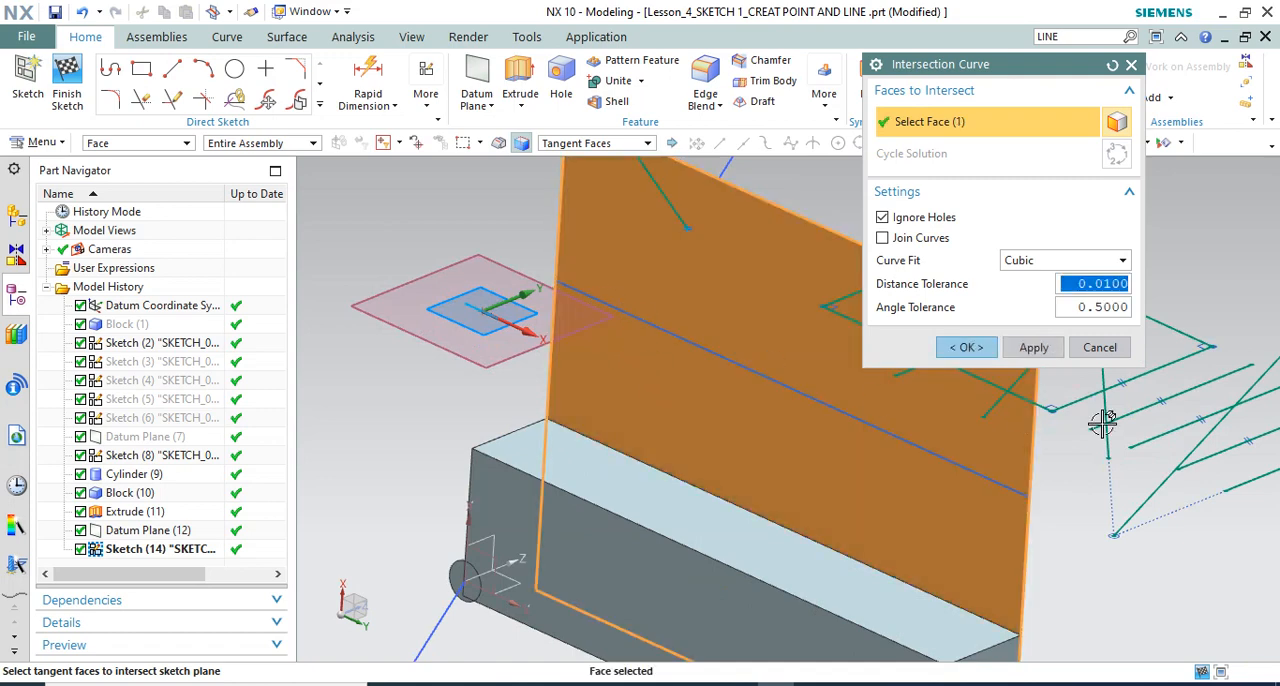
left_click(966, 348)
scroll(720, 325, "down", 2)
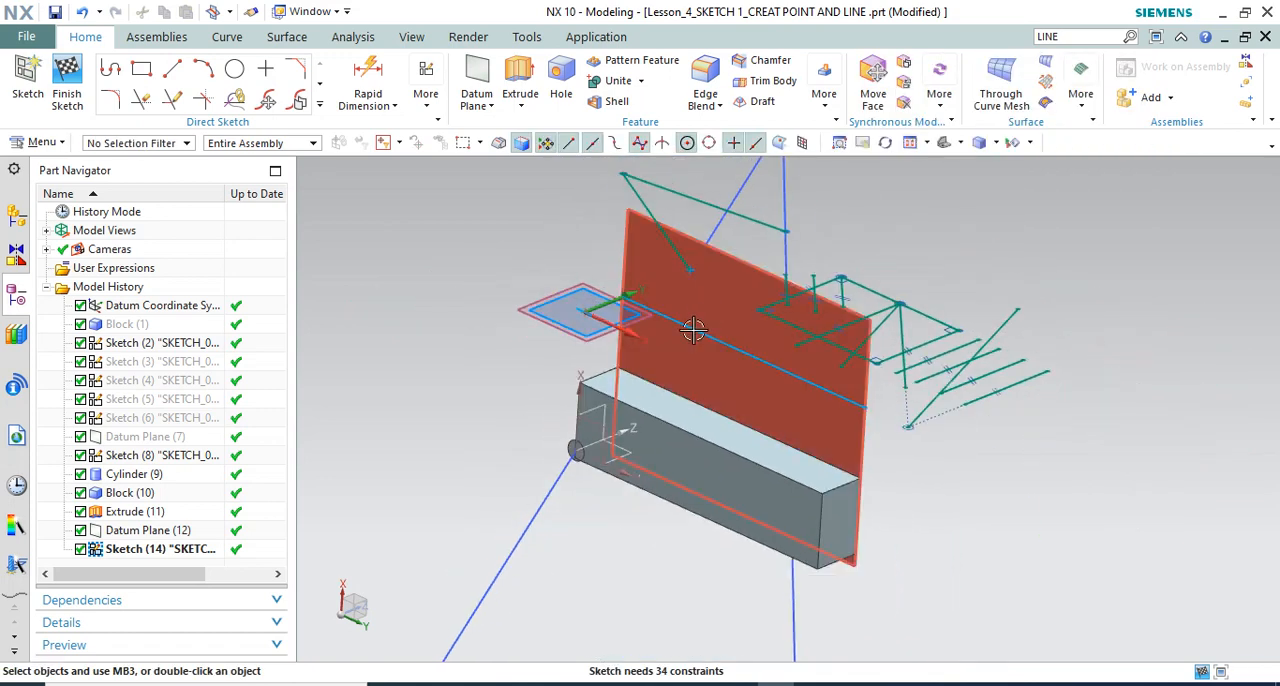
middle_click_drag(720, 325, 779, 301)
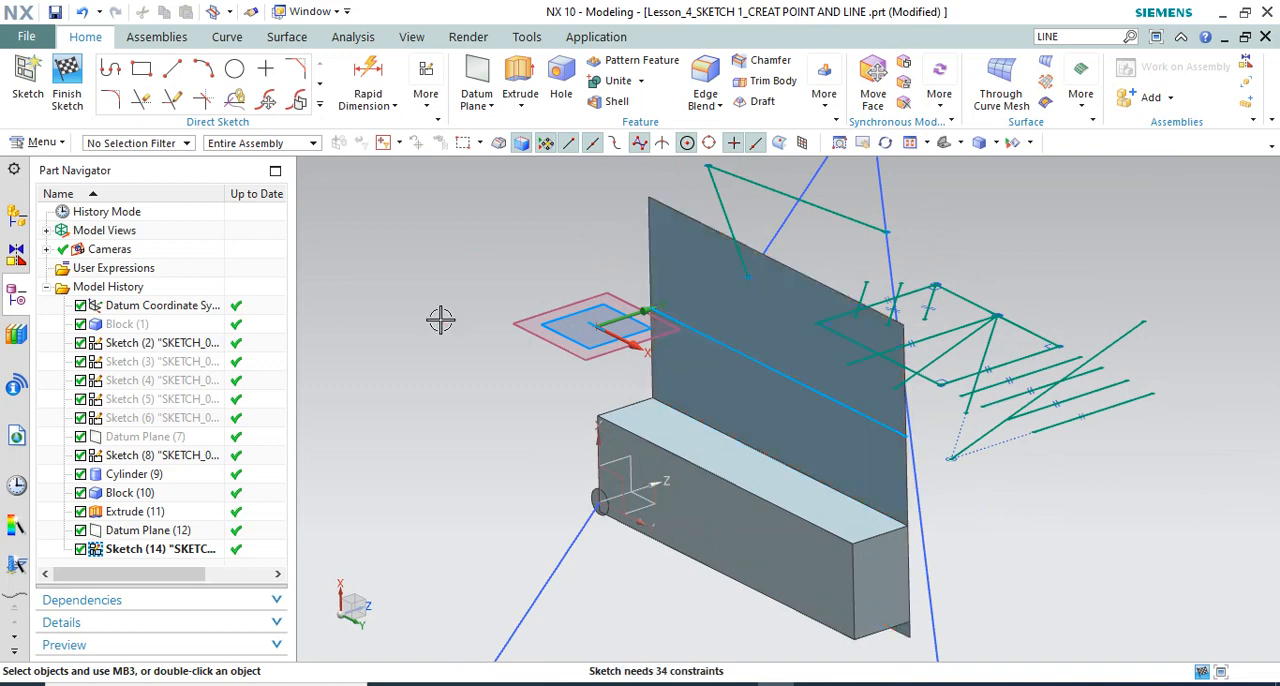
left_click(68, 100)
scroll(392, 462, "down", 2)
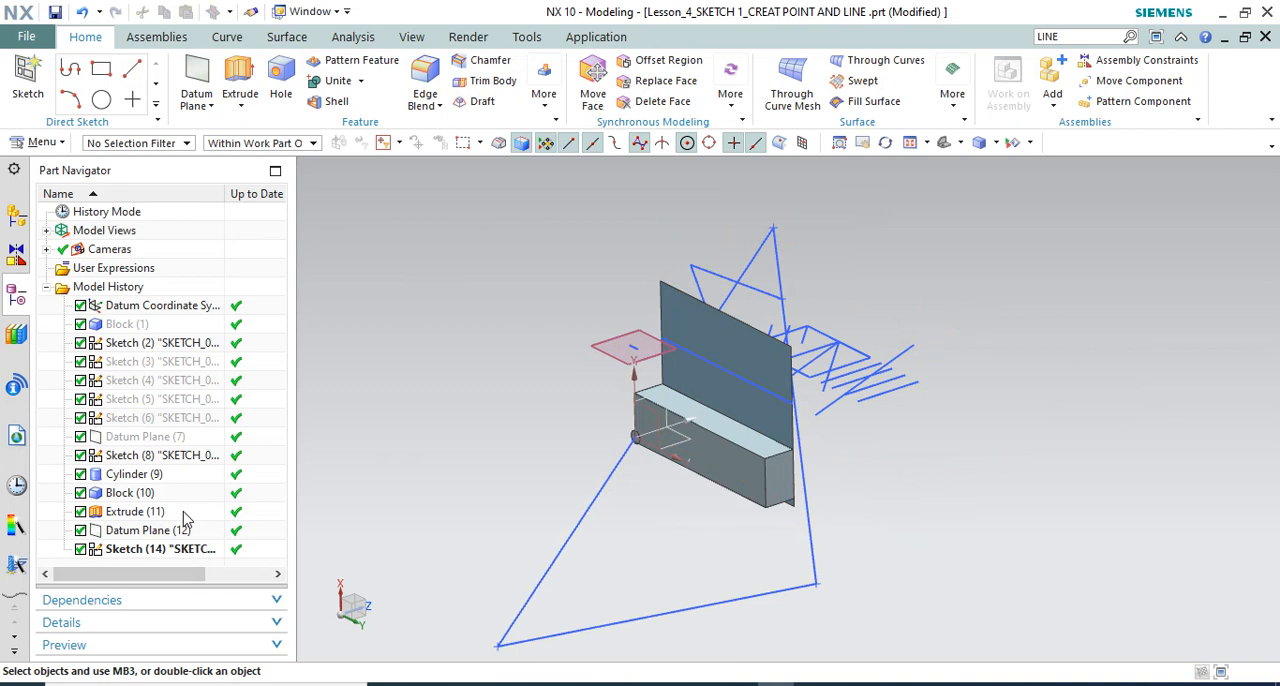
double_click(135, 511)
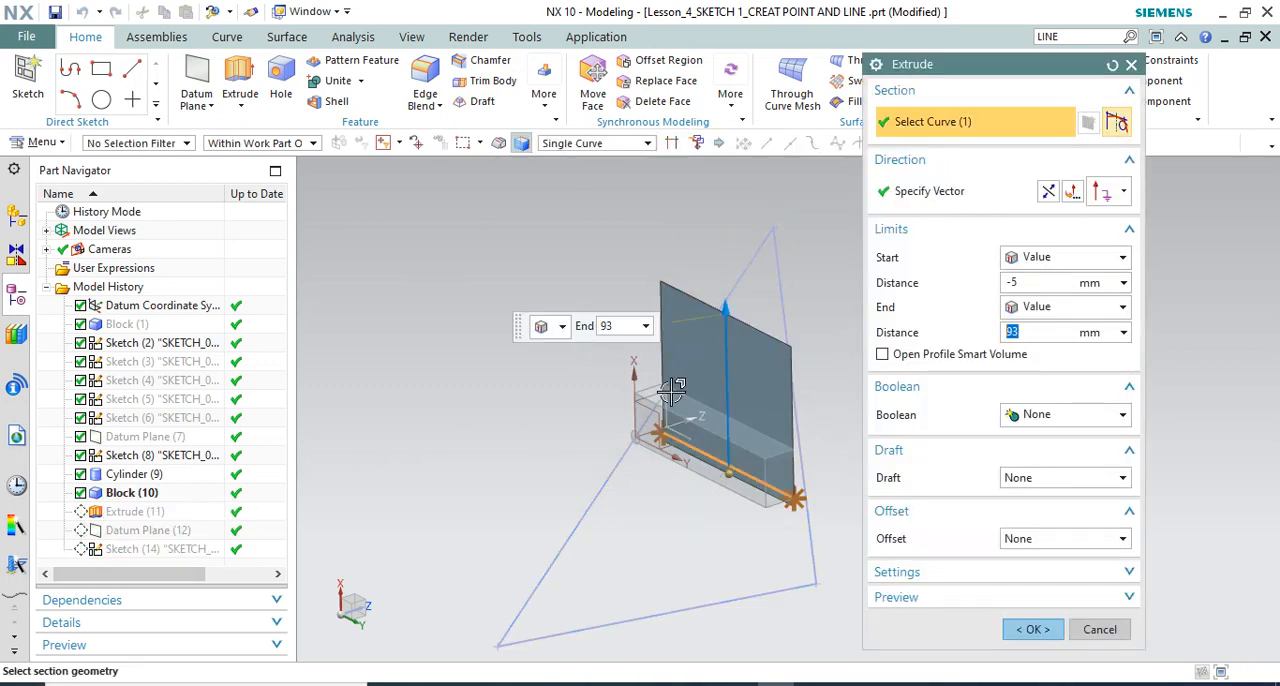
left_click(696, 452, "shift")
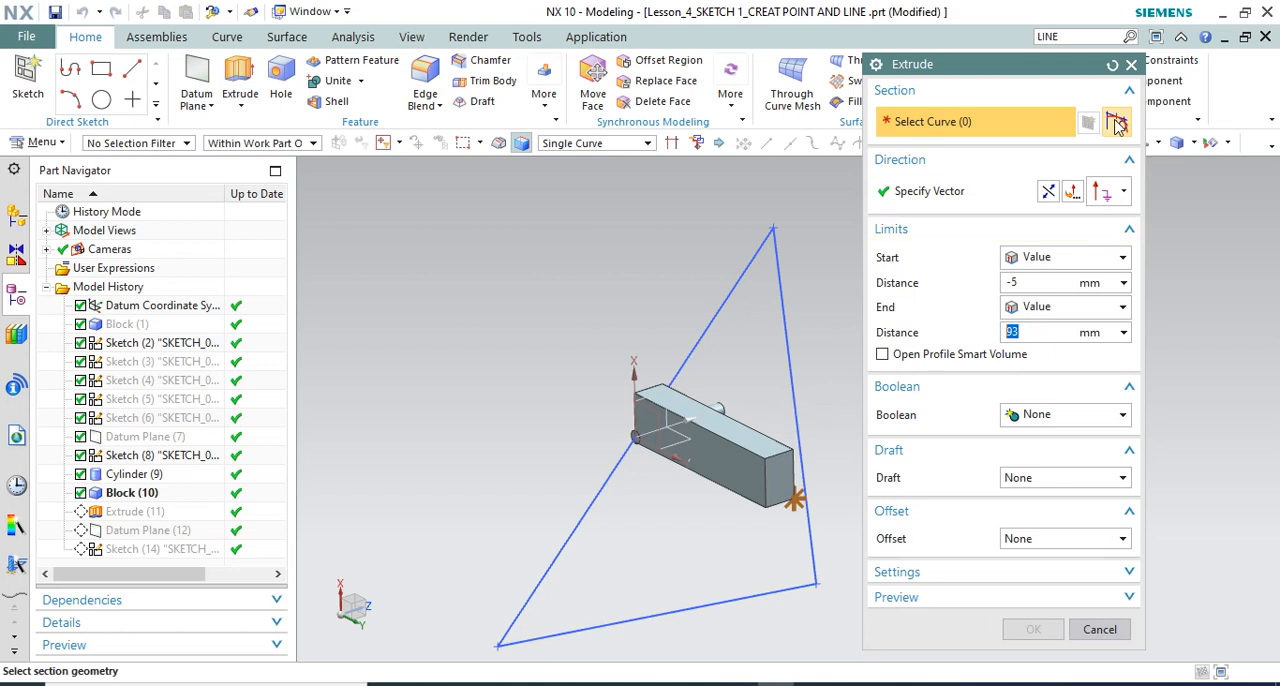
key("Escape")
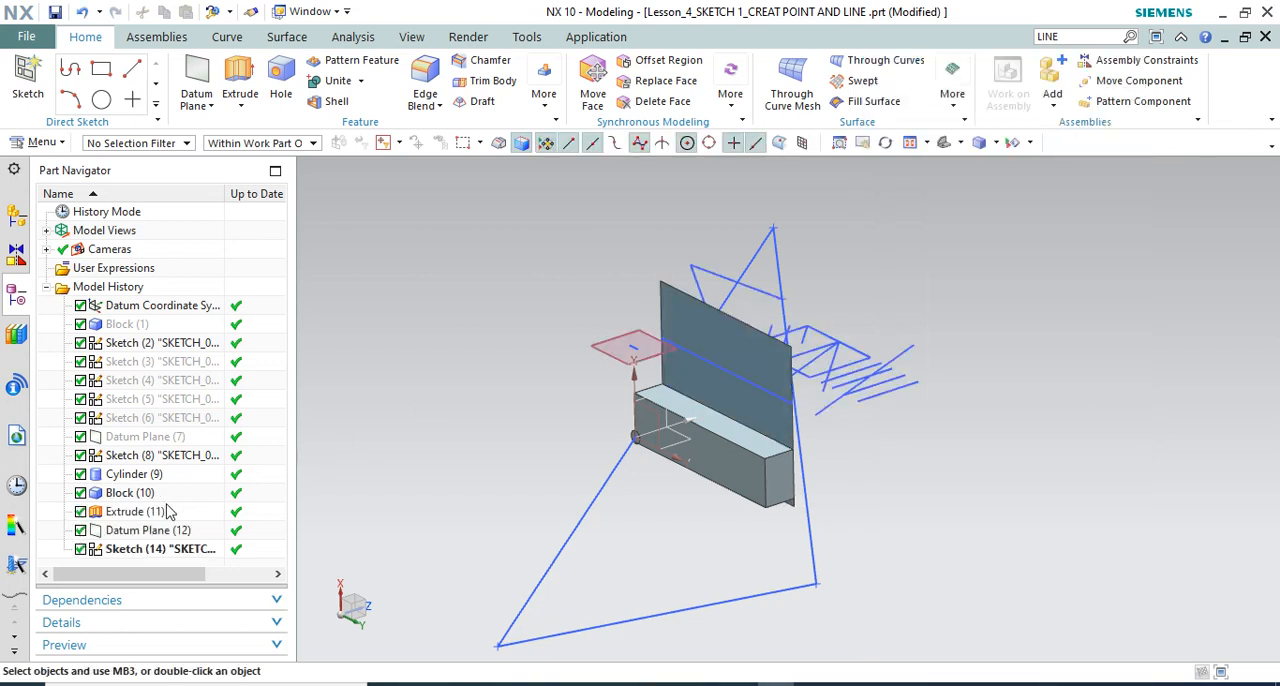
Delete the flat extruded sheet, Extrude (11), from the model history despite its dependent sketch
left_click(150, 511)
key("Delete")
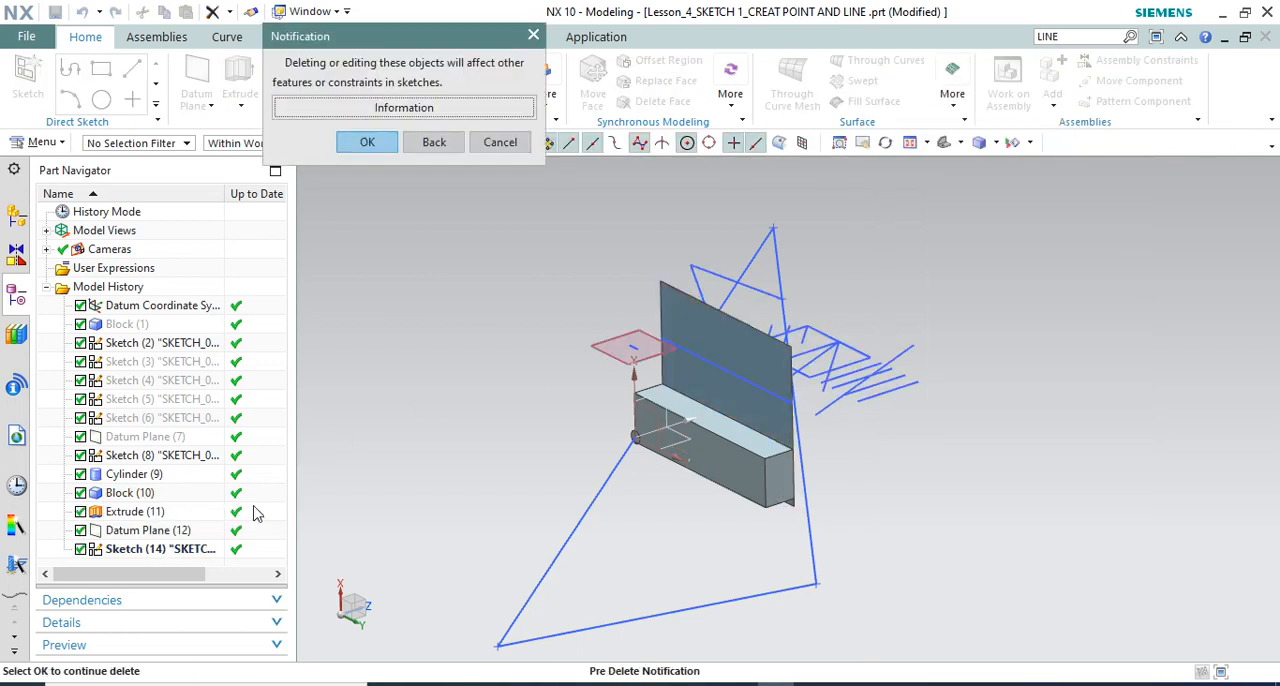
left_click(370, 142)
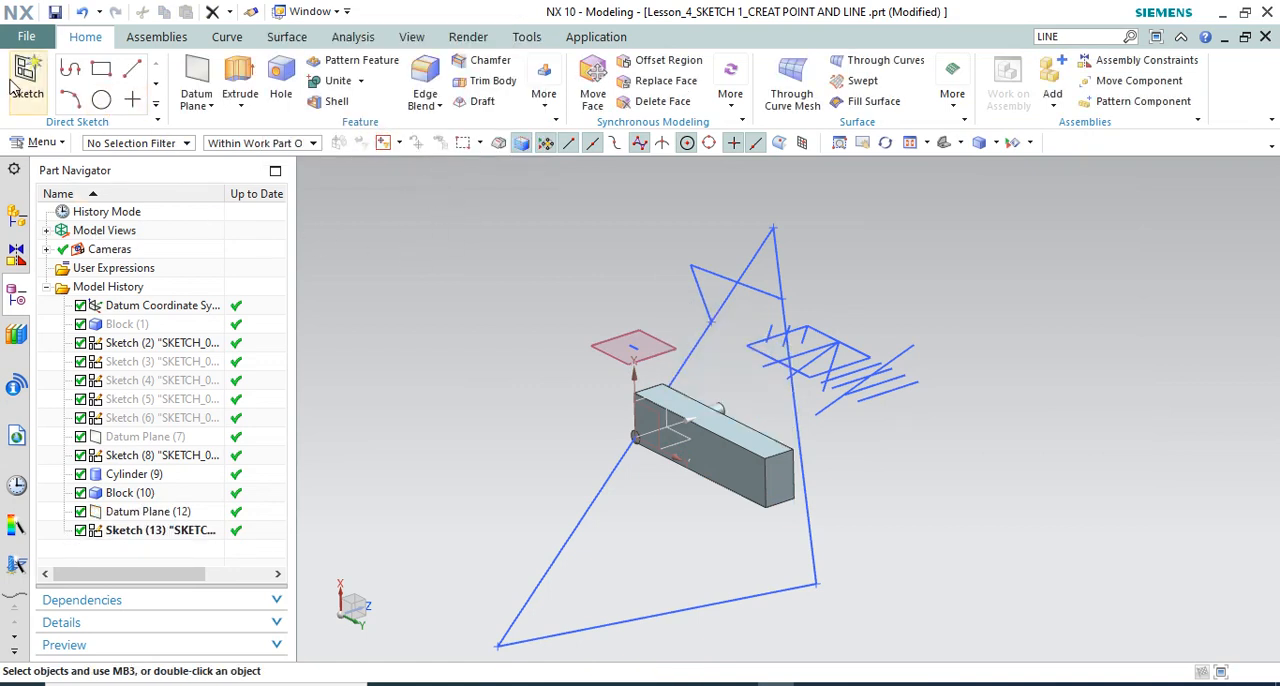
Start an Extrude with a new section sketch placed on the block's upper face
left_click(240, 93)
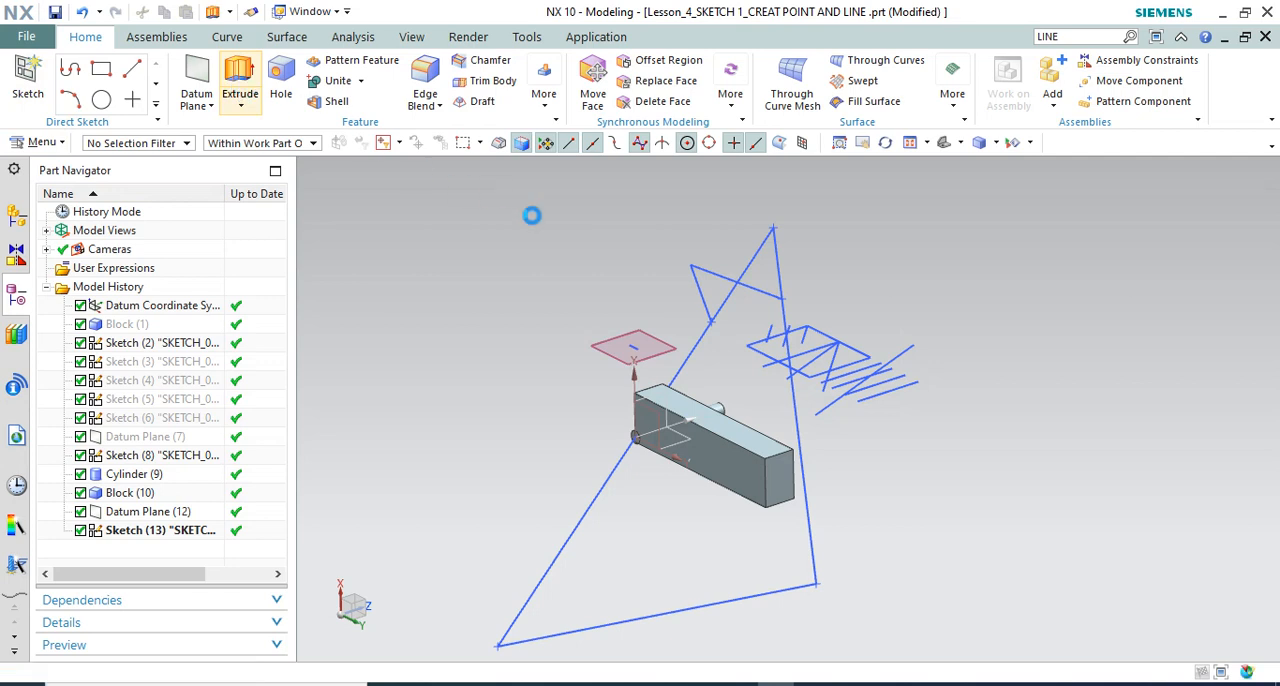
right_click(580, 288)
left_click(675, 297)
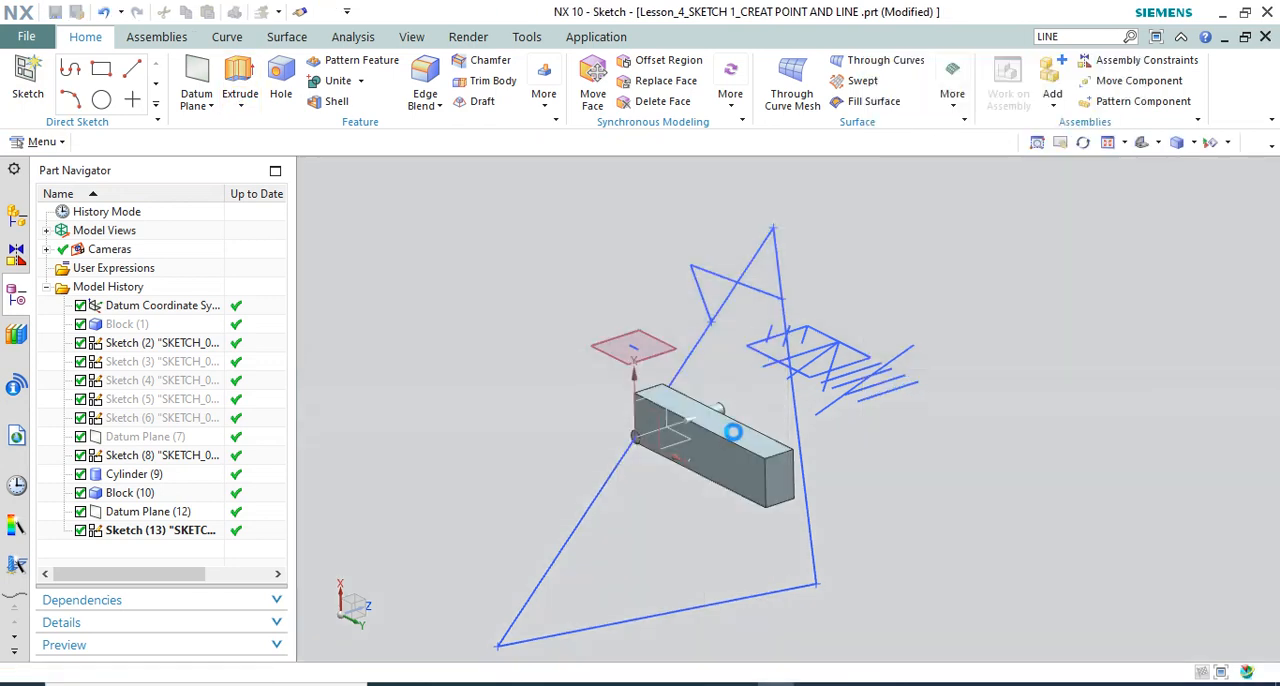
left_click(740, 430)
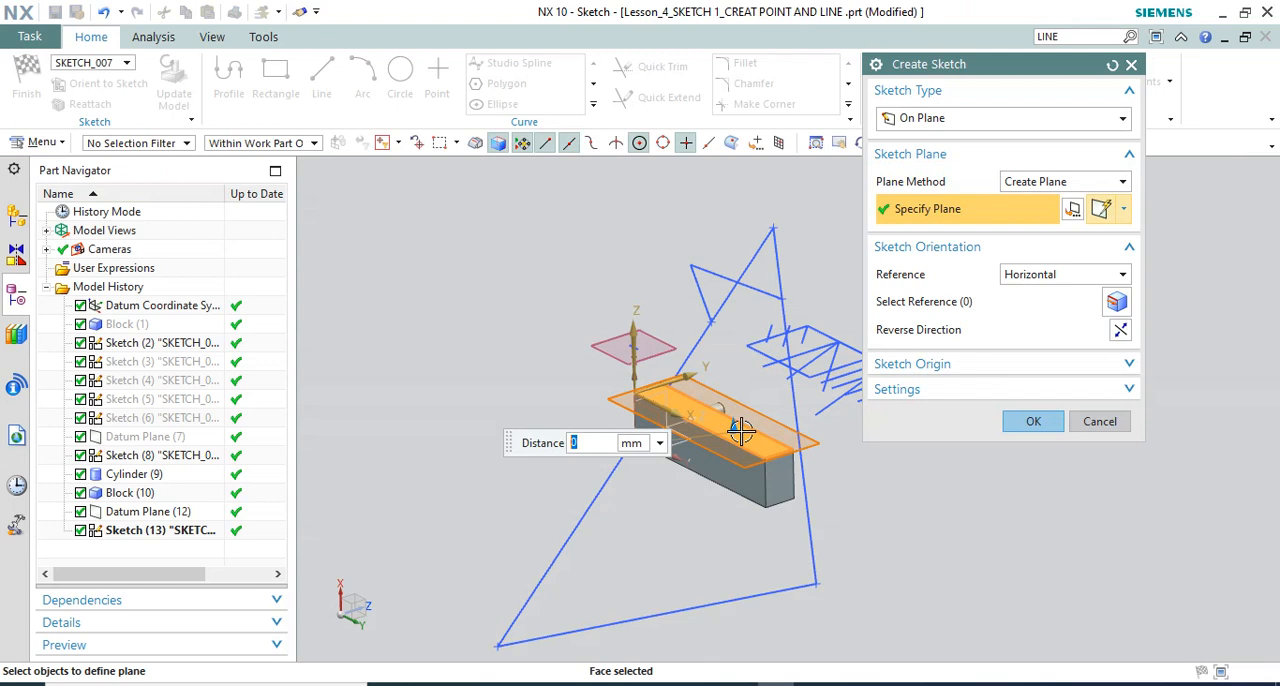
left_click(1035, 422)
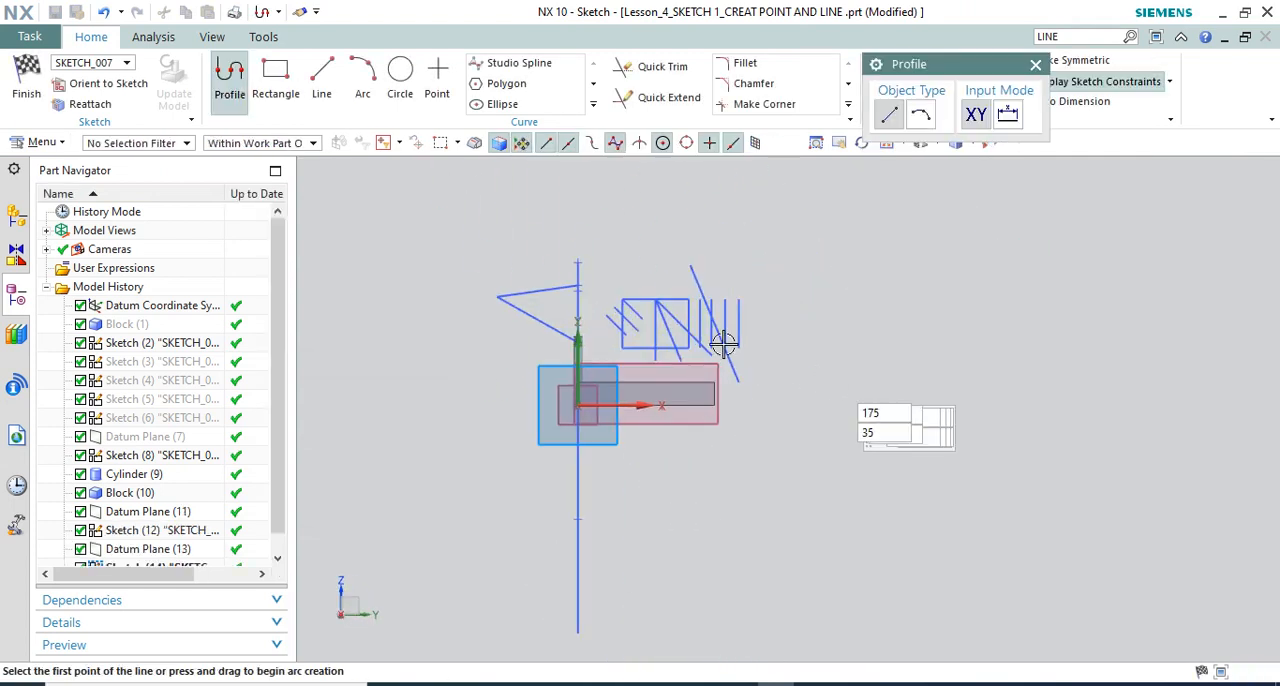
Sketch a shallow three-point arc along the block's upper face, extending past both of its ends
key("Escape")
left_click(363, 80)
left_click(511, 446)
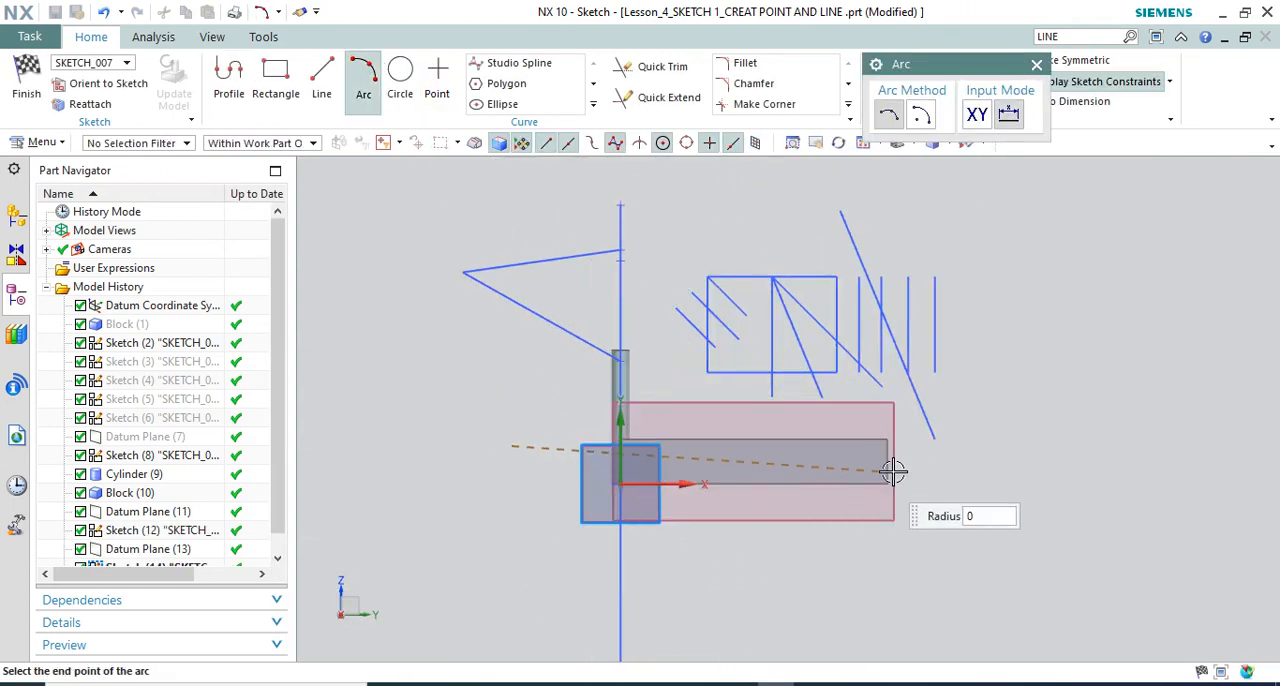
left_click(894, 474)
left_click(799, 403)
key("Escape")
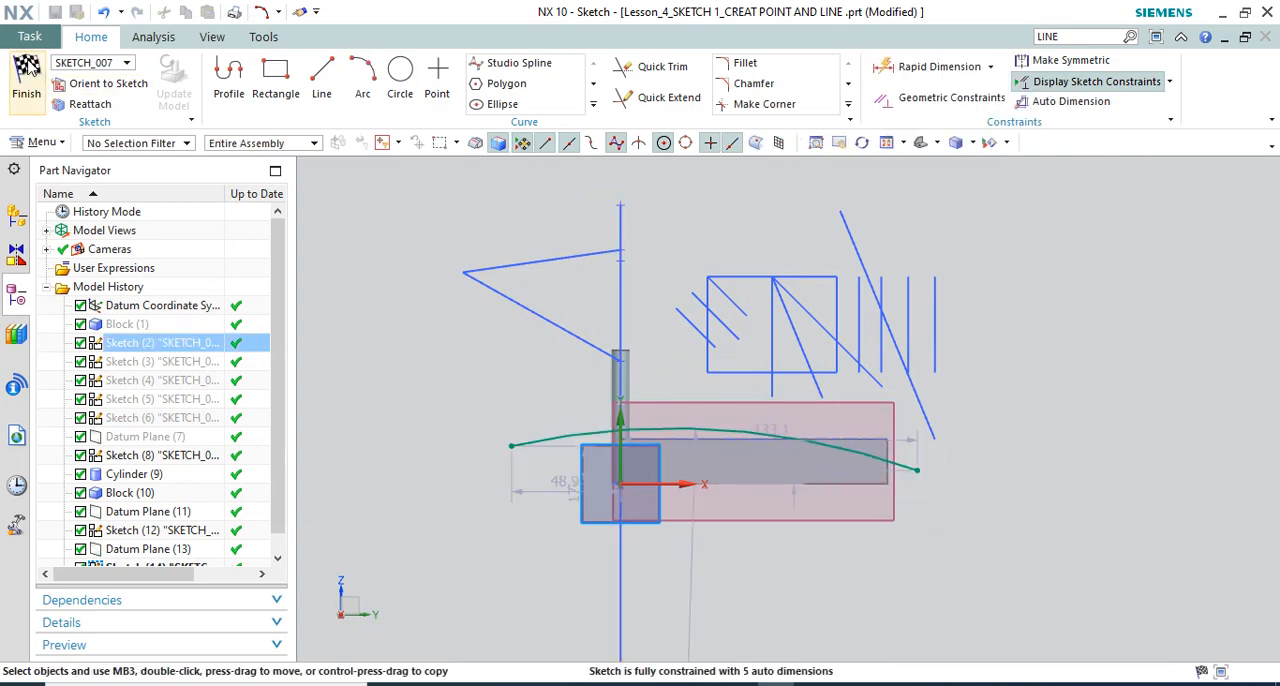
Finish the section sketch and extrude the arc from -5 mm to 93 mm with Boolean None
key("ctrl+q")
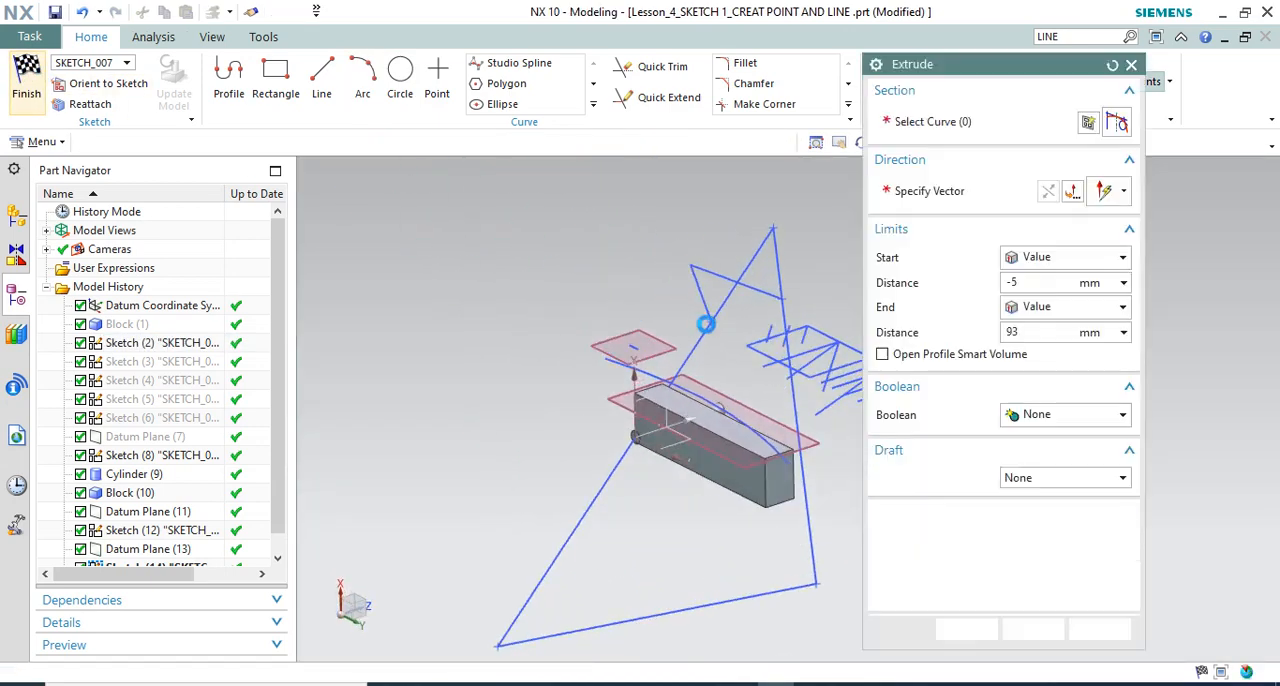
middle_click(870, 571)
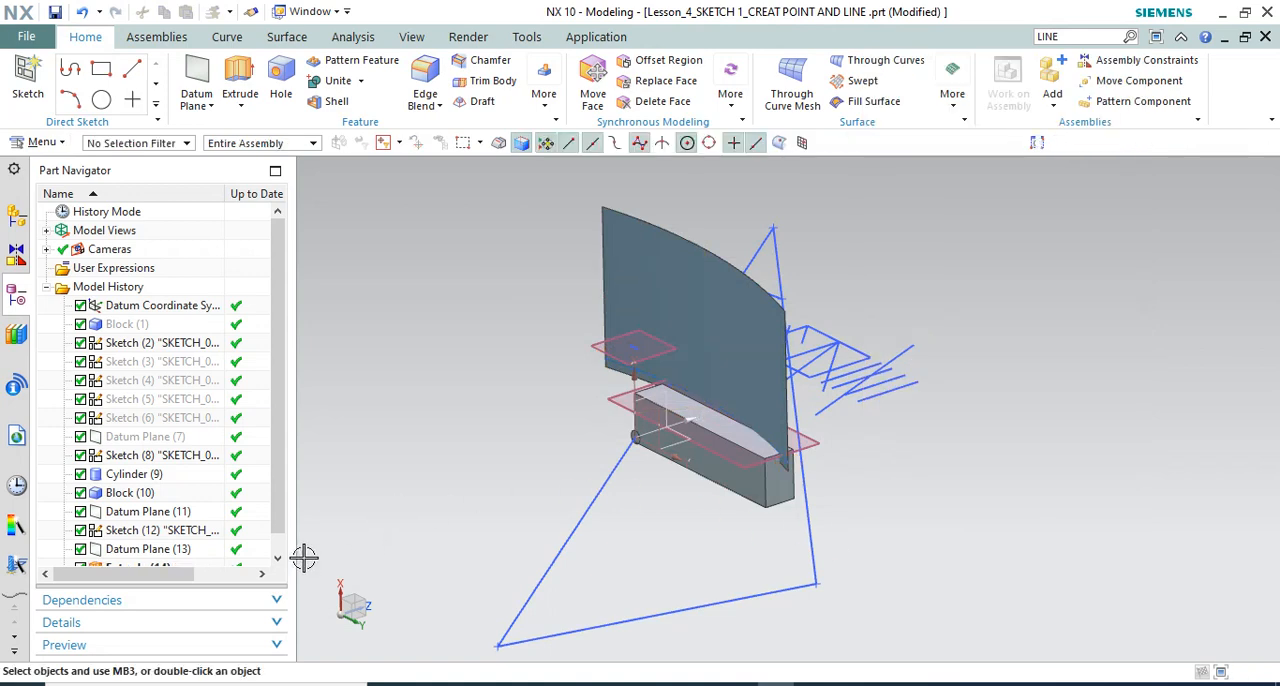
Move the curved extrusion ahead of SKETCH_006 in the model history and open that sketch for editing
mouse_move(171, 557)
left_mouse_down()
mouse_move(180, 523)
mouse_move(195, 530)
left_mouse_up()
double_click(158, 552)
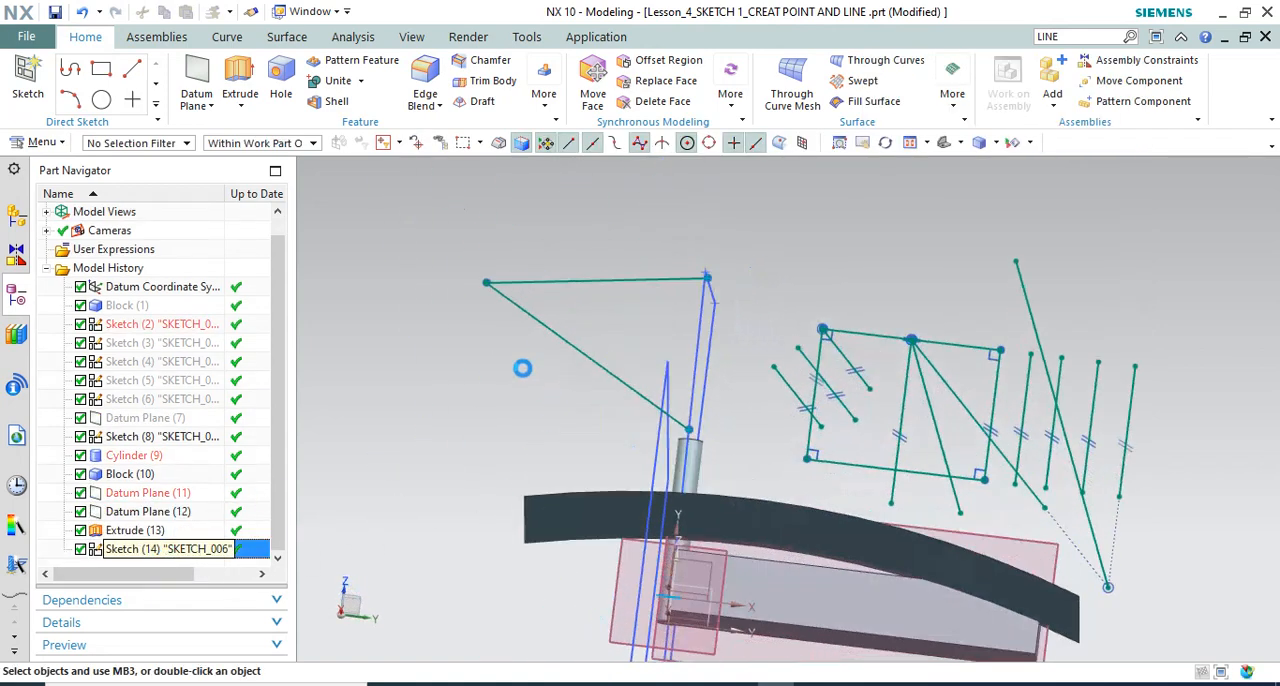
Create an Intersection Curve between the sketch plane and the curved extruded sheet, keeping Ignore Holes on and Curve Fit at Cubic
left_click(320, 106)
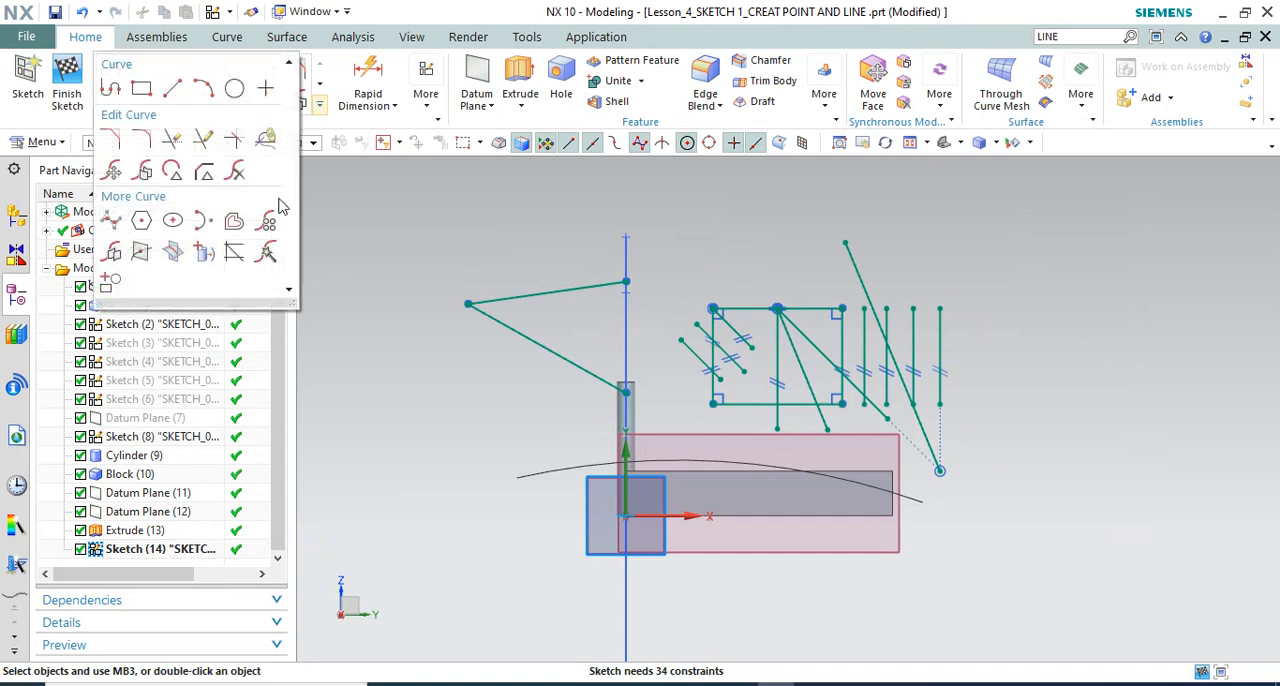
left_click(172, 252)
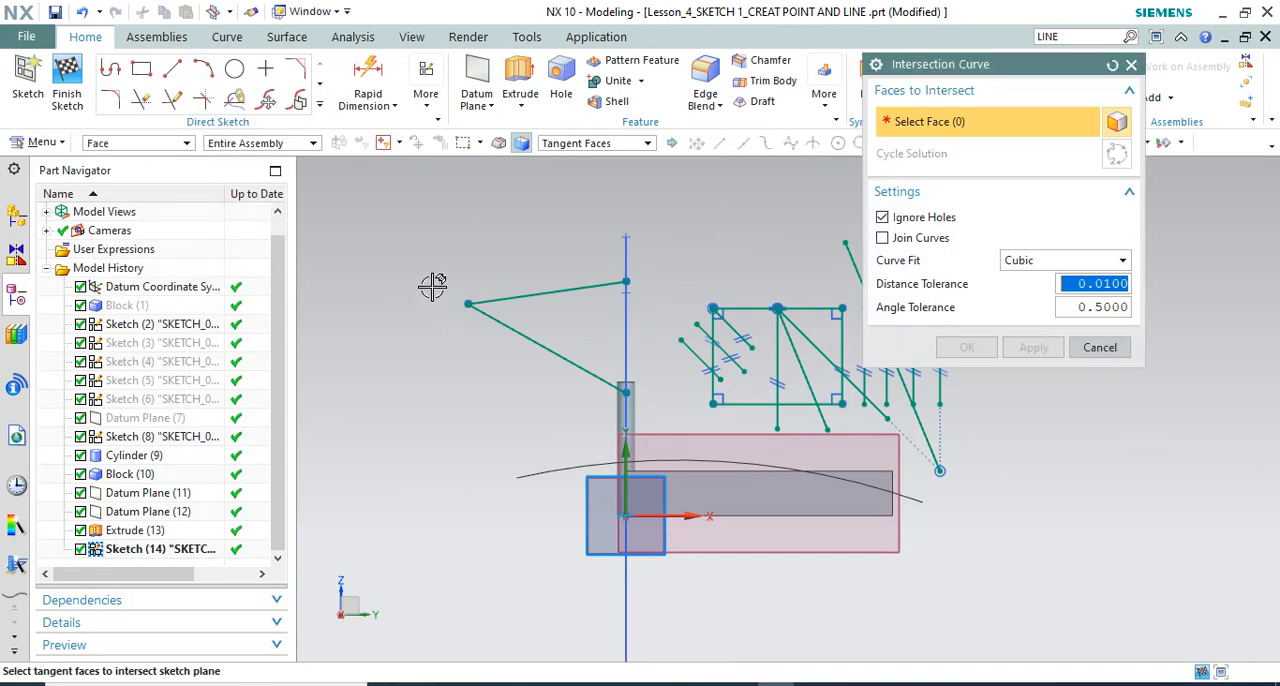
middle_click_drag(434, 283, 572, 176)
scroll(572, 178, "down", 2)
scroll(580, 304, "up", 5)
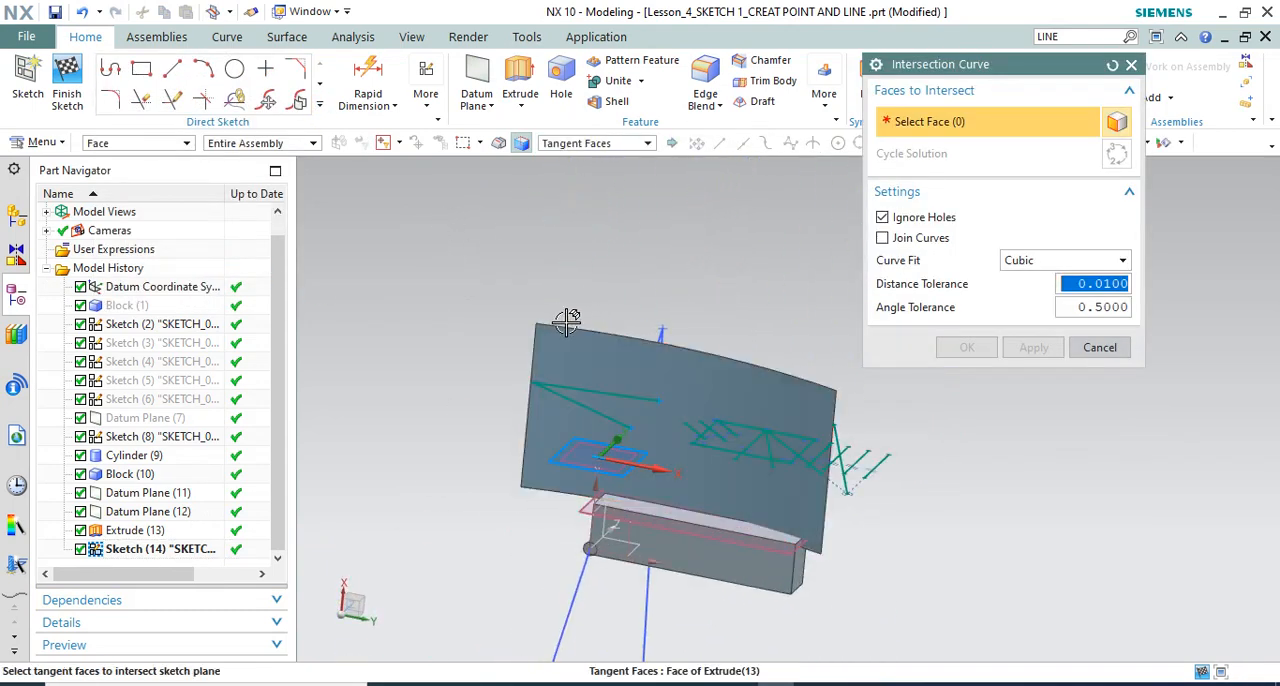
mouse_move(568, 323)
middle_mouse_down()
mouse_move(551, 320)
mouse_move(560, 332)
middle_mouse_up()
scroll(599, 474, "up", 3)
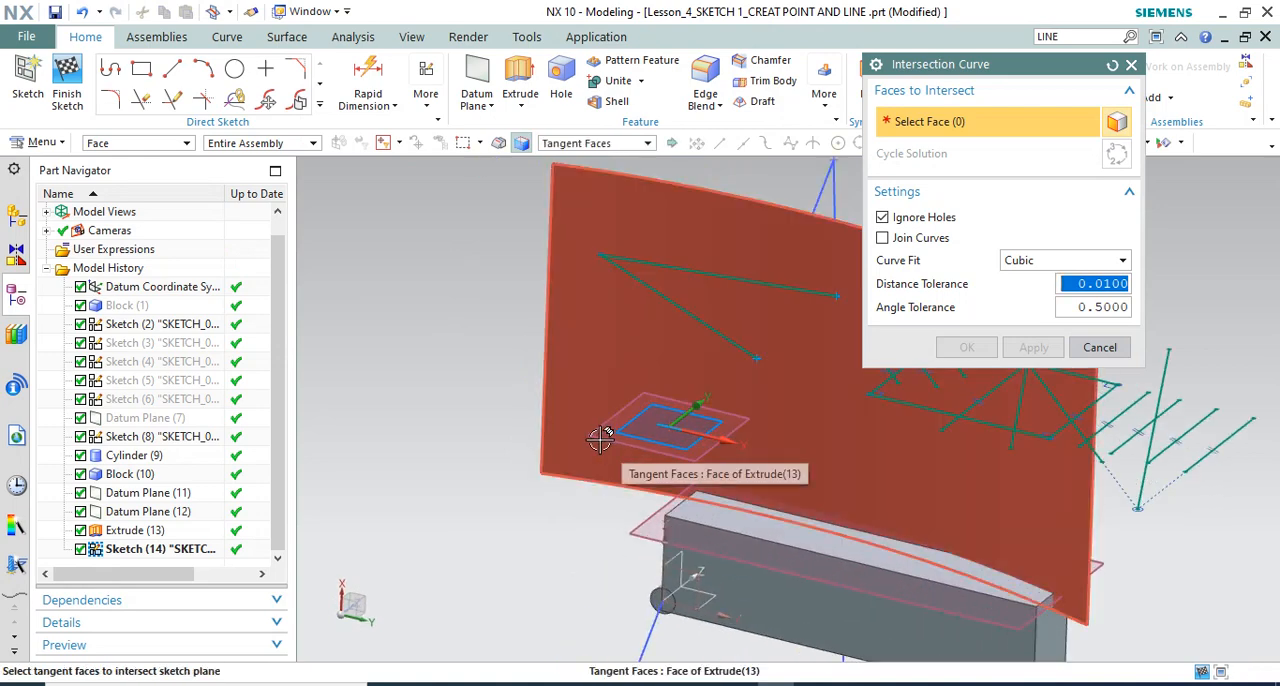
left_click(603, 344)
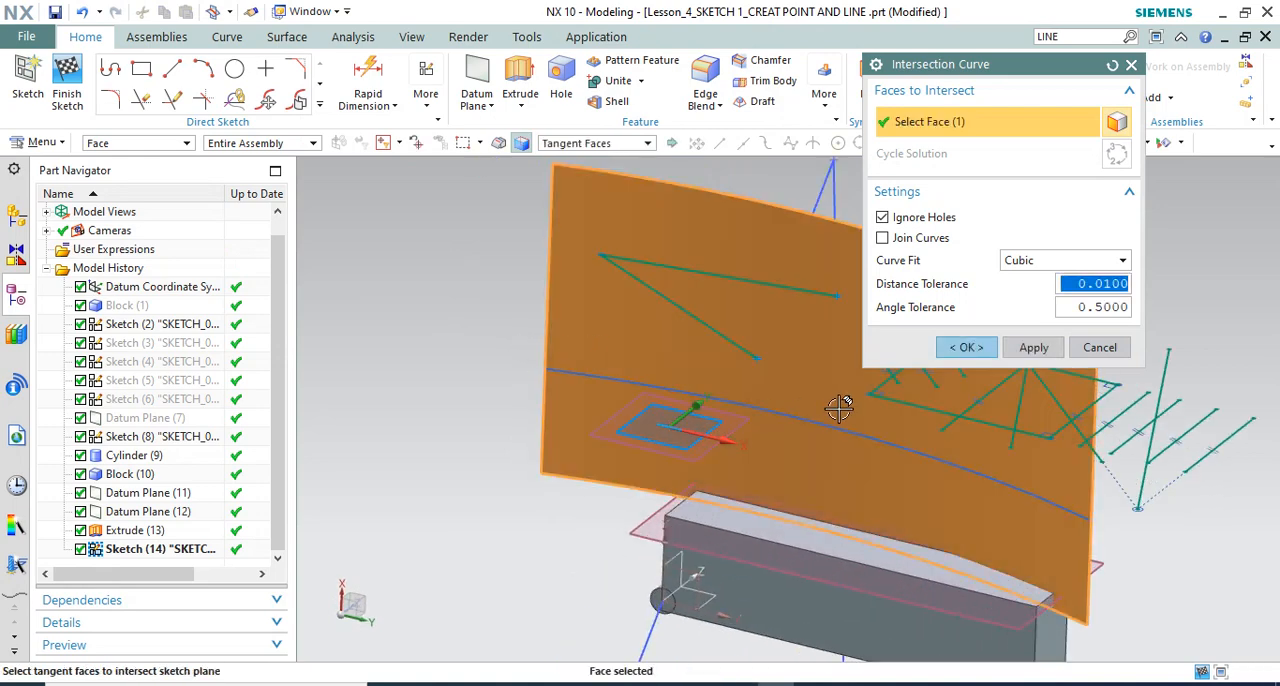
left_click(969, 347)
Finish SKETCH_006 and inspect the intersection curve on the curved sheet
mouse_move(710, 335)
middle_mouse_down()
mouse_move(694, 331)
mouse_move(757, 309)
mouse_move(801, 341)
mouse_move(738, 327)
mouse_move(641, 350)
middle_mouse_up()
scroll(641, 350, "up", 2)
scroll(720, 288, "down", 3)
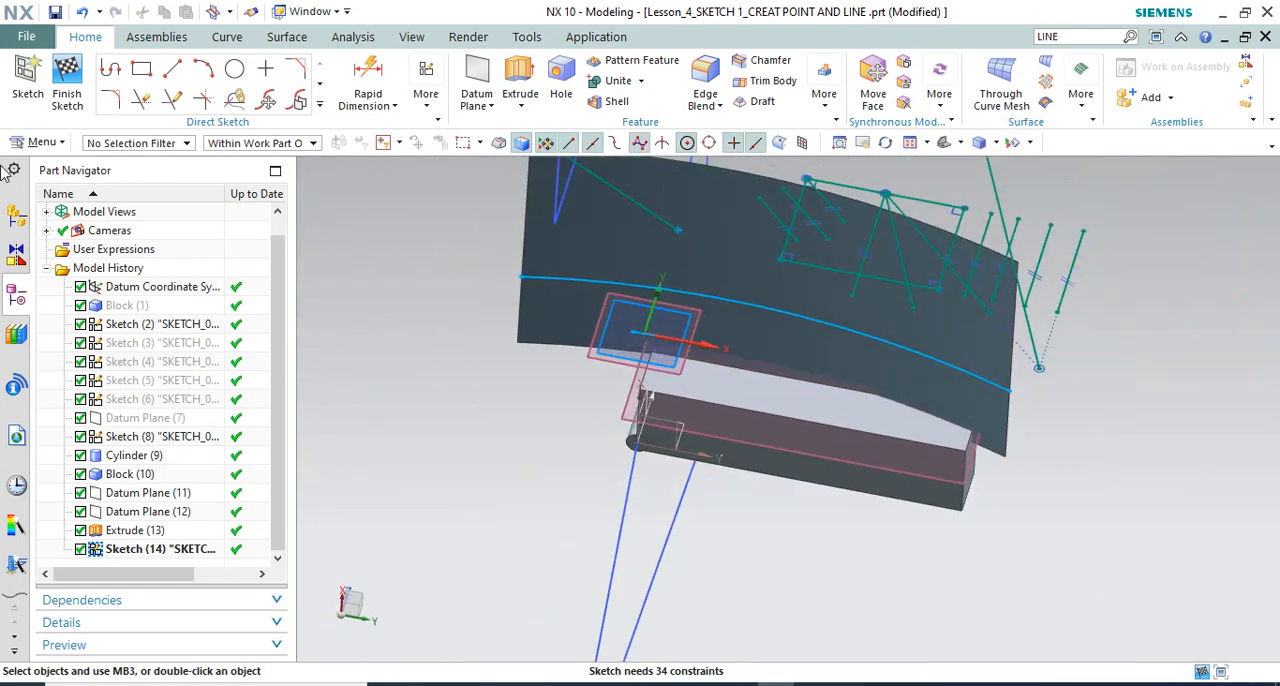
left_click(67, 75)
scroll(545, 345, "down", 2)
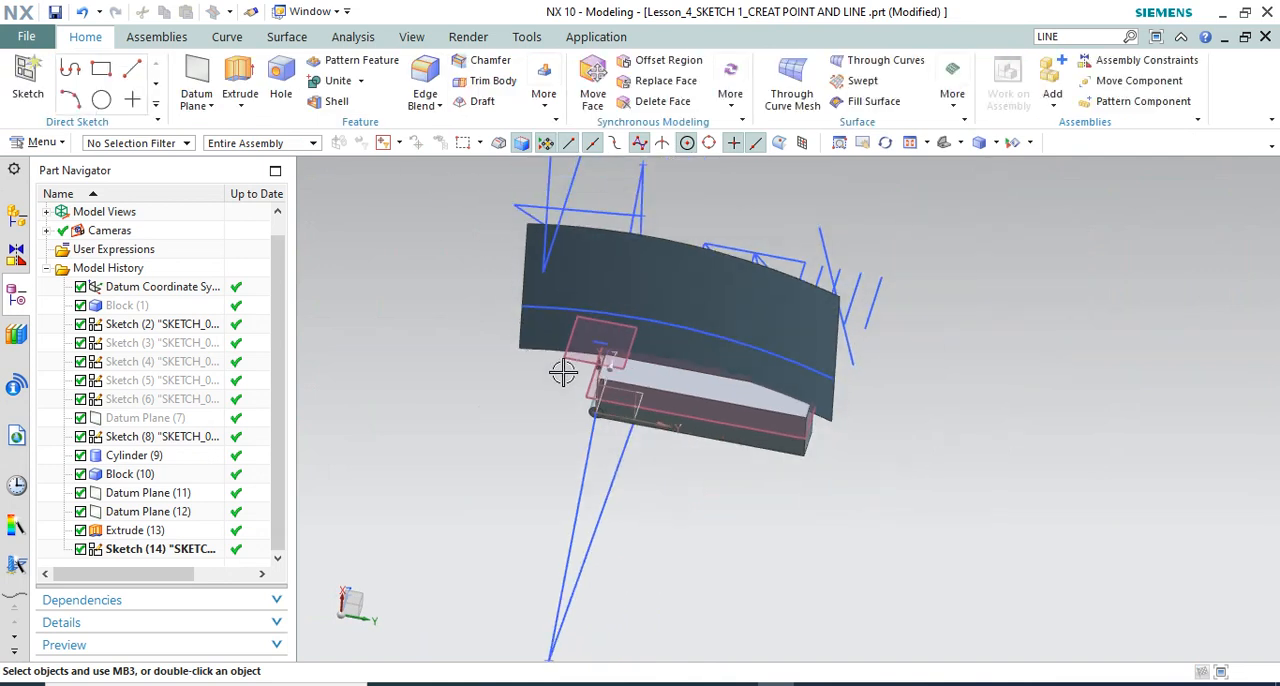
middle_click_drag(643, 397, 650, 371)
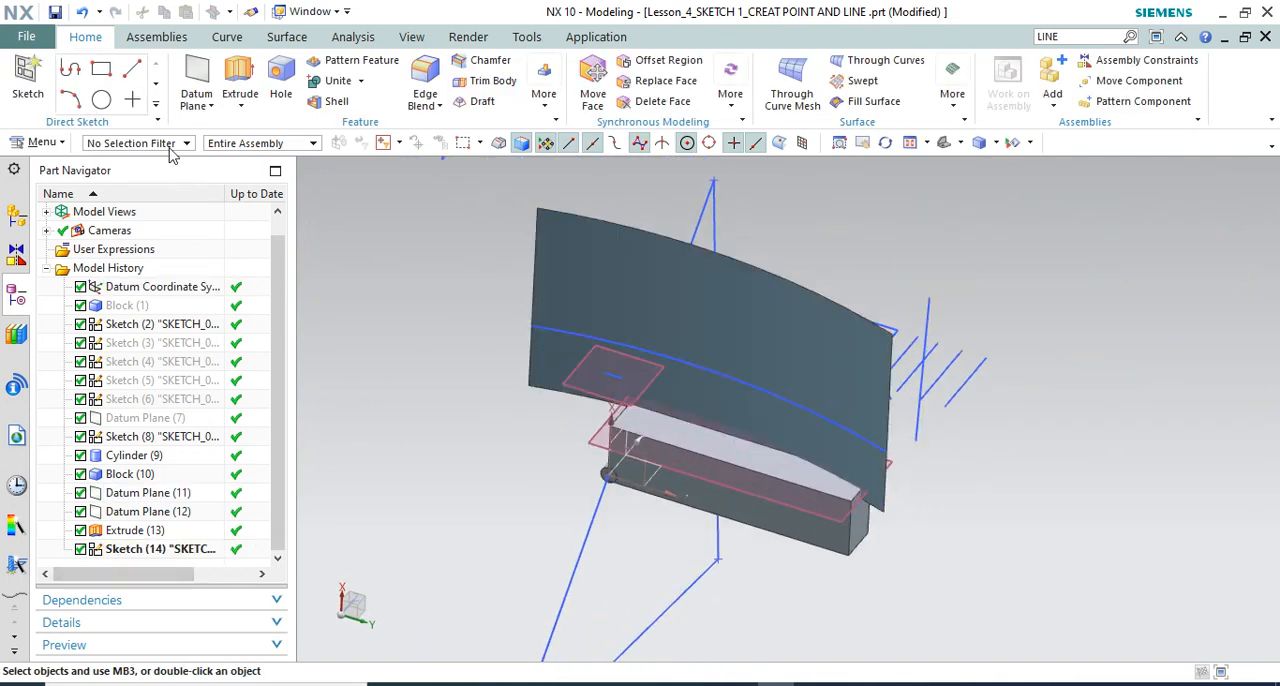
Reopen SKETCH_006 for editing and show the full set of sketch curve tools
left_click(157, 105)
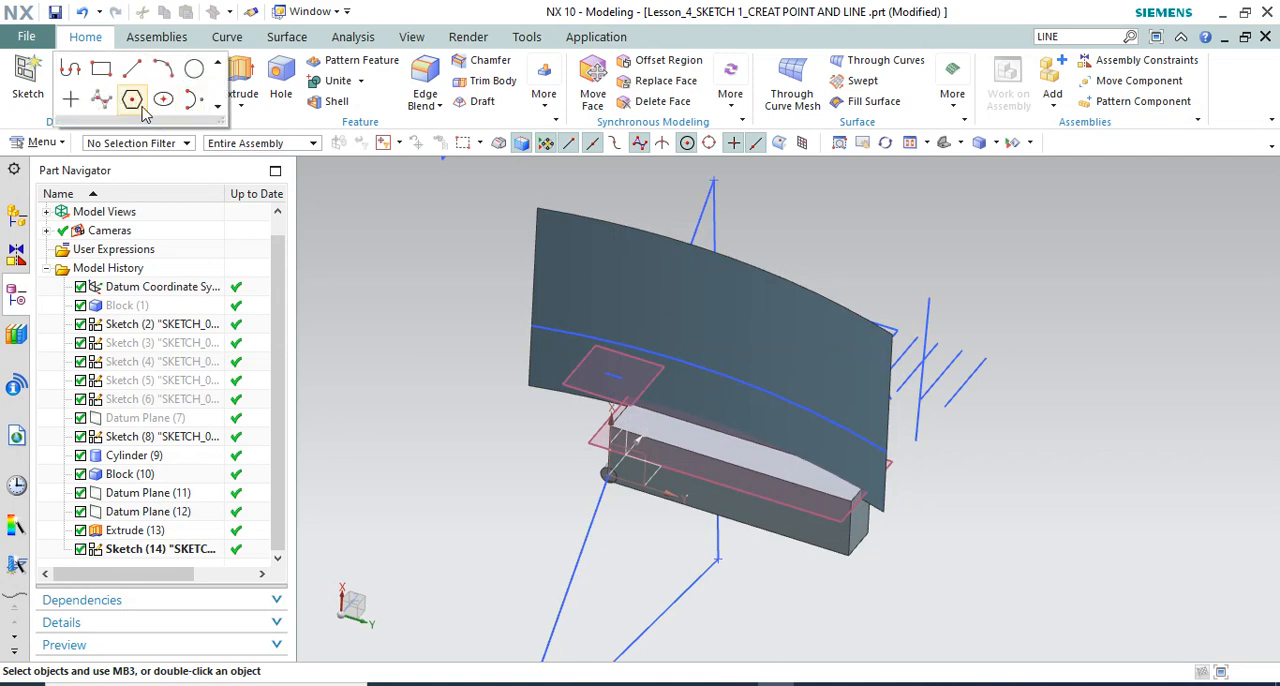
double_click(160, 549)
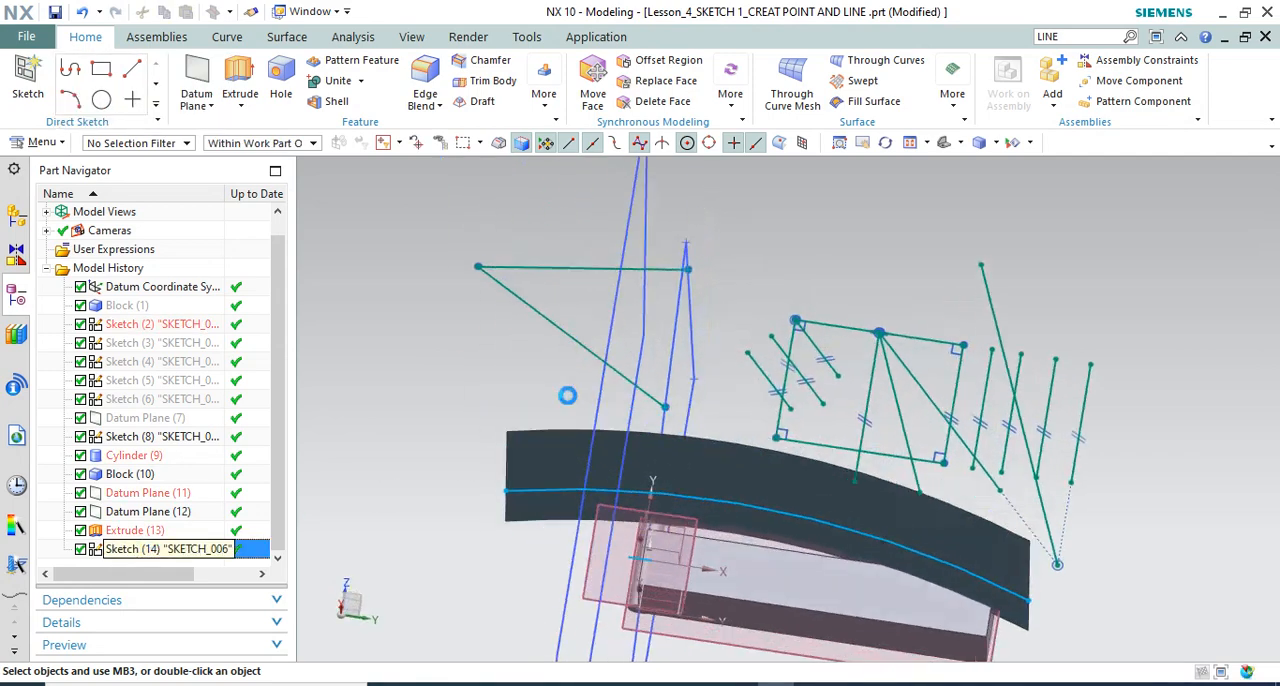
scroll(593, 345, "down", 2)
left_click(319, 104)
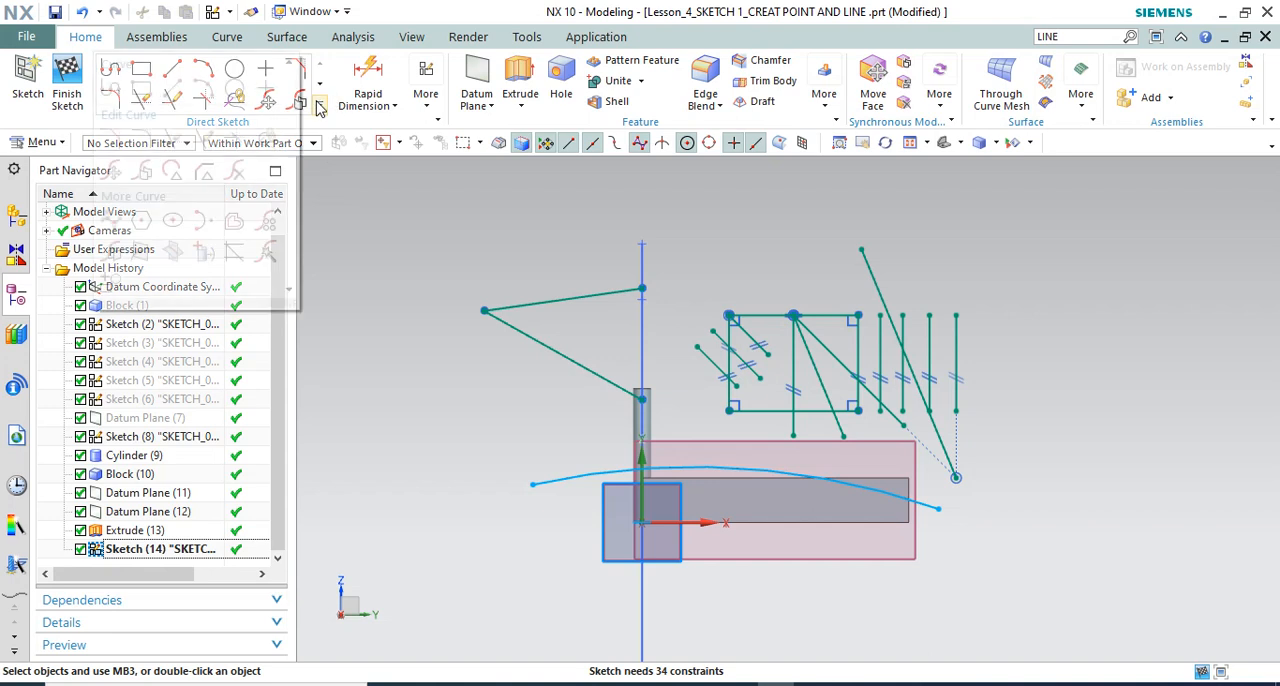
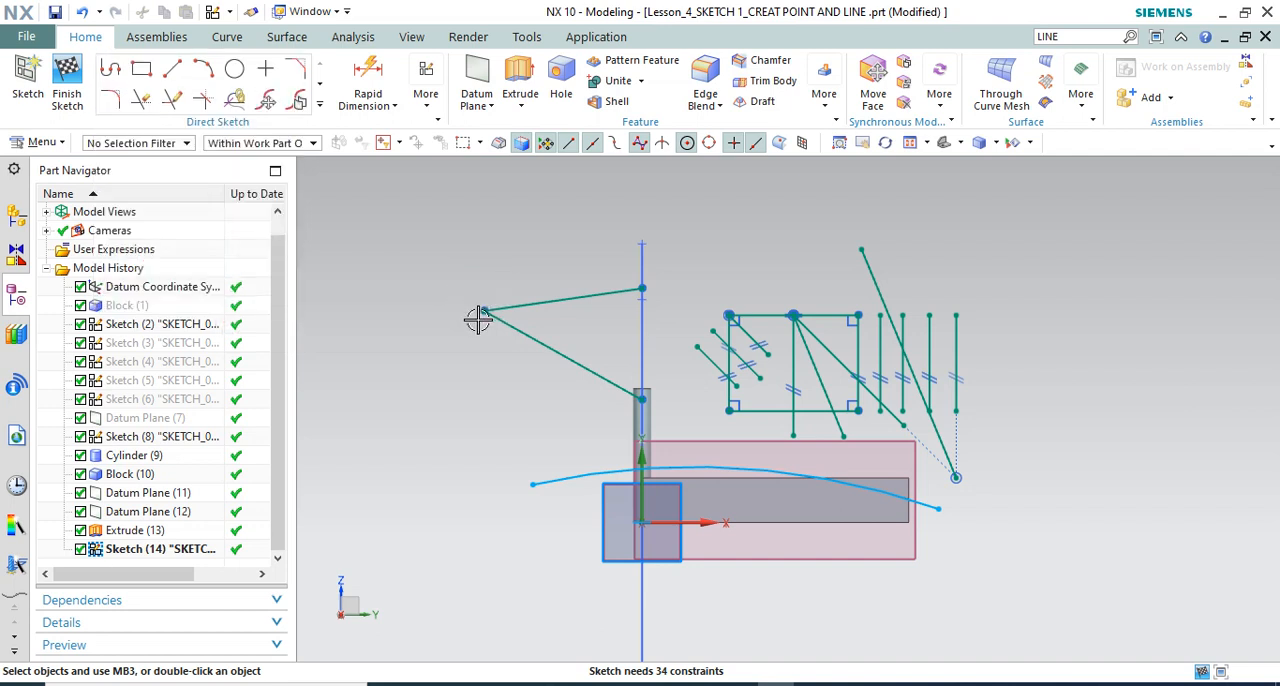
Project the block's long front top edge and its adjoining far-end short edge onto the sketch plane, with Associative on and Original output
mouse_move(471, 317)
middle_mouse_down()
mouse_move(726, 231)
mouse_move(737, 471)
mouse_move(686, 385)
middle_mouse_up()
scroll(686, 385, "down", 1)
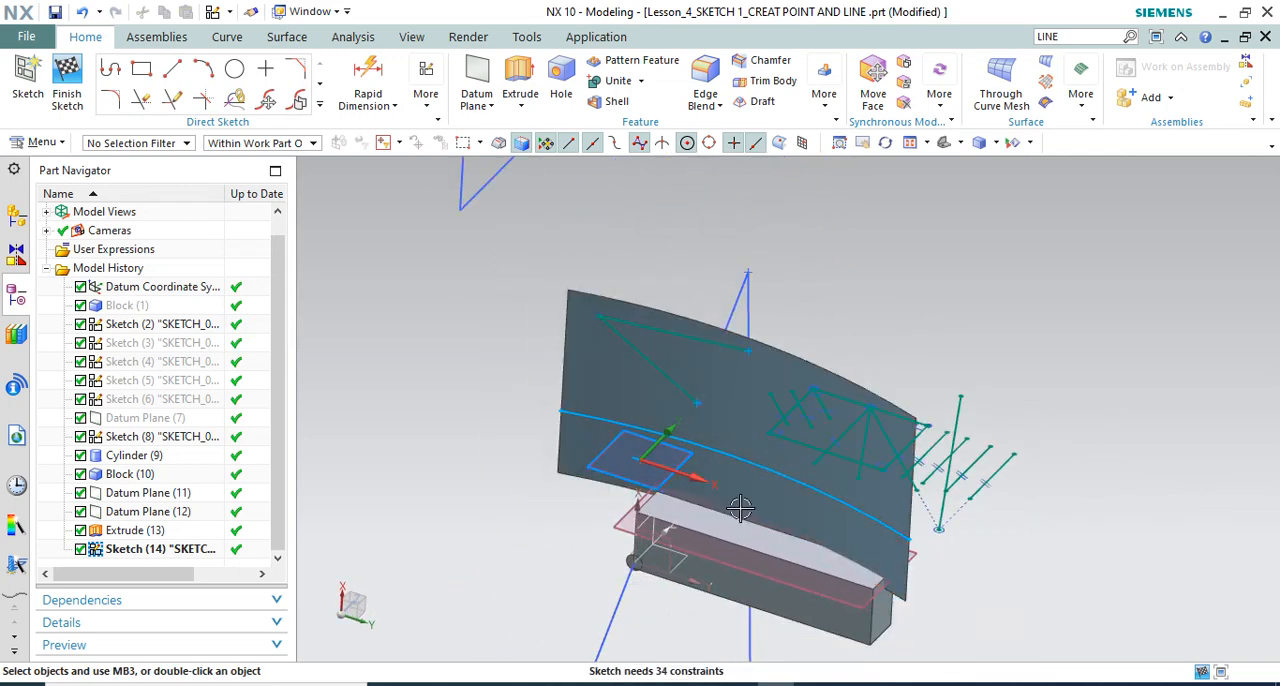
scroll(700, 408, "down", 1)
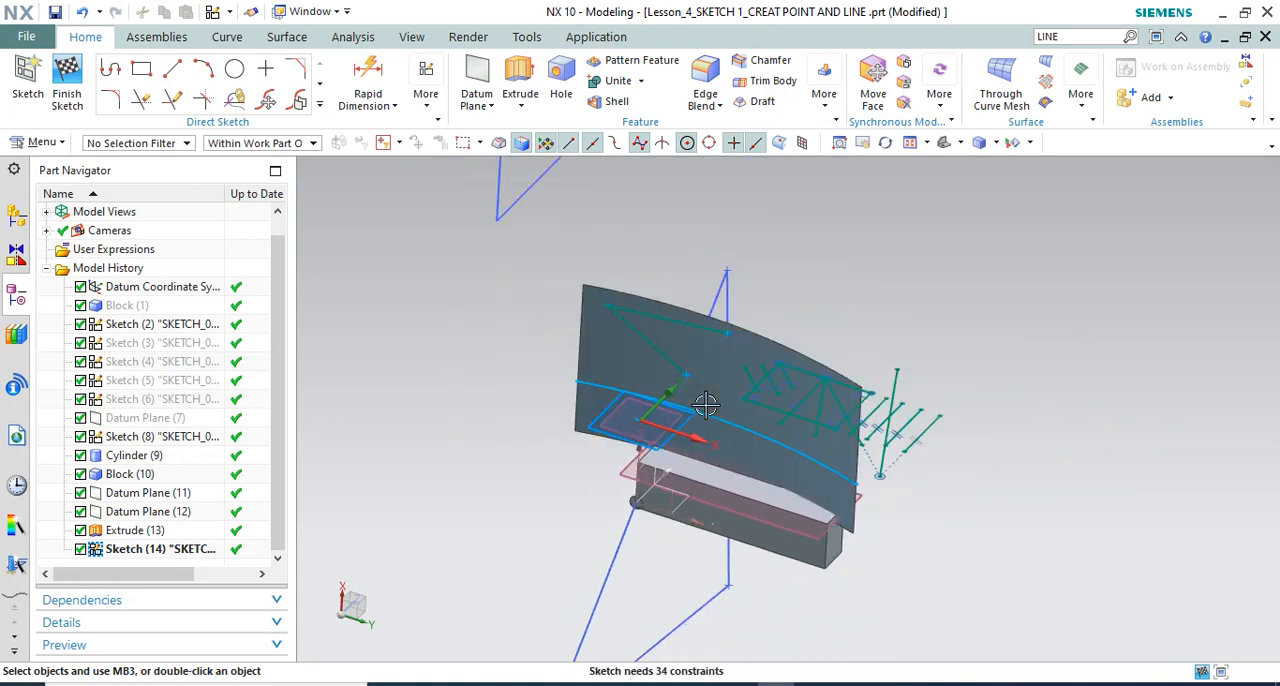
scroll(705, 404, "down", 1)
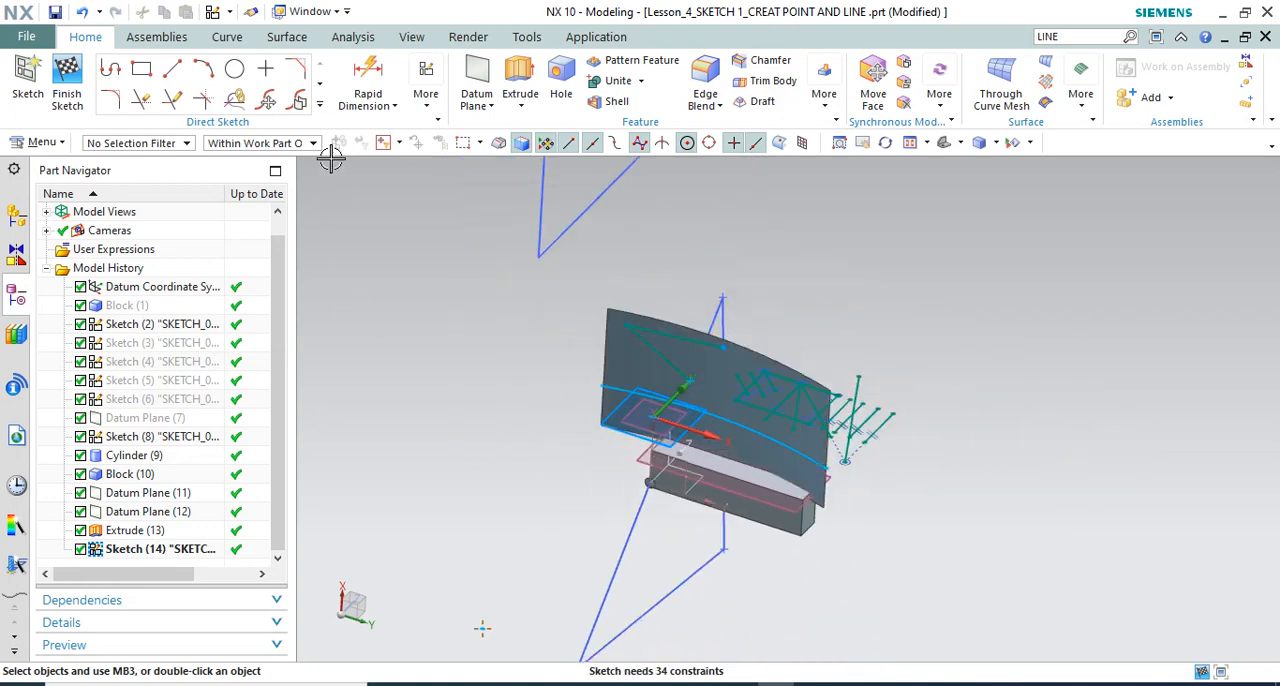
left_click(320, 108)
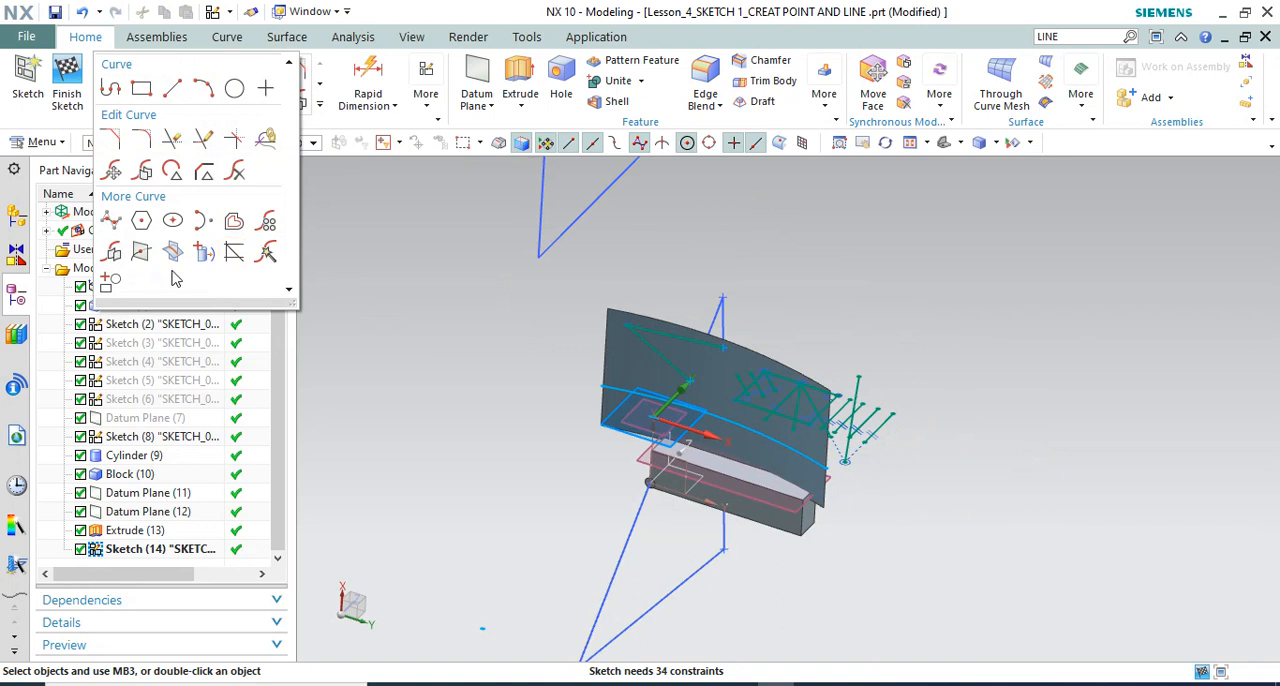
left_click(203, 252)
scroll(700, 503, "up", 4)
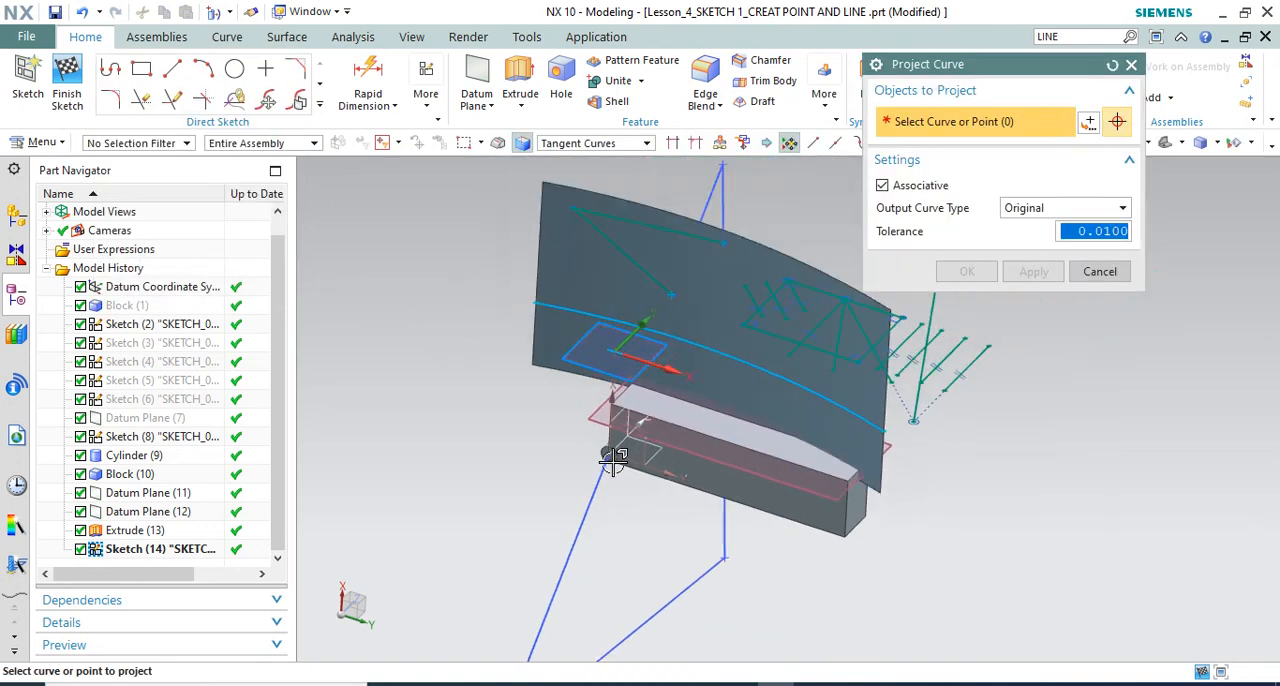
scroll(700, 428, "down", 3)
scroll(700, 430, "up", 2)
left_click(693, 431)
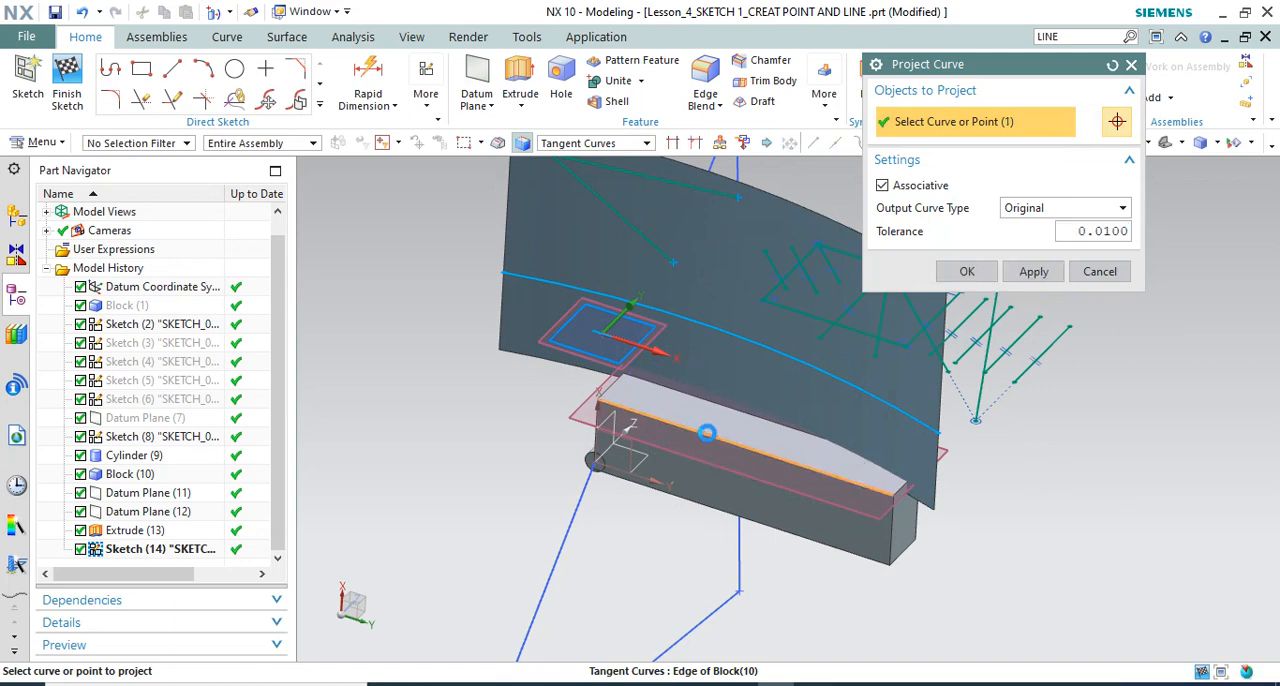
left_click(904, 488)
left_click(967, 271)
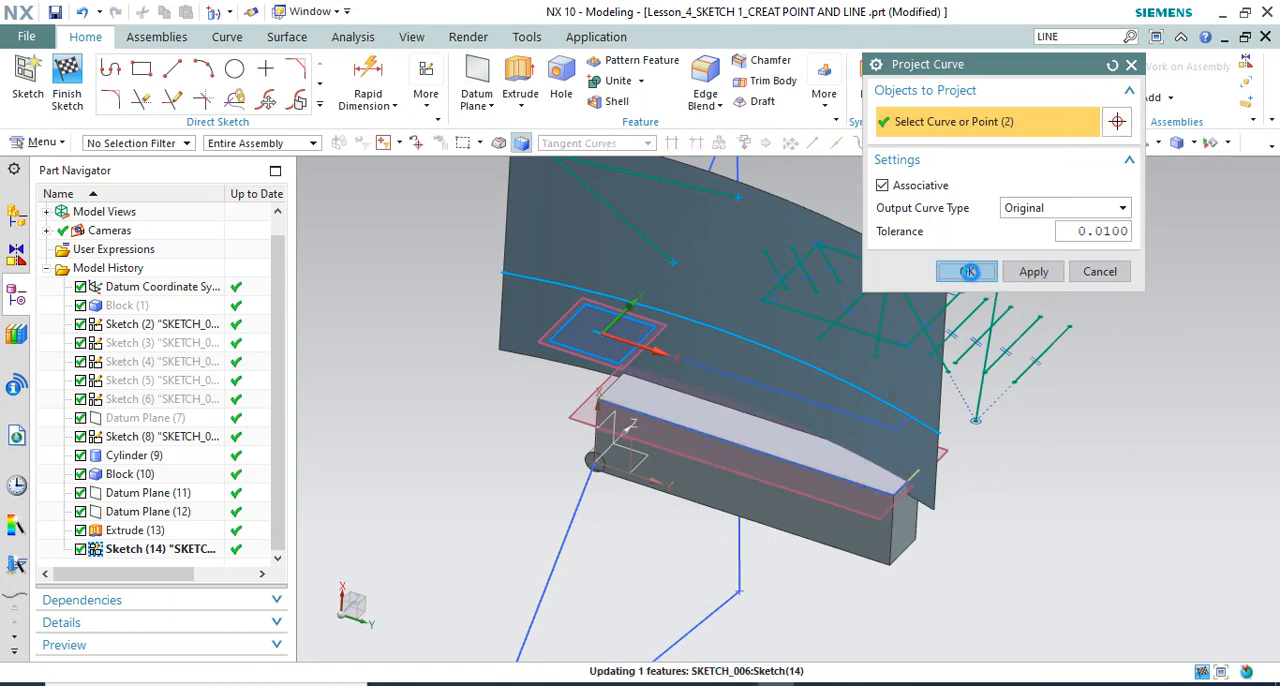
Quick Trim the overlapping ends of the projected short line and intersection curve beyond their crossing, accepting the loss of associativity
middle_click_drag(856, 379, 866, 411)
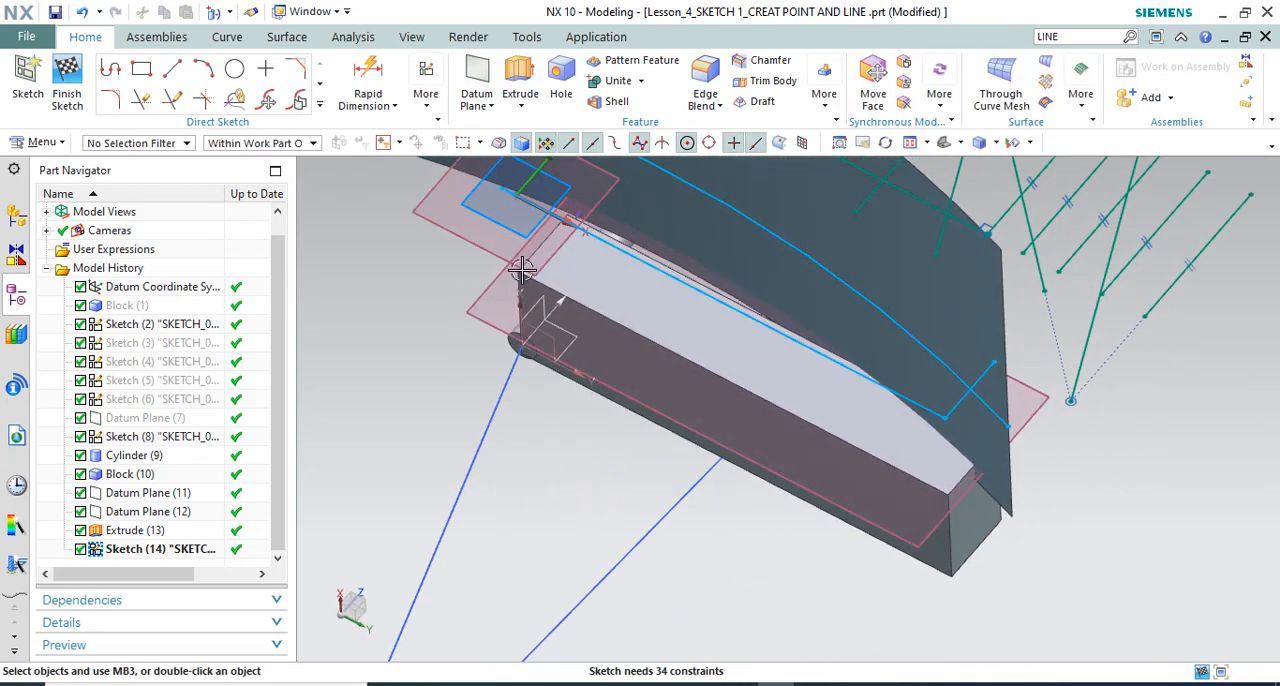
middle_click_drag(716, 372, 692, 416)
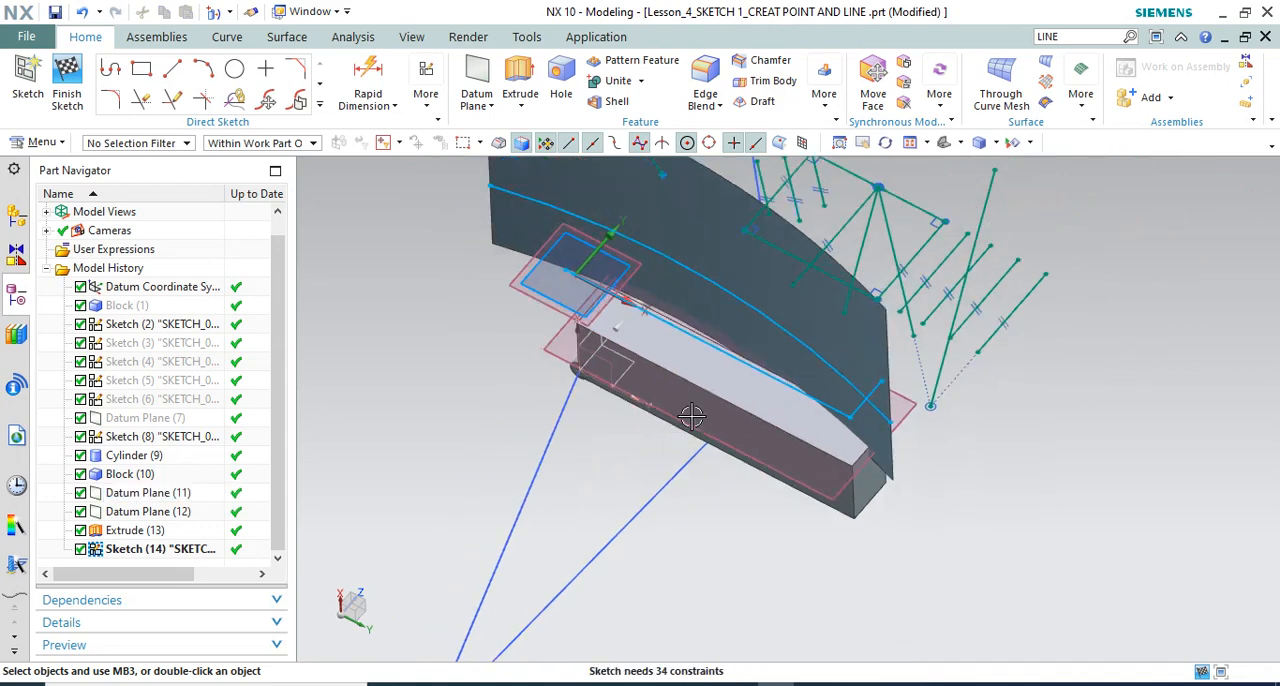
mouse_move(651, 351)
middle_mouse_down()
mouse_move(654, 331)
mouse_move(824, 386)
middle_mouse_up()
scroll(824, 386, "up", 3)
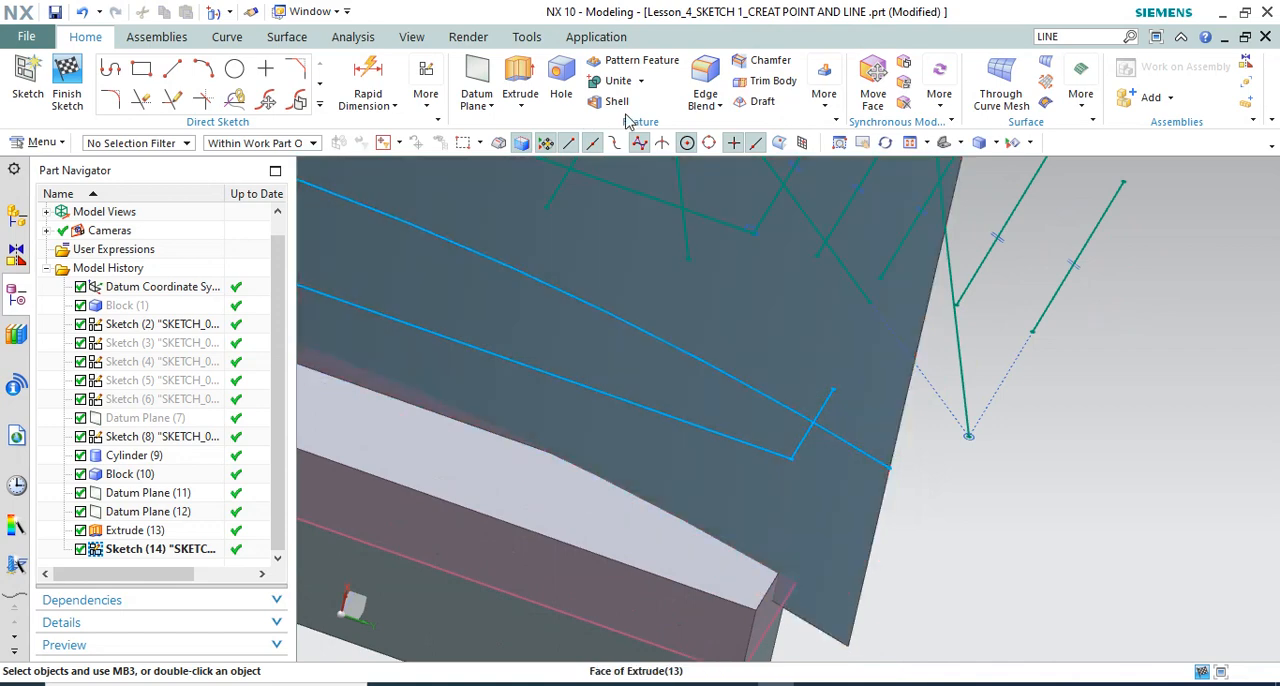
left_click(320, 107)
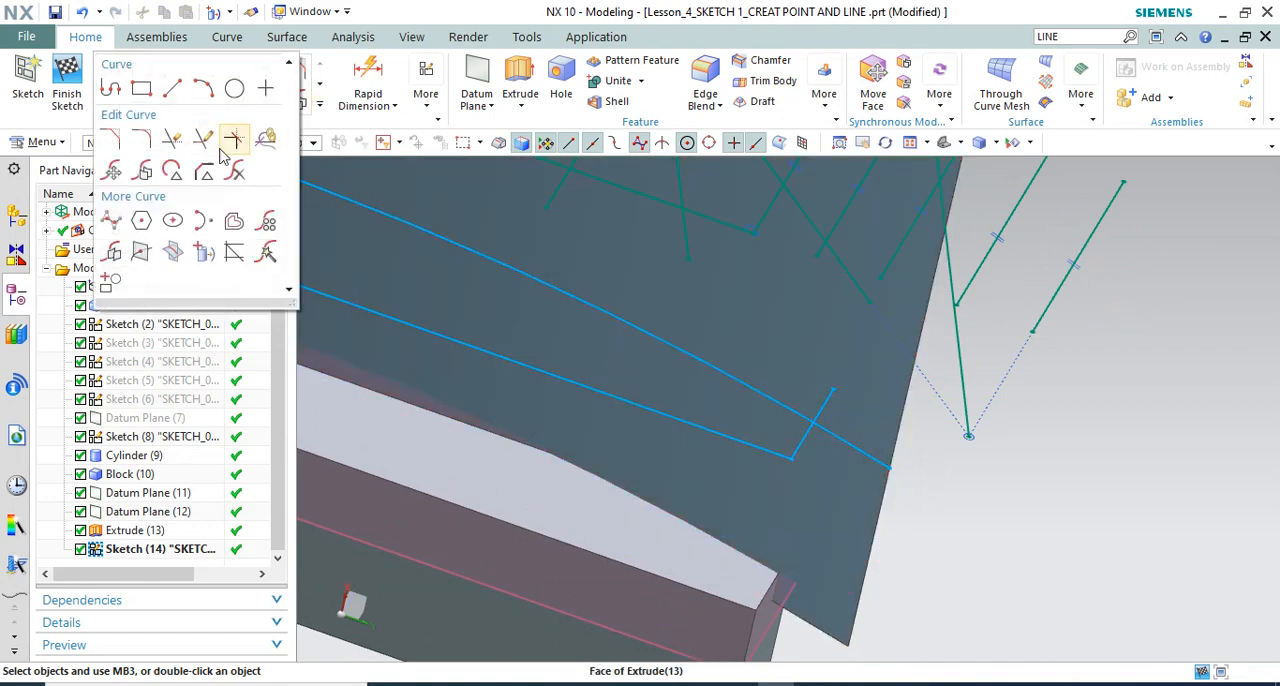
left_click(174, 141)
left_click(825, 395)
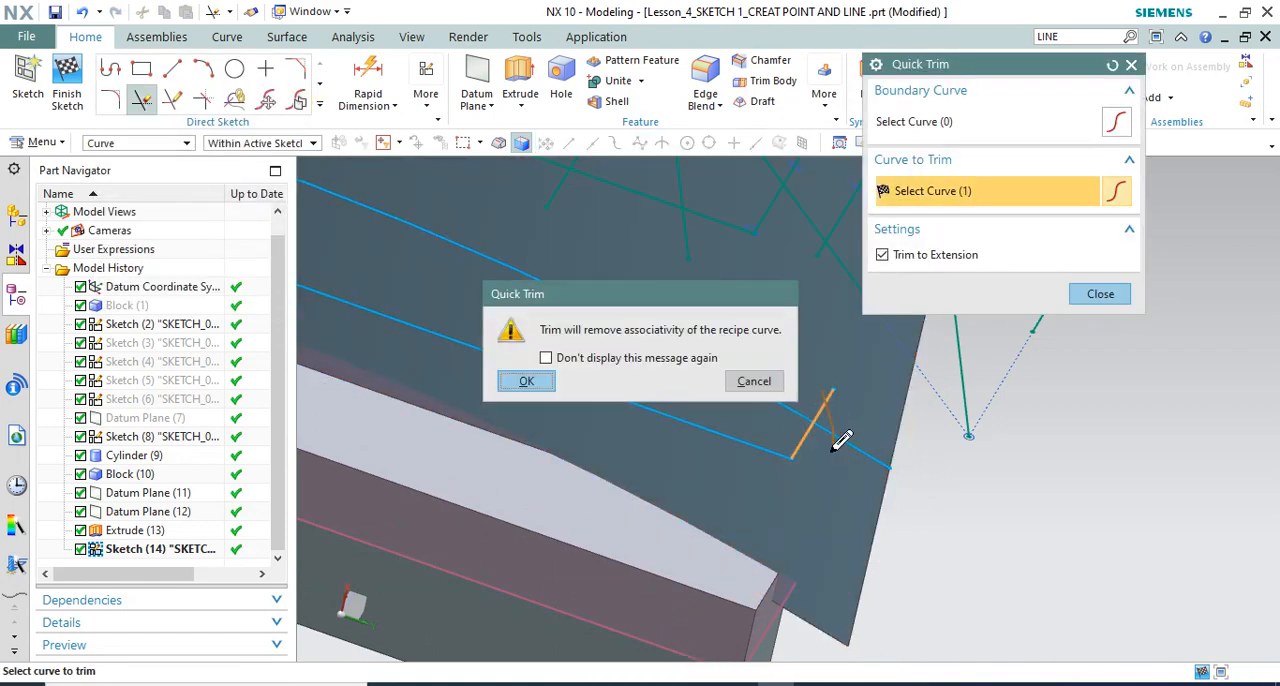
left_click(526, 381)
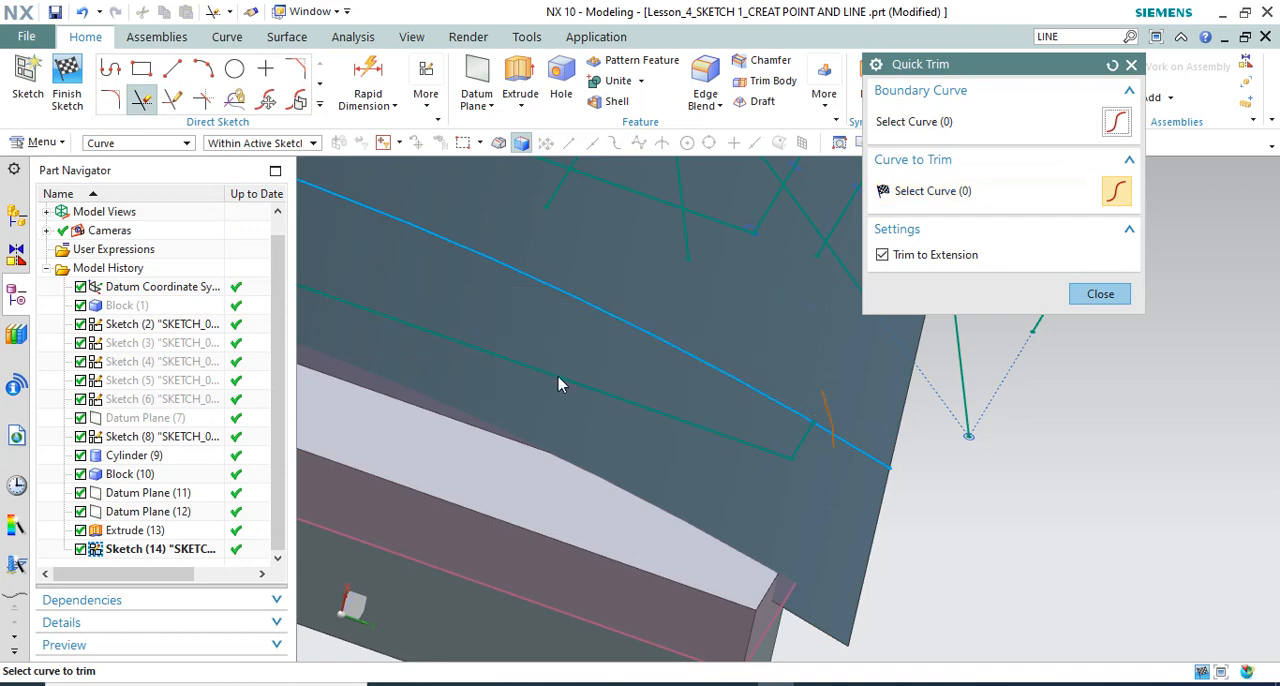
middle_click_drag(560, 380, 686, 426)
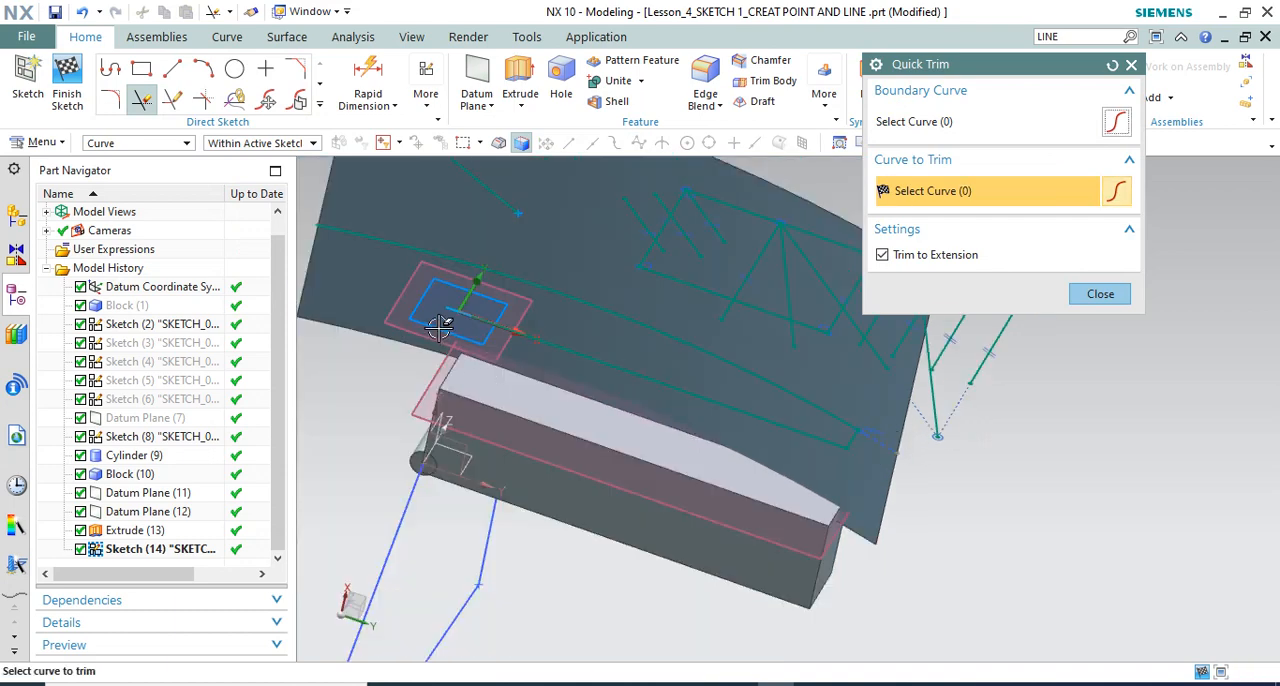
scroll(376, 277, "up", 3)
middle_click_drag(383, 228, 671, 232)
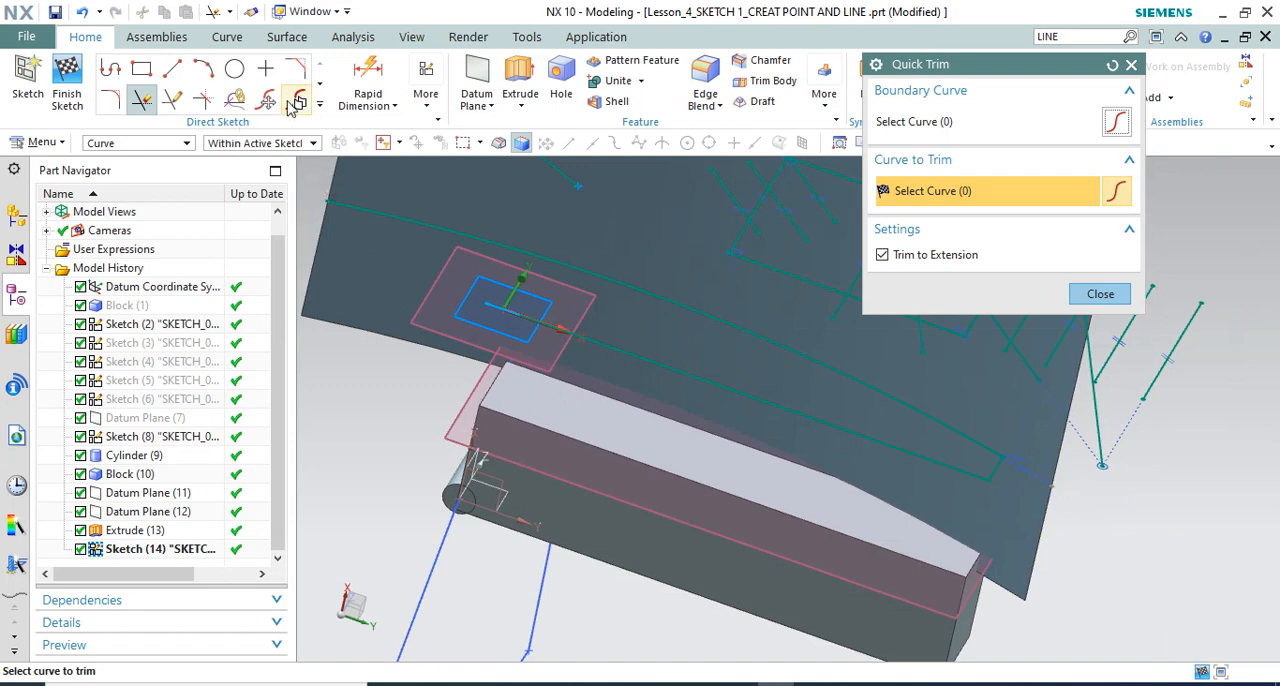
key("Escape")
left_click(321, 106)
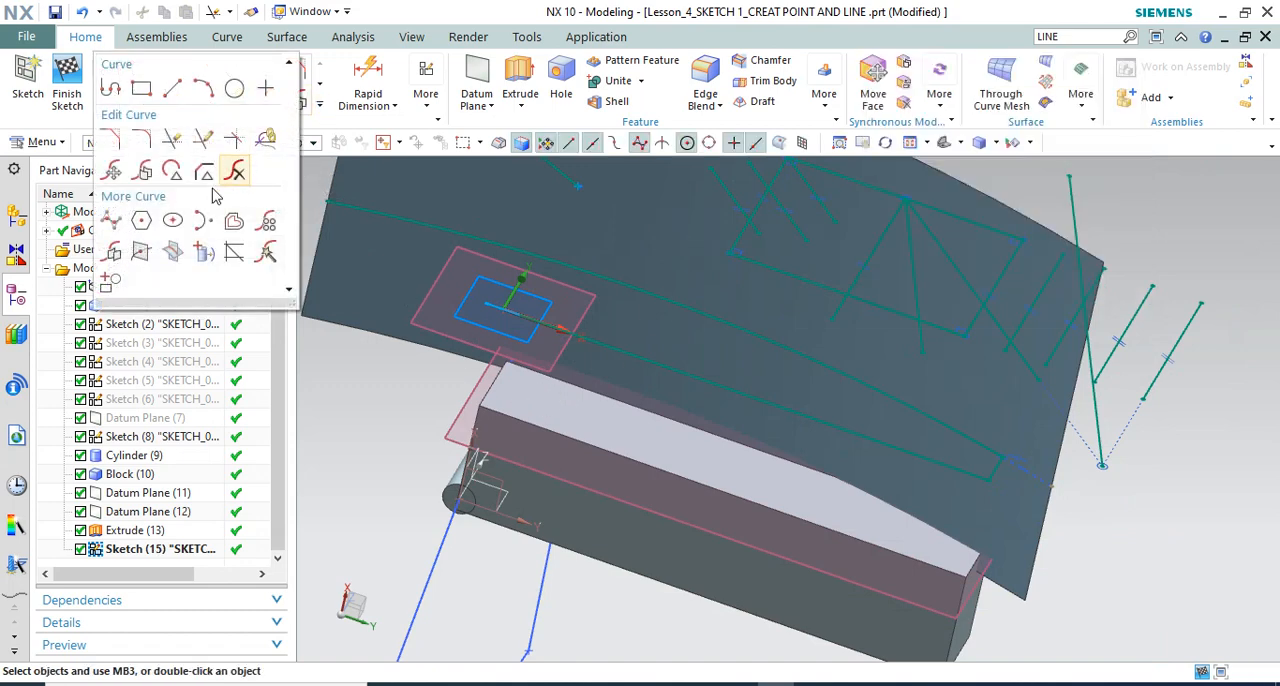
left_click(174, 252)
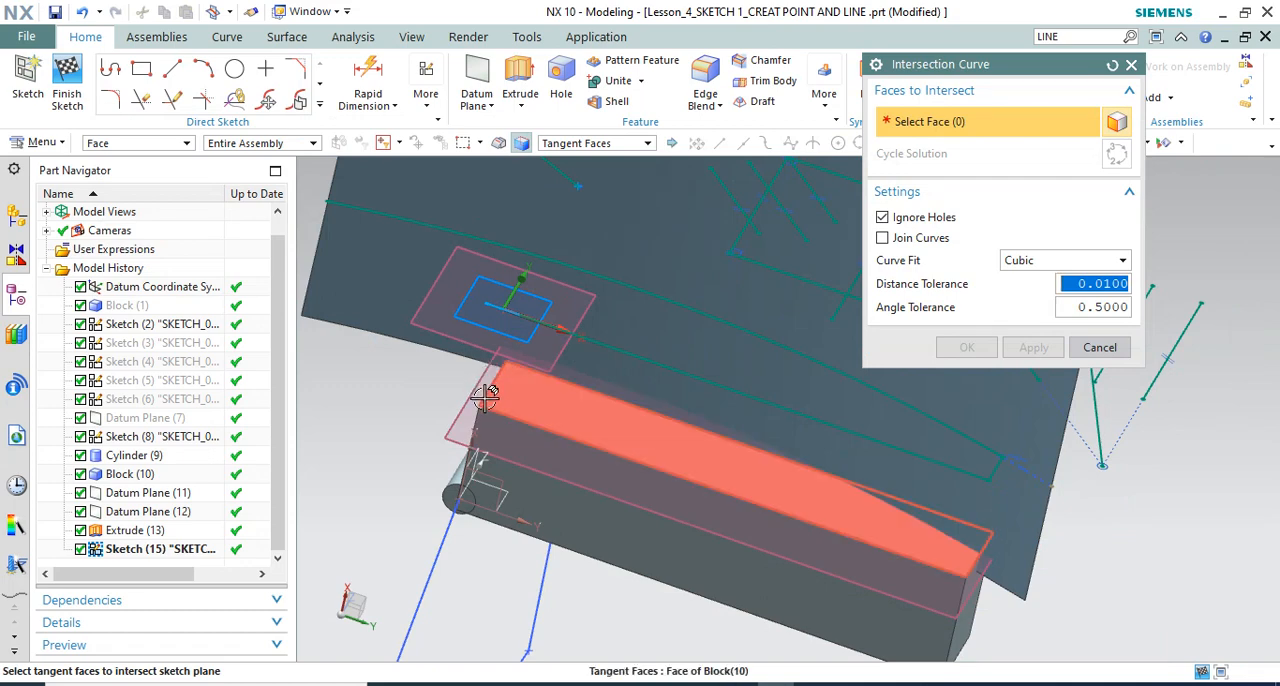
key("Escape")
Project the block's short top edge at the cylinder end onto the sketch plane, with Associative on and Original output
left_click(321, 106)
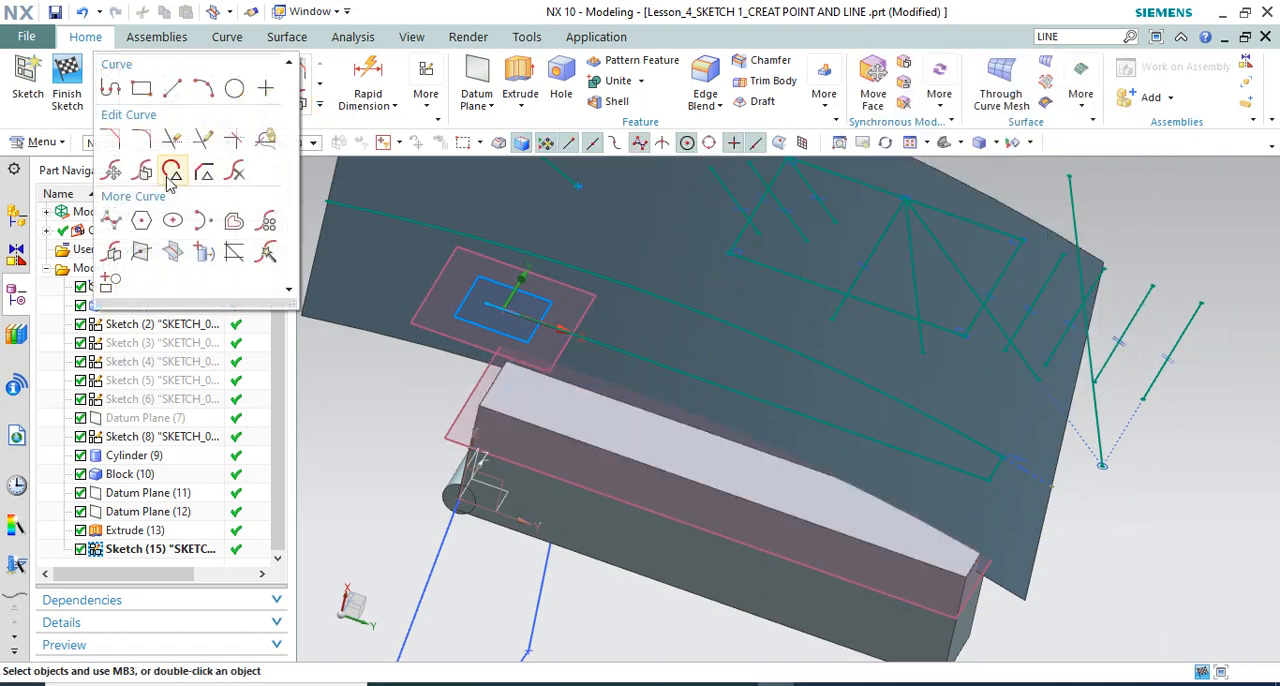
left_click(204, 252)
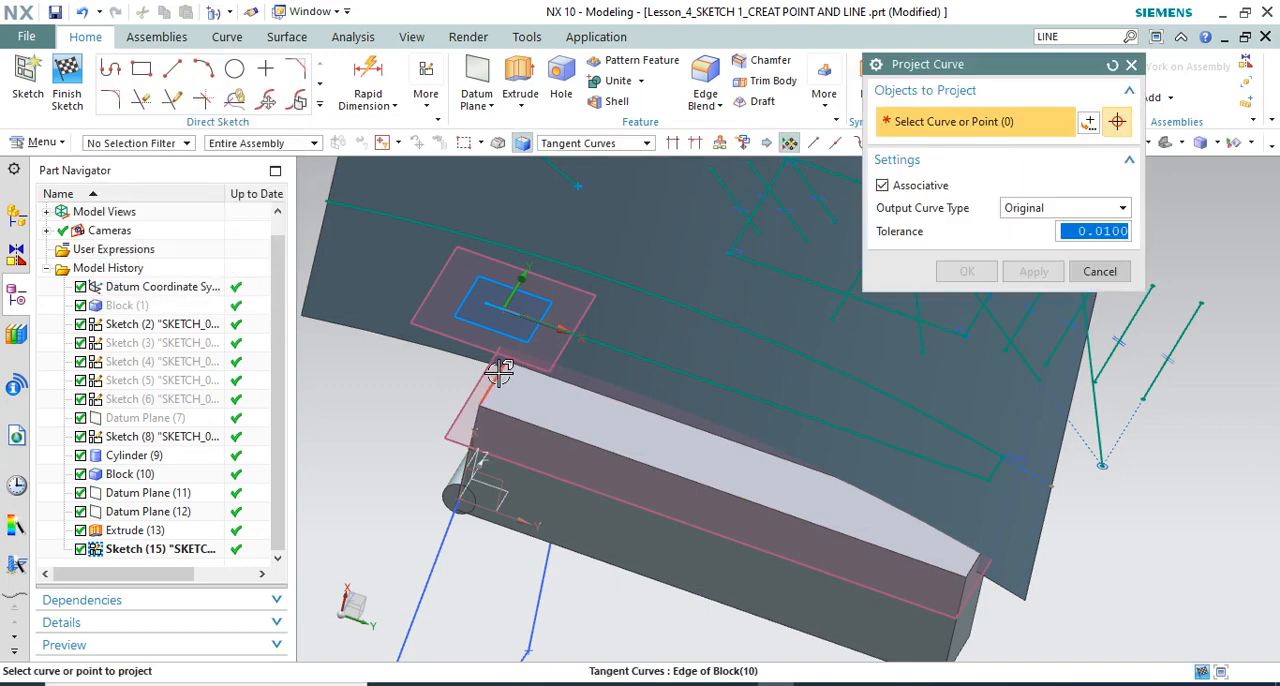
left_click(499, 368)
left_click(966, 280)
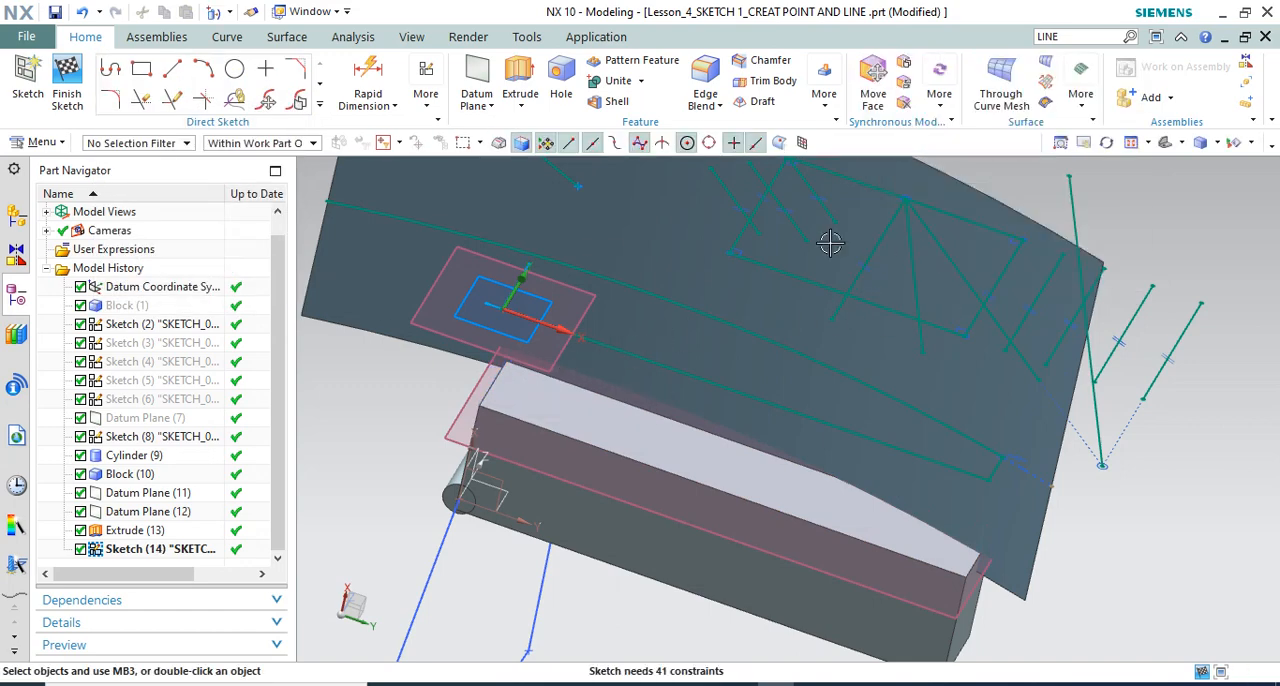
Quick Extend the projected short line at the cylinder end to the intersection curve, accepting the loss of associativity
scroll(523, 263, "up", 5)
mouse_move(523, 263)
middle_mouse_down()
mouse_move(511, 262)
mouse_move(517, 289)
middle_mouse_up()
scroll(611, 305, "down", 2)
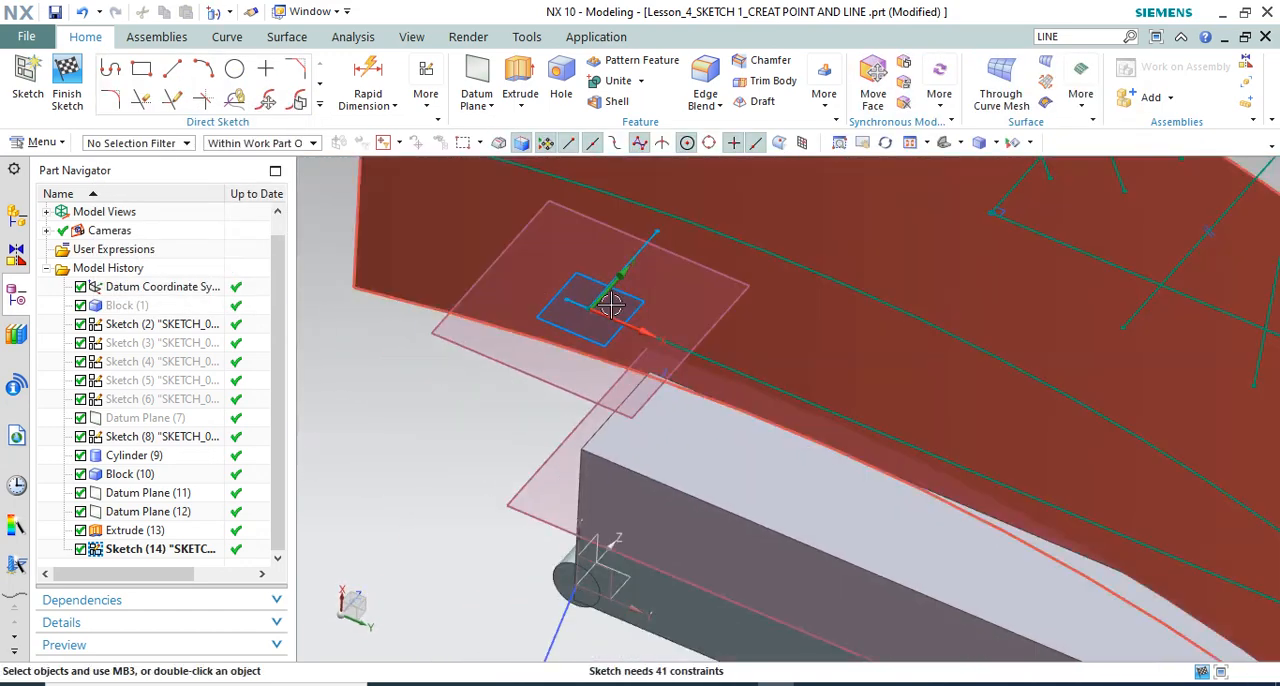
scroll(658, 334, "up", 2)
scroll(659, 335, "down", 3)
mouse_move(618, 357)
middle_mouse_down()
mouse_move(594, 372)
mouse_move(639, 407)
middle_mouse_up()
scroll(624, 423, "down", 3)
scroll(652, 237, "up", 4)
scroll(718, 352, "up", 2)
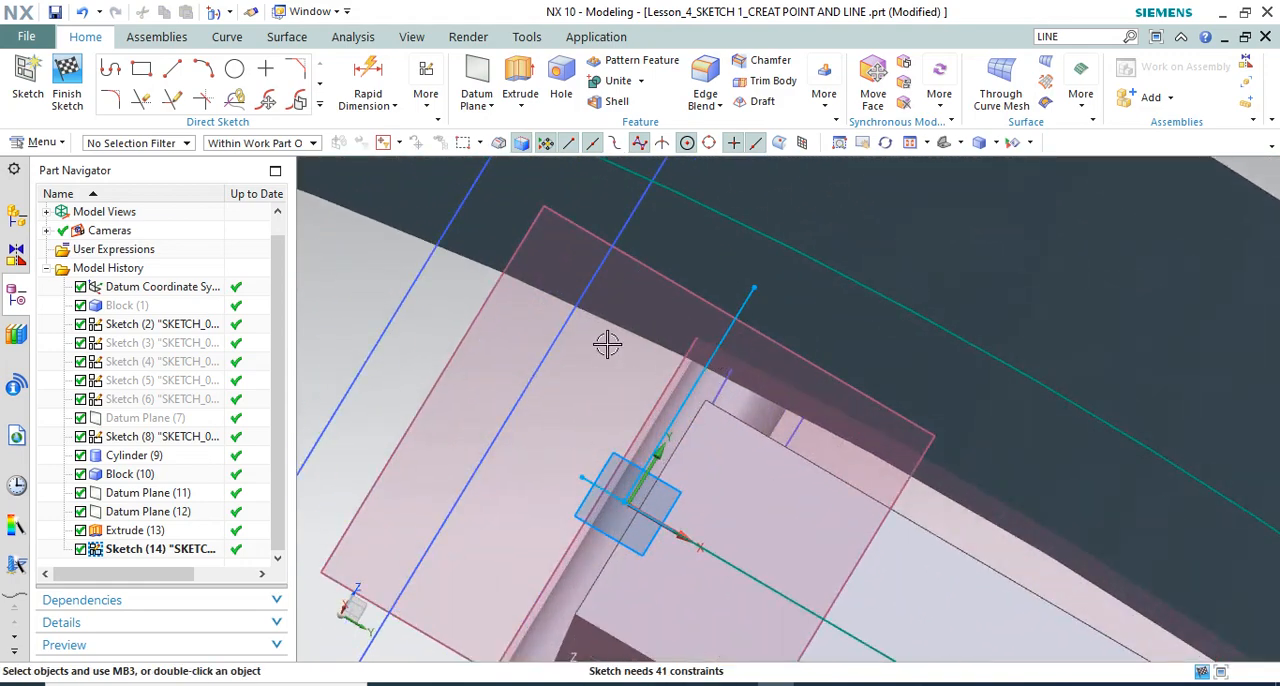
scroll(607, 344, "down", 2)
left_click(319, 106)
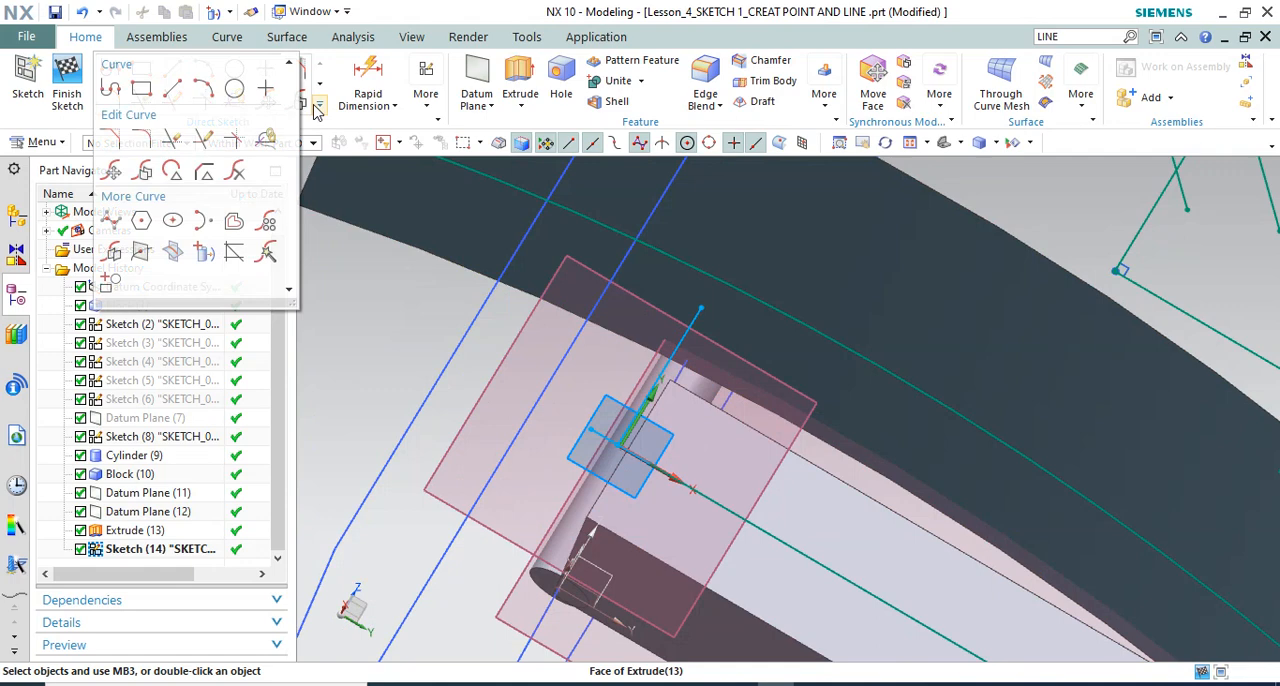
left_click(204, 140)
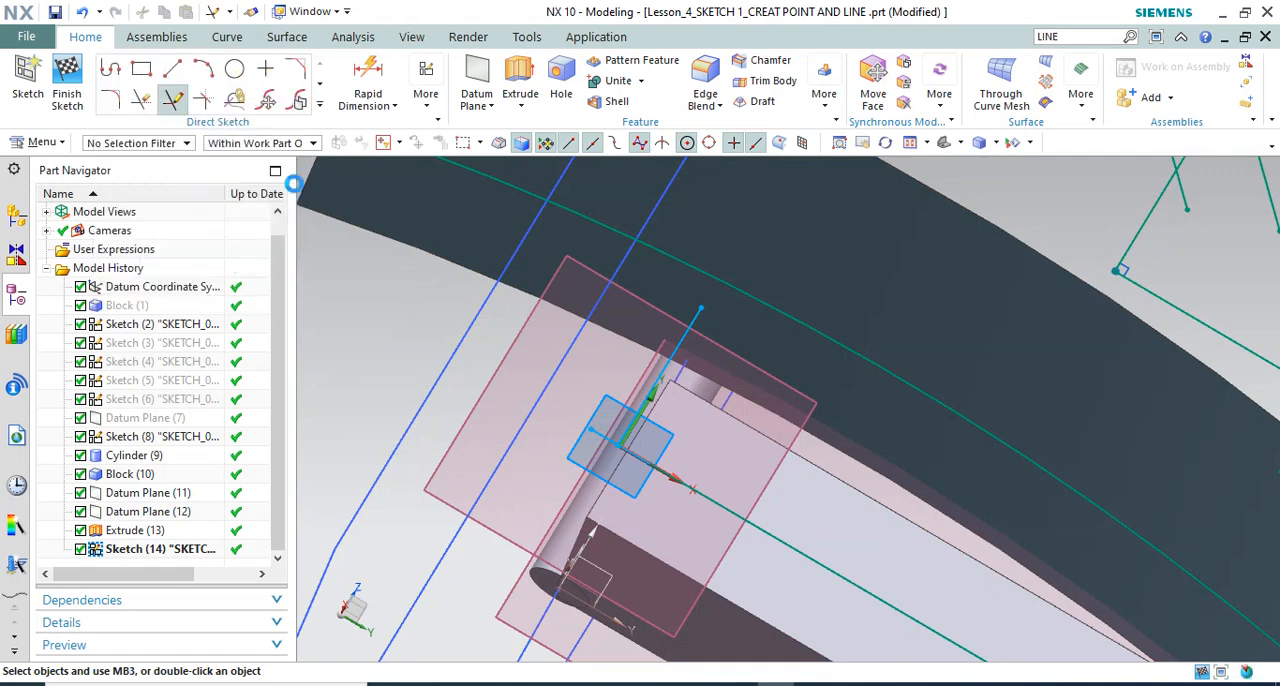
left_click(694, 314)
left_click(522, 381)
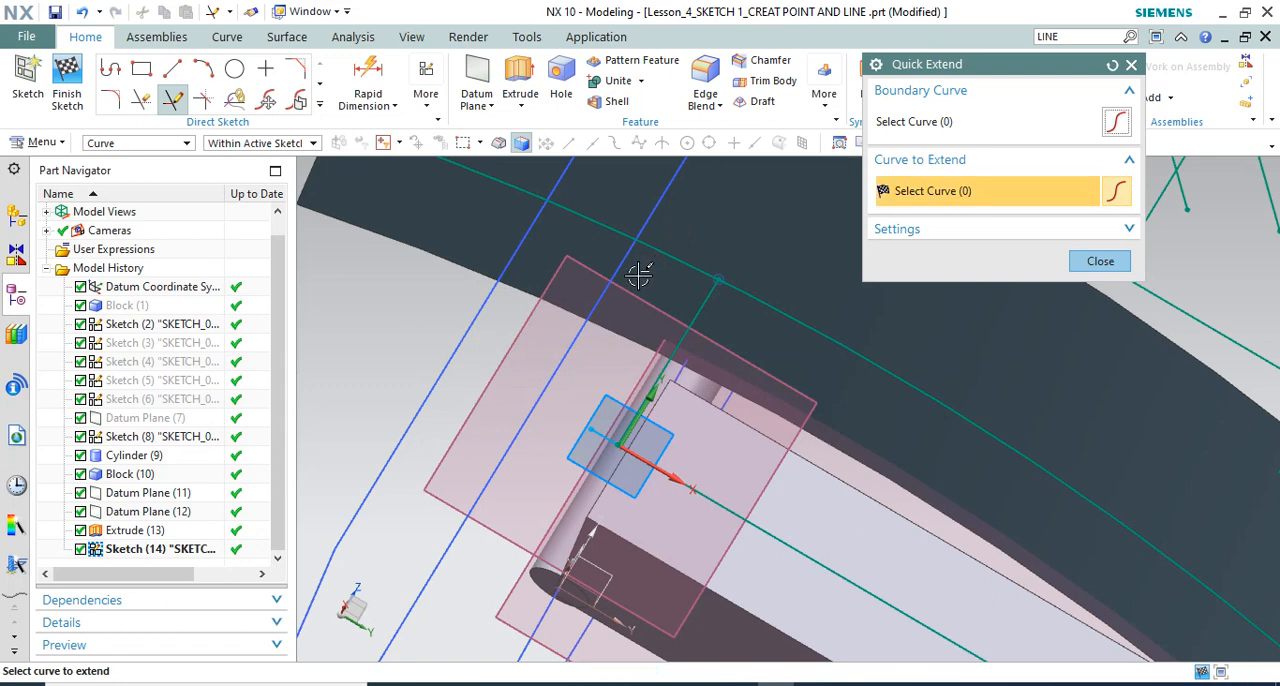
key("Escape")
Quick Trim the intersection curve's overhang beyond the extended short line at the cylinder end
left_click(143, 101)
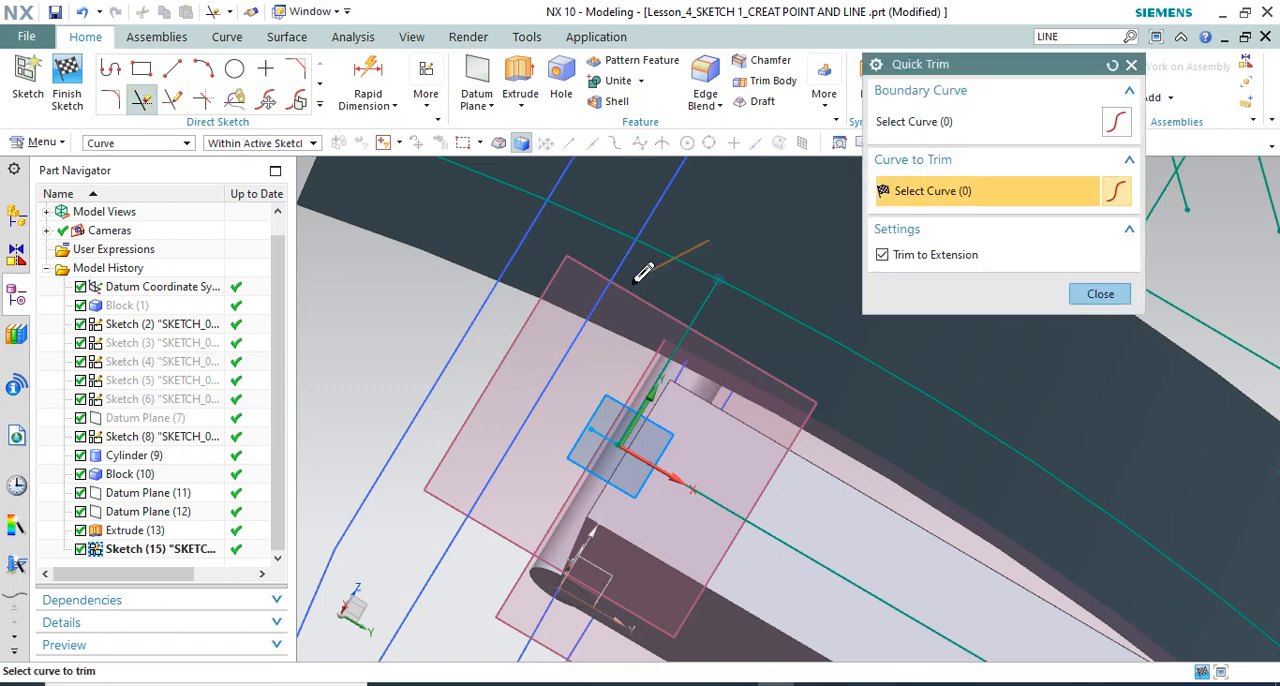
left_click_drag(709, 240, 634, 283)
key("Escape")
scroll(599, 278, "down", 3)
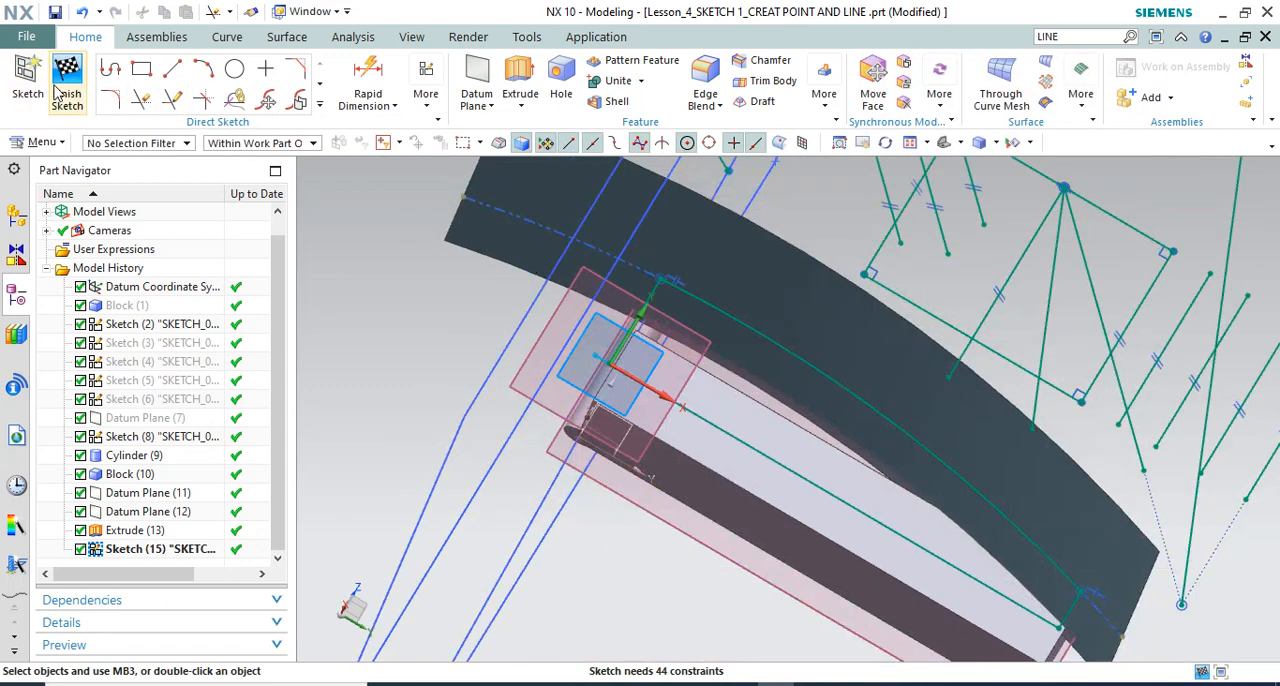
Finish SKETCH_006 and hide the curved extruded sheet
left_click(58, 90)
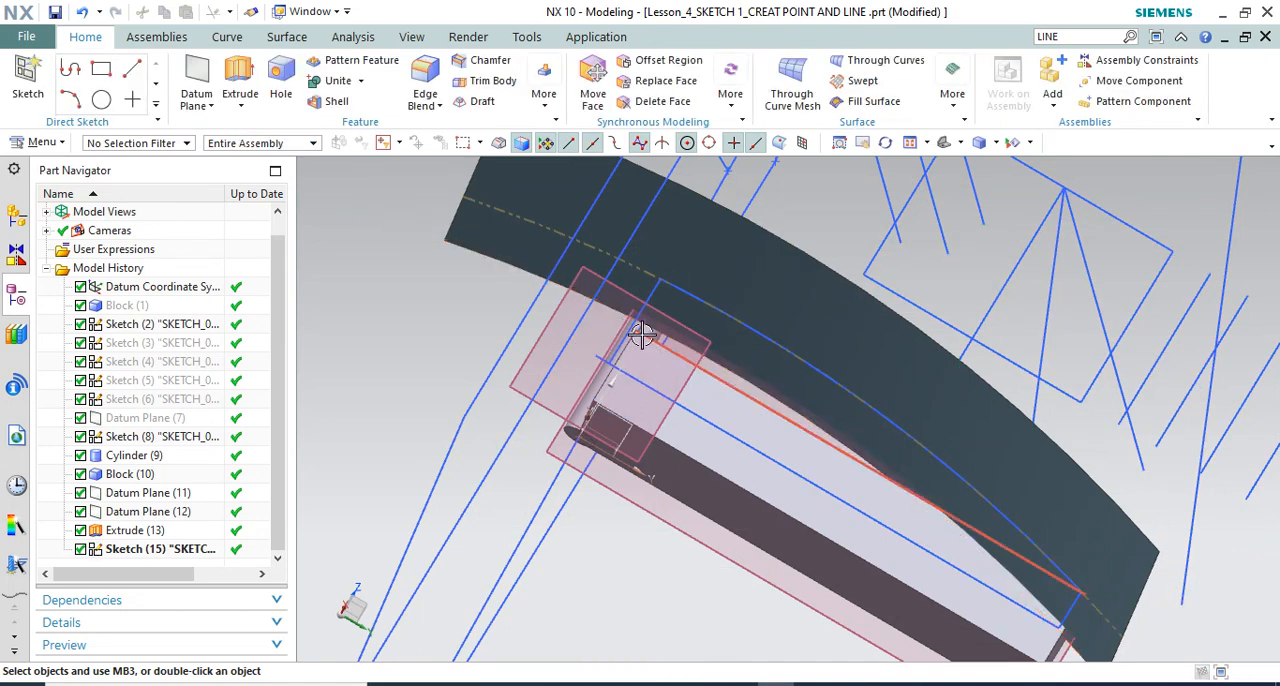
middle_click_drag(643, 334, 620, 229)
scroll(620, 229, "down", 3)
right_click_drag(627, 313, 632, 346)
scroll(642, 420, "up", 4)
mouse_move(652, 435)
middle_mouse_down()
mouse_move(626, 440)
mouse_move(709, 334)
mouse_move(633, 253)
middle_mouse_up()
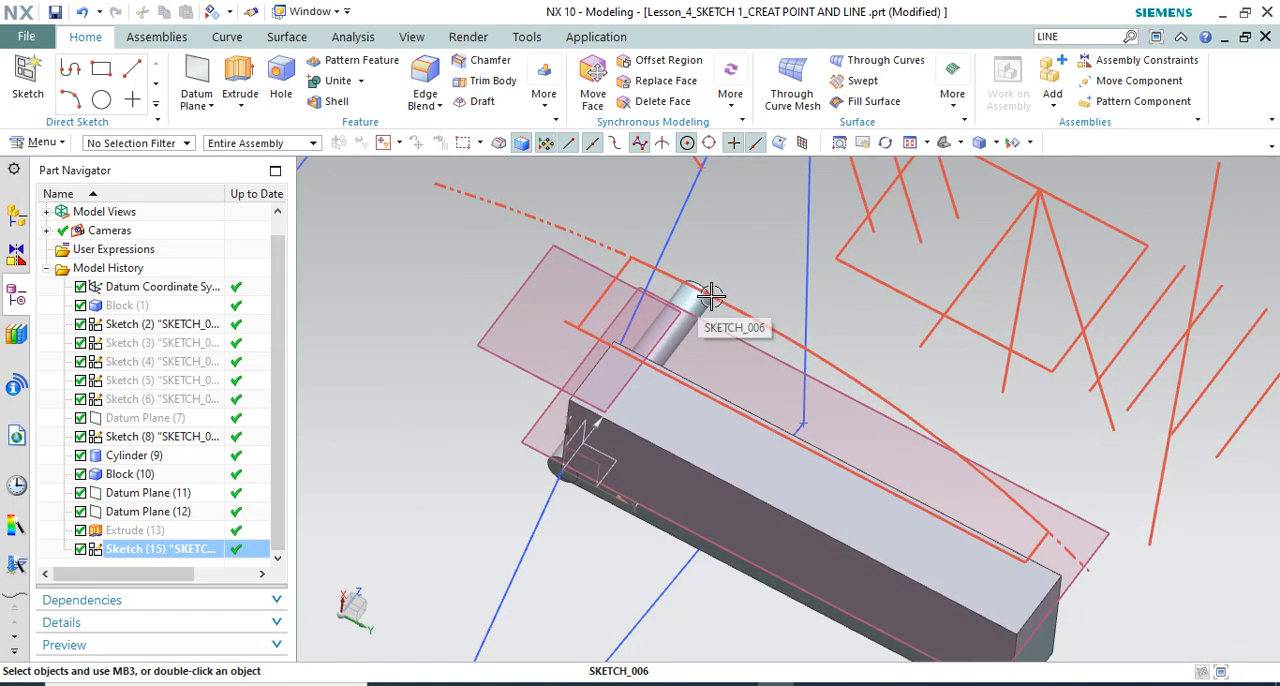
Examine the projected and trimmed curves of SKETCH_006 against the block, face-on to the sketch plane and from angled views
middle_click_drag(711, 296, 763, 371)
key("F8")
scroll(714, 309, "down", 3)
scroll(660, 239, "up", 3)
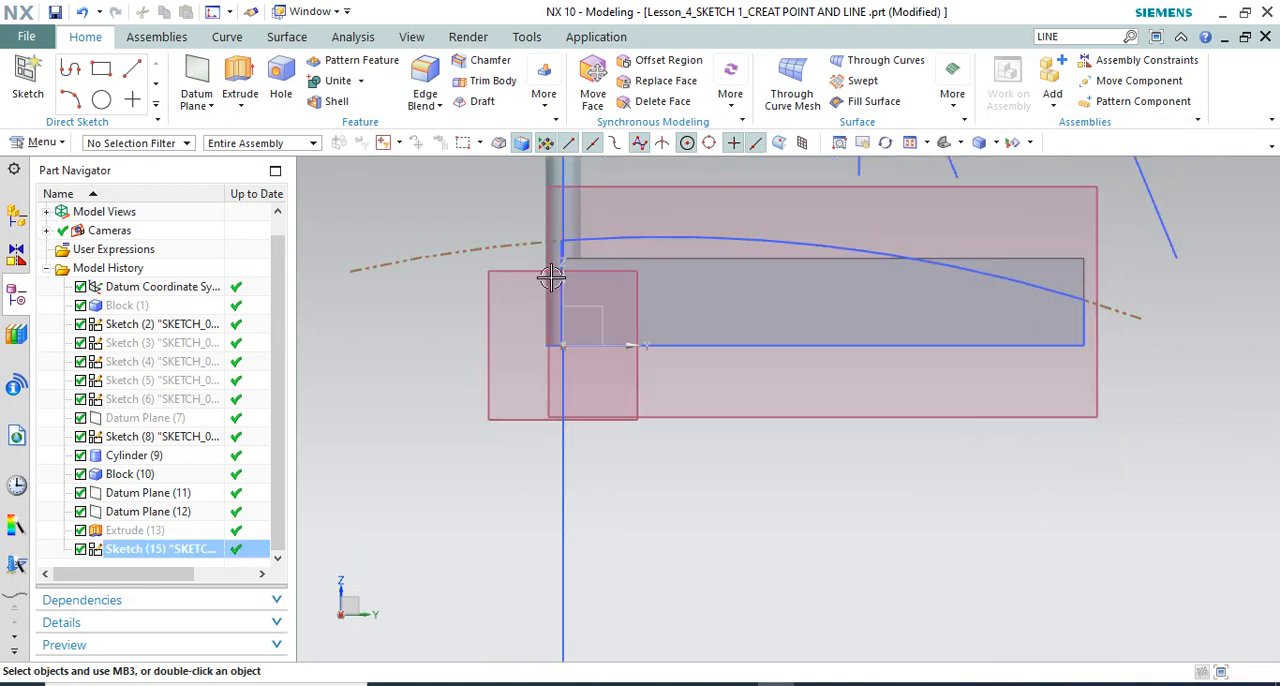
middle_click_drag(811, 246, 720, 274)
scroll(720, 274, "down", 6)
scroll(743, 491, "up", 2)
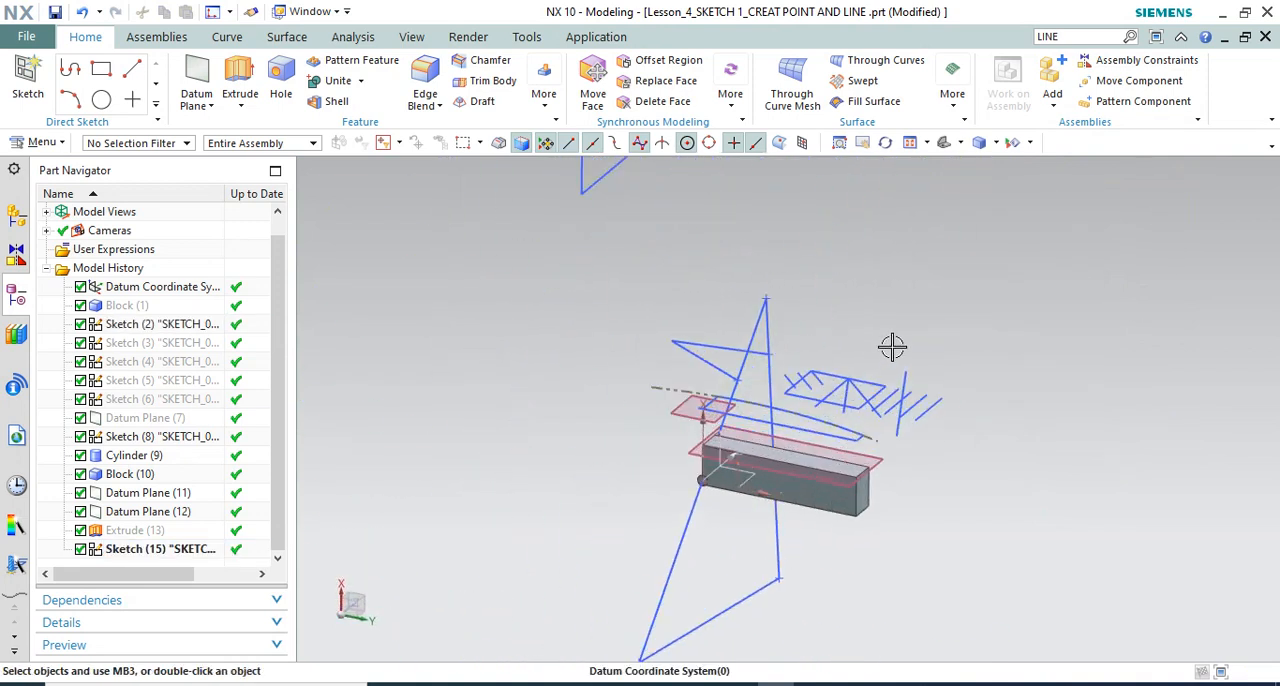
mouse_move(891, 346)
middle_mouse_down()
mouse_move(895, 330)
mouse_move(900, 340)
middle_mouse_up()
scroll(818, 414, "up", 1)
scroll(818, 414, "up", 2)
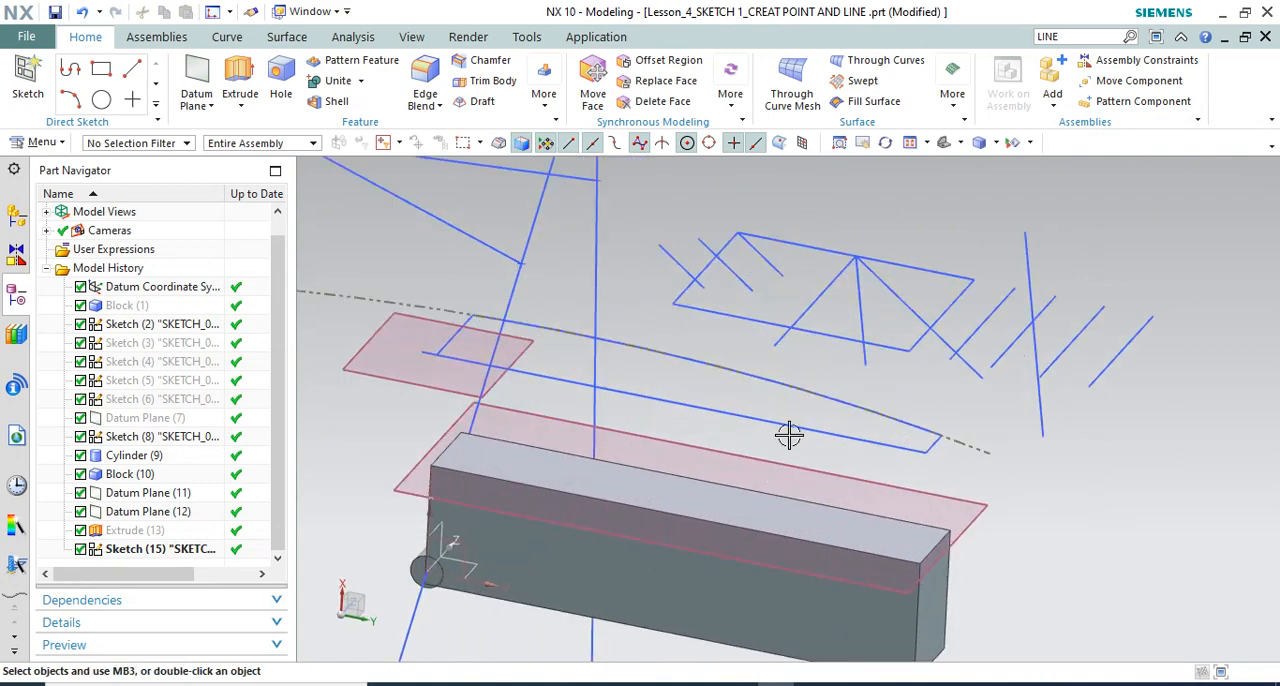
scroll(823, 334, "down", 1)
scroll(686, 373, "up", 2)
scroll(828, 378, "down", 2)
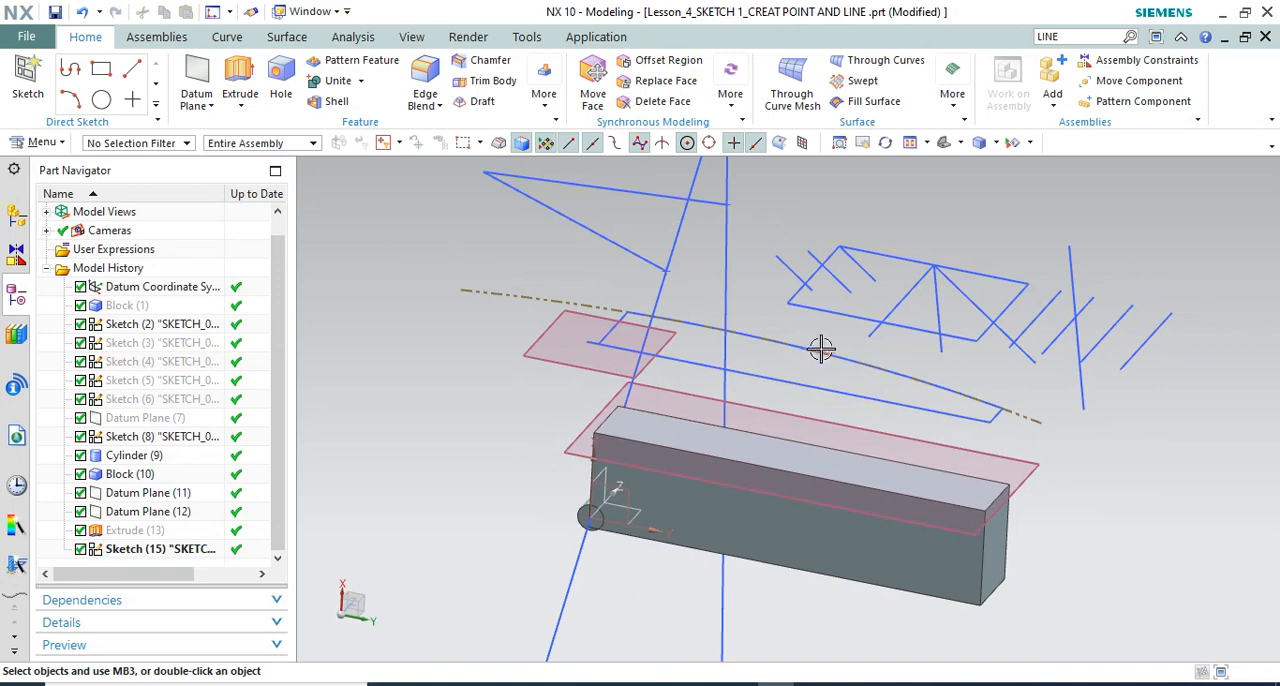
middle_click_drag(534, 351, 575, 407)
scroll(621, 363, "up", 3)
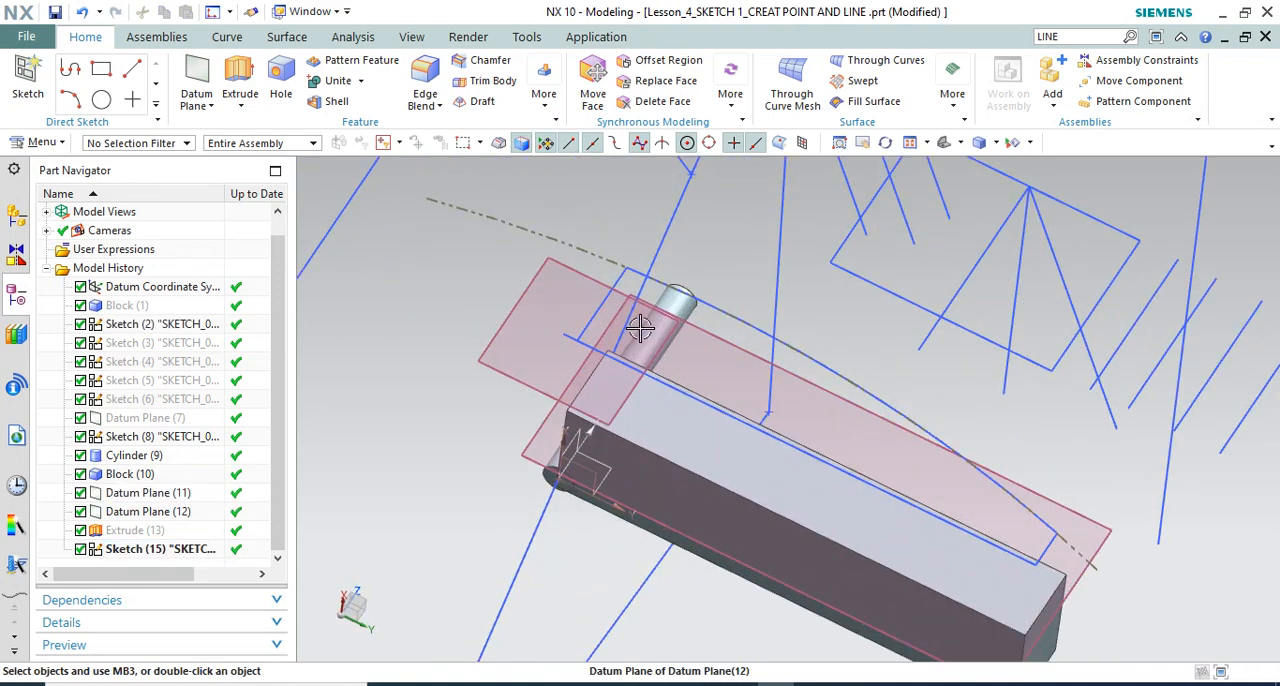
middle_click_drag(630, 330, 680, 308)
scroll(680, 308, "down", 2)
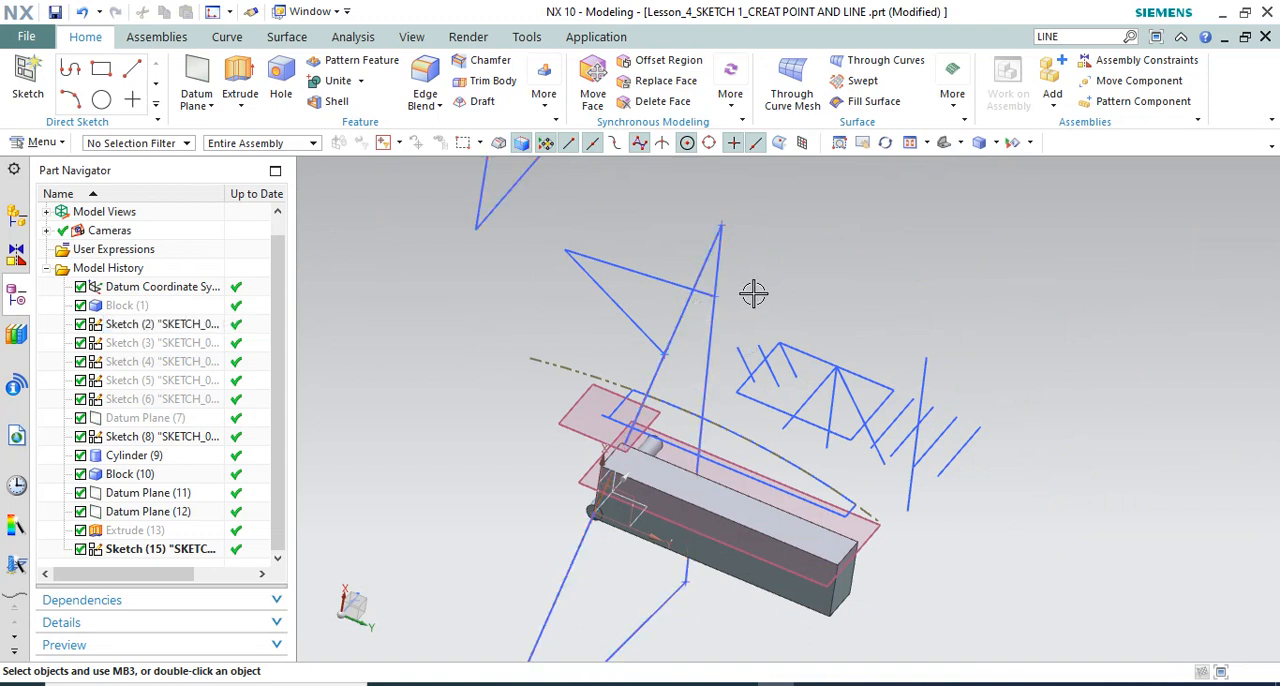
scroll(754, 293, "down", 1)
mouse_move(754, 293)
middle_mouse_down()
mouse_move(703, 303)
mouse_move(700, 317)
mouse_move(682, 292)
middle_mouse_up()
scroll(657, 315, "down", 1)
scroll(672, 310, "up", 2)
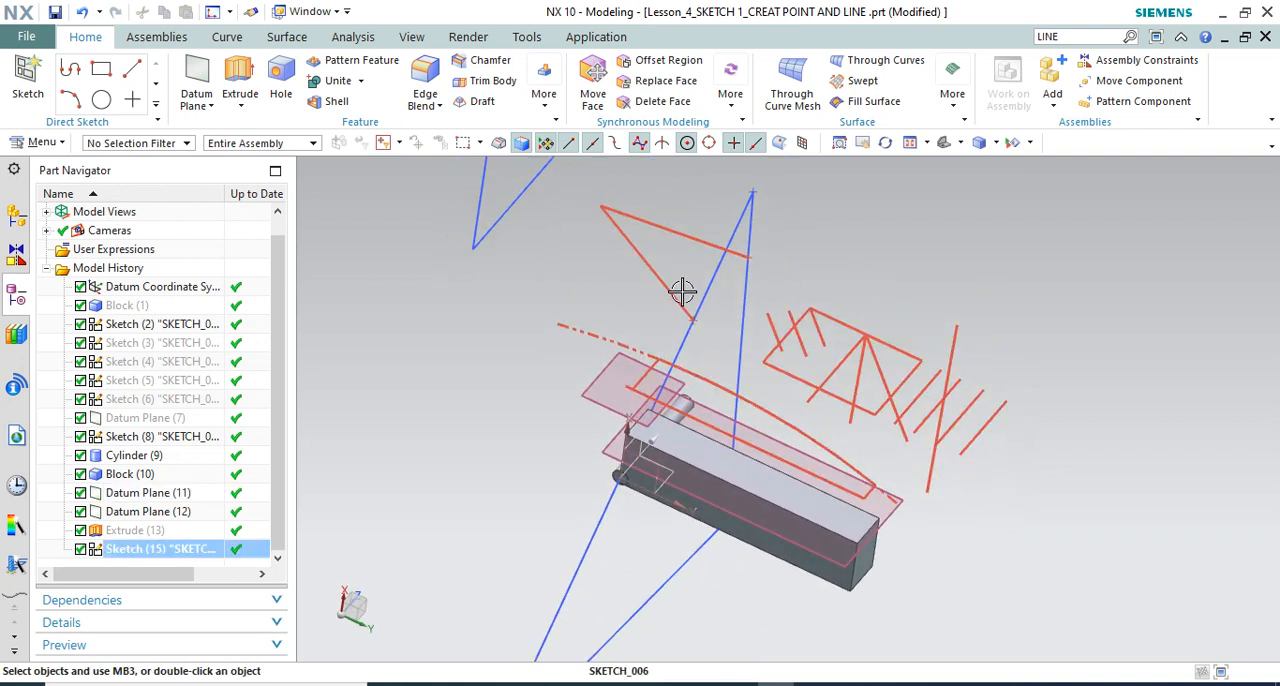